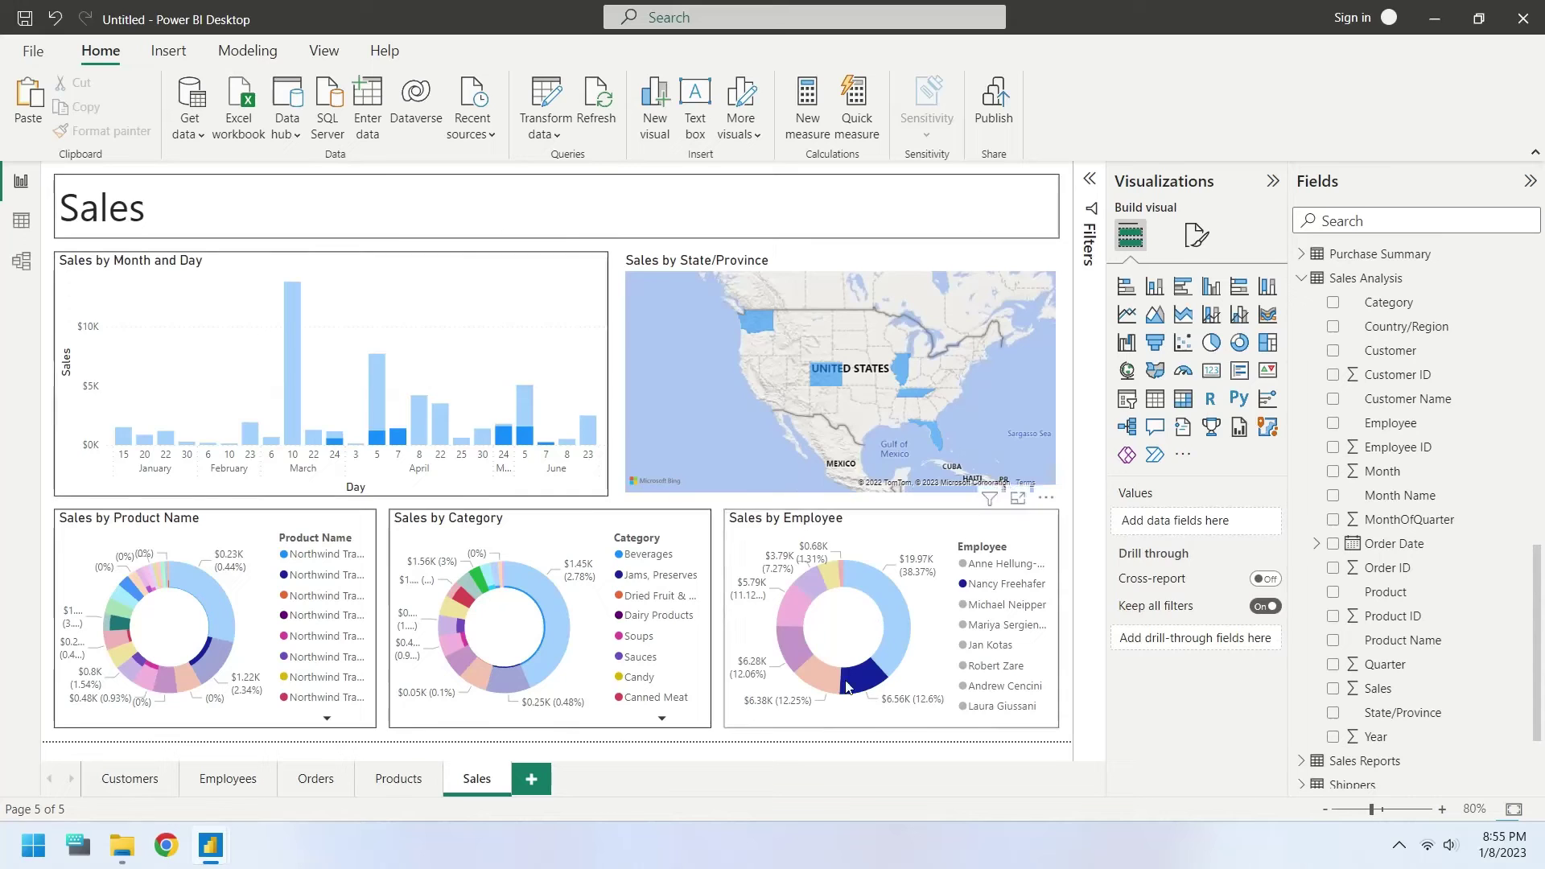
# Cross-highlight the Sales page by selecting segments in the employee, category and product name donut charts.
pyautogui.click(827, 579)
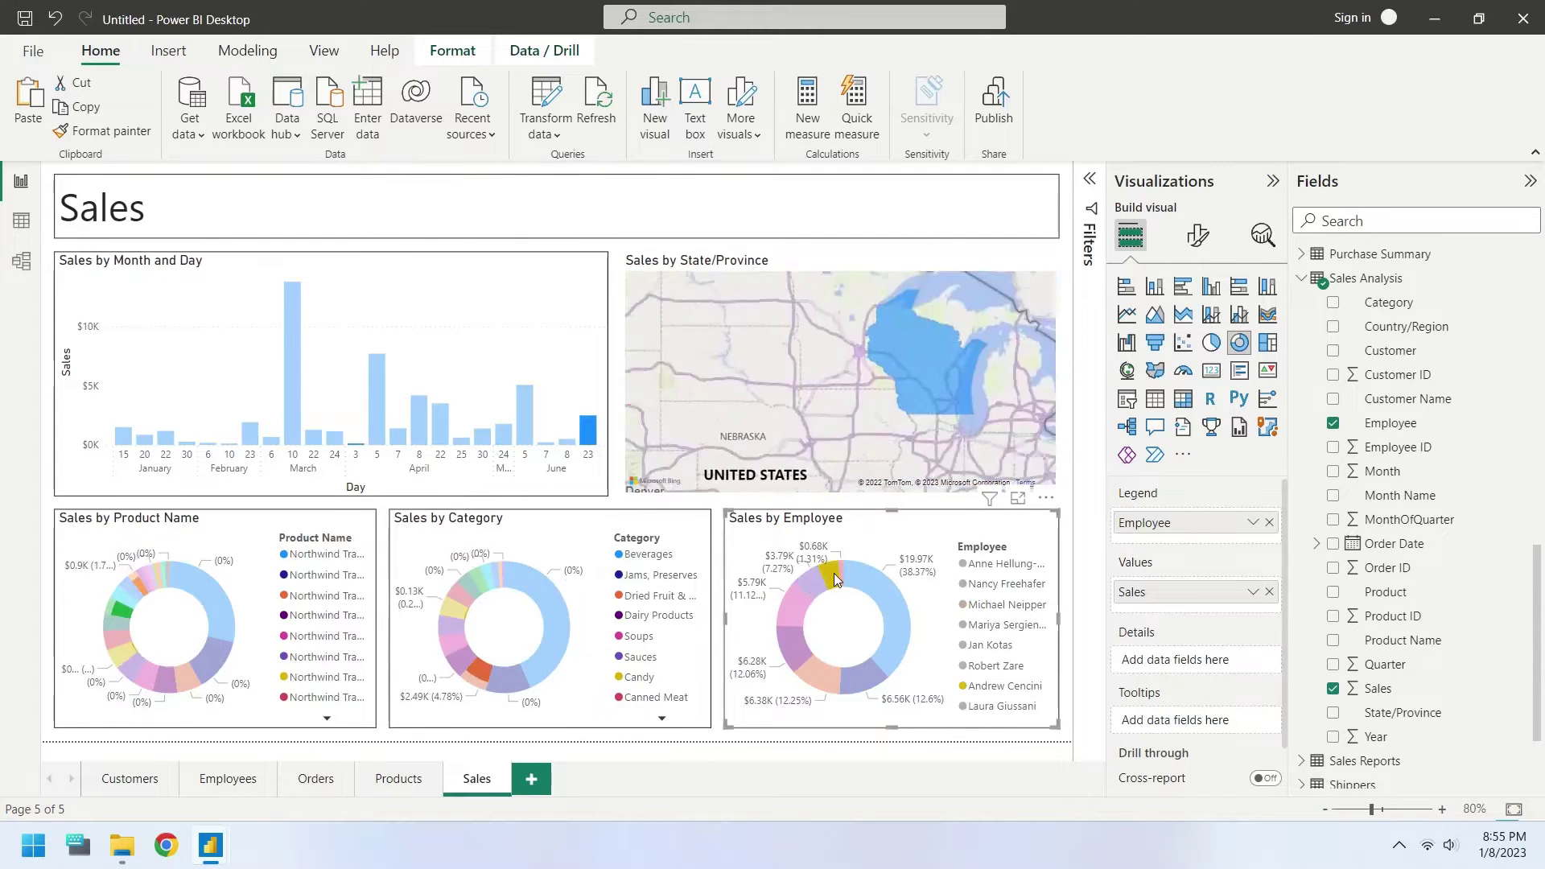
pyautogui.click(485, 675)
pyautogui.click(485, 676)
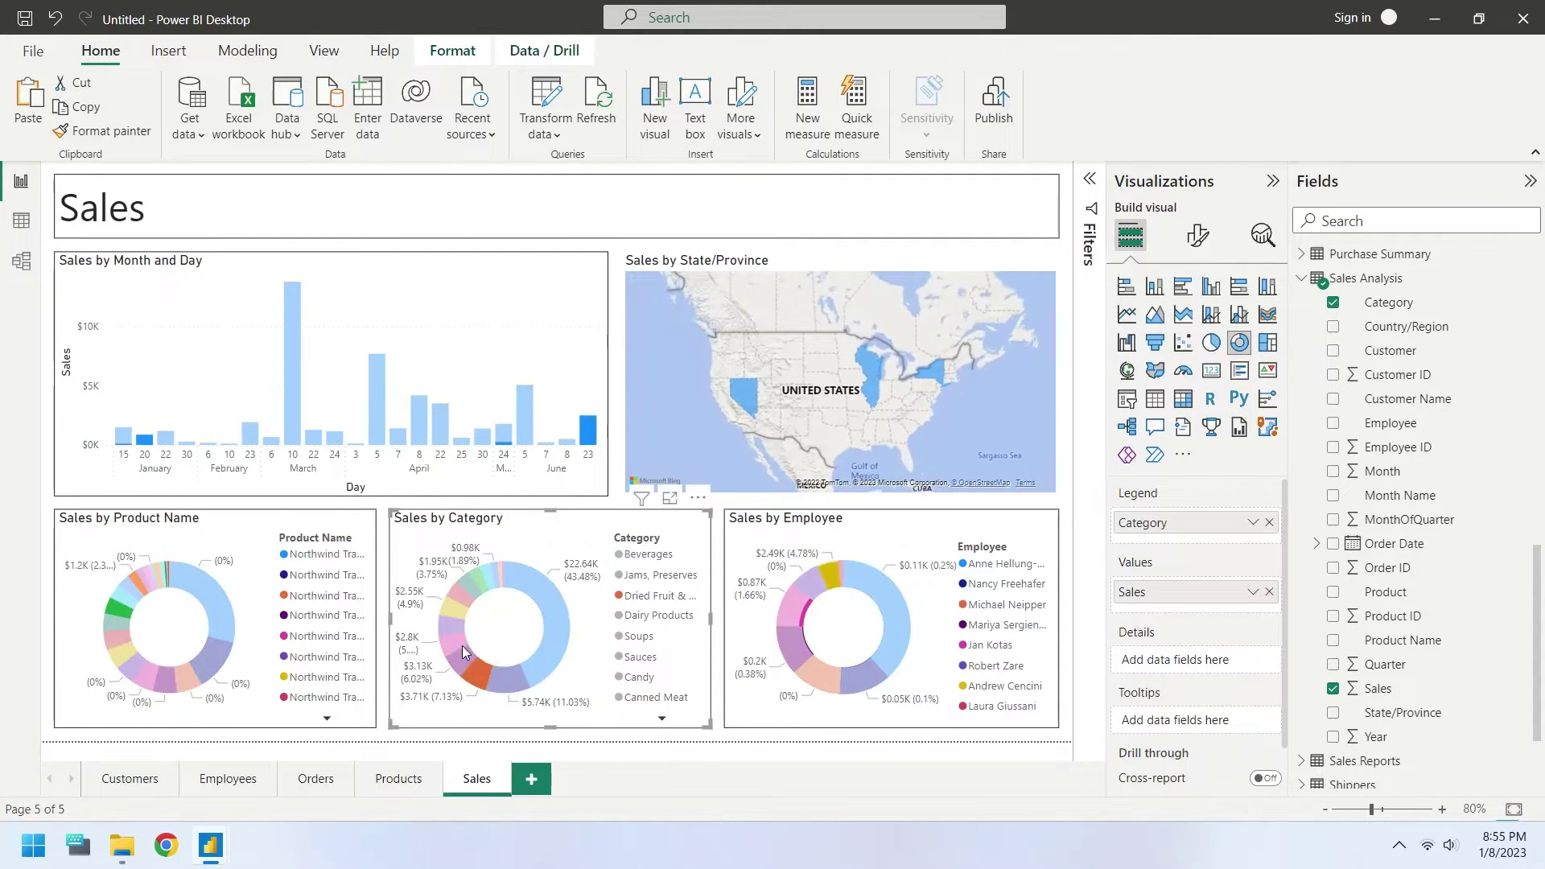
pyautogui.click(215, 617)
pyautogui.click(143, 669)
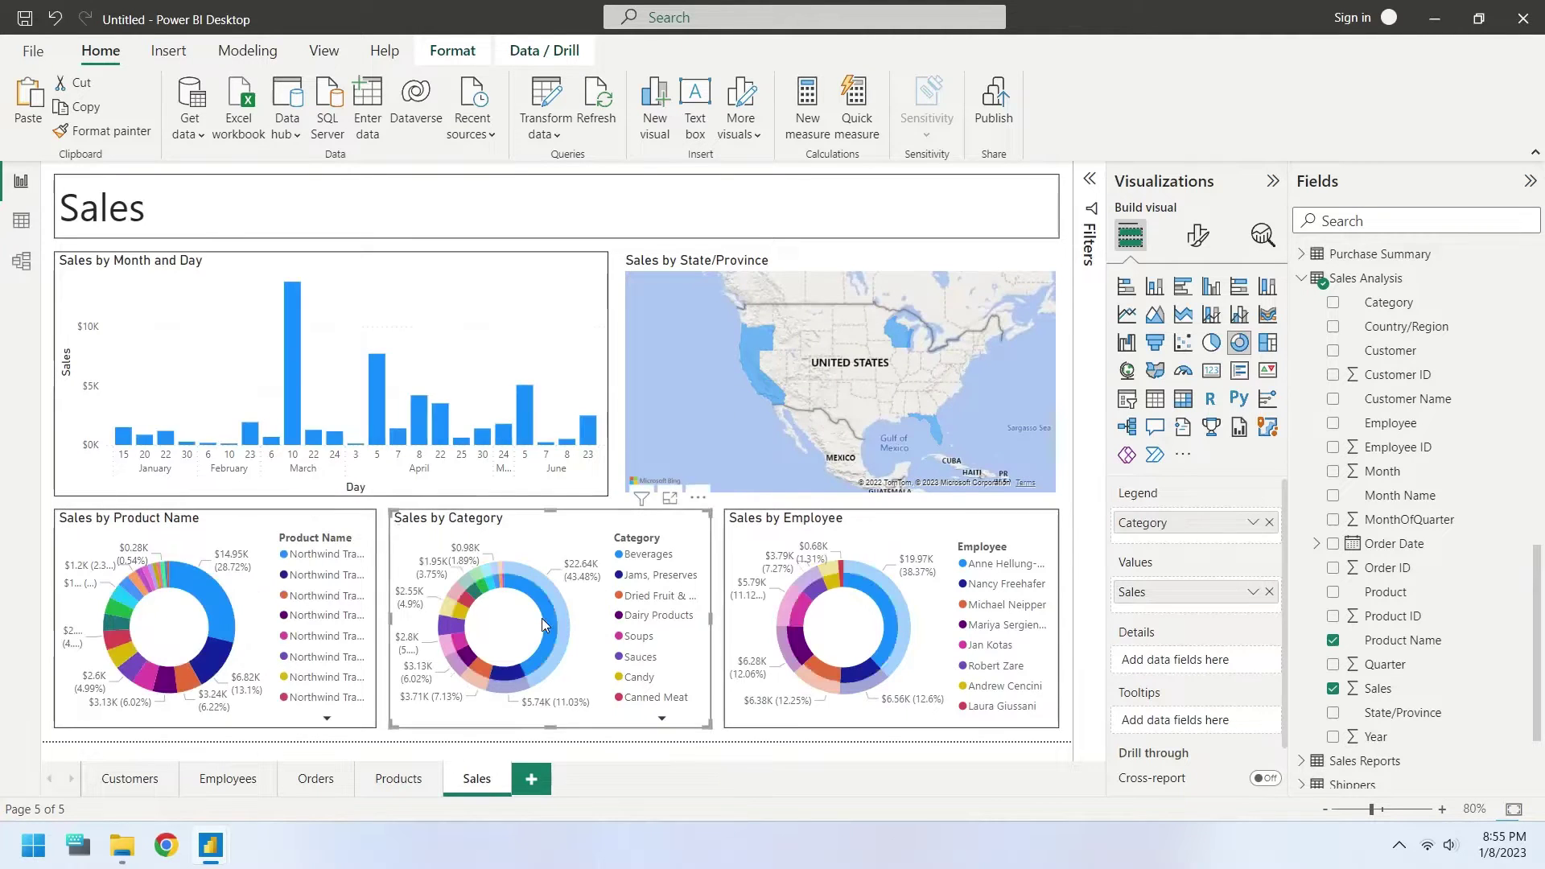
# Explore the Products and Orders pages by cross-highlighting an employee's order quantity bar and the Closed order status segments.
pyautogui.click(397, 778)
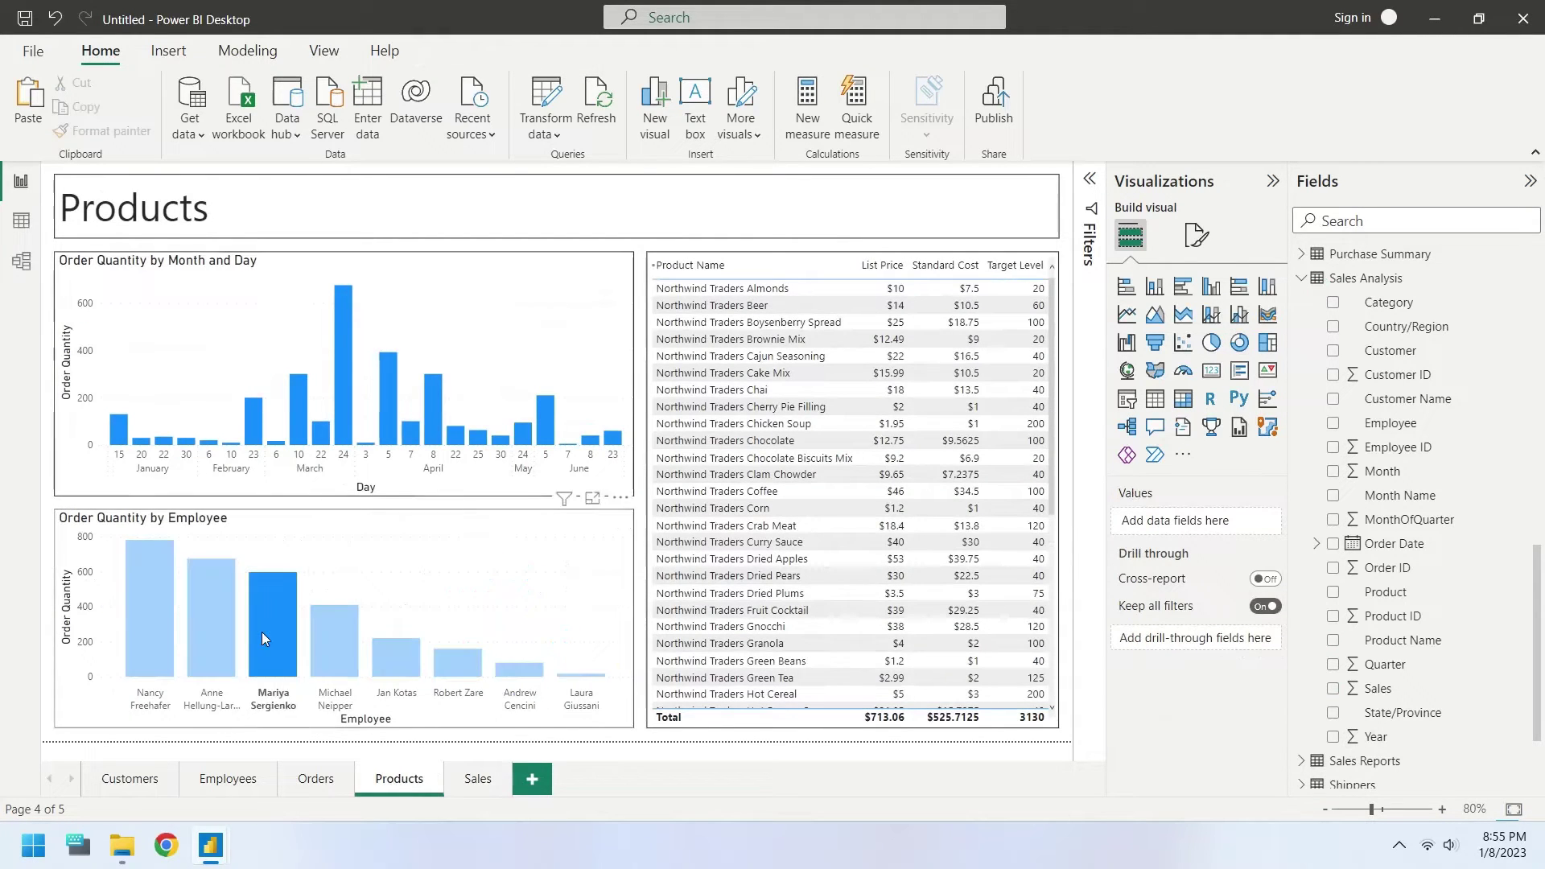
pyautogui.click(180, 644)
pyautogui.click(314, 778)
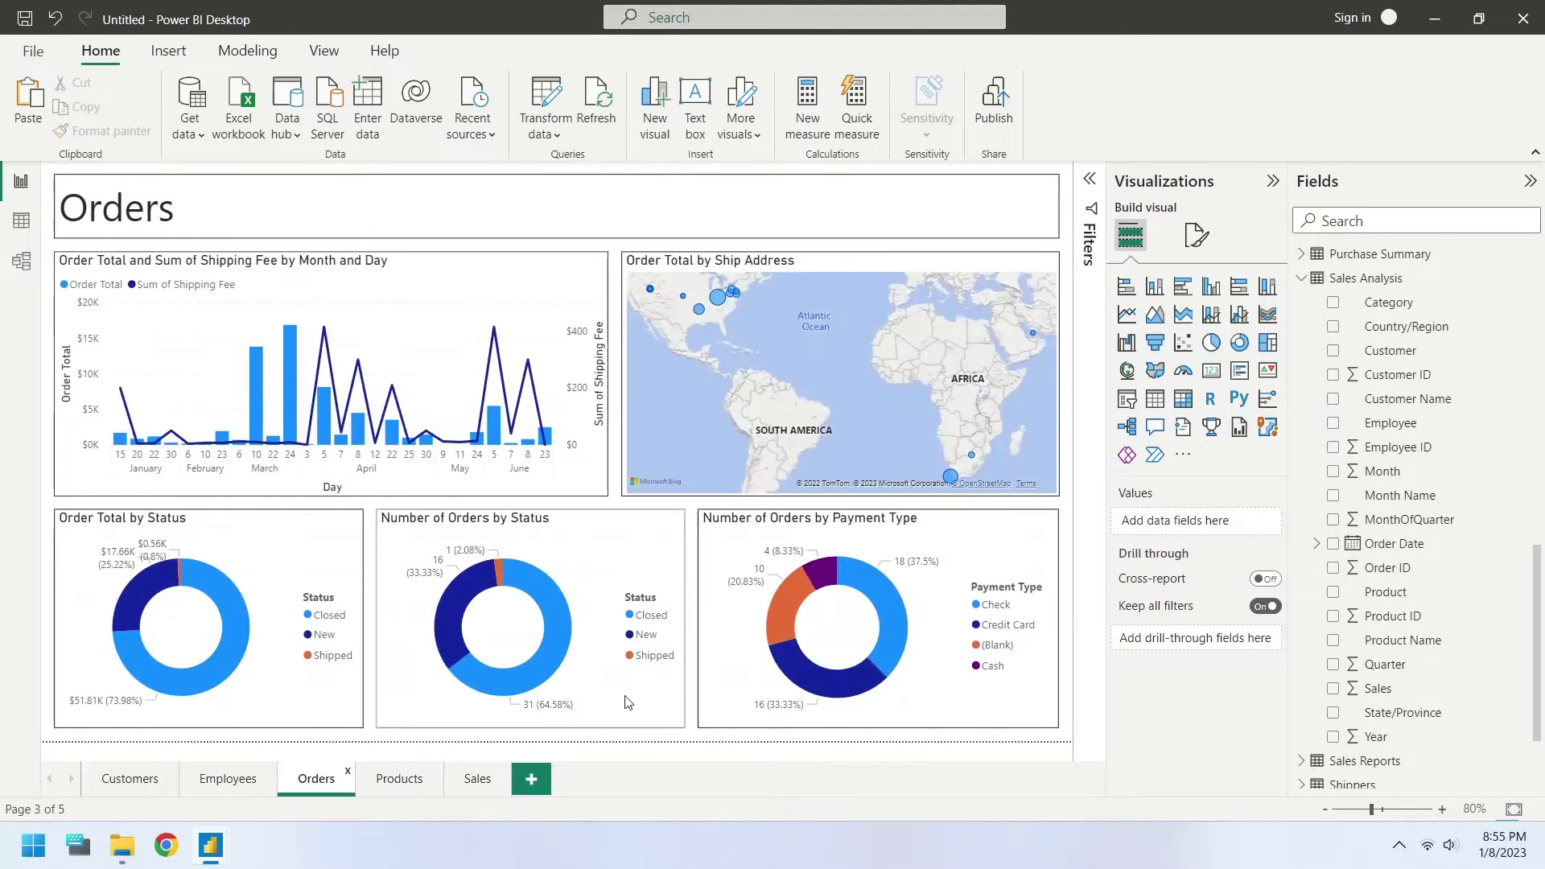
pyautogui.click(893, 666)
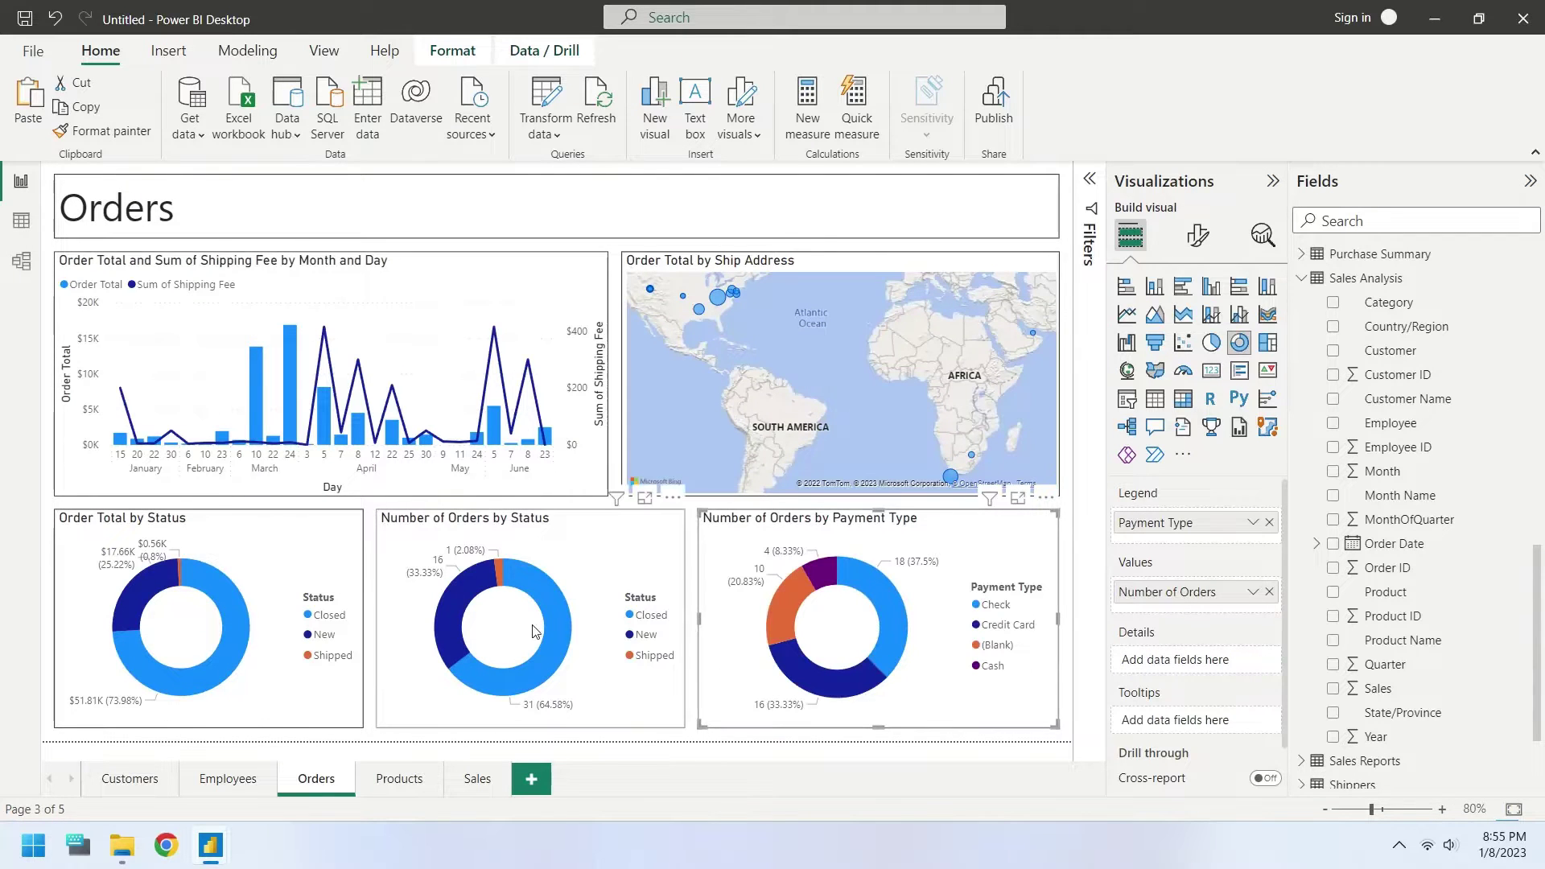
pyautogui.click(540, 592)
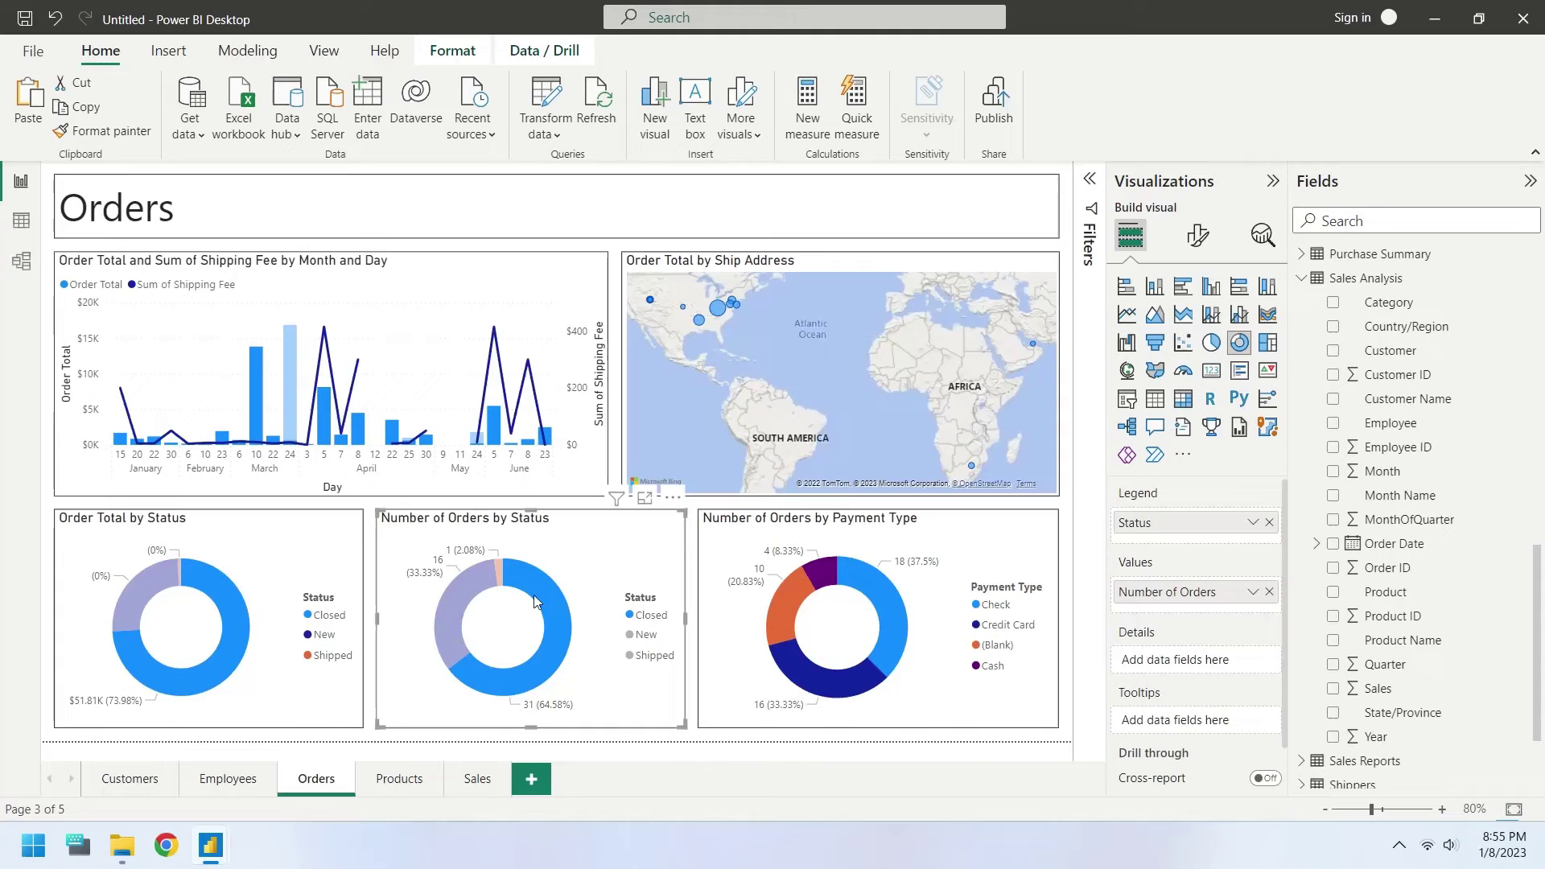
pyautogui.click(229, 582)
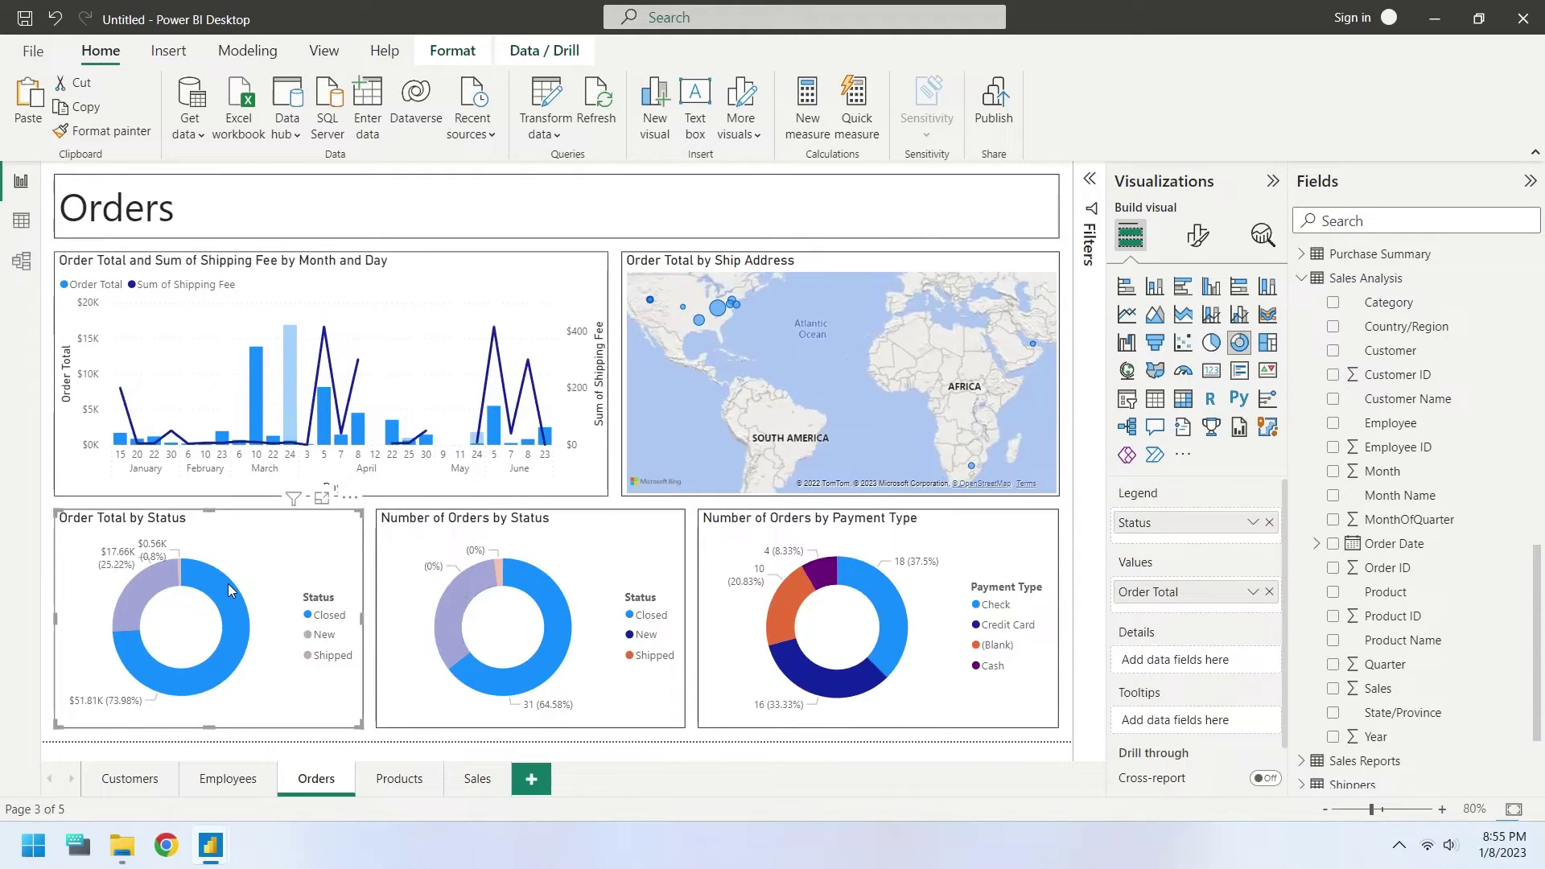
# Explore the Employees page by highlighting different job titles in the Number of Employees by Job Title donut chart.
pyautogui.click(228, 779)
pyautogui.click(834, 685)
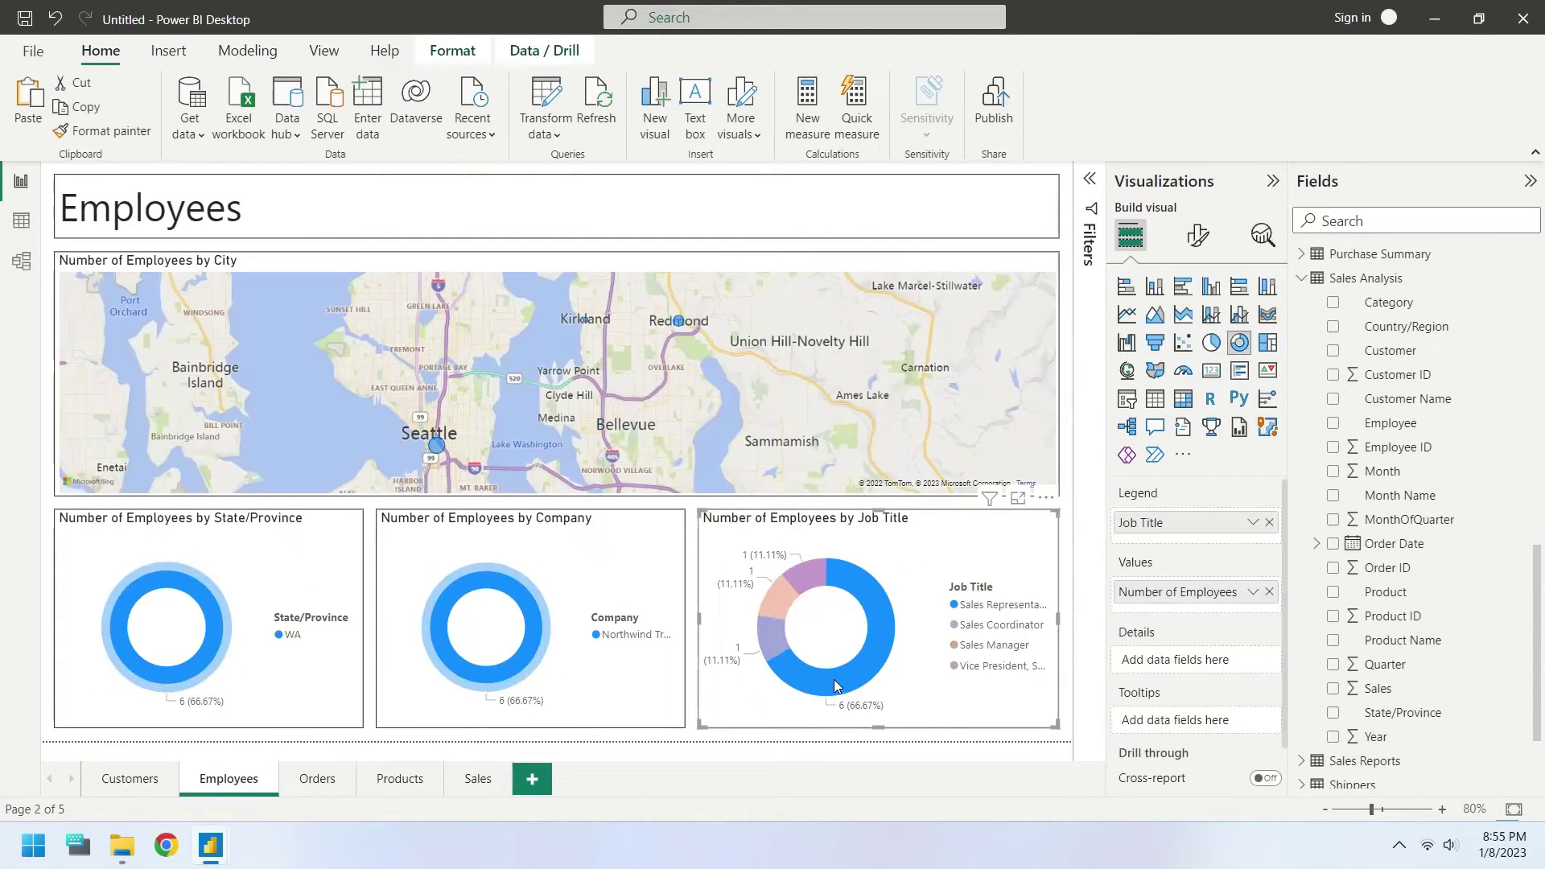
pyautogui.click(792, 646)
pyautogui.click(784, 594)
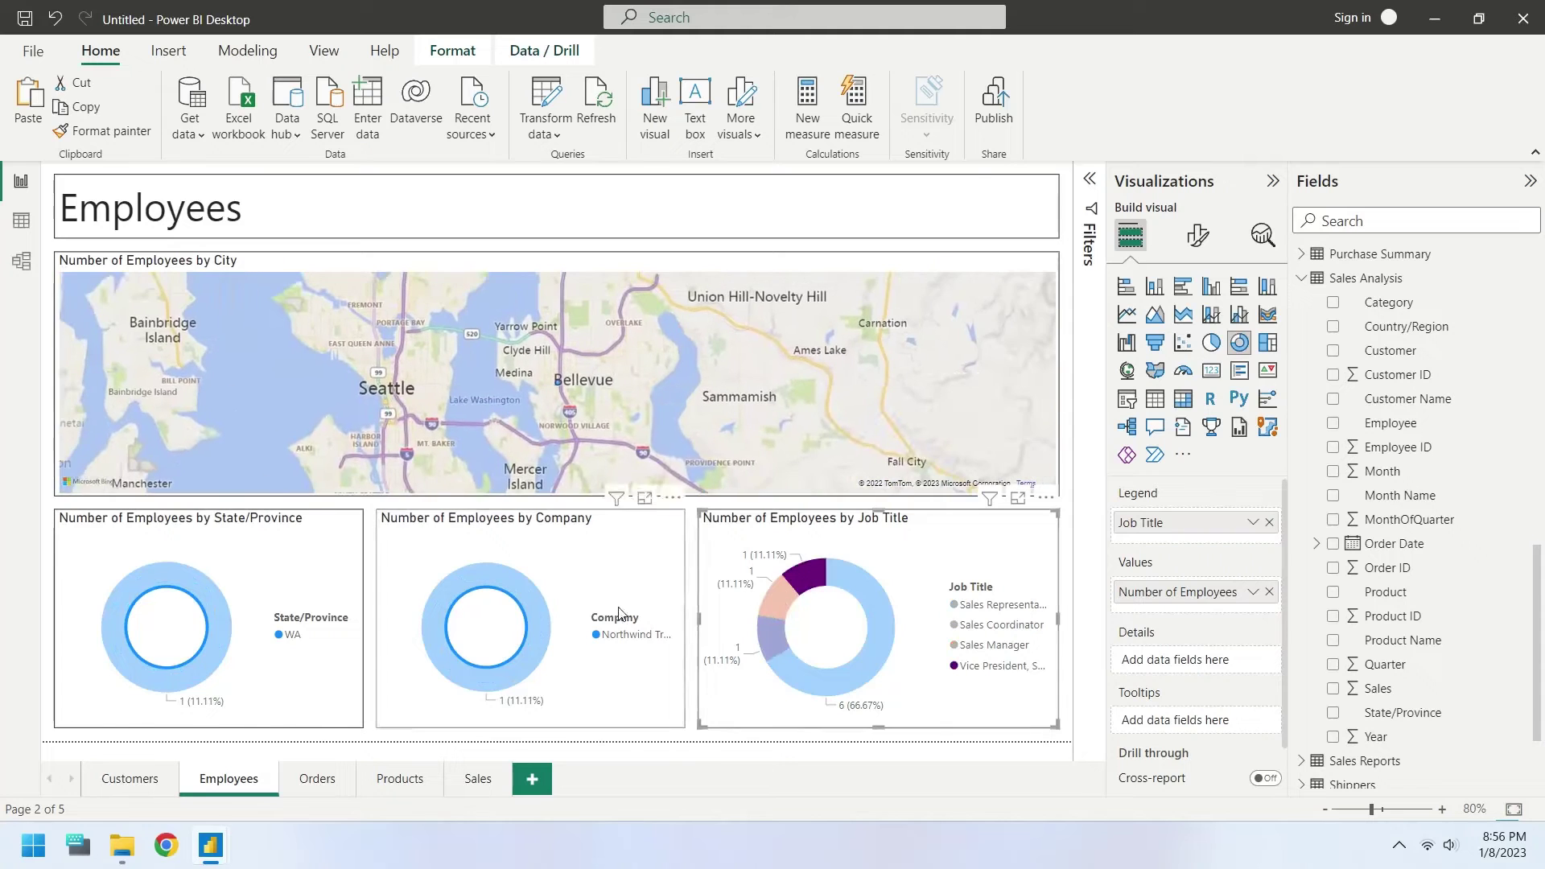
pyautogui.click(618, 613)
# Explore the Customers page by highlighting different job titles in the Number of Customers by Job Title donut chart.
pyautogui.click(130, 778)
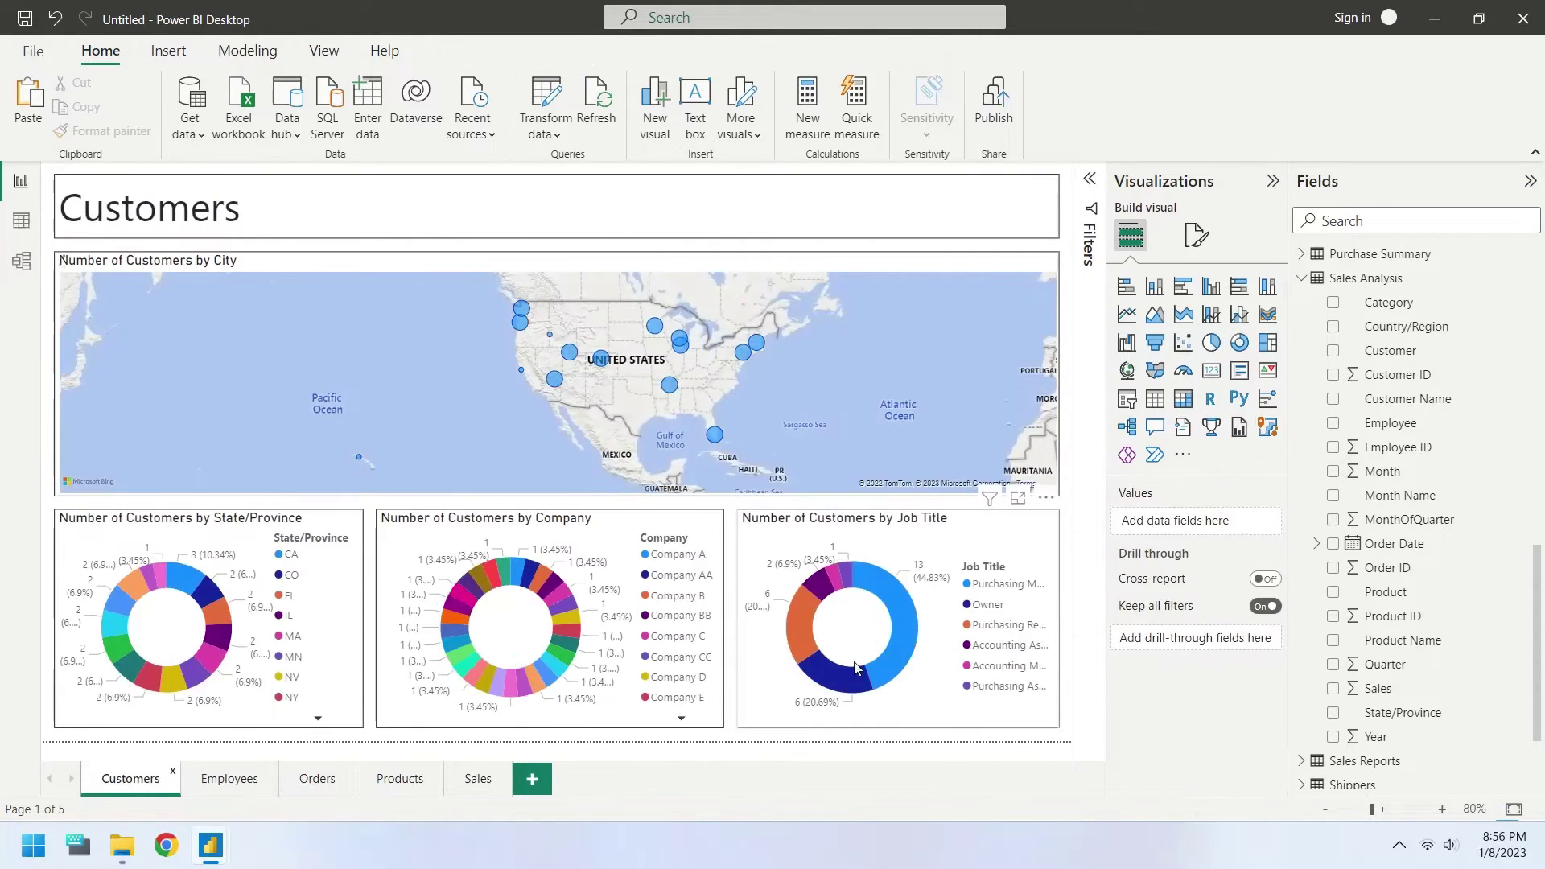
pyautogui.click(854, 667)
pyautogui.click(840, 571)
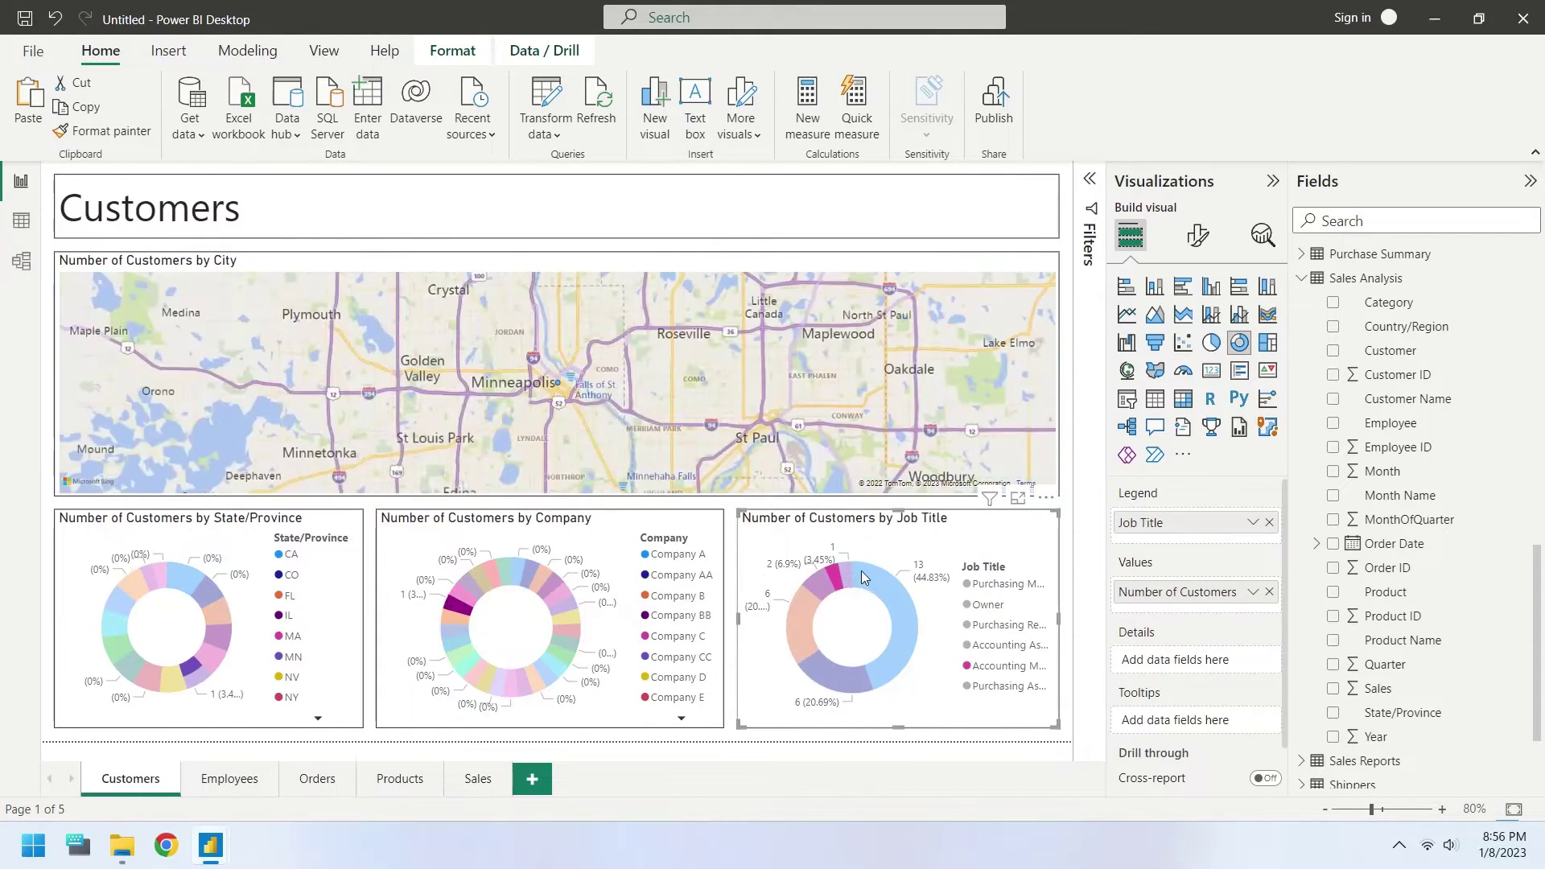
pyautogui.click(862, 573)
pyautogui.click(844, 574)
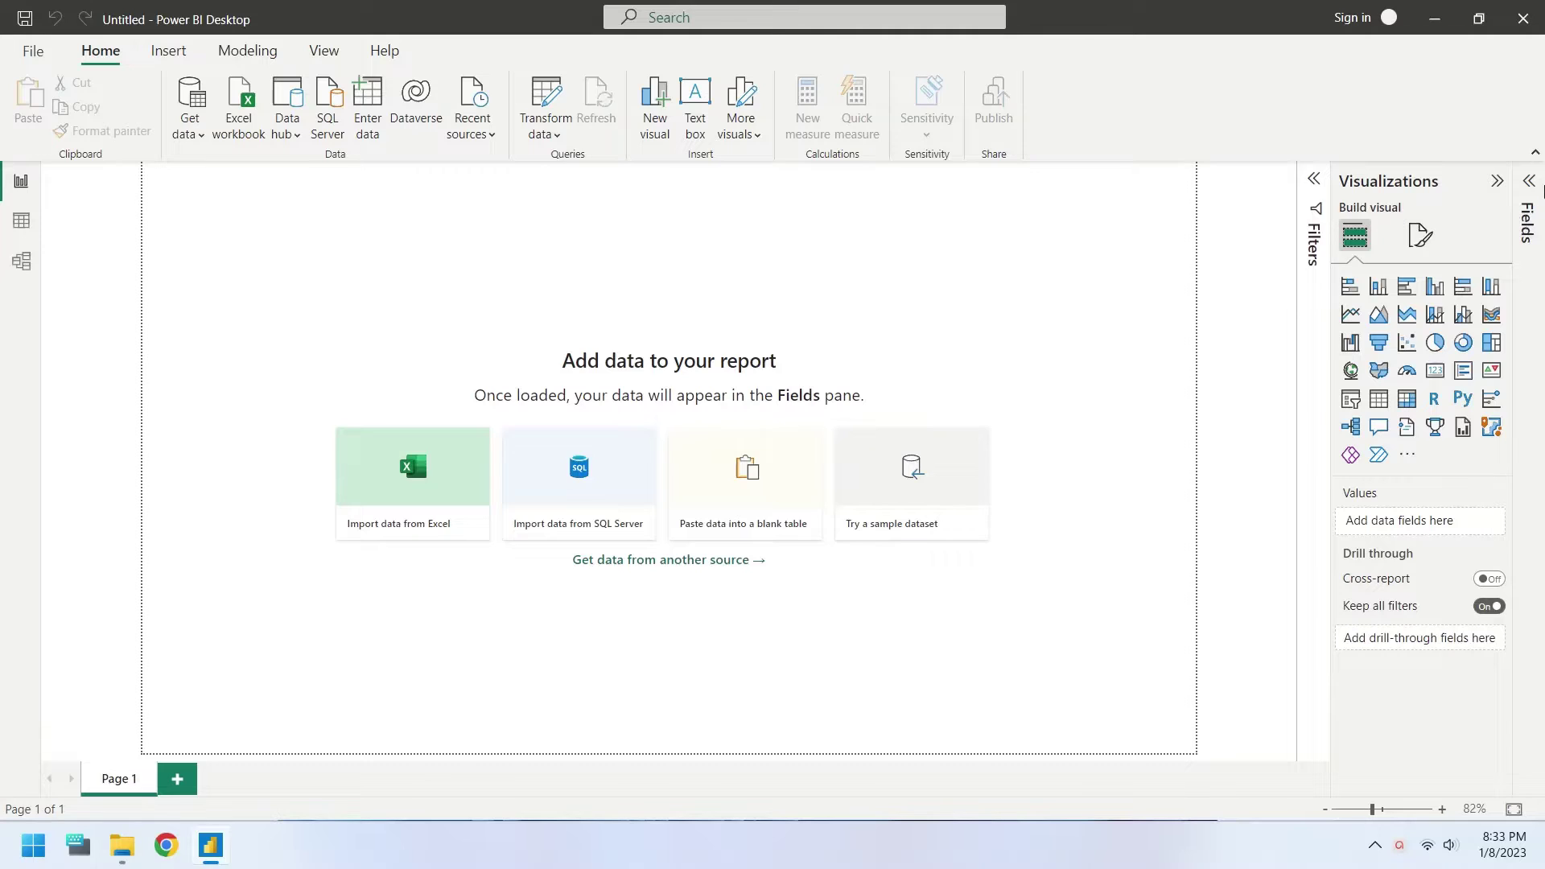
# In the blank report, show the list of fields and connect to the Access database Northwind.accdb.
pyautogui.click(1529, 182)
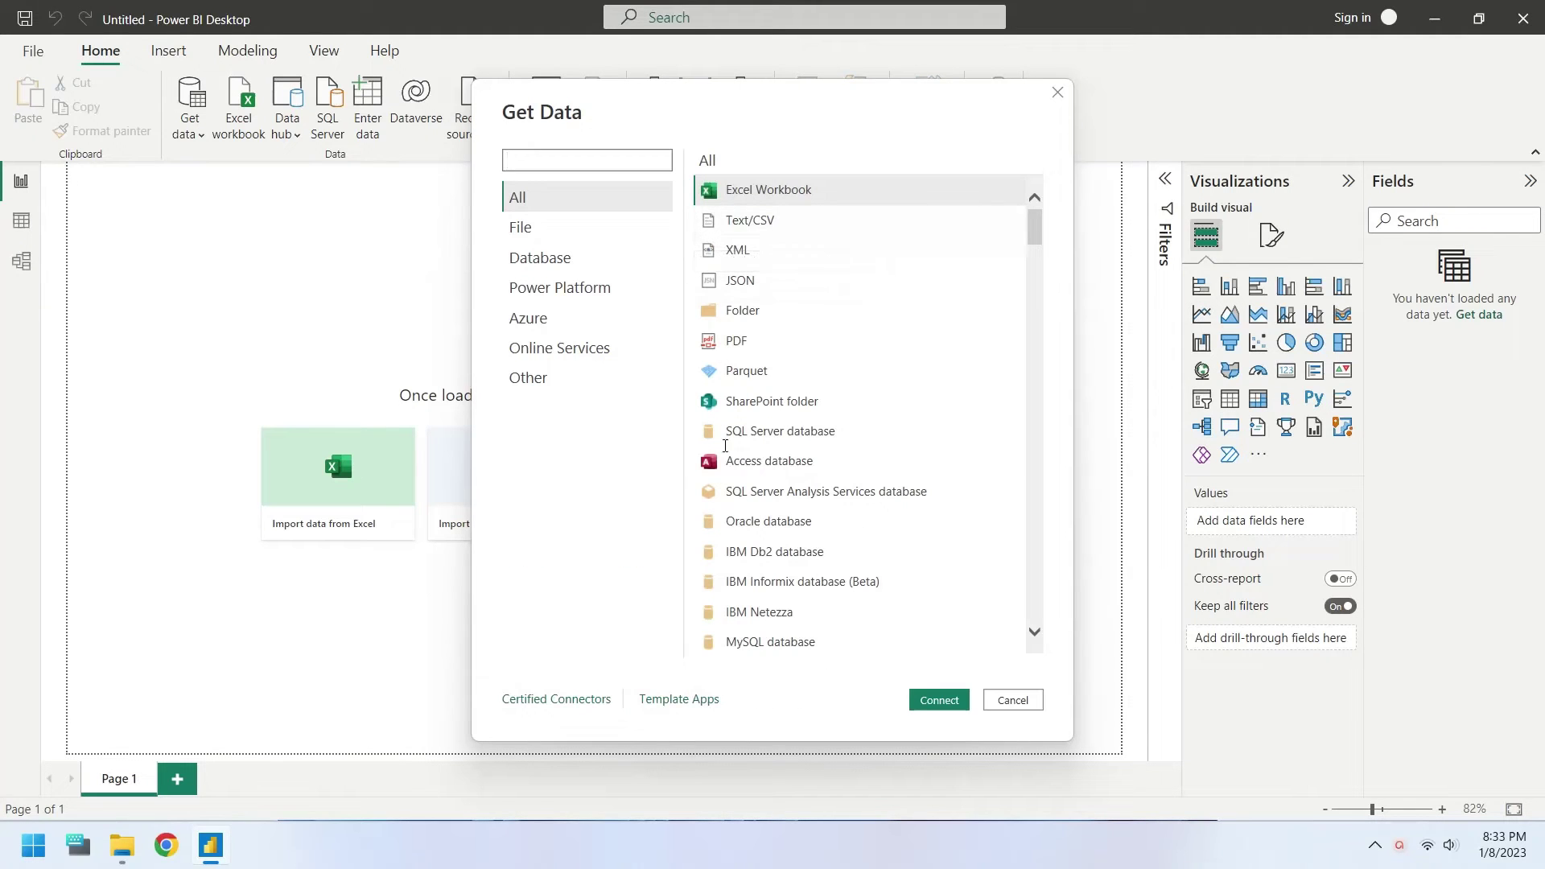
pyautogui.click(784, 471)
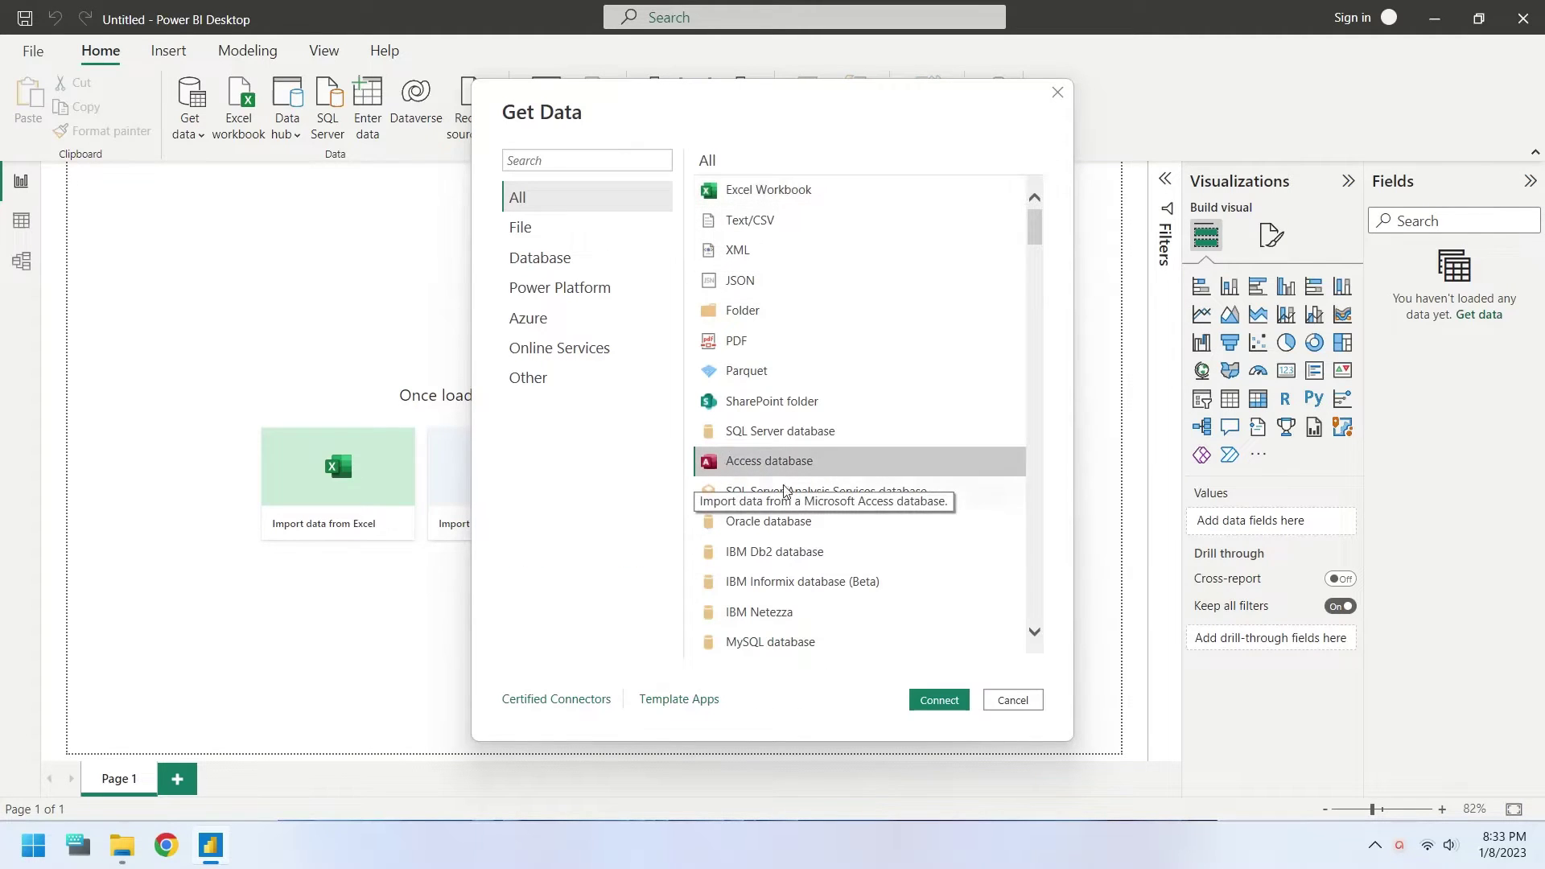
pyautogui.click(938, 700)
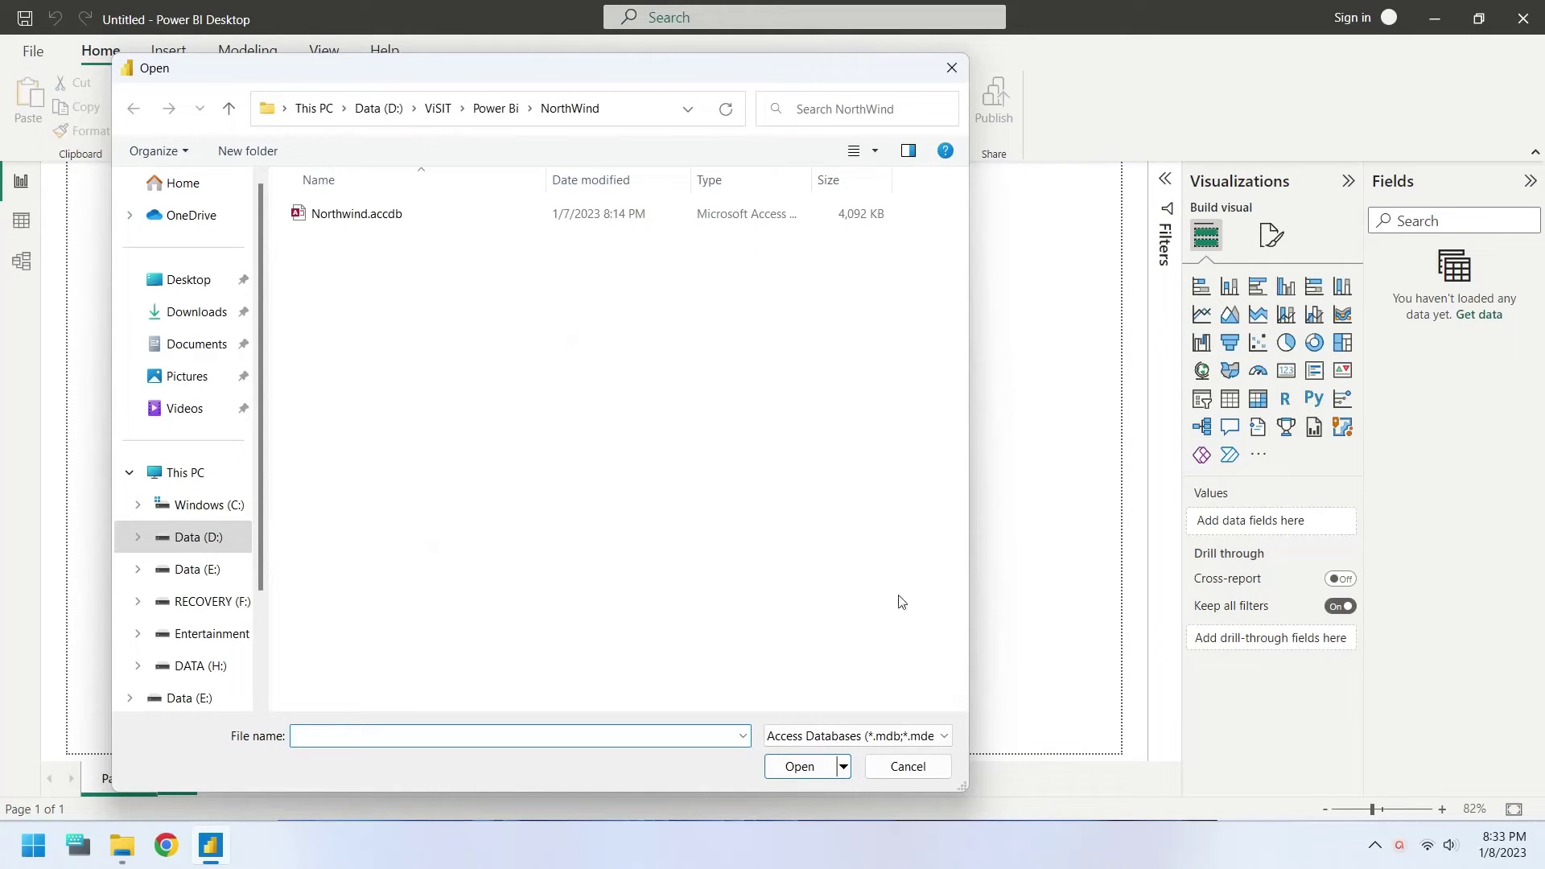
pyautogui.click(374, 214)
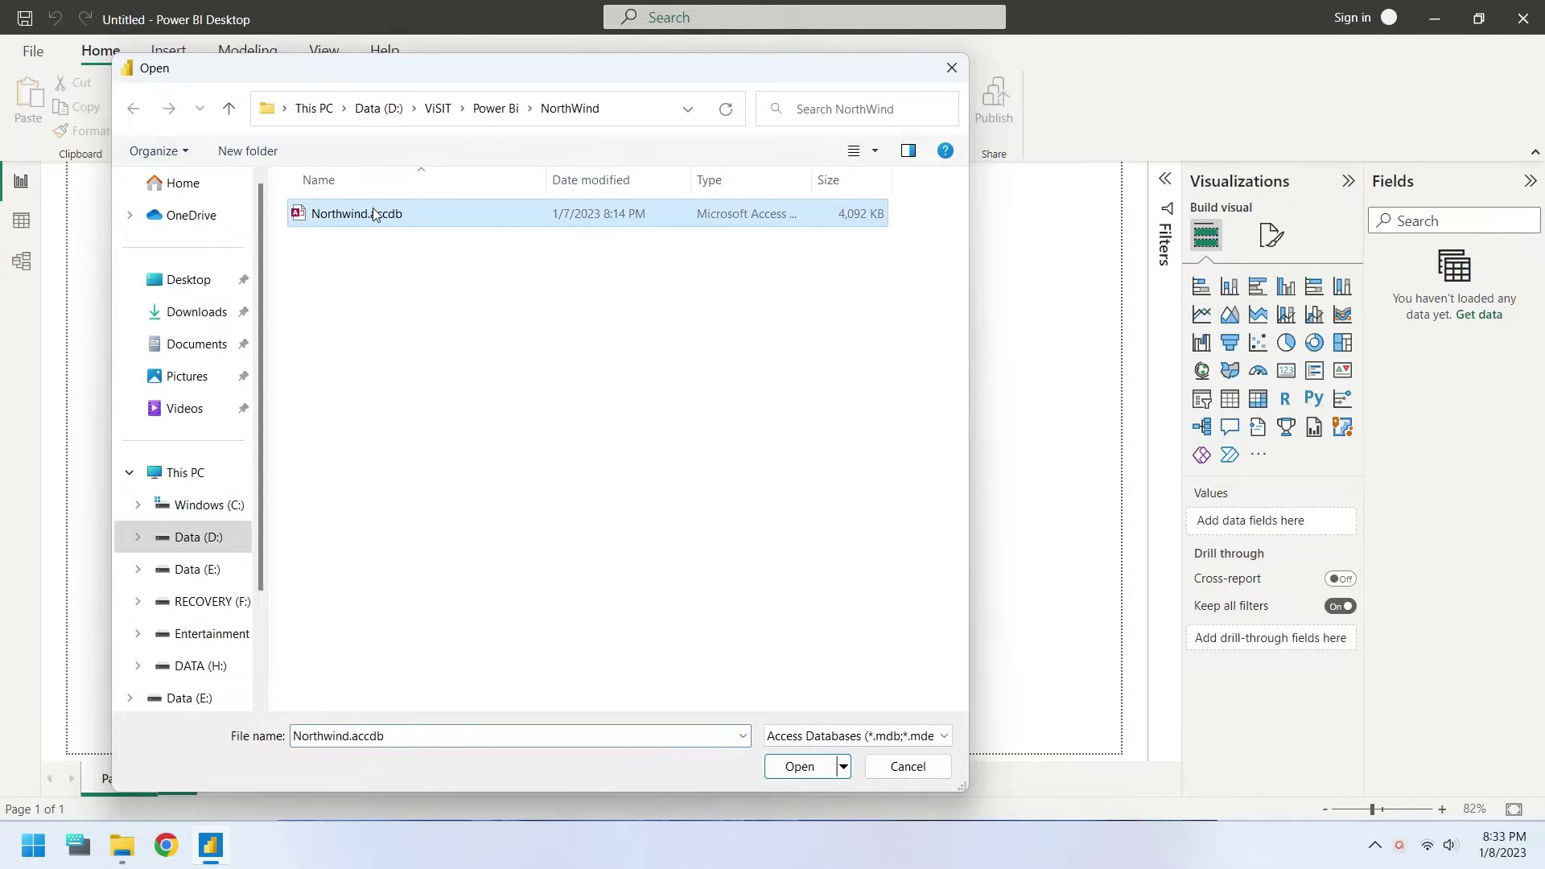
pyautogui.click(789, 770)
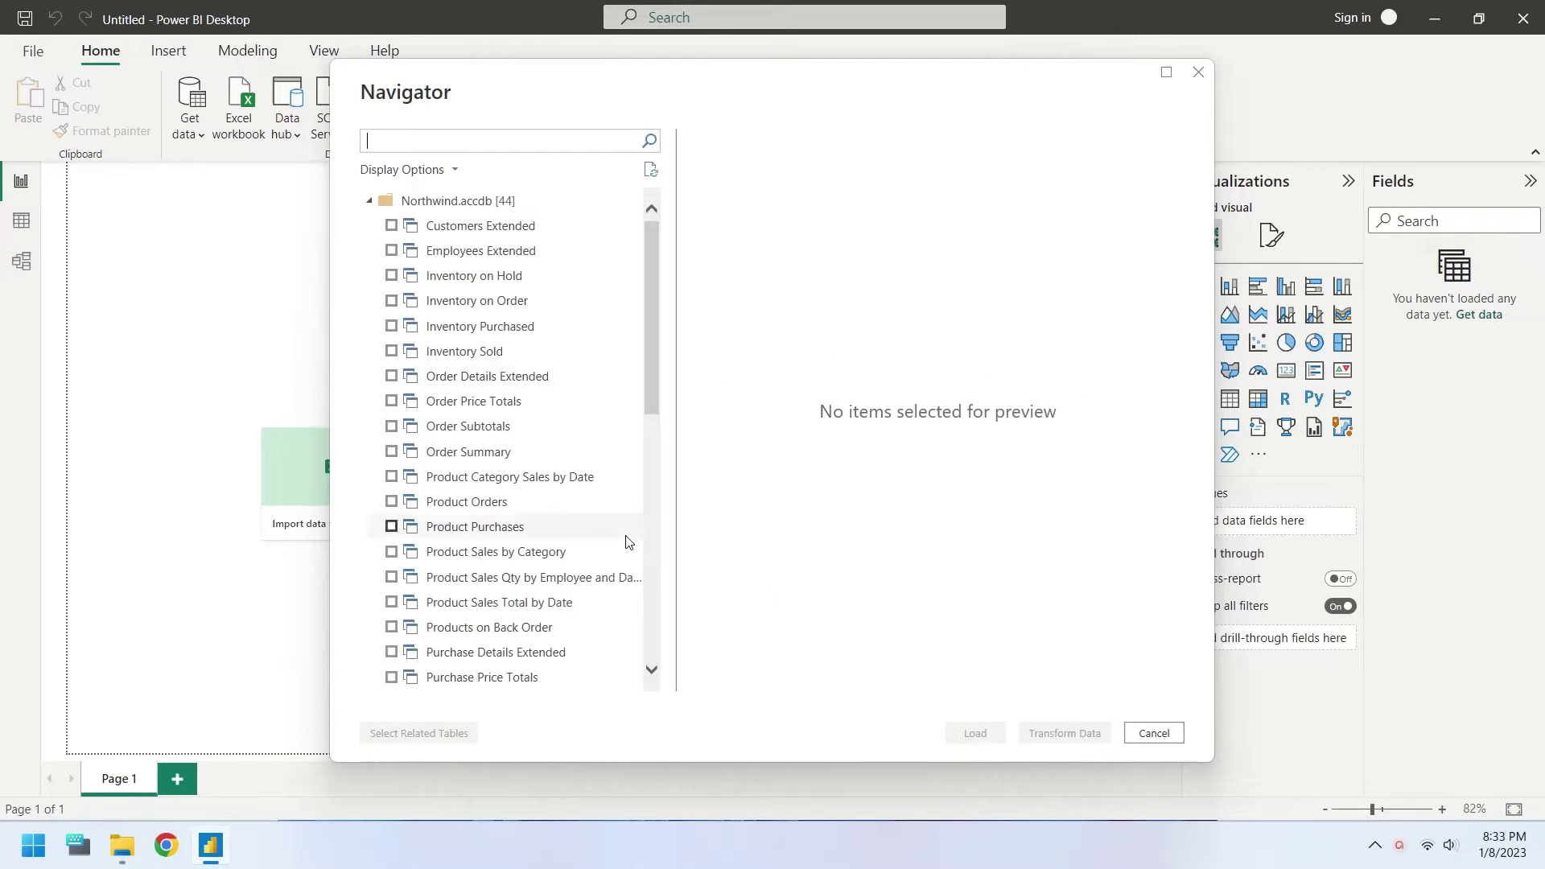
# Select all Northwind queries for import, from Customers Extended through Top Ten Orders by Sales Amount.
pyautogui.click(390, 225)
pyautogui.click(390, 250)
pyautogui.click(390, 275)
pyautogui.click(390, 300)
pyautogui.click(390, 326)
pyautogui.click(391, 350)
pyautogui.click(390, 376)
pyautogui.click(391, 476)
pyautogui.scroll(-2, 390, 402)
pyautogui.click(390, 375)
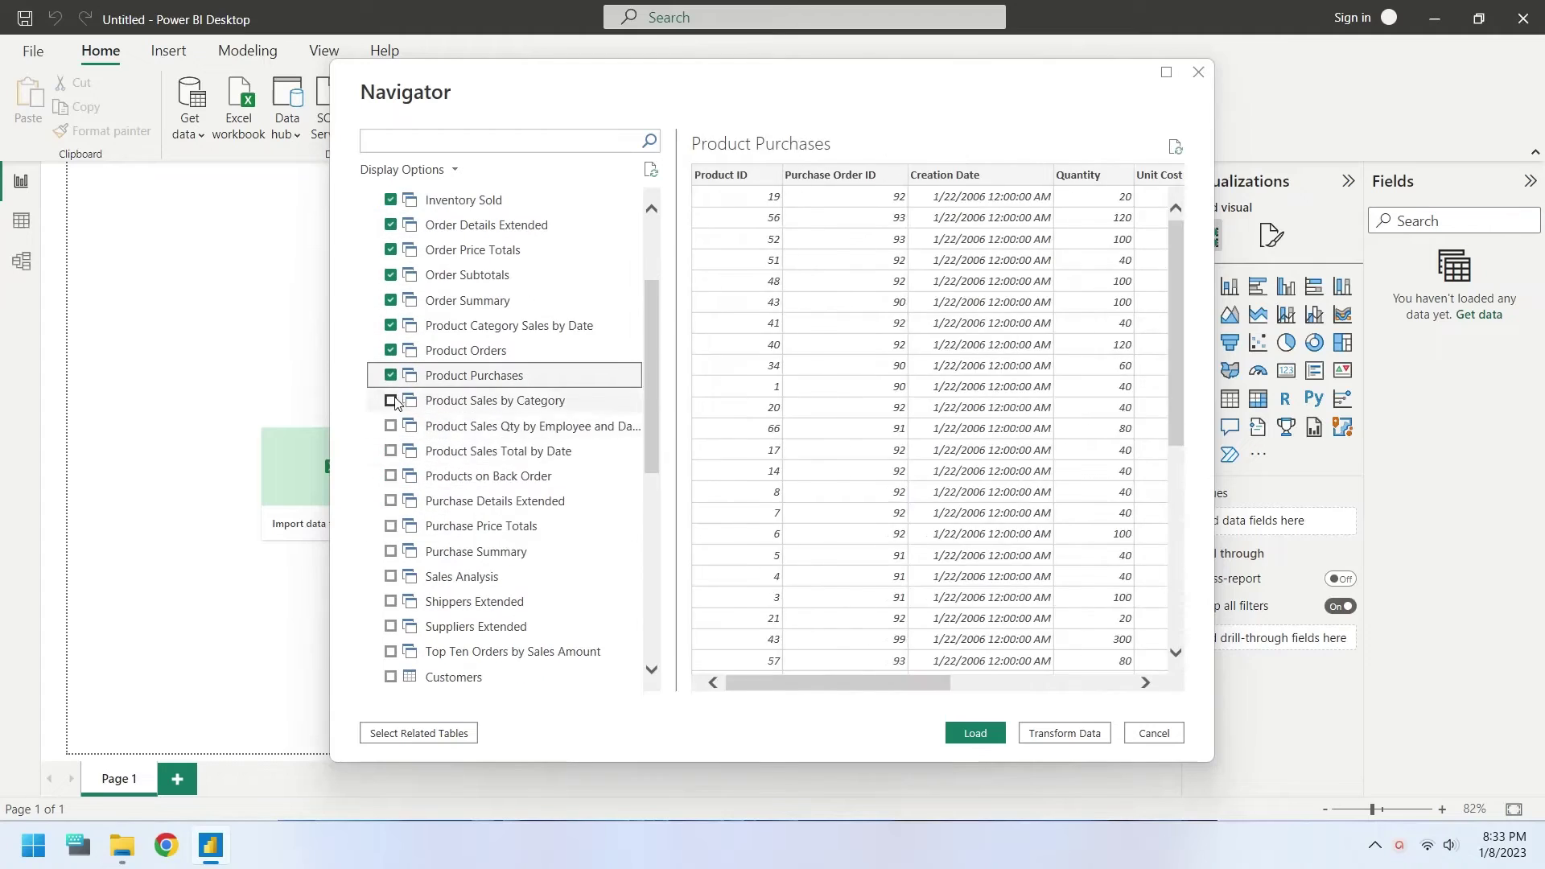
pyautogui.click(390, 400)
pyautogui.click(391, 500)
pyautogui.click(390, 551)
pyautogui.click(390, 626)
pyautogui.click(390, 651)
# Select all remaining Northwind tables, from Customers through Suppliers, and load the whole selection into the report.
pyautogui.scroll(-5, 392, 563)
pyautogui.click(390, 298)
pyautogui.click(391, 323)
pyautogui.click(391, 398)
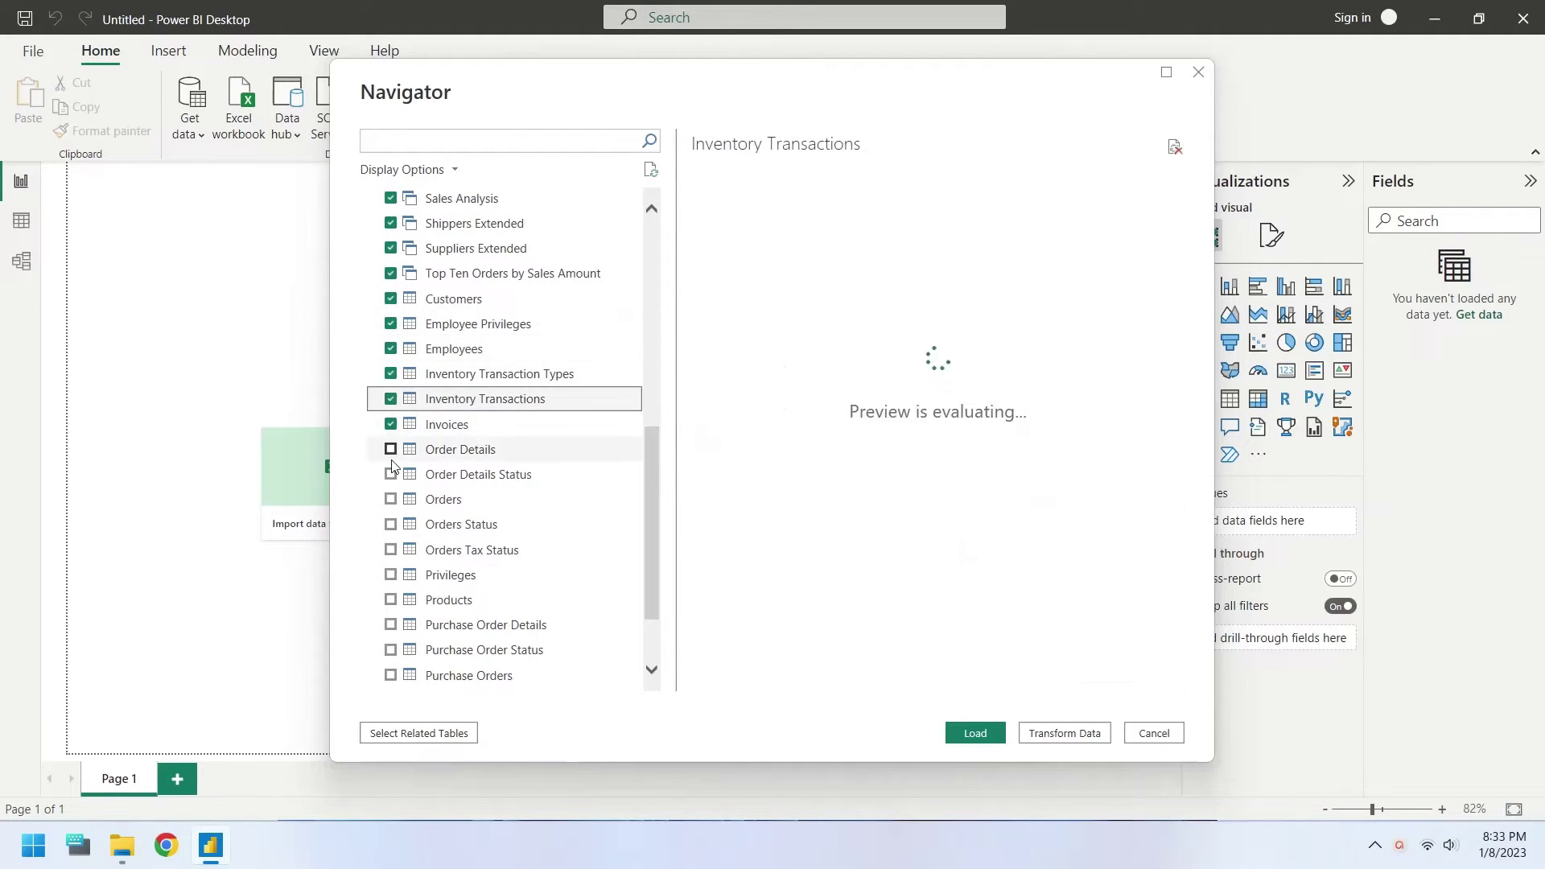
pyautogui.click(390, 474)
pyautogui.click(390, 523)
pyautogui.click(390, 549)
pyautogui.click(390, 624)
pyautogui.click(390, 675)
pyautogui.scroll(-2, 392, 563)
pyautogui.click(390, 603)
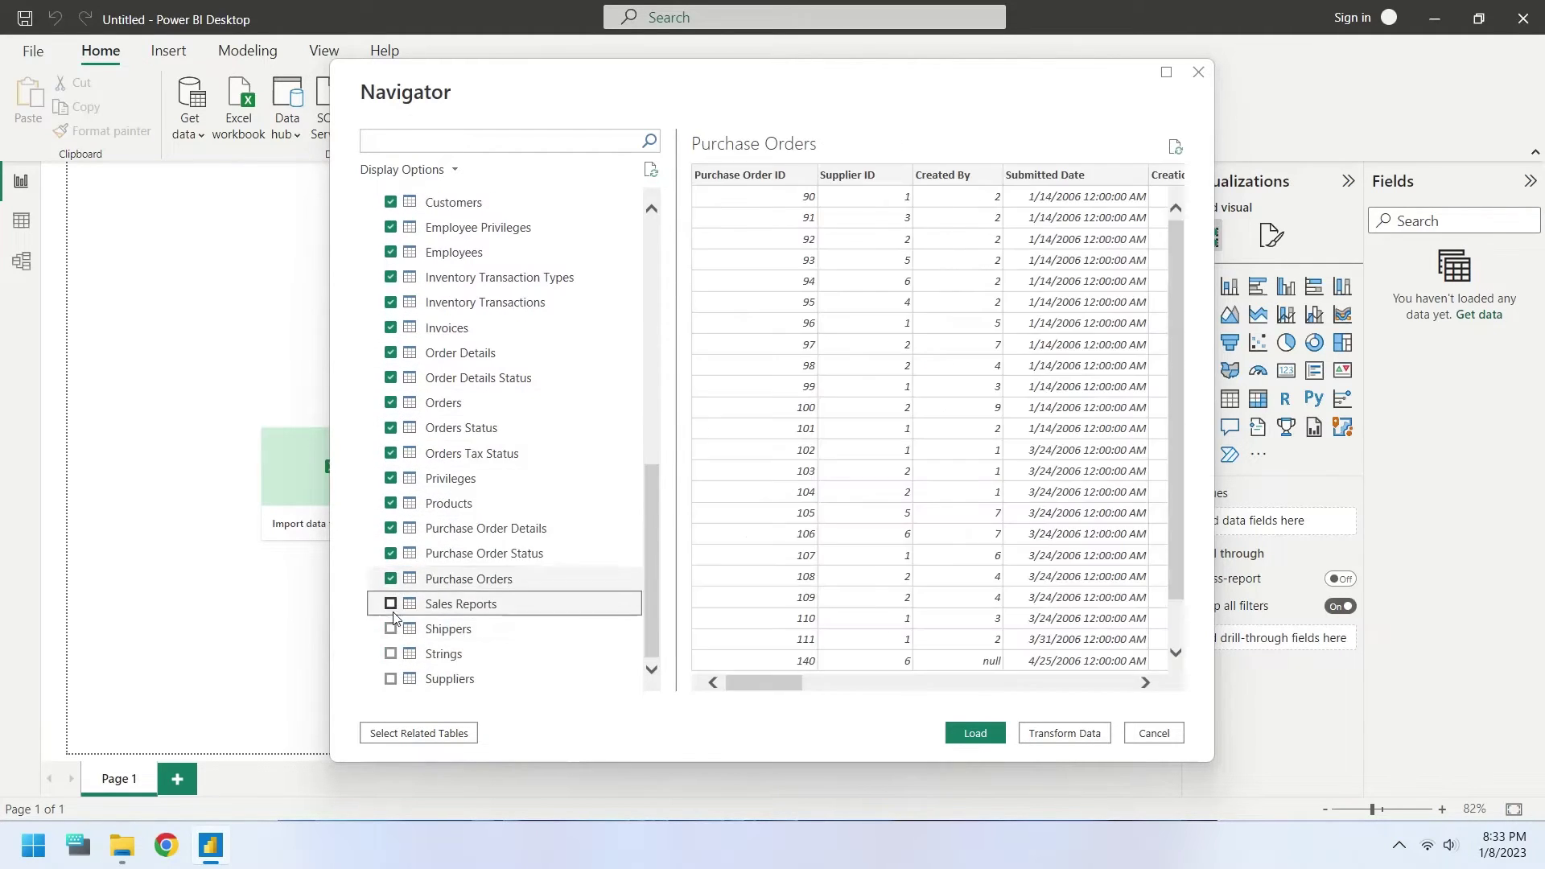
pyautogui.click(391, 628)
pyautogui.click(390, 654)
pyautogui.click(391, 680)
pyautogui.click(975, 732)
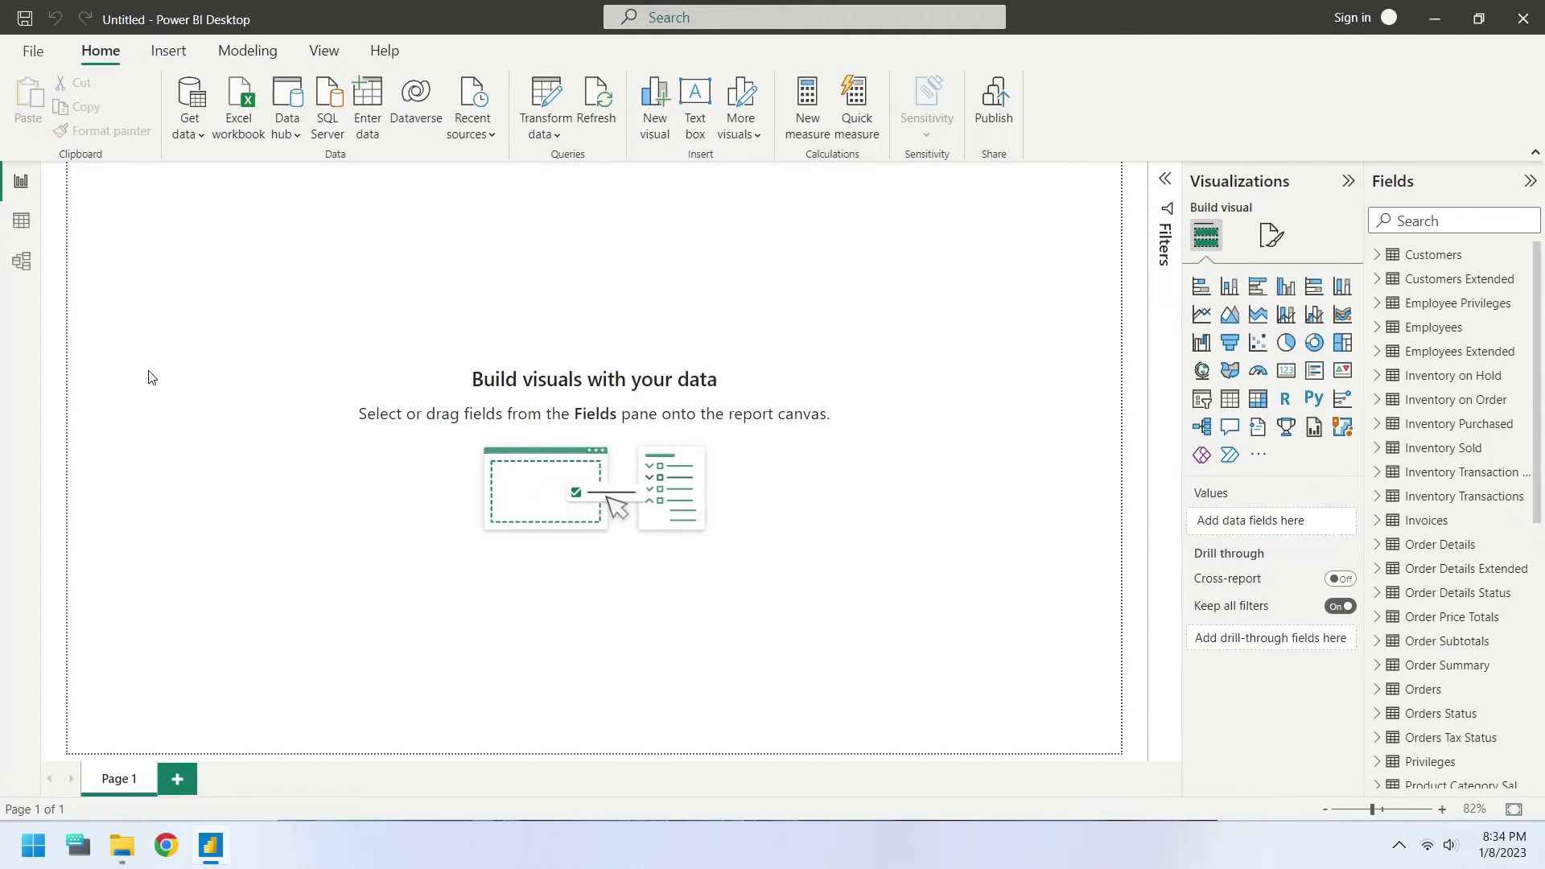
# Rename the report page Page 1 as Customers.
pyautogui.doubleClick(115, 784)
pyautogui.write('Customers')
pyautogui.press('Return')
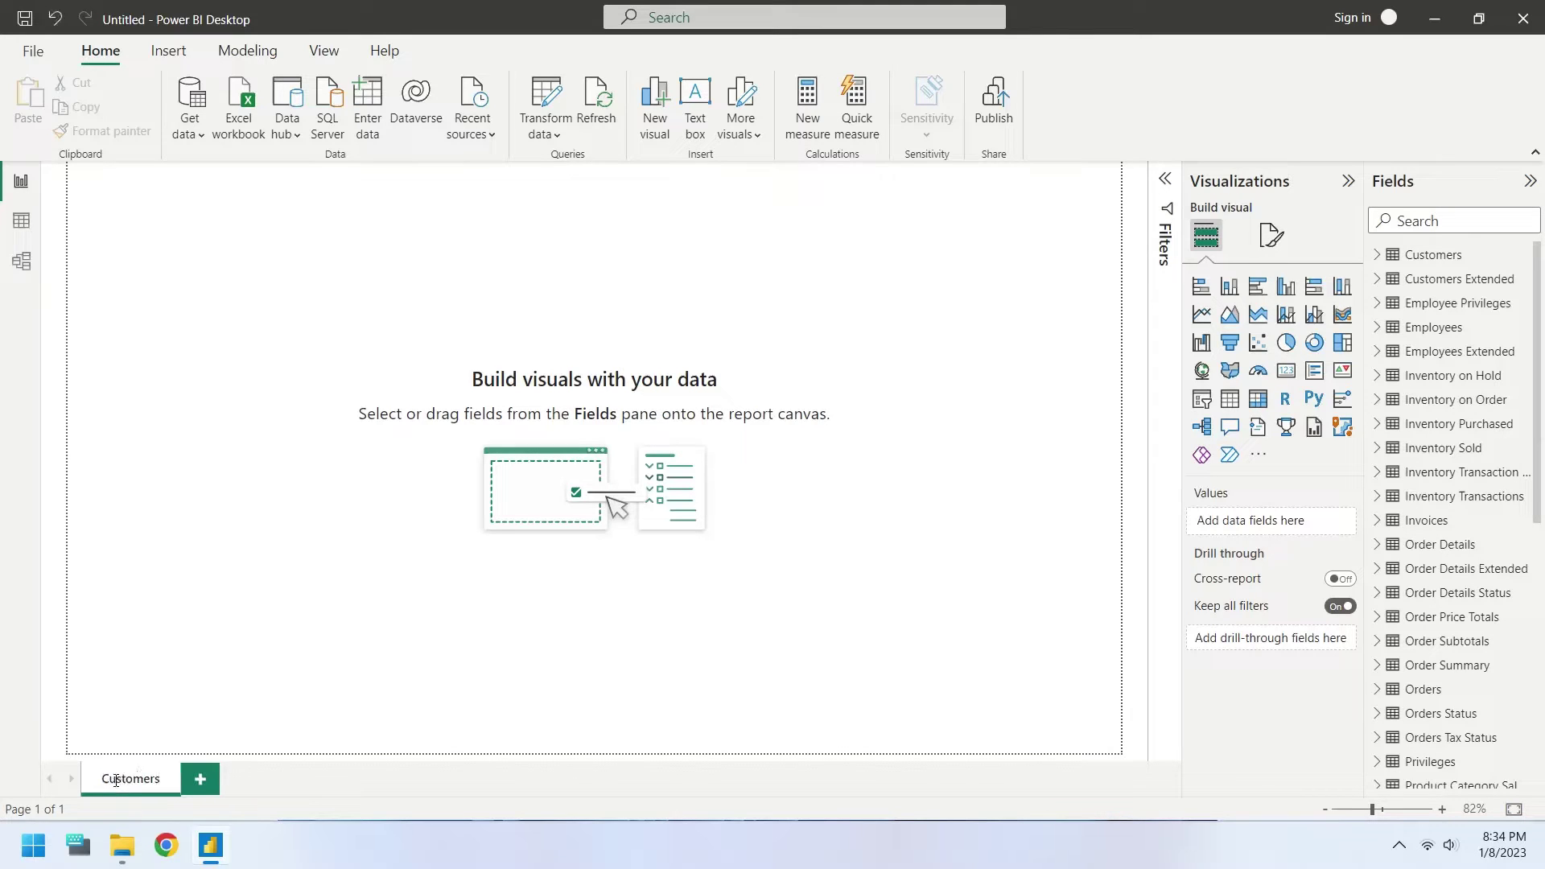
# Insert a text box containing the title "Customers" at font size 36.
pyautogui.click(168, 50)
pyautogui.click(655, 103)
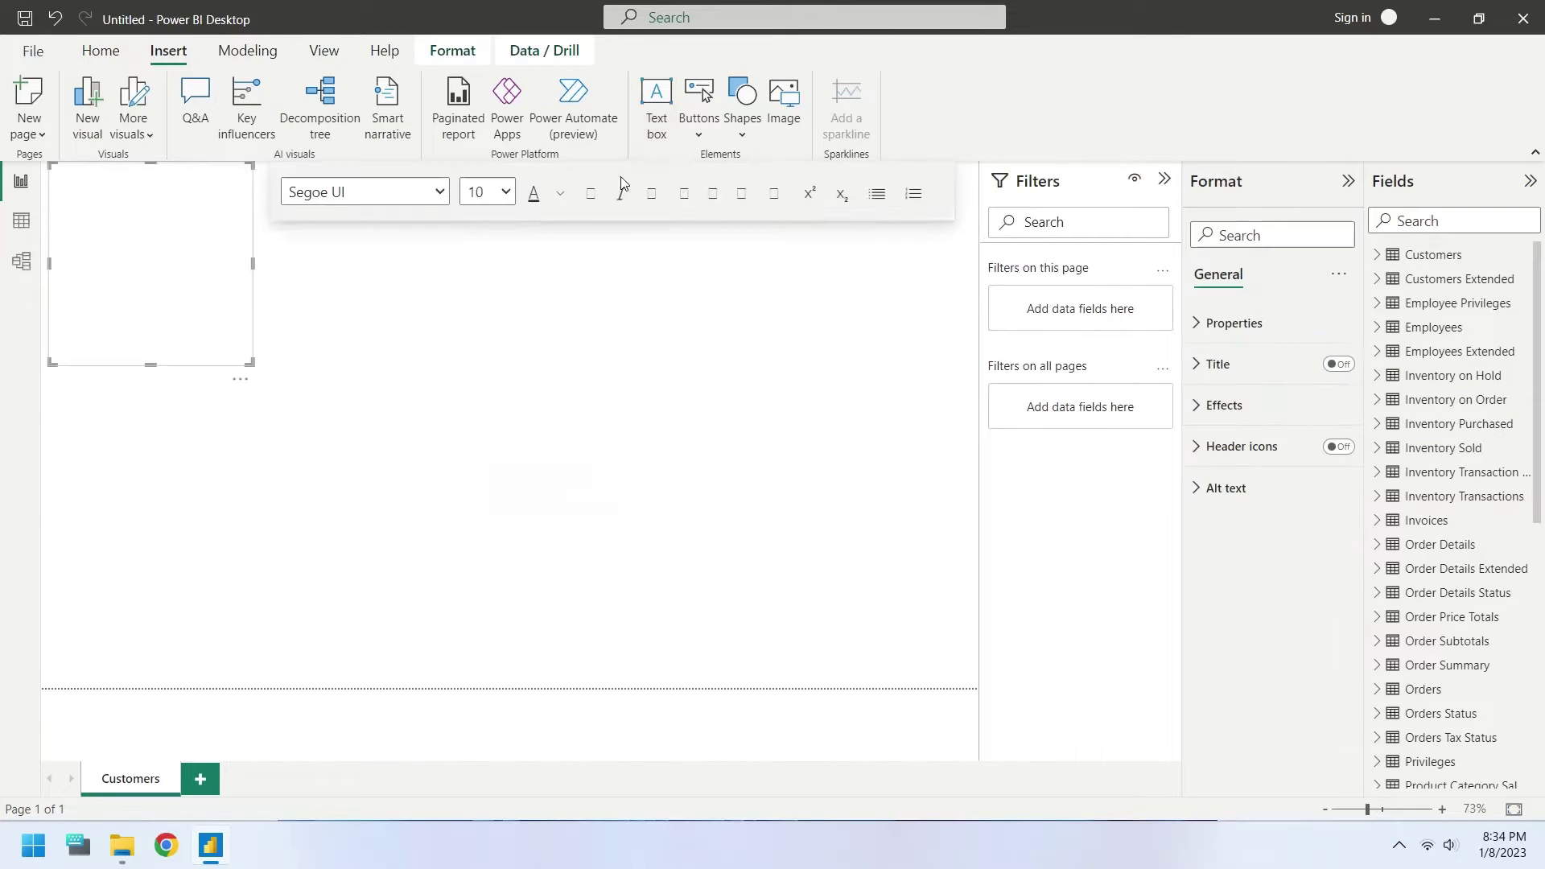
pyautogui.click(507, 193)
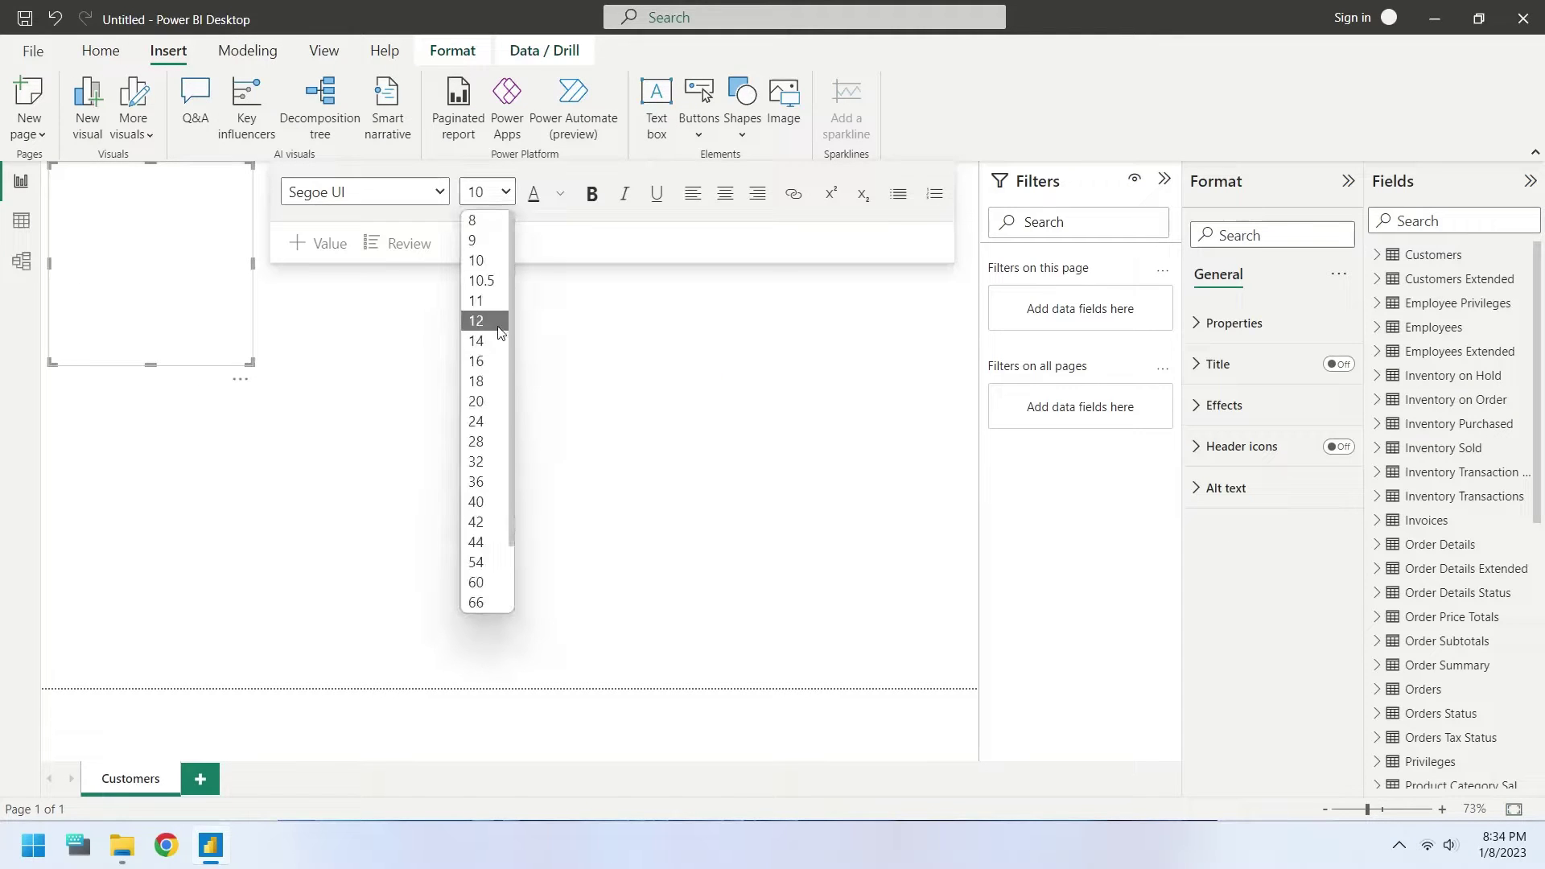
pyautogui.click(490, 496)
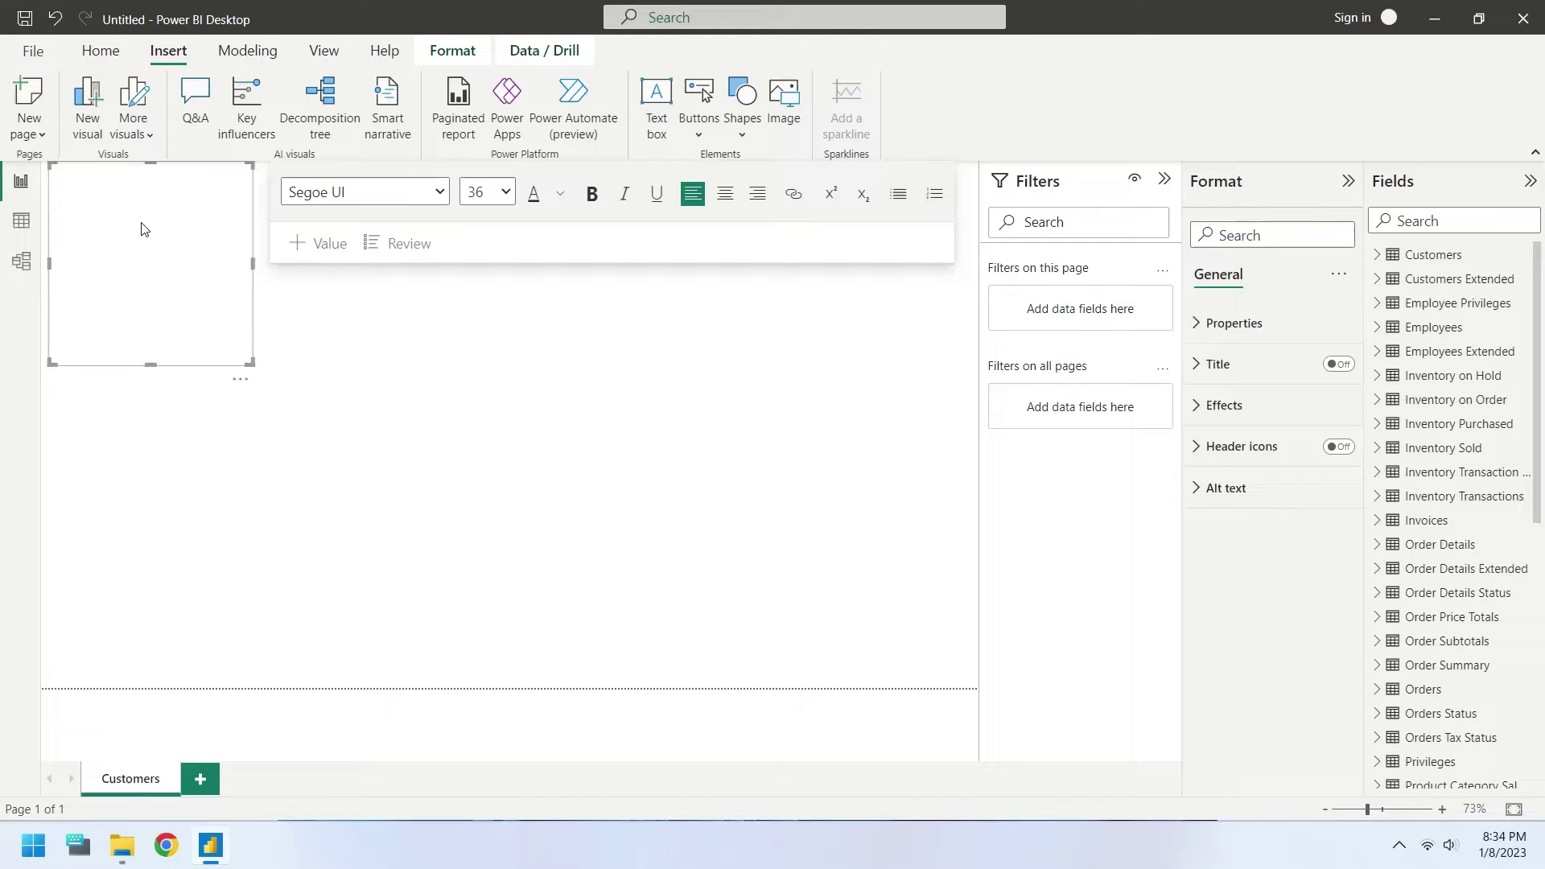
pyautogui.write('Customers')
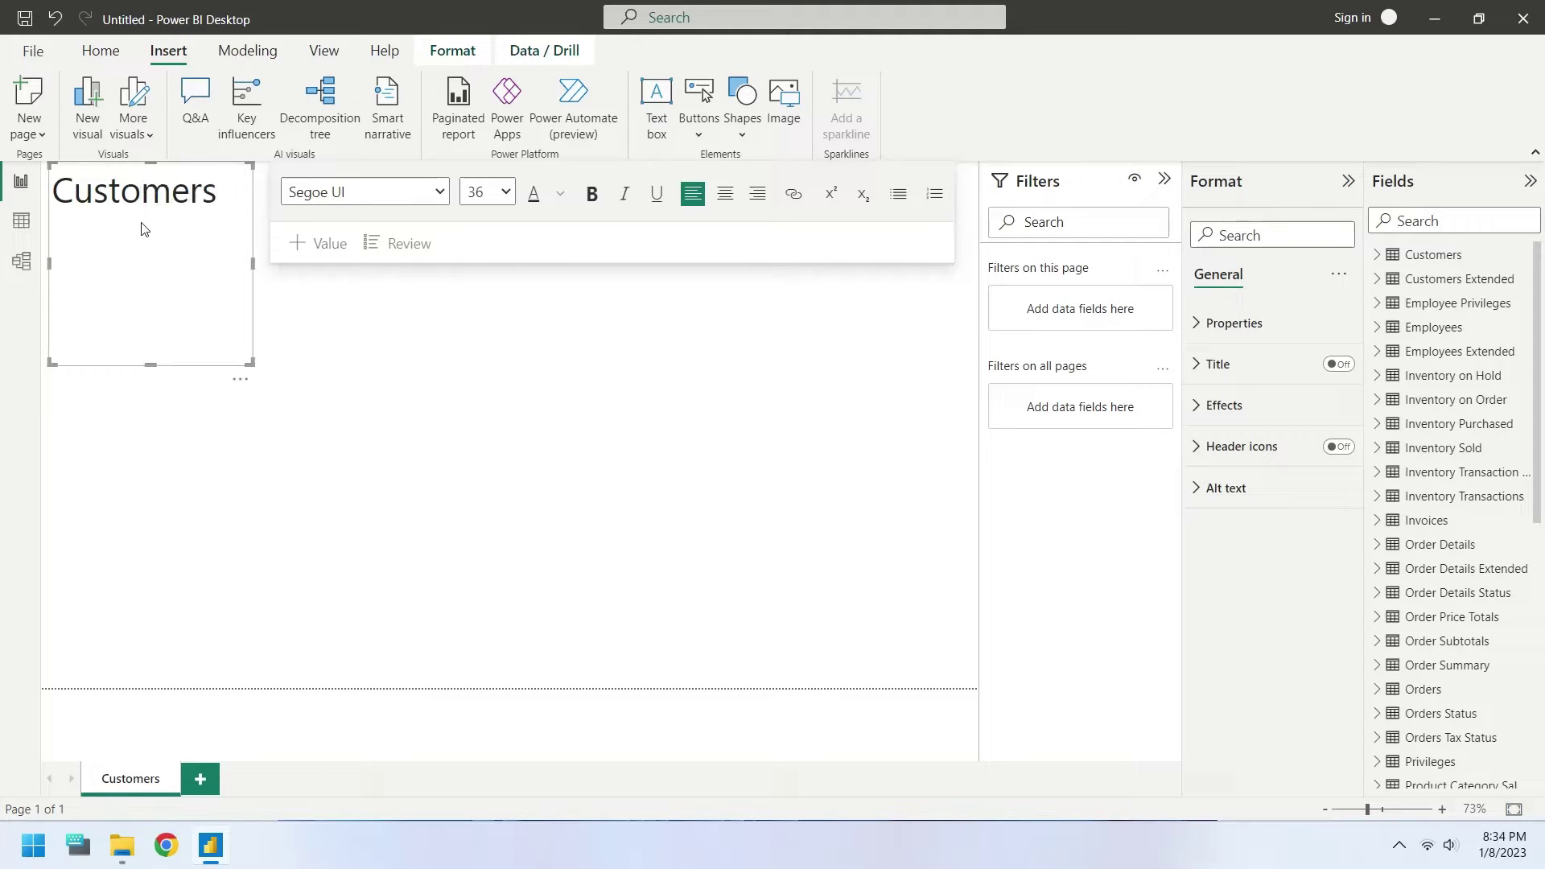
# Resize the Customers title box to span the page width and be only as tall as its text.
pyautogui.moveTo(252, 262); pyautogui.dragTo(968, 284)
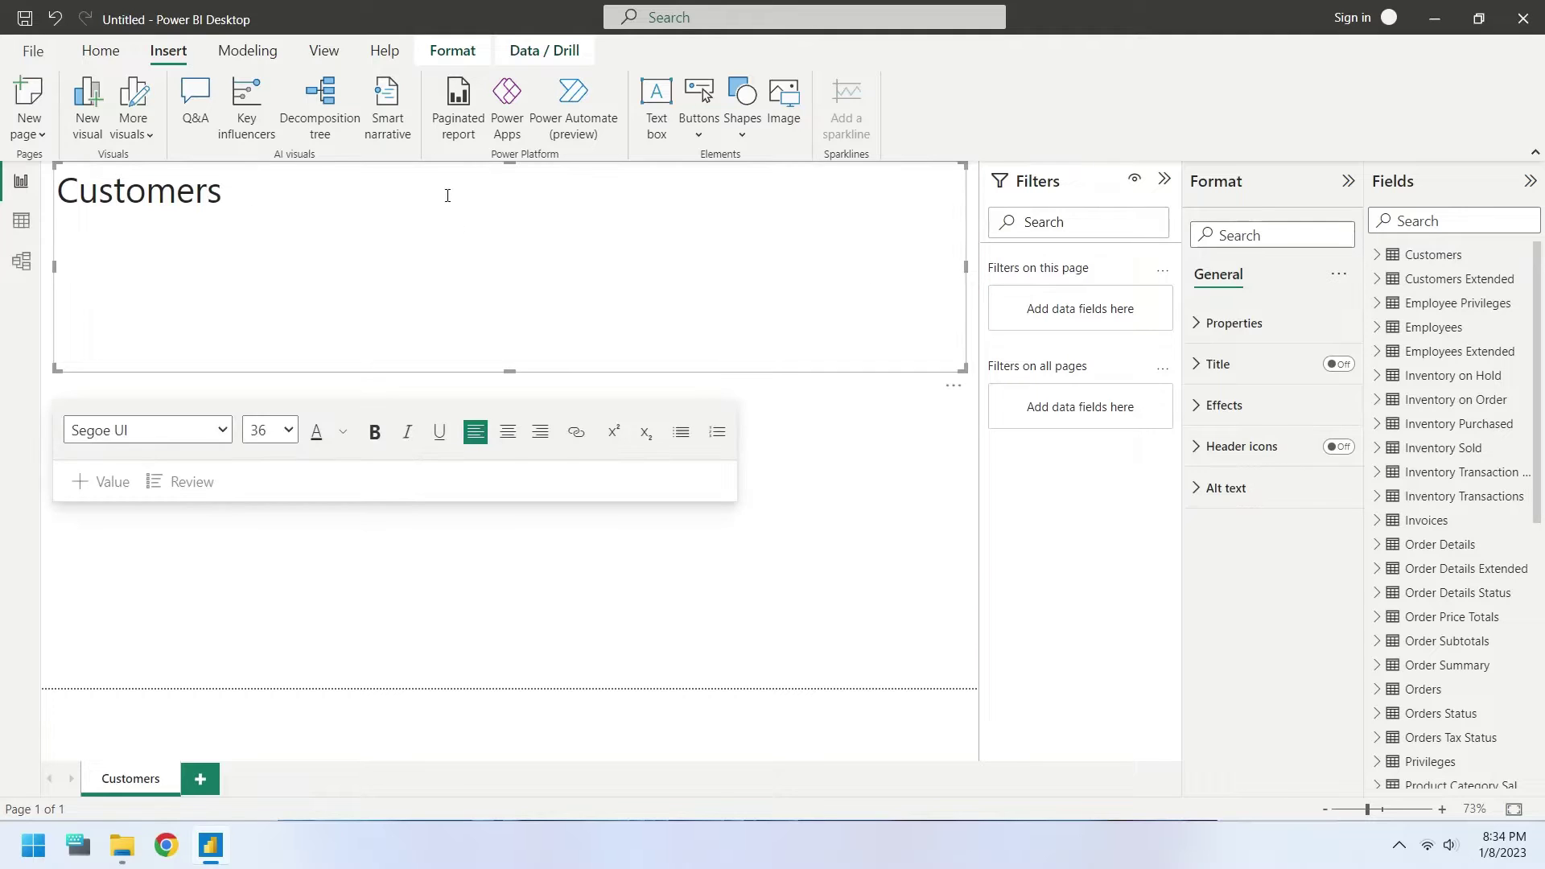
pyautogui.moveTo(507, 166); pyautogui.dragTo(507, 184)
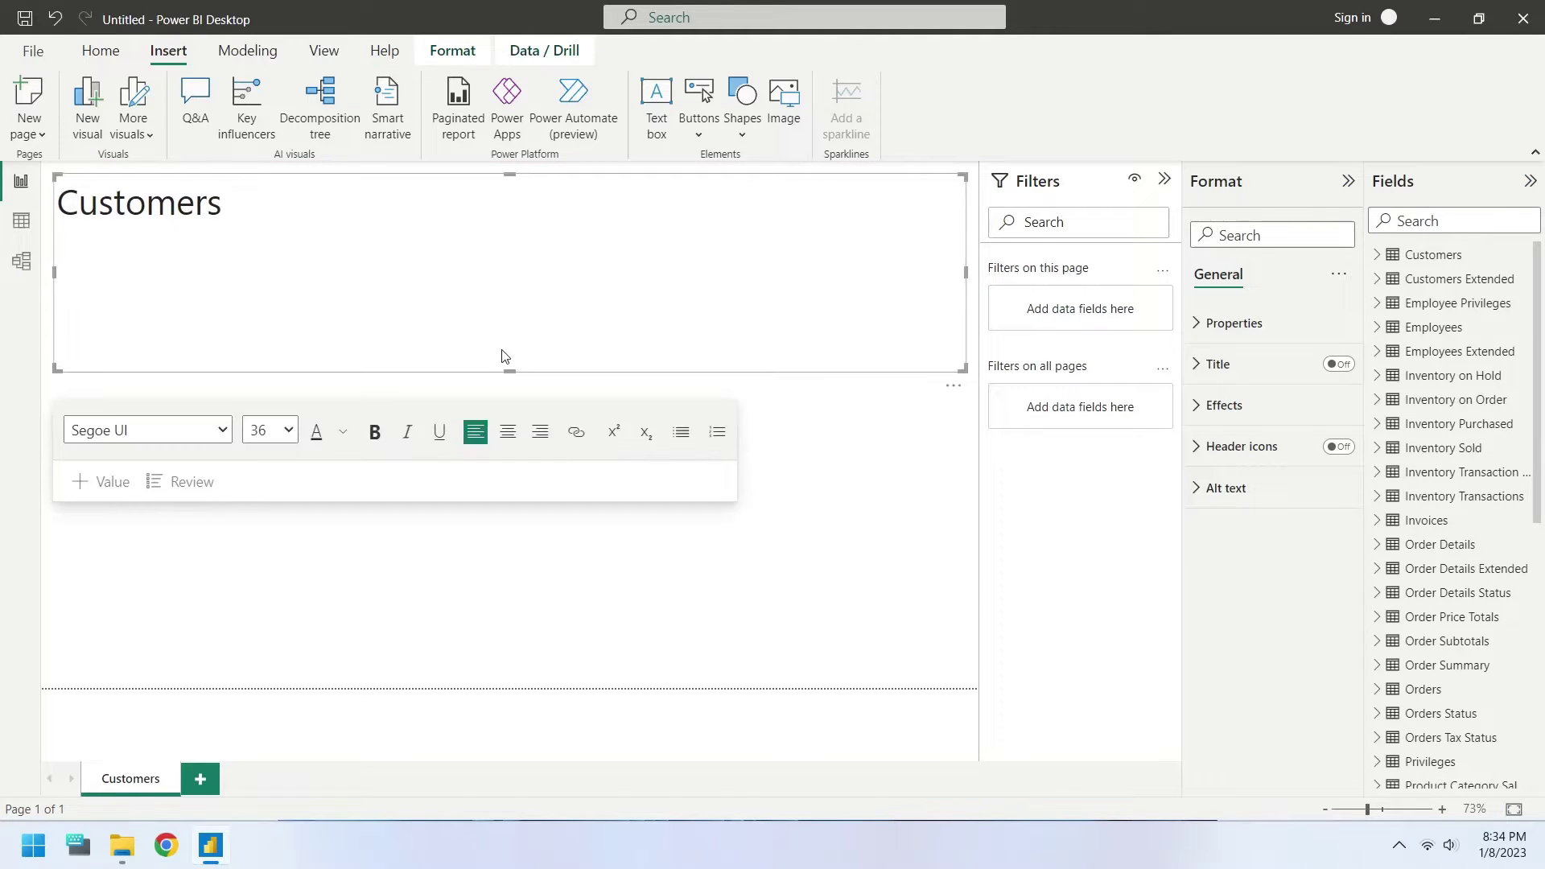
pyautogui.moveTo(507, 370); pyautogui.dragTo(499, 231)
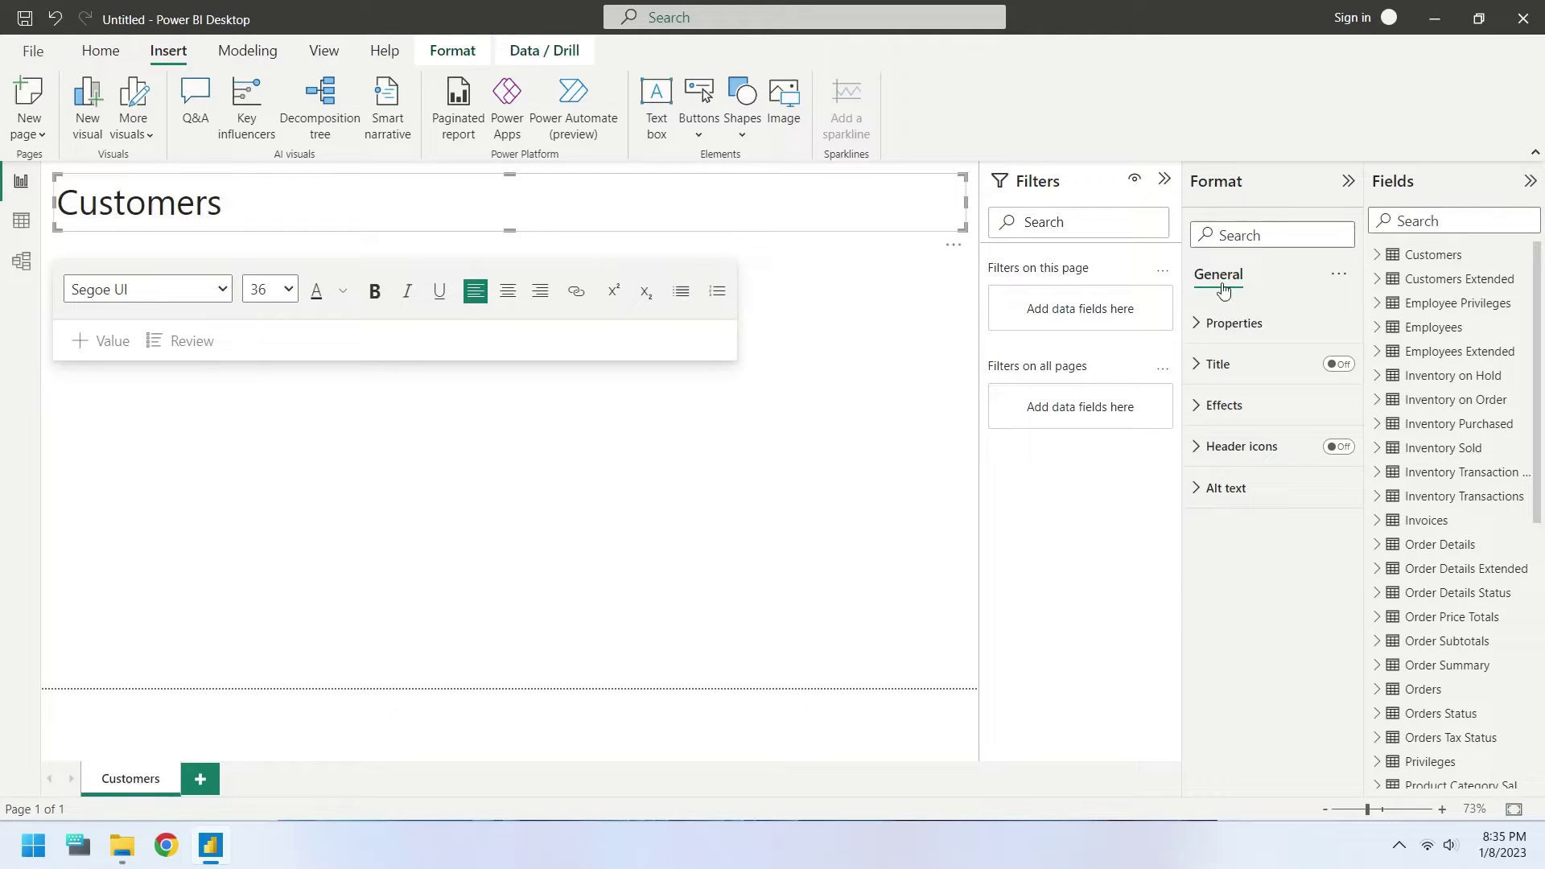
# Turn on the visual border for the Customers title box and deselect it.
pyautogui.click(1225, 405)
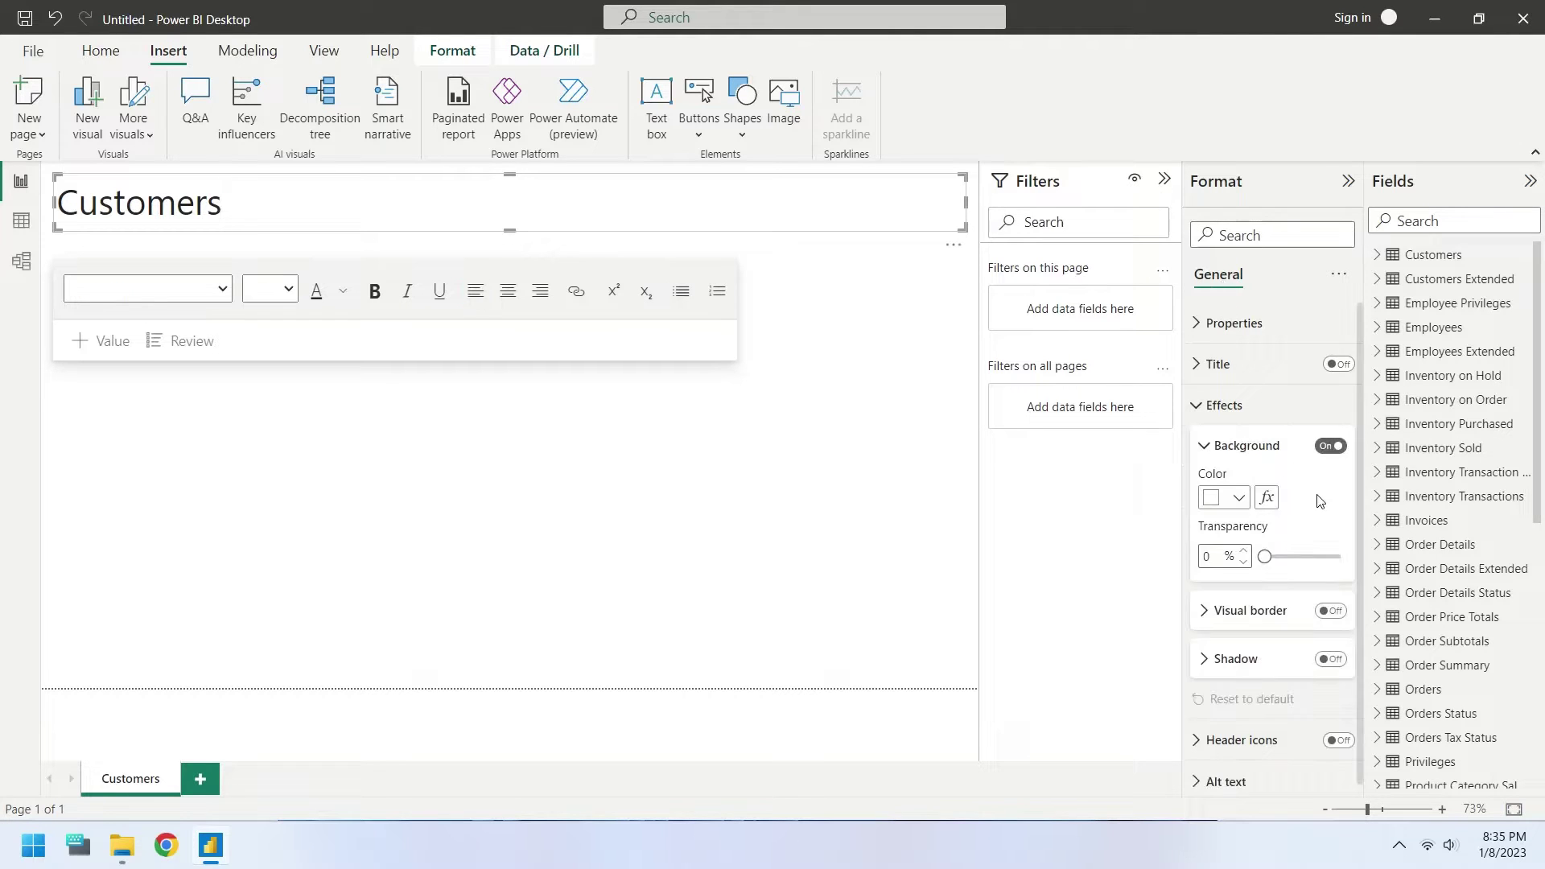
pyautogui.click(1330, 611)
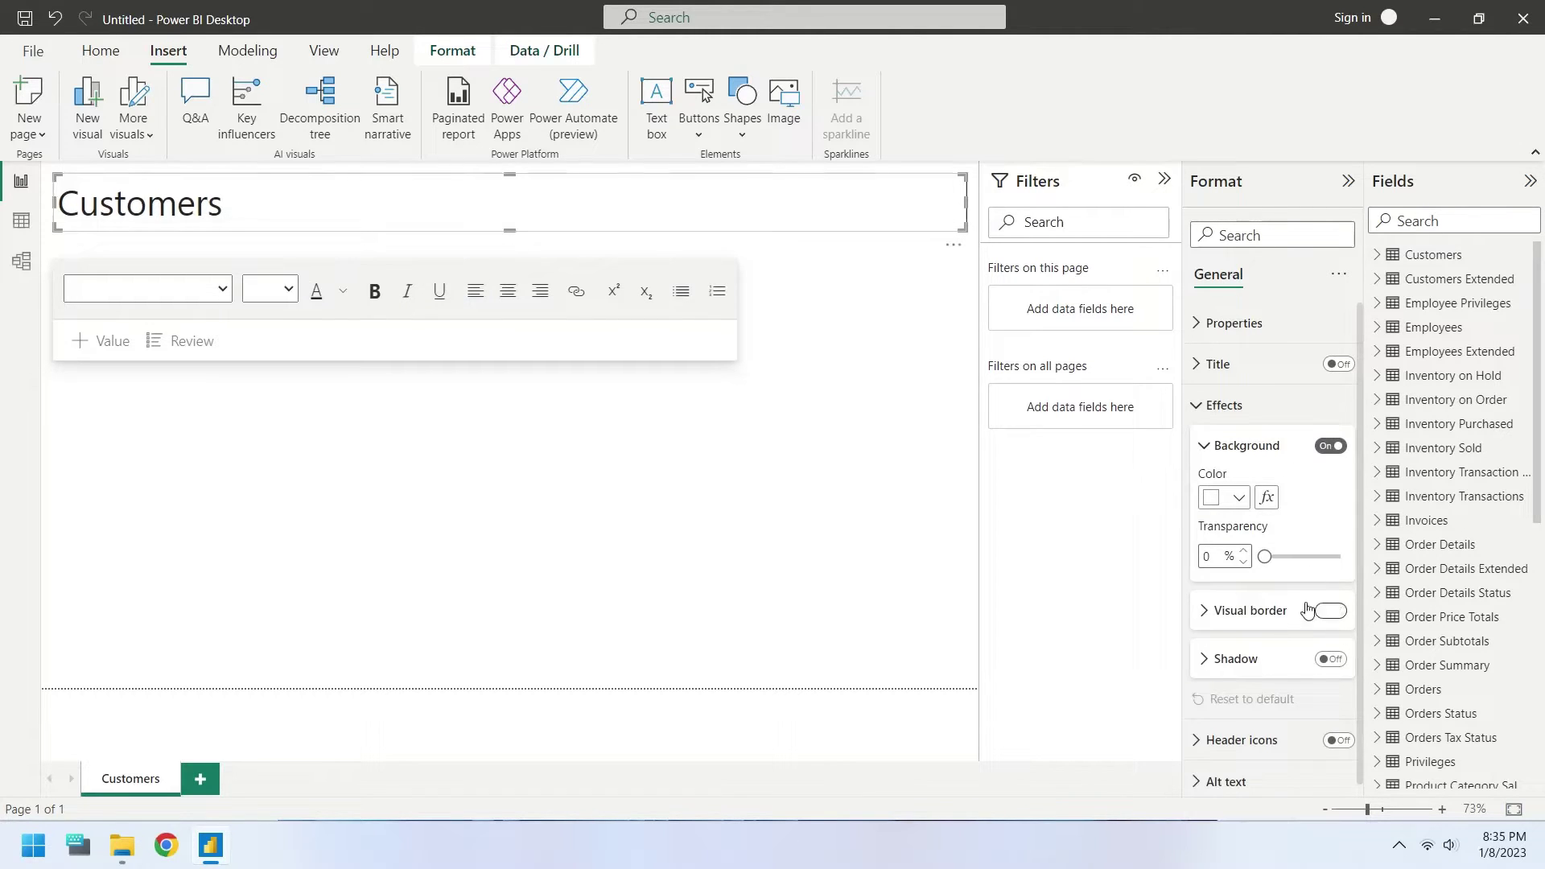
pyautogui.click(448, 437)
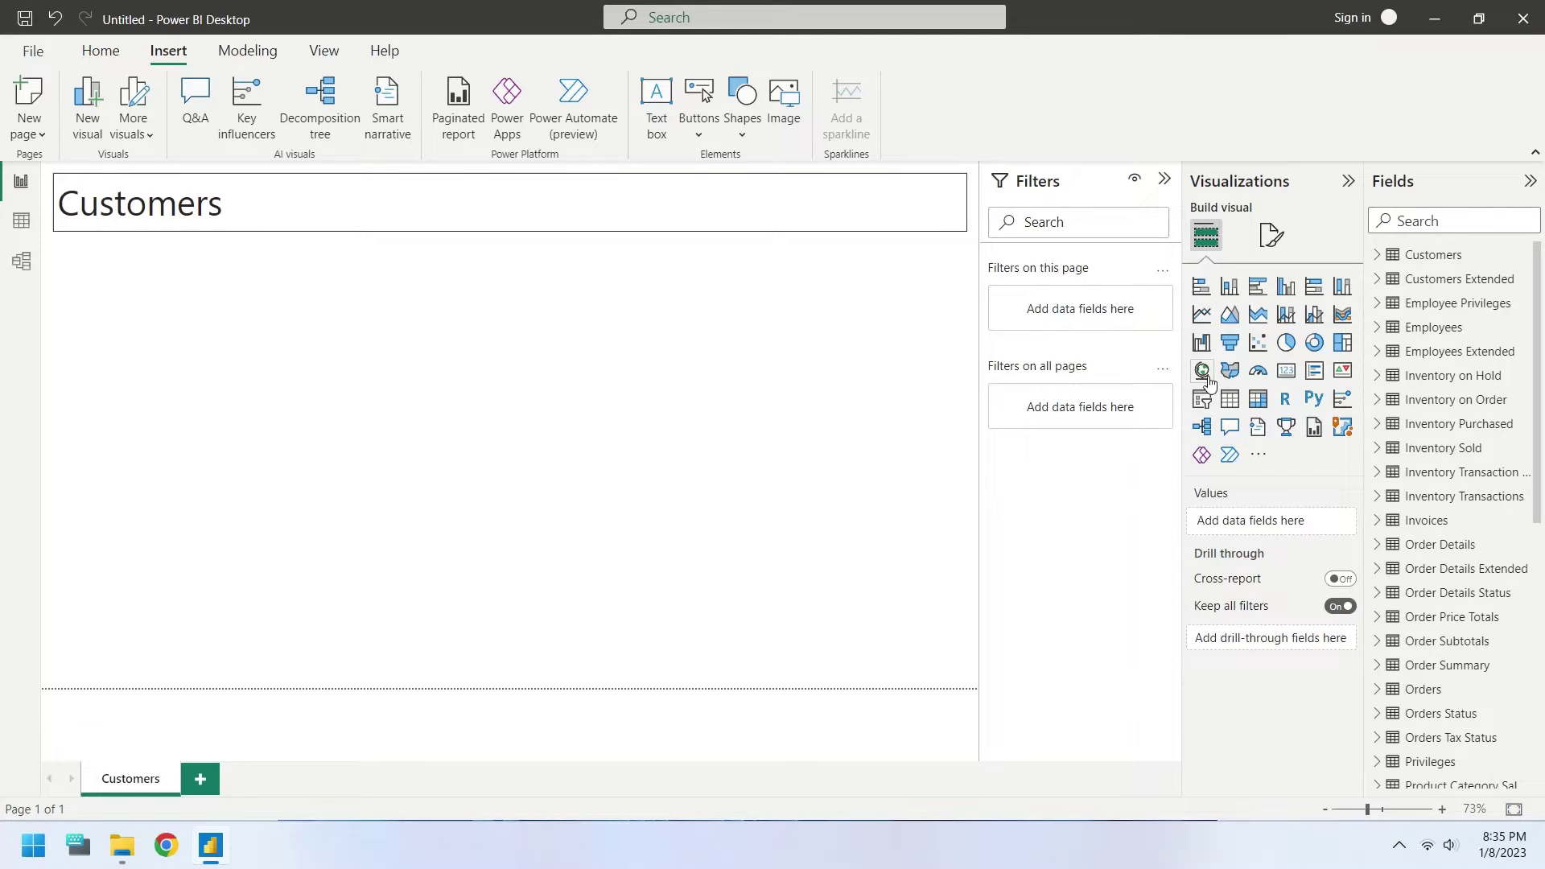
# Add an empty map visual directly below the Customers title, as wide as the title box, and extend its height downward.
pyautogui.moveTo(367, 306); pyautogui.dragTo(370, 253)
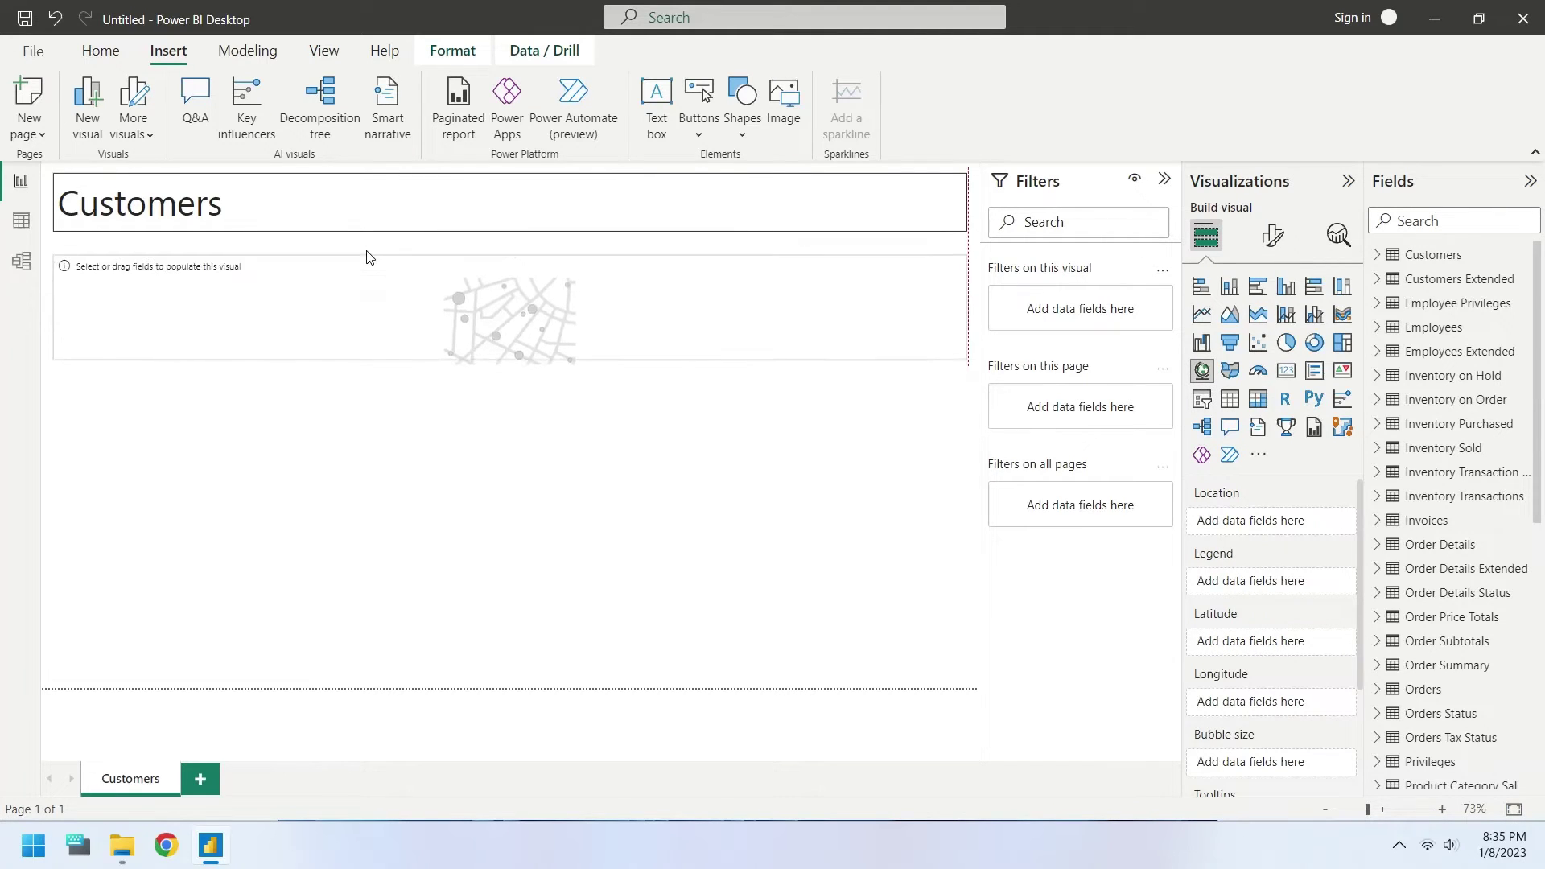
pyautogui.moveTo(514, 357); pyautogui.dragTo(509, 417)
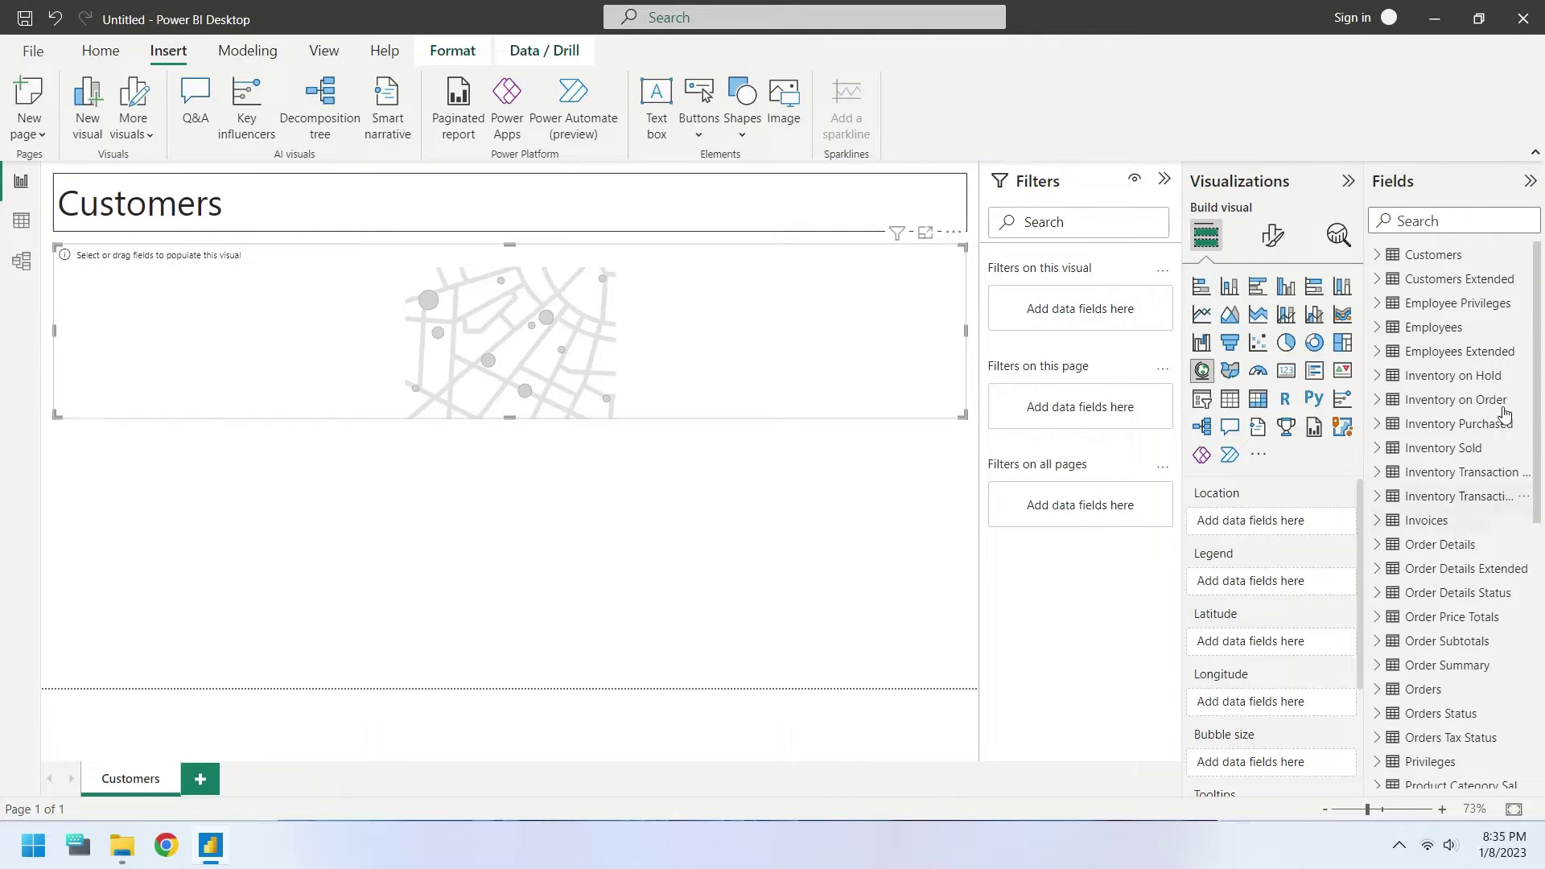
# Plot the Customers table's City as the map's location and use the count of First Name as the bubble size.
pyautogui.click(1377, 256)
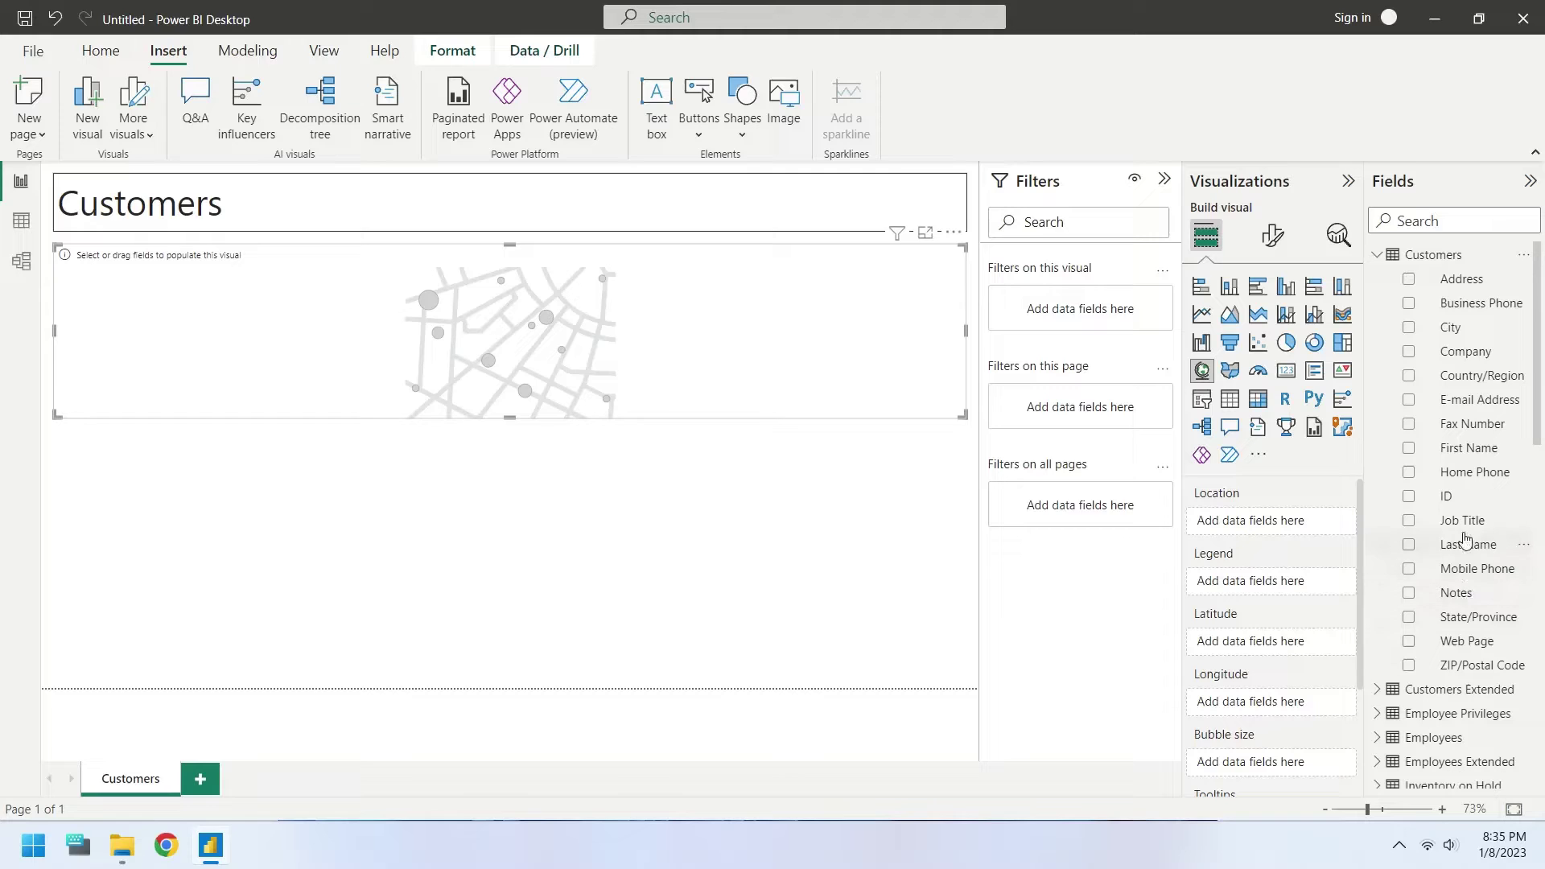
pyautogui.click(1411, 330)
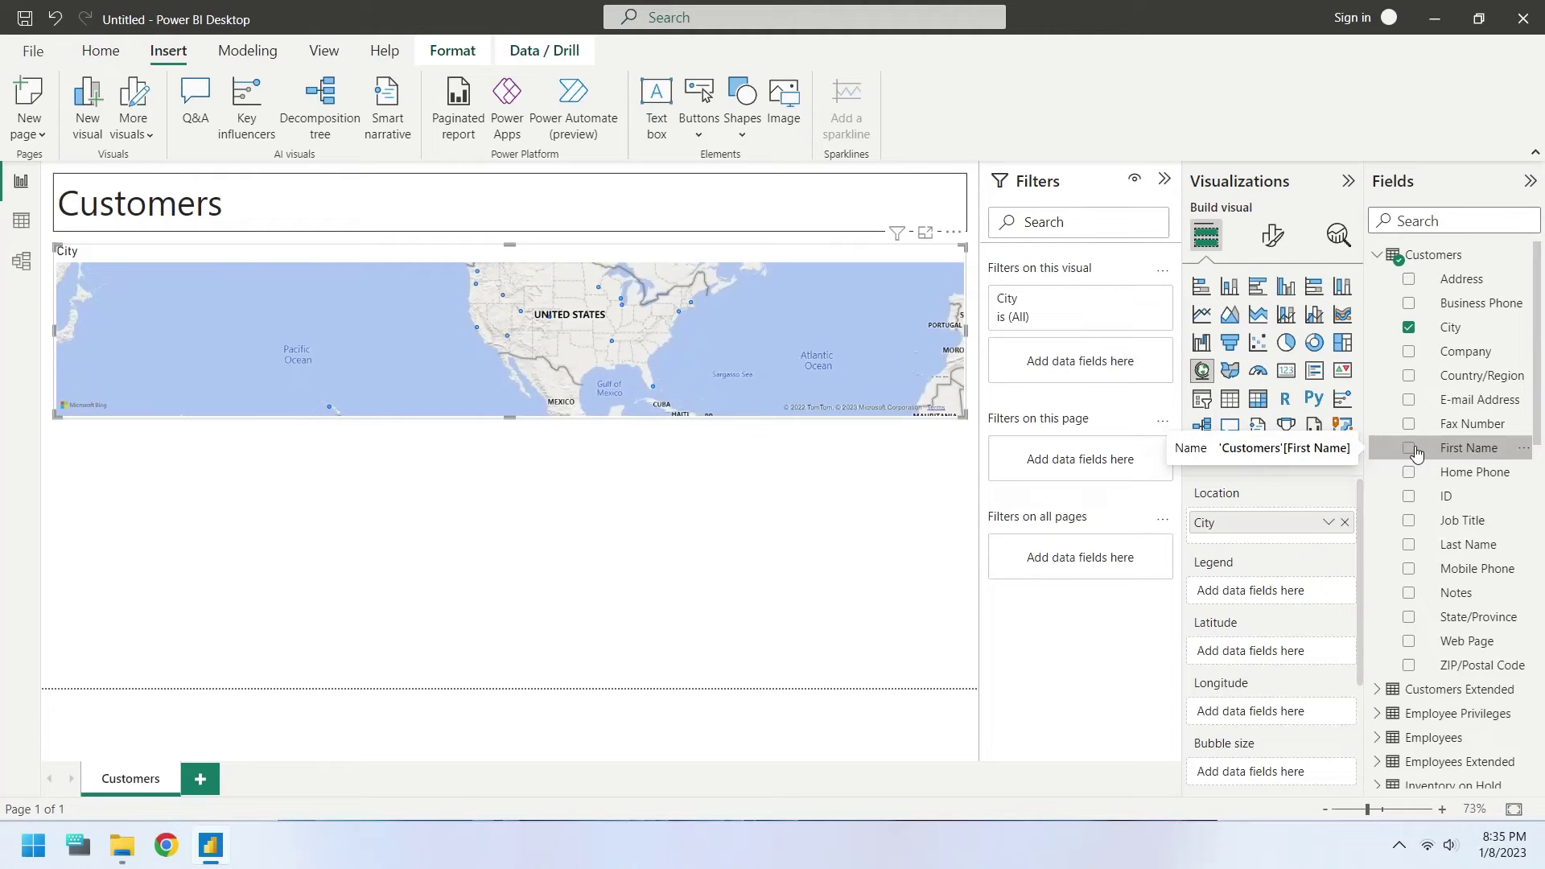
pyautogui.click(1411, 450)
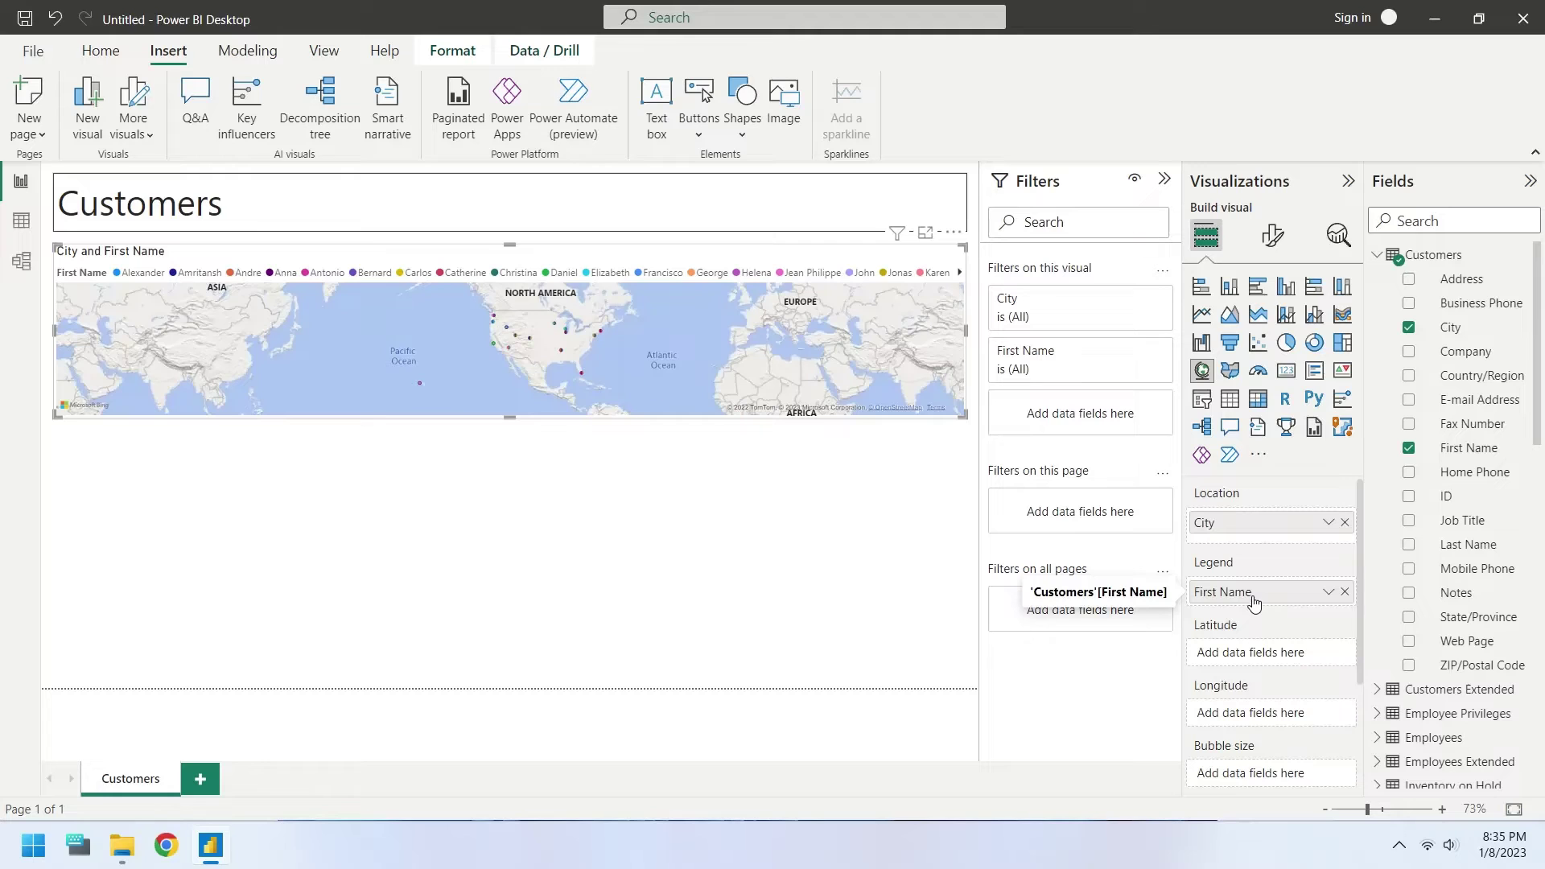
pyautogui.moveTo(1252, 602); pyautogui.dragTo(1265, 766)
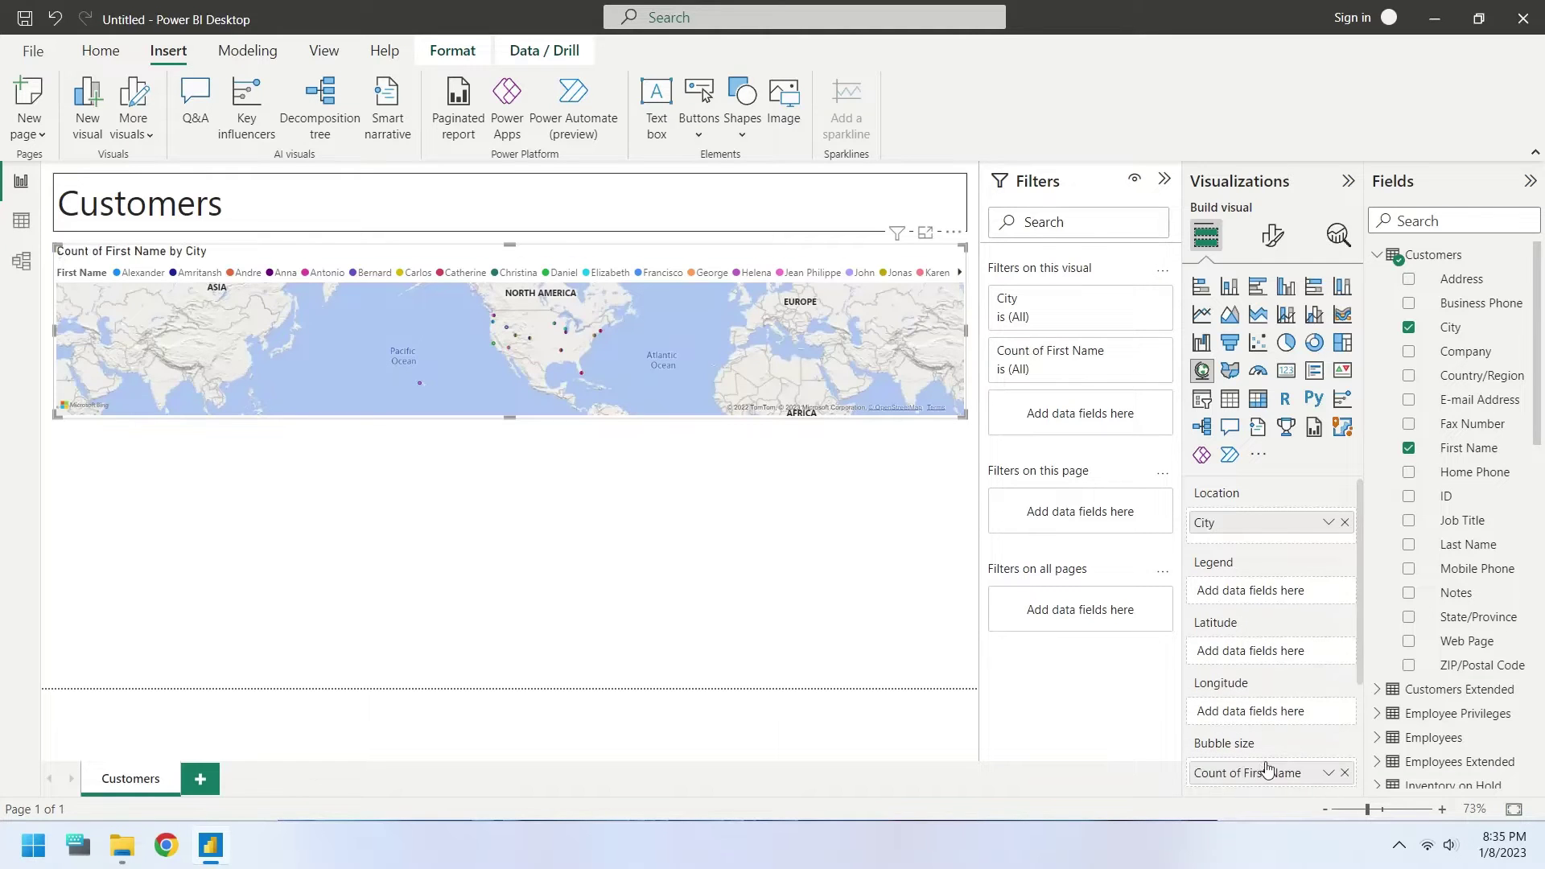
# Rename the map's bubble size field to "Number of Customers".
pyautogui.doubleClick(1251, 774)
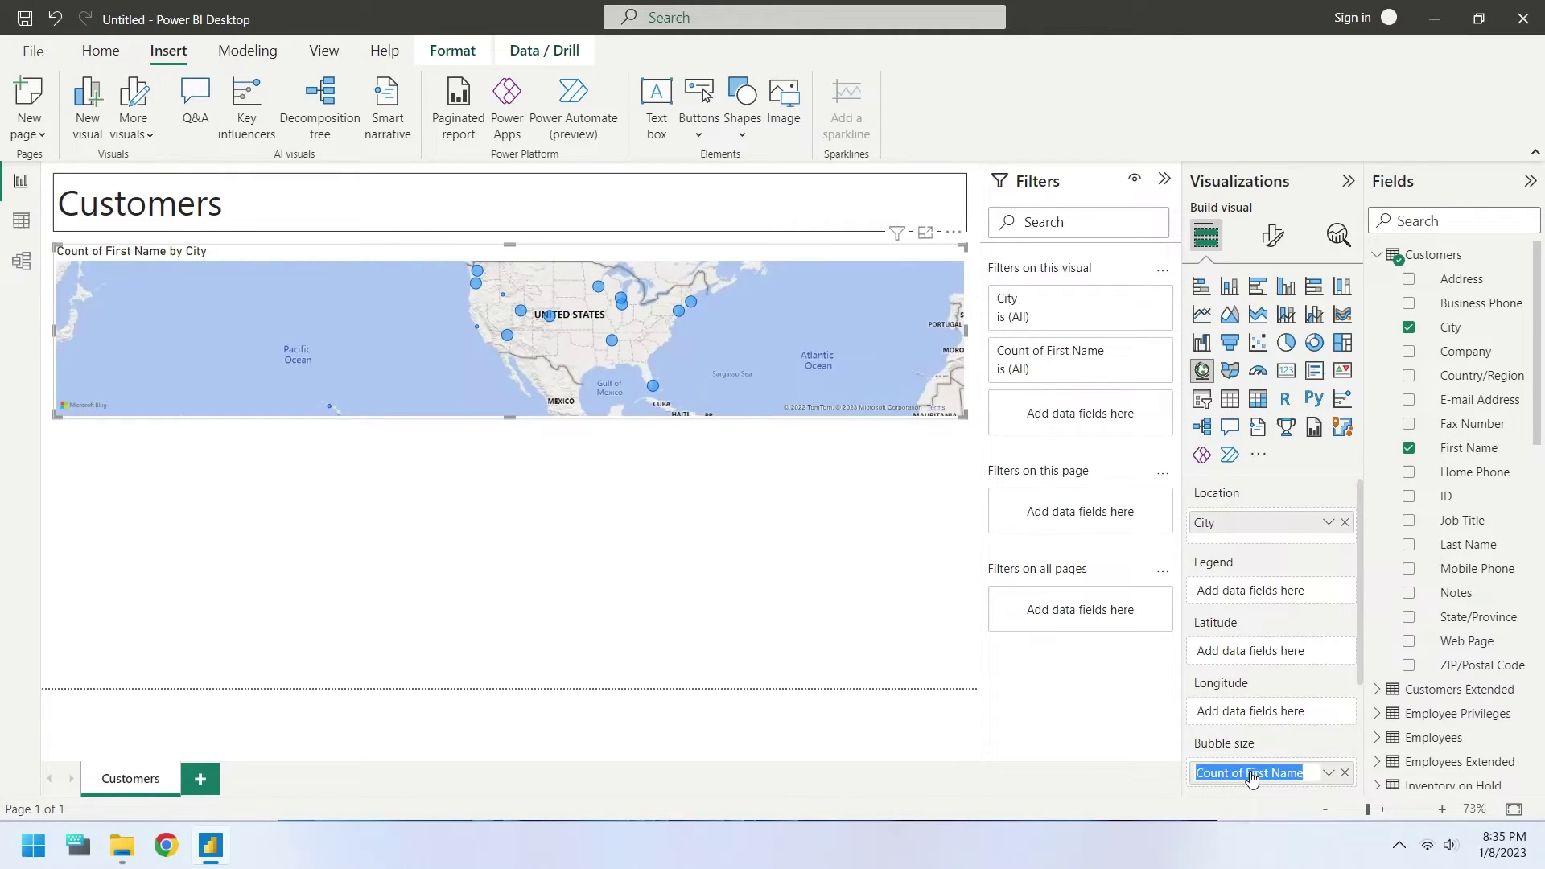
pyautogui.write('Number')
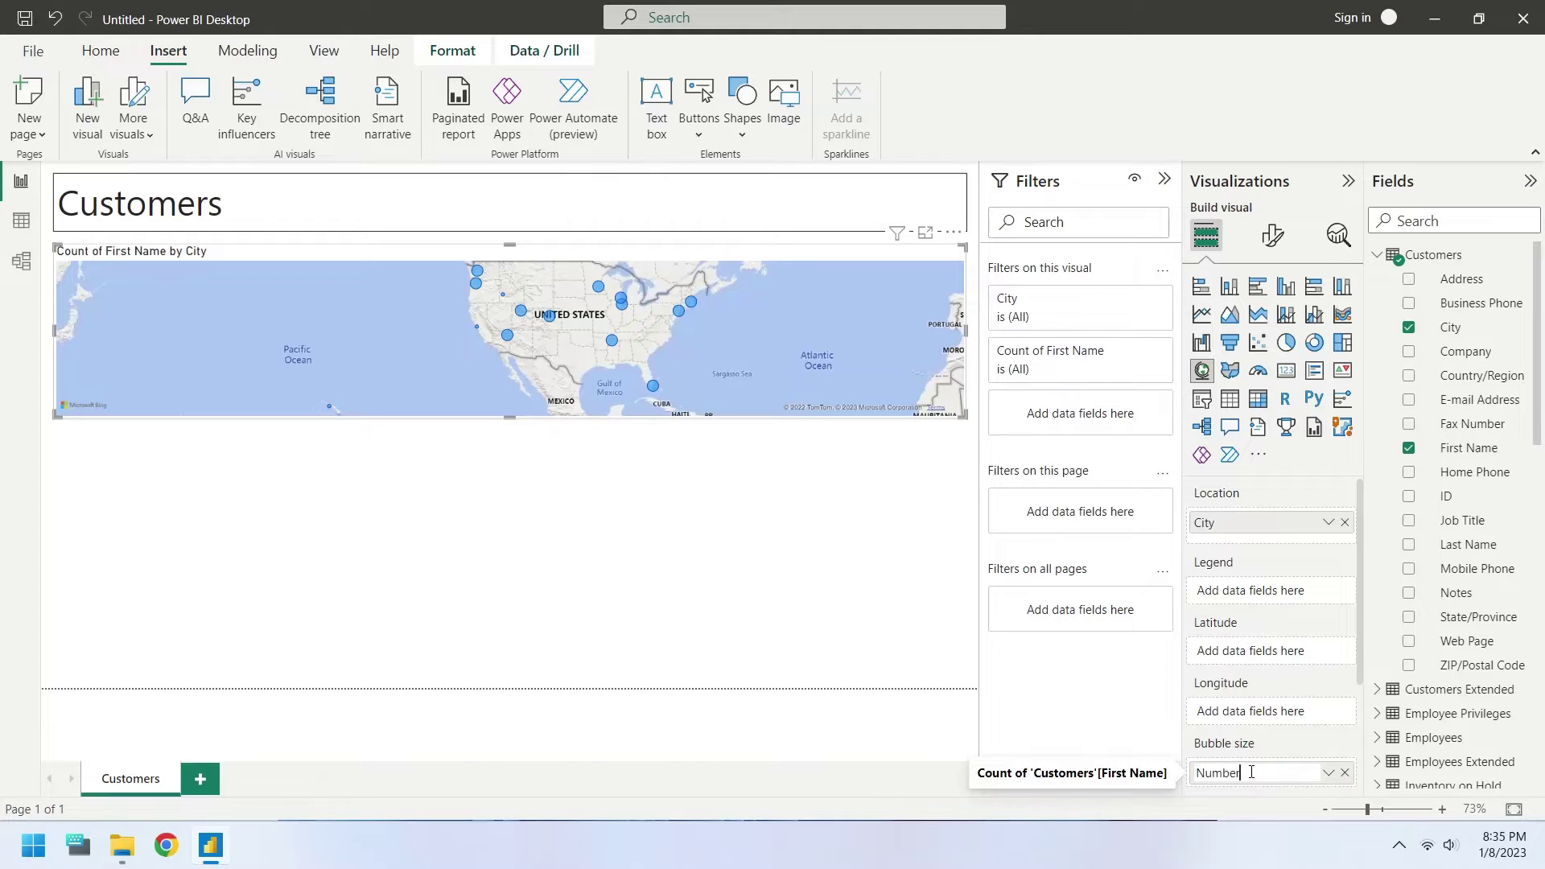
pyautogui.write(' of Custom')
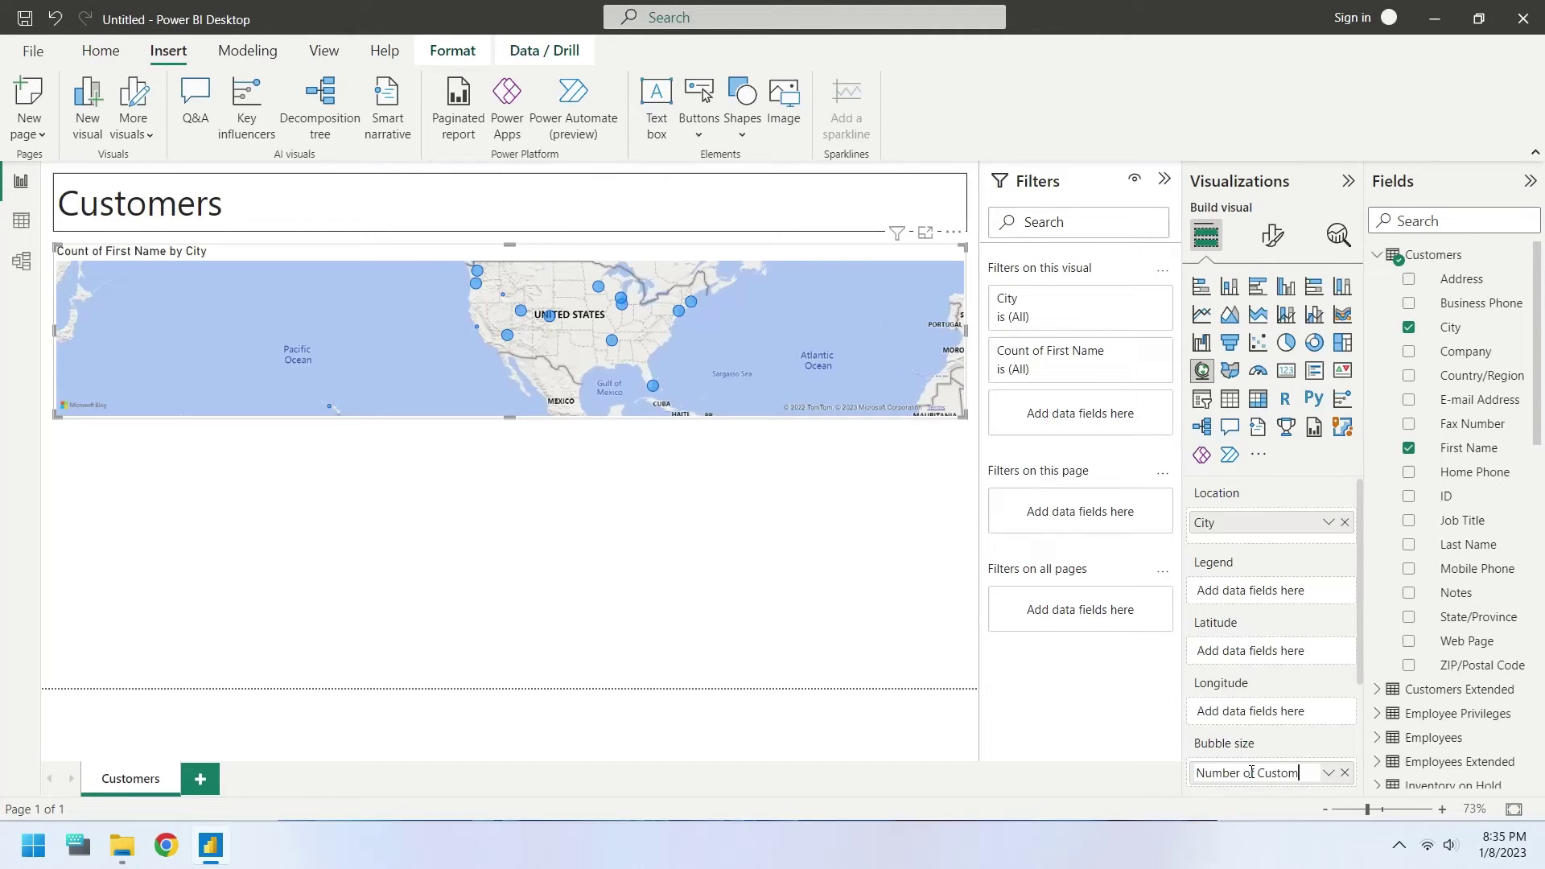
pyautogui.write('ers')
pyautogui.press('Return')
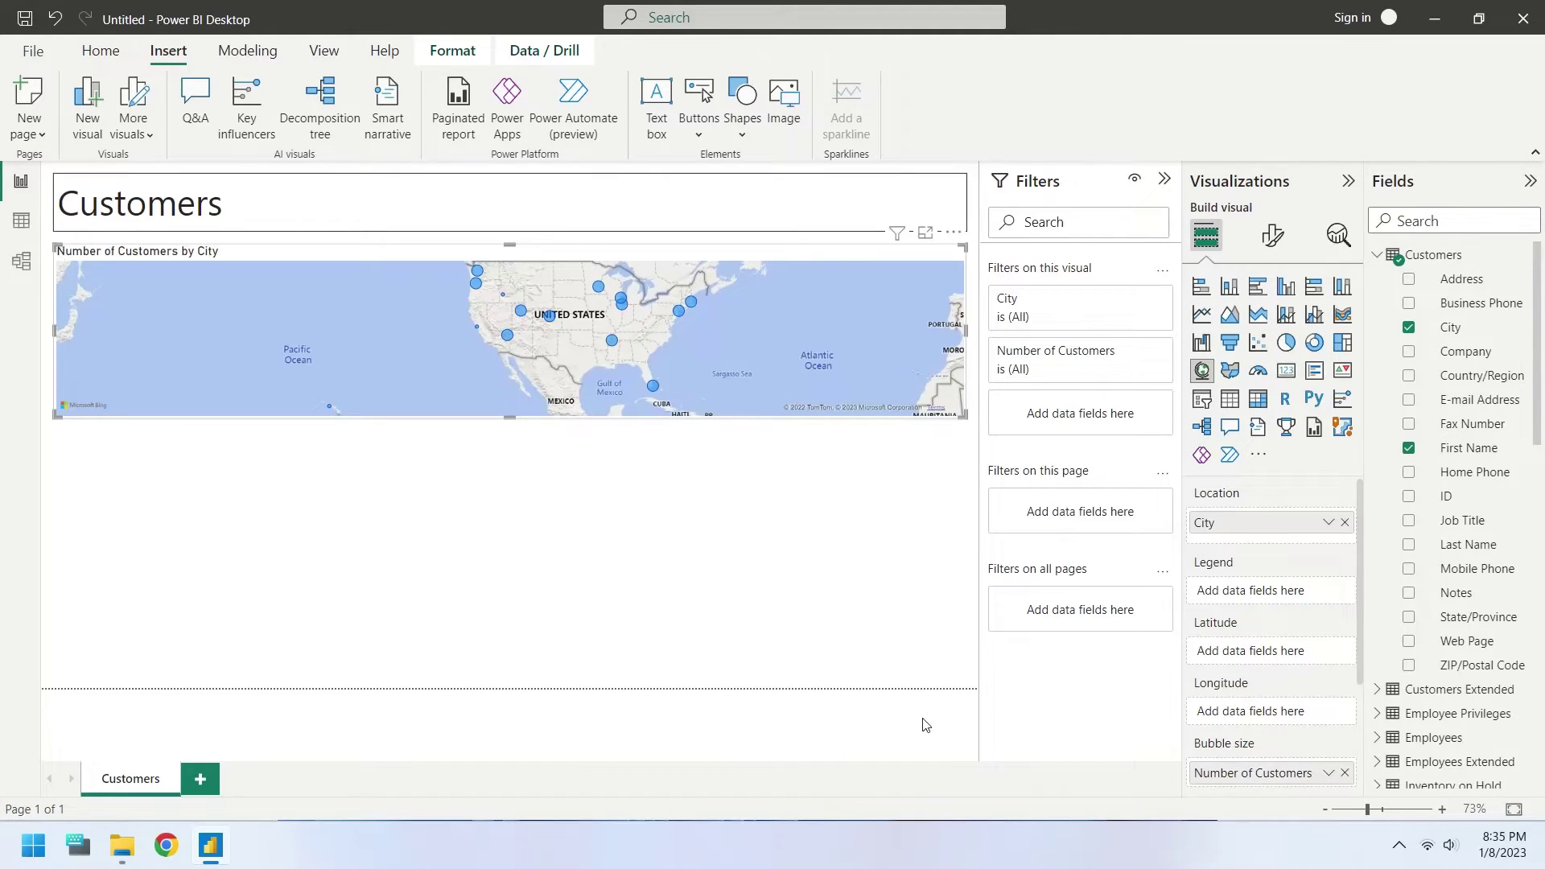
# Make the map slightly taller by extending it downward, turn on its visual border and deselect it.
pyautogui.moveTo(512, 418); pyautogui.dragTo(515, 475)
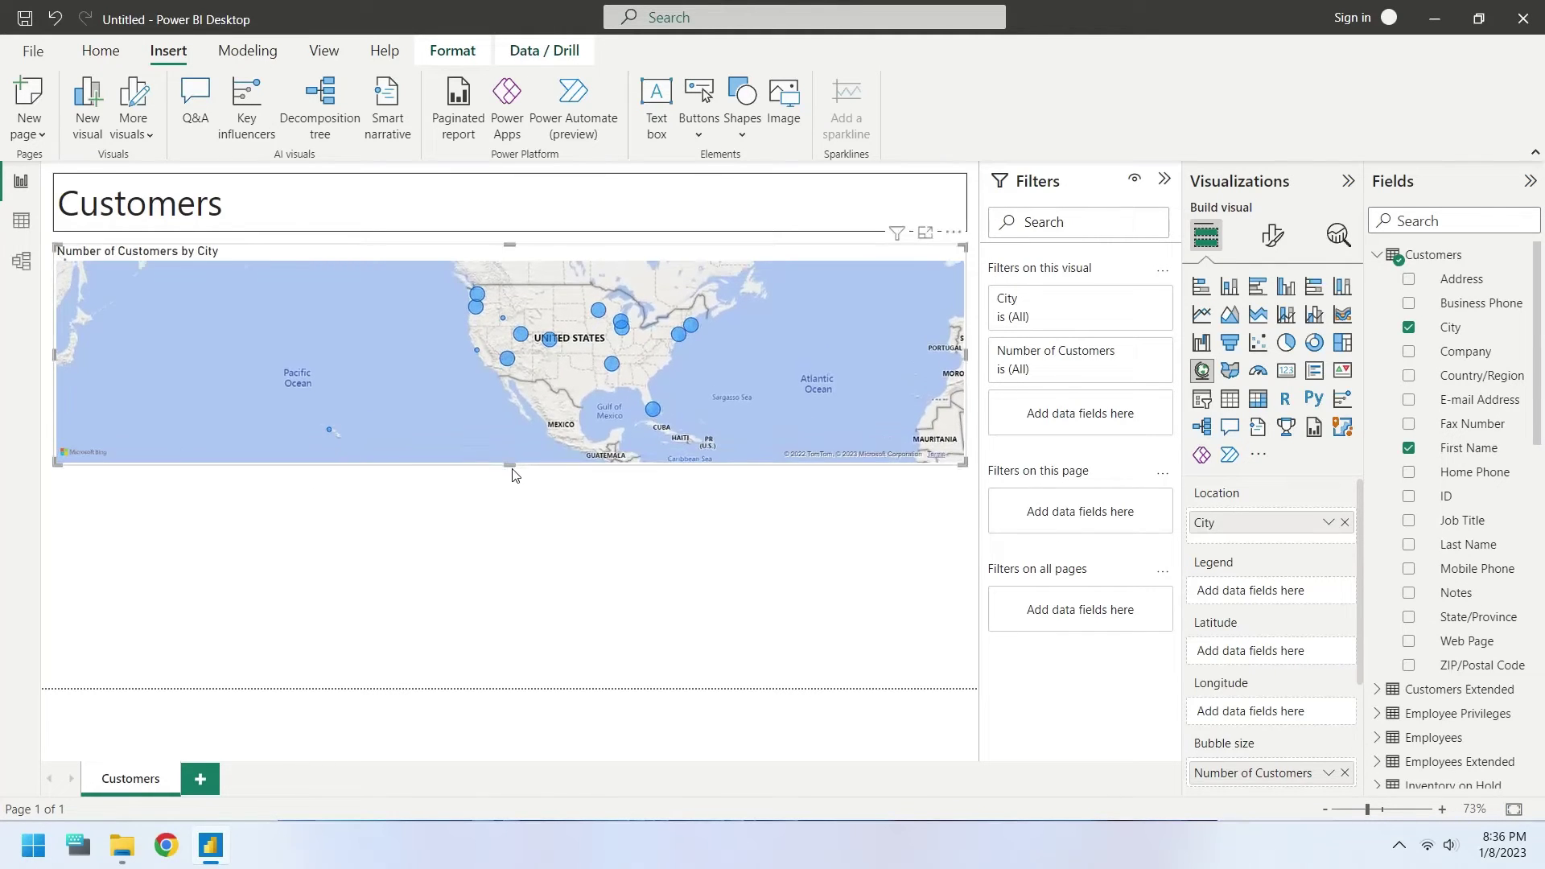
pyautogui.click(1272, 235)
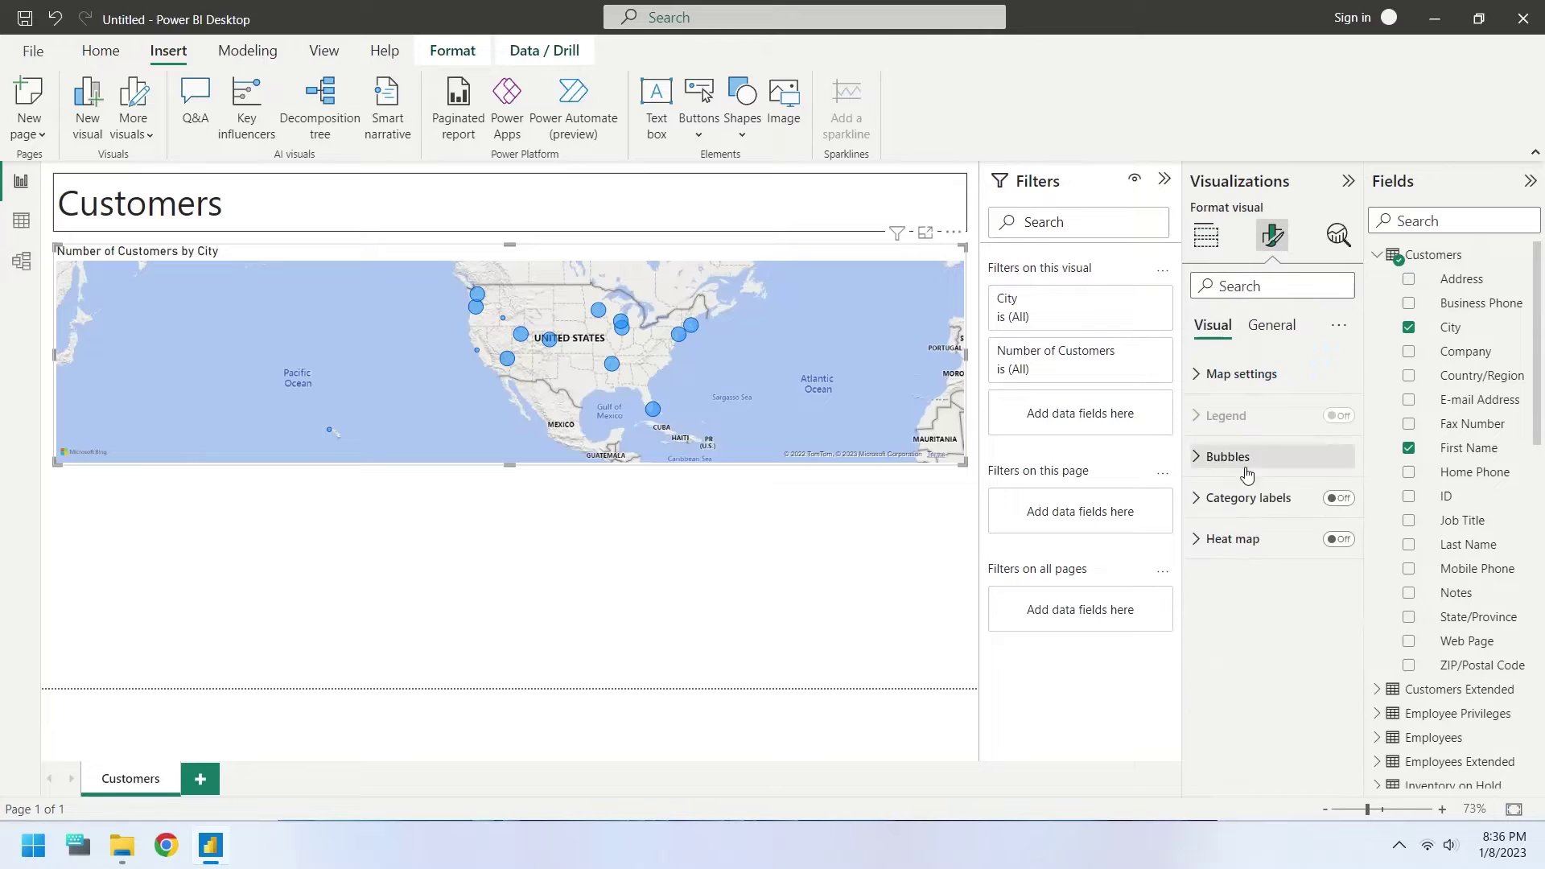
pyautogui.click(1271, 326)
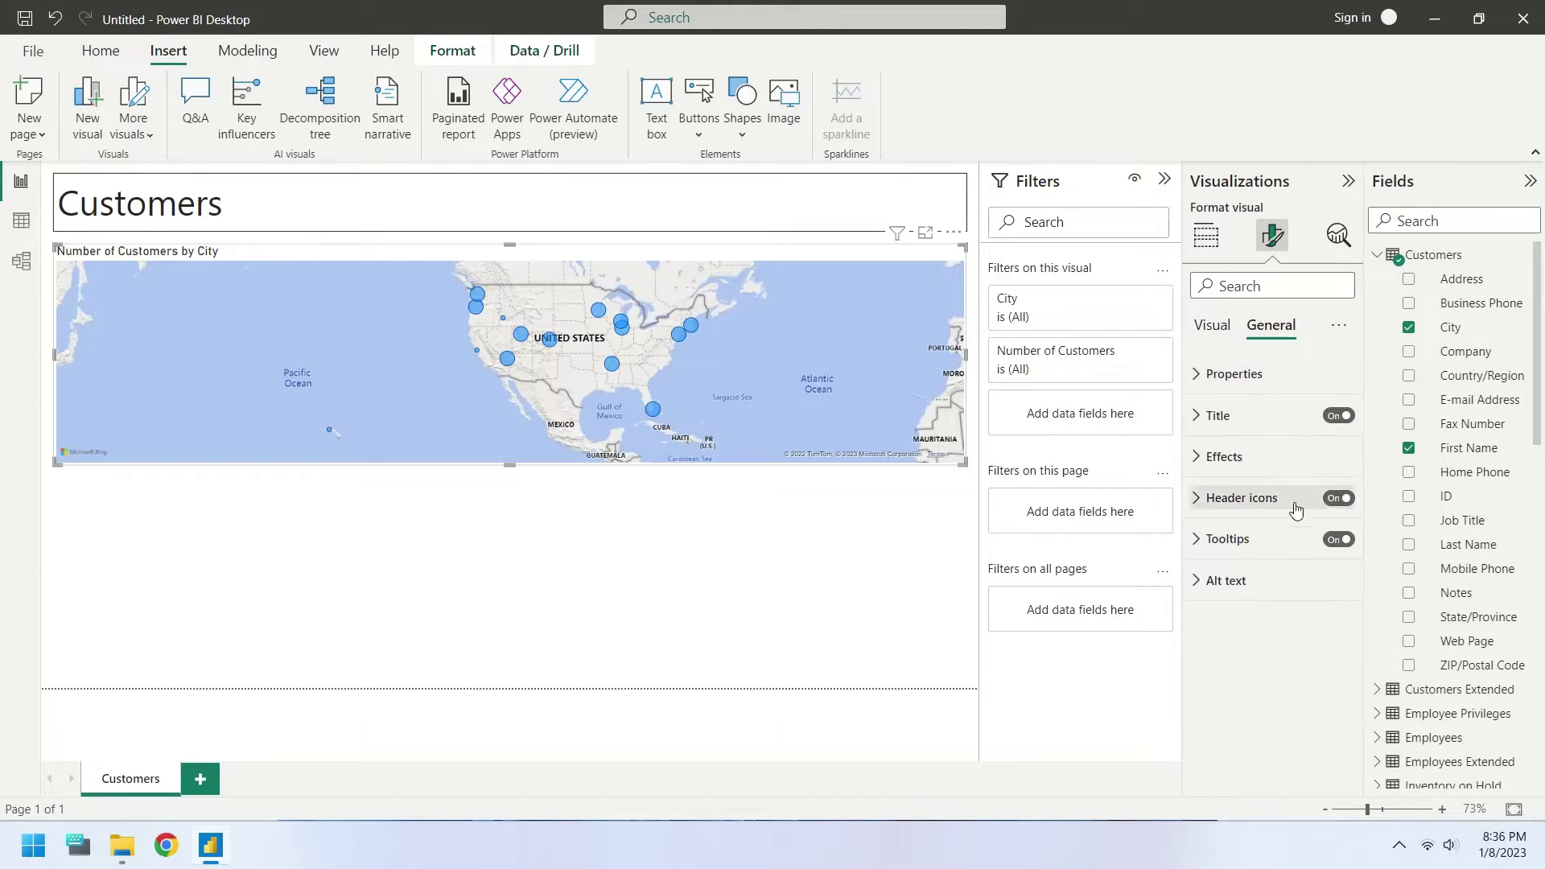
pyautogui.click(1310, 467)
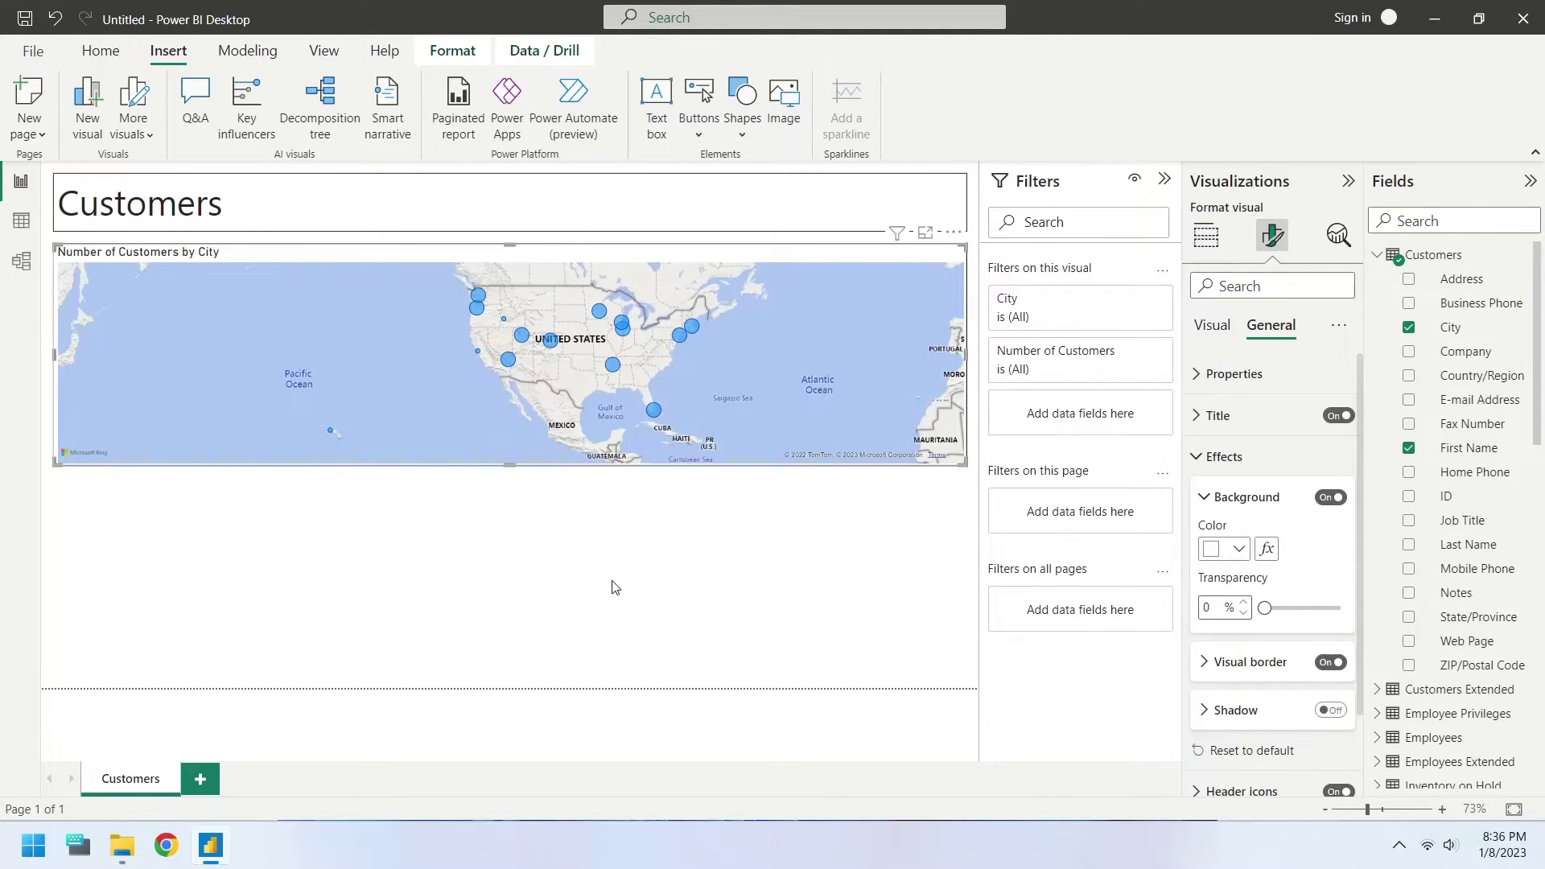
pyautogui.click(521, 606)
# Build a donut chart below the map with State/Province as legend and First Name, renamed "Number of Customers", as values.
pyautogui.click(1314, 342)
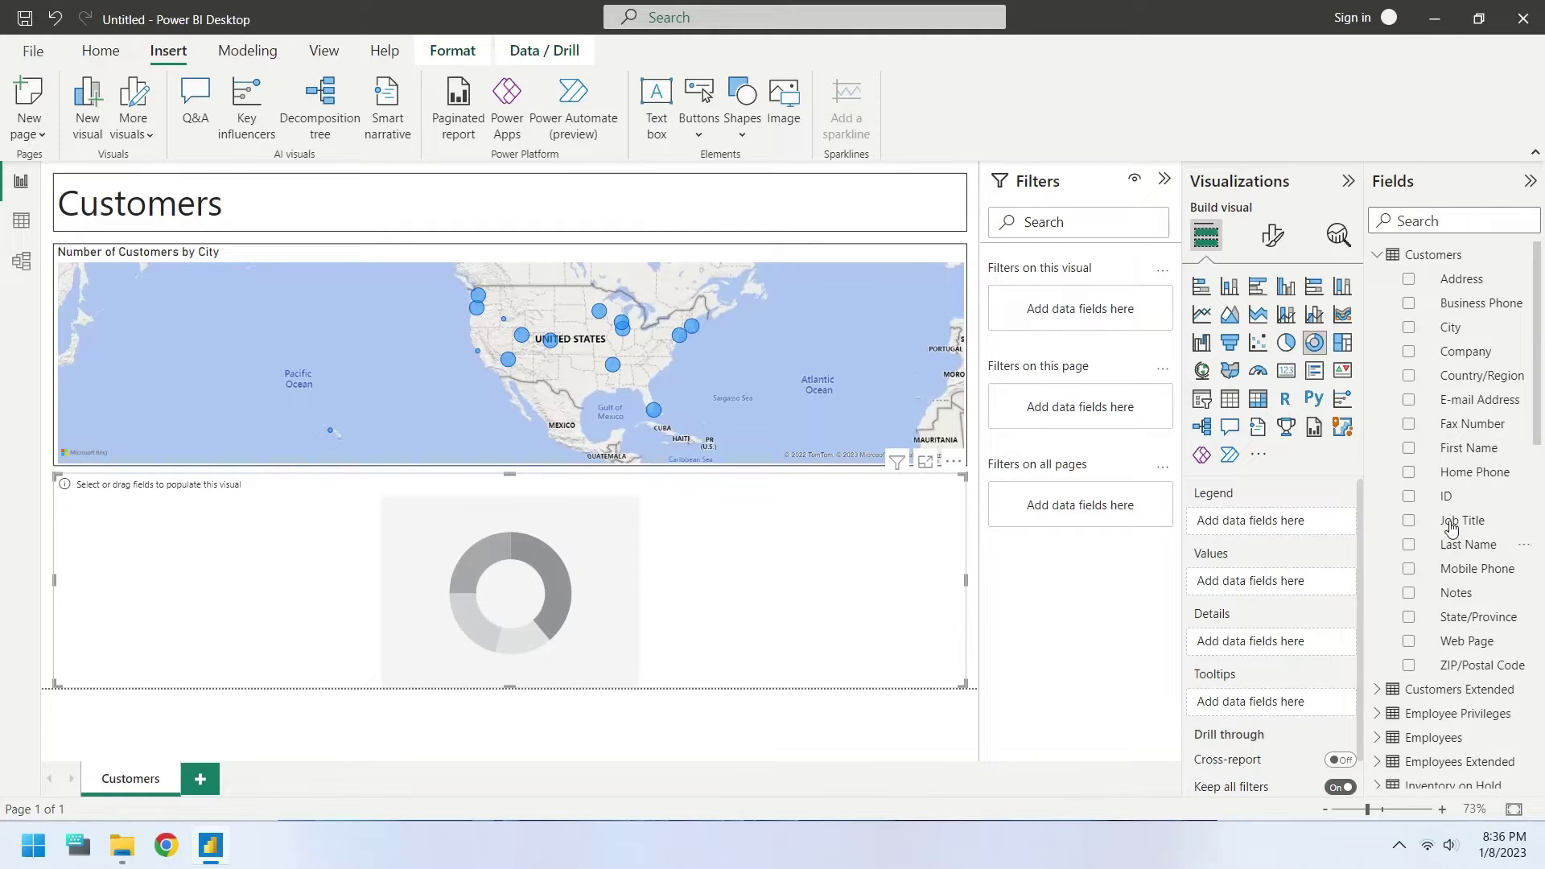
pyautogui.moveTo(1462, 447); pyautogui.dragTo(1310, 528)
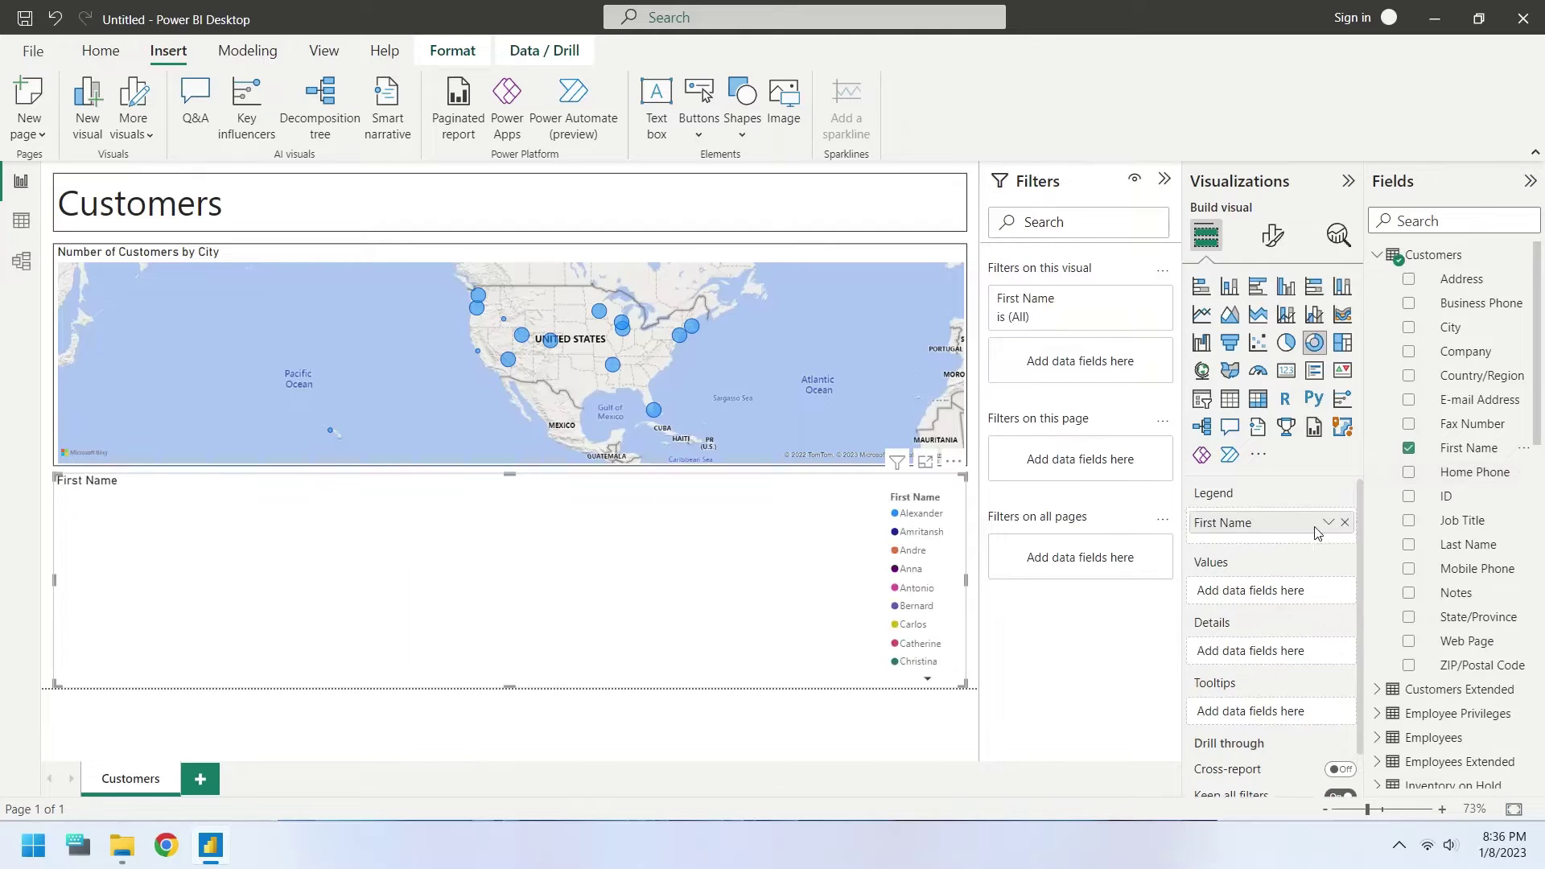
pyautogui.doubleClick(1283, 532)
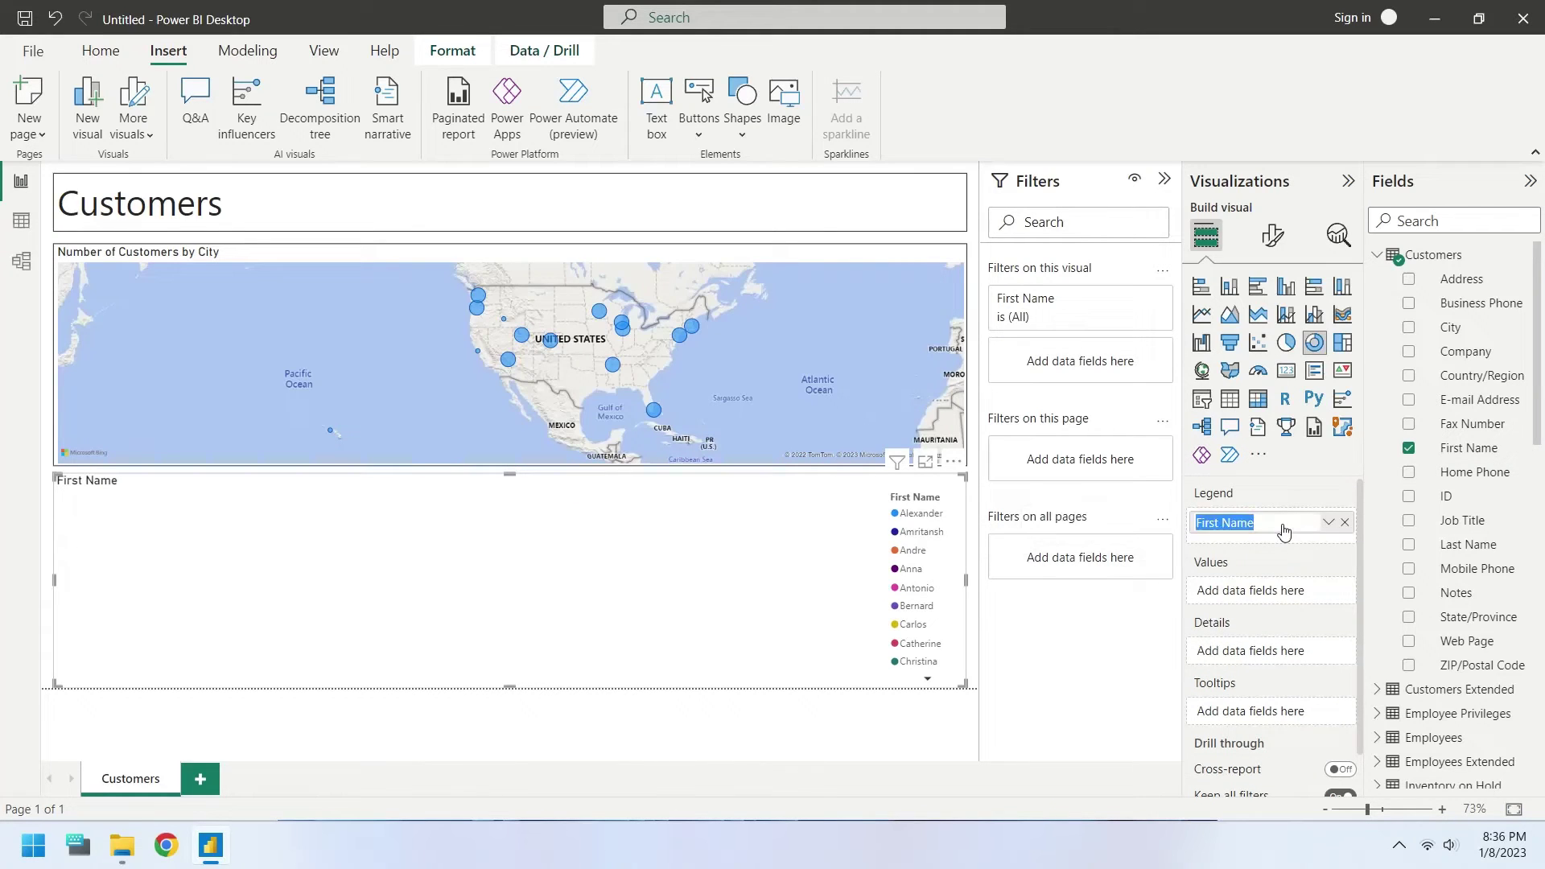
pyautogui.write('Numb')
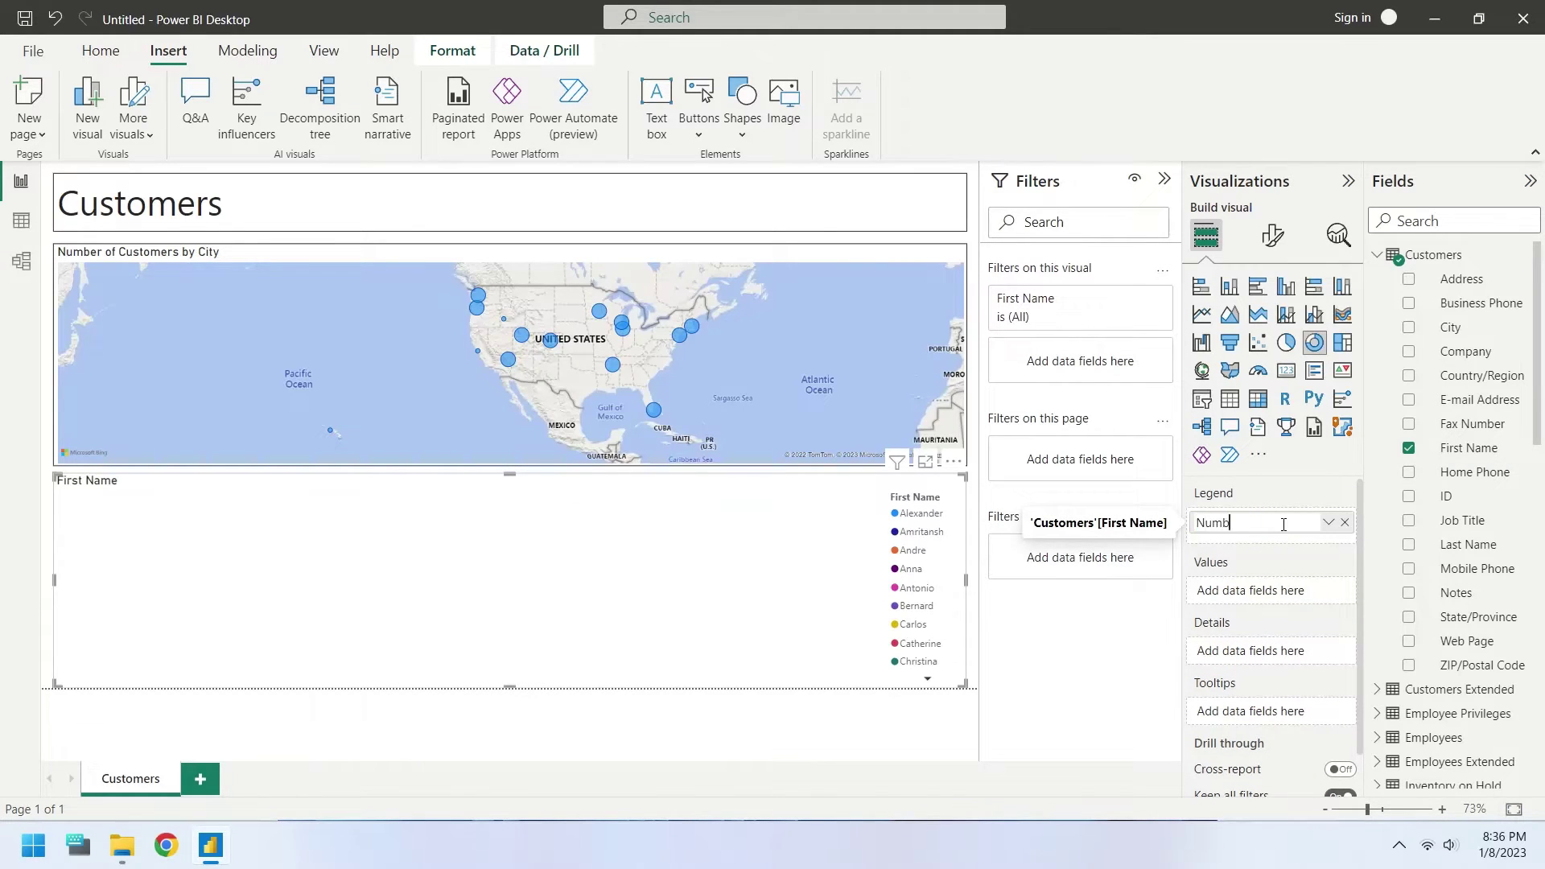
pyautogui.write('er of Customers')
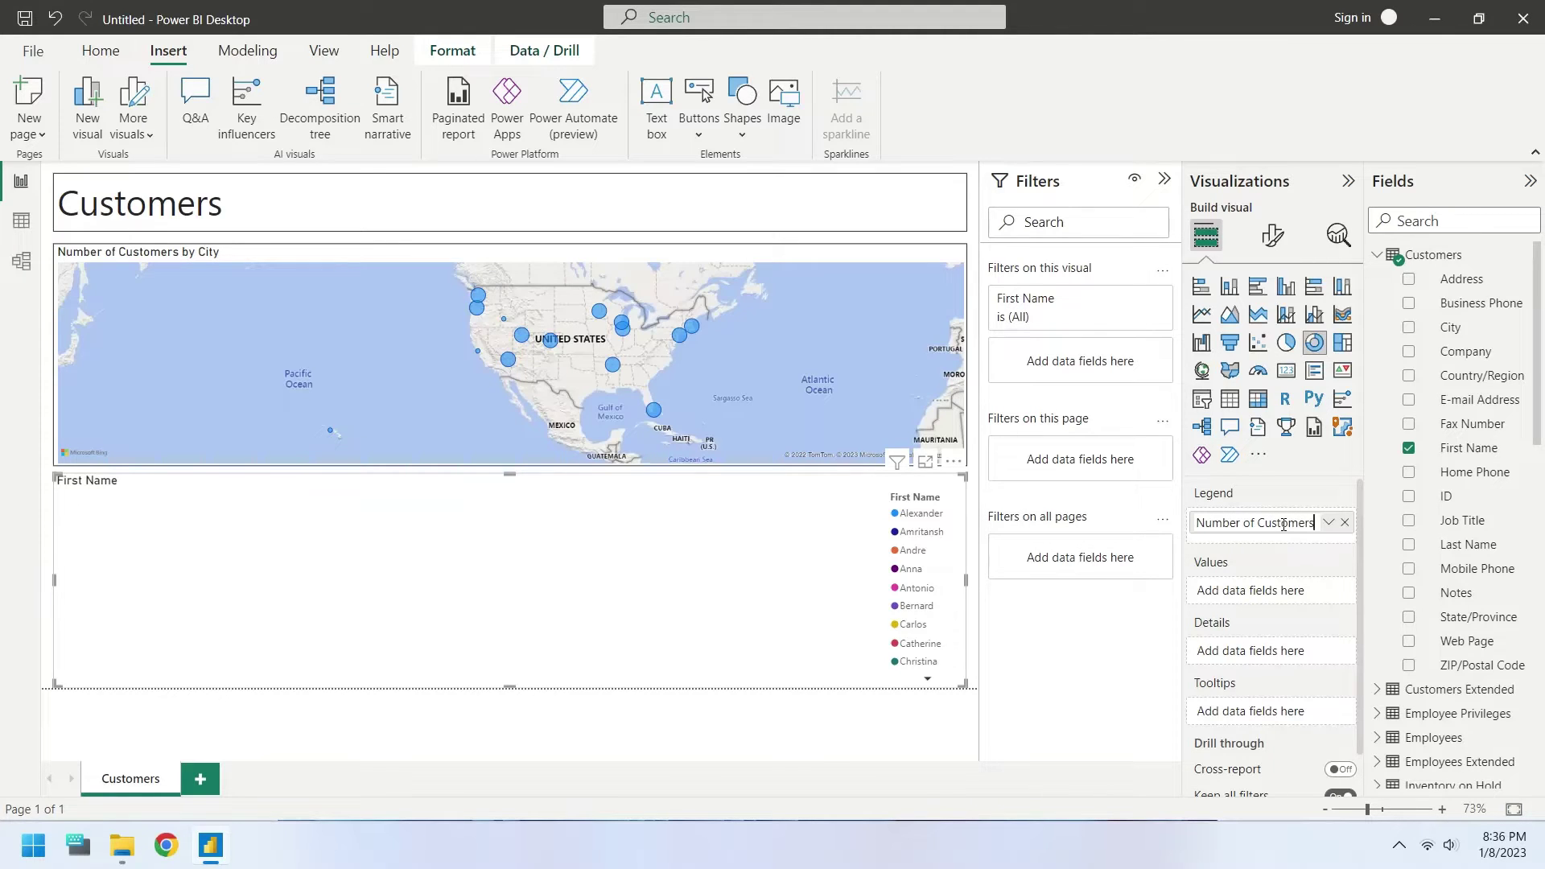
pyautogui.press('Return')
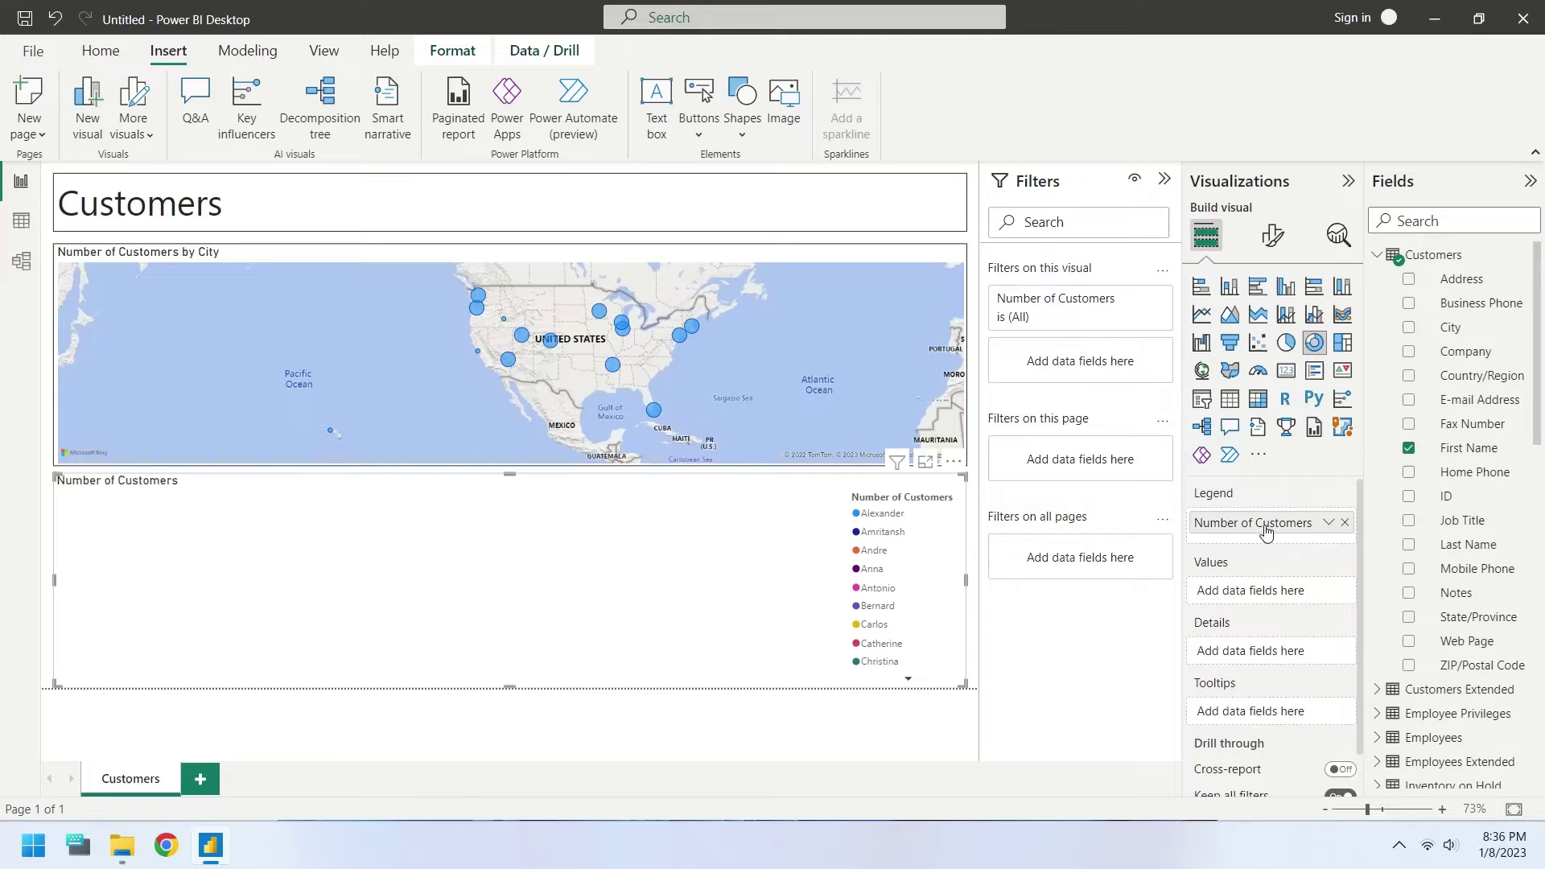
pyautogui.moveTo(1264, 532); pyautogui.dragTo(1259, 593)
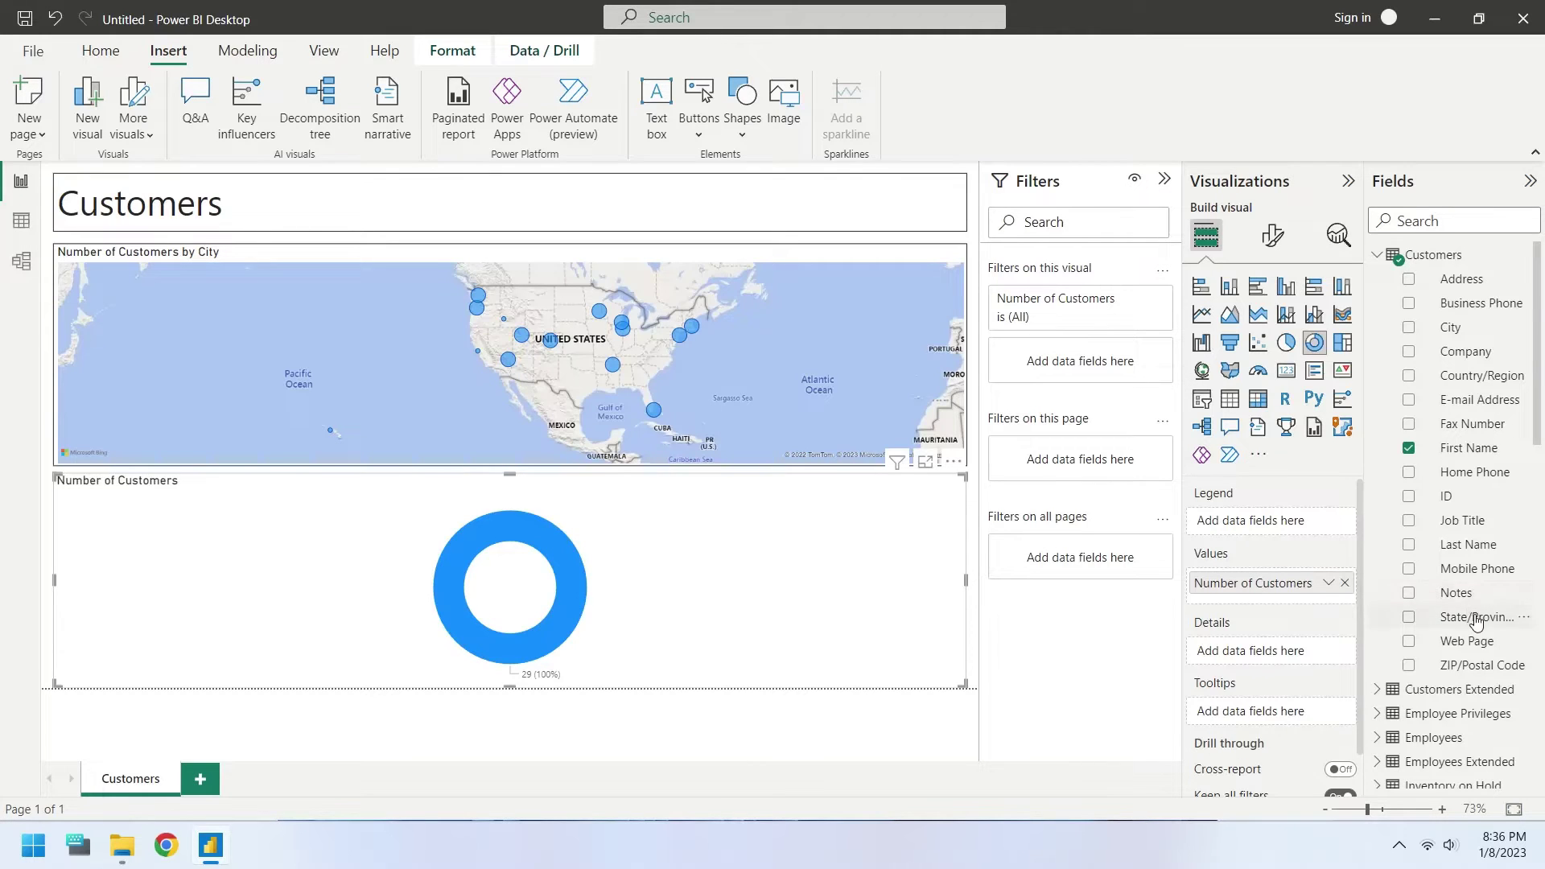
pyautogui.moveTo(1476, 620); pyautogui.dragTo(1298, 524)
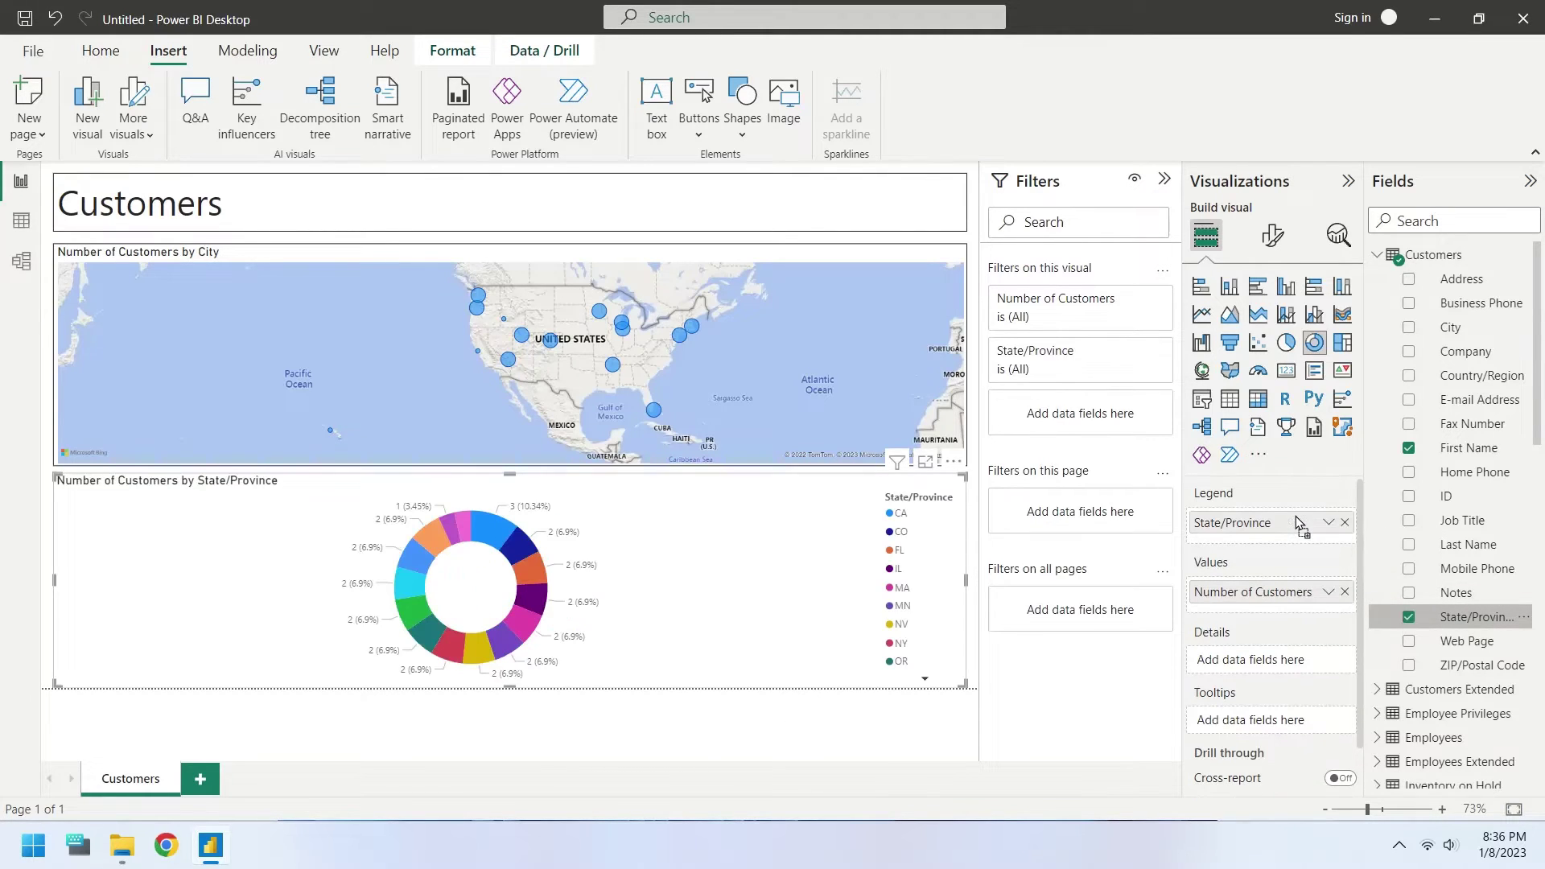
# Narrow the donut chart to about a third of the page width and leave a small gap below the map.
pyautogui.moveTo(969, 591); pyautogui.dragTo(270, 507)
pyautogui.click(309, 576)
pyautogui.moveTo(186, 477); pyautogui.dragTo(183, 488)
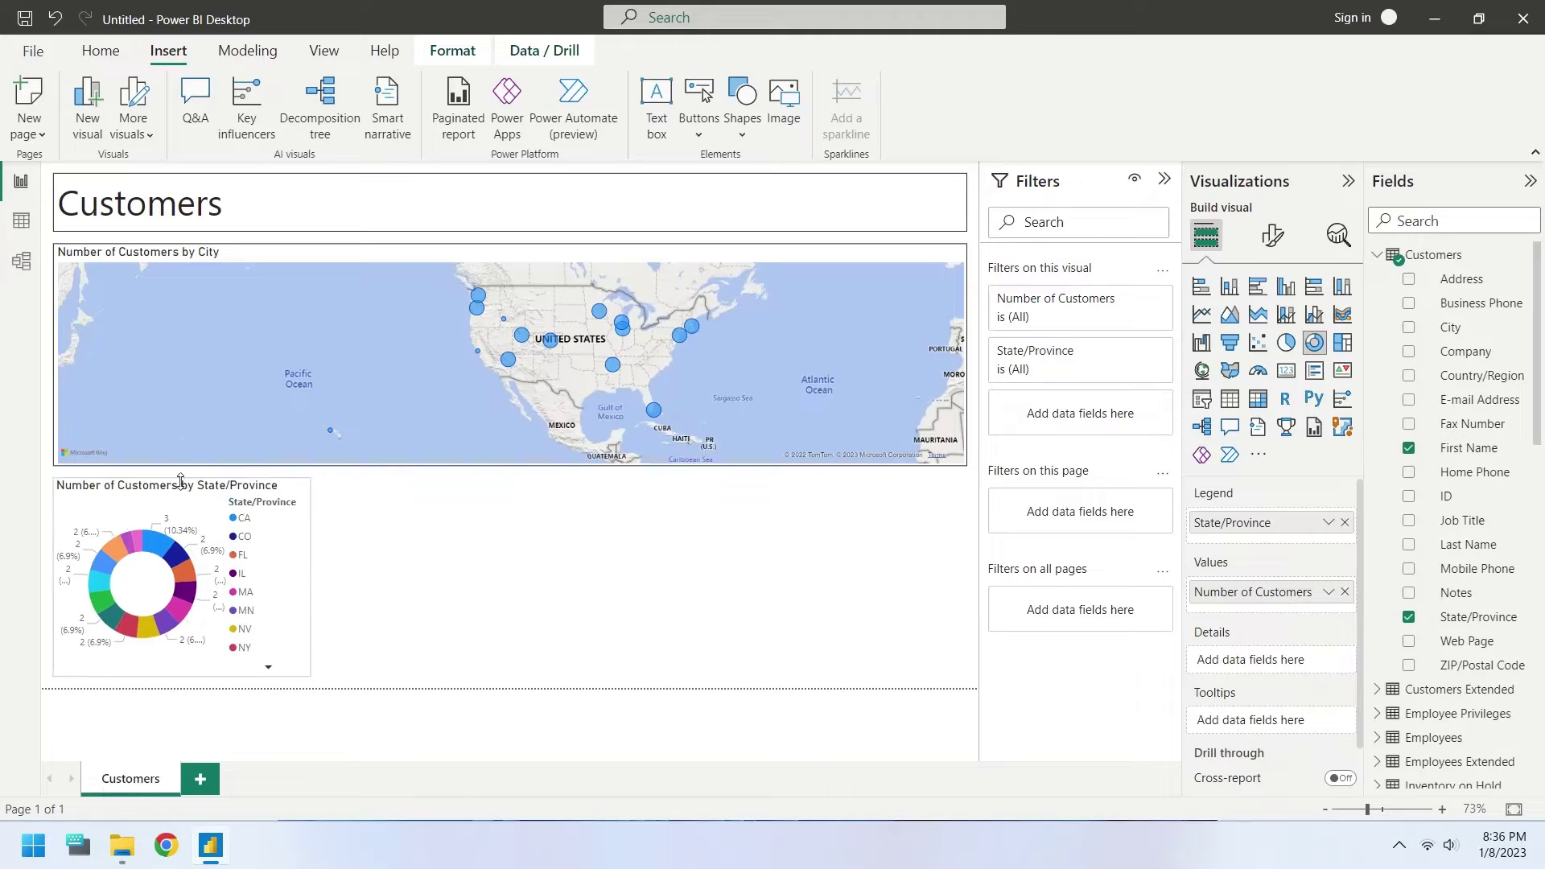
pyautogui.moveTo(311, 587); pyautogui.dragTo(382, 579)
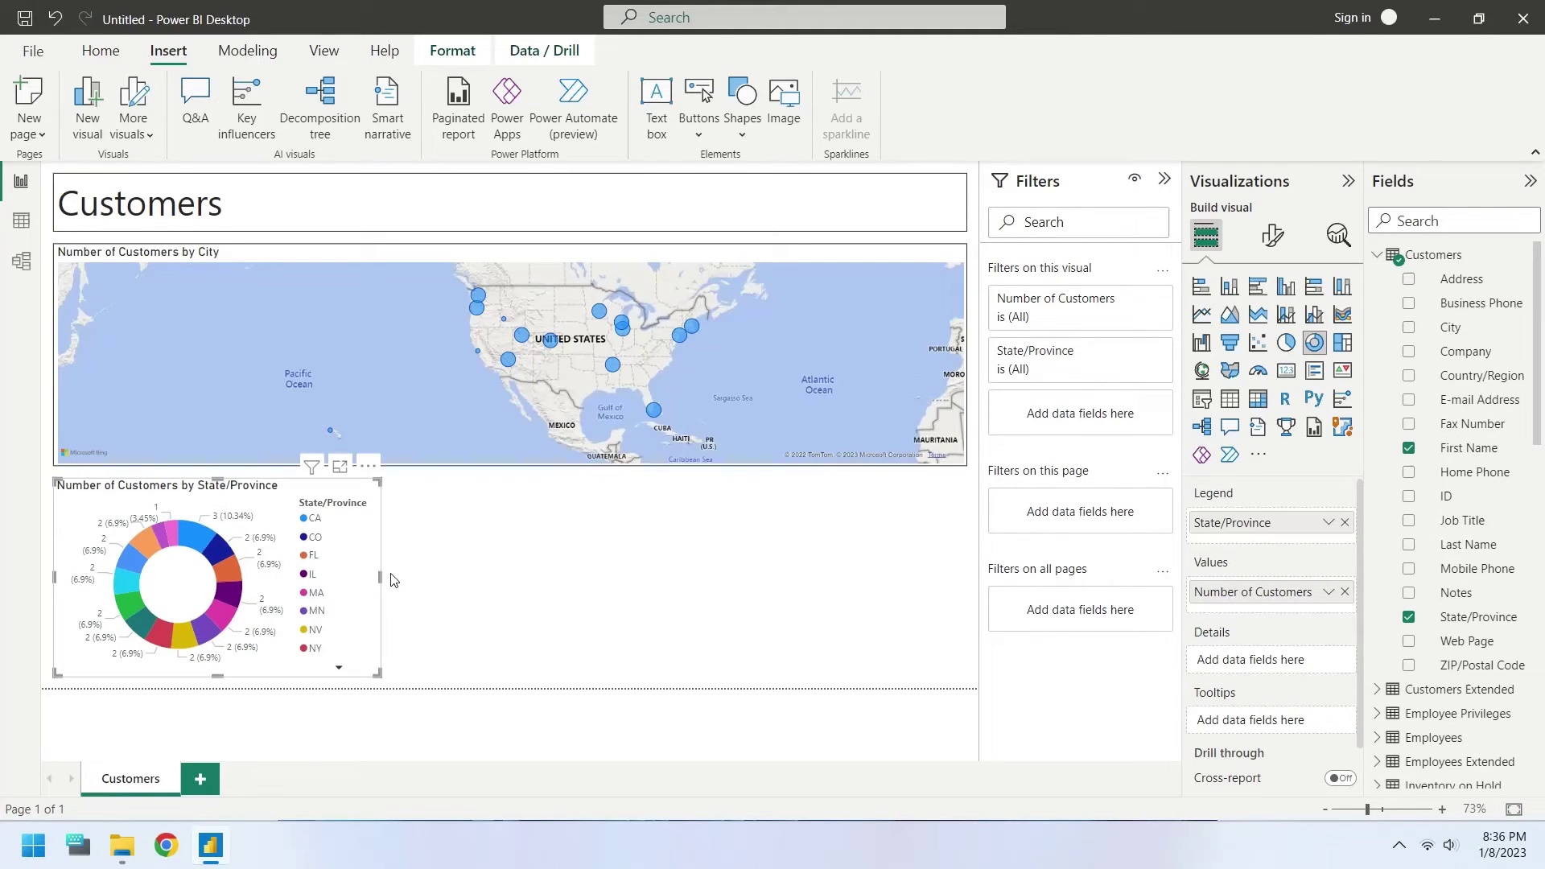
# Turn on the visual border for the State/Province donut chart and deselect it.
pyautogui.click(1272, 236)
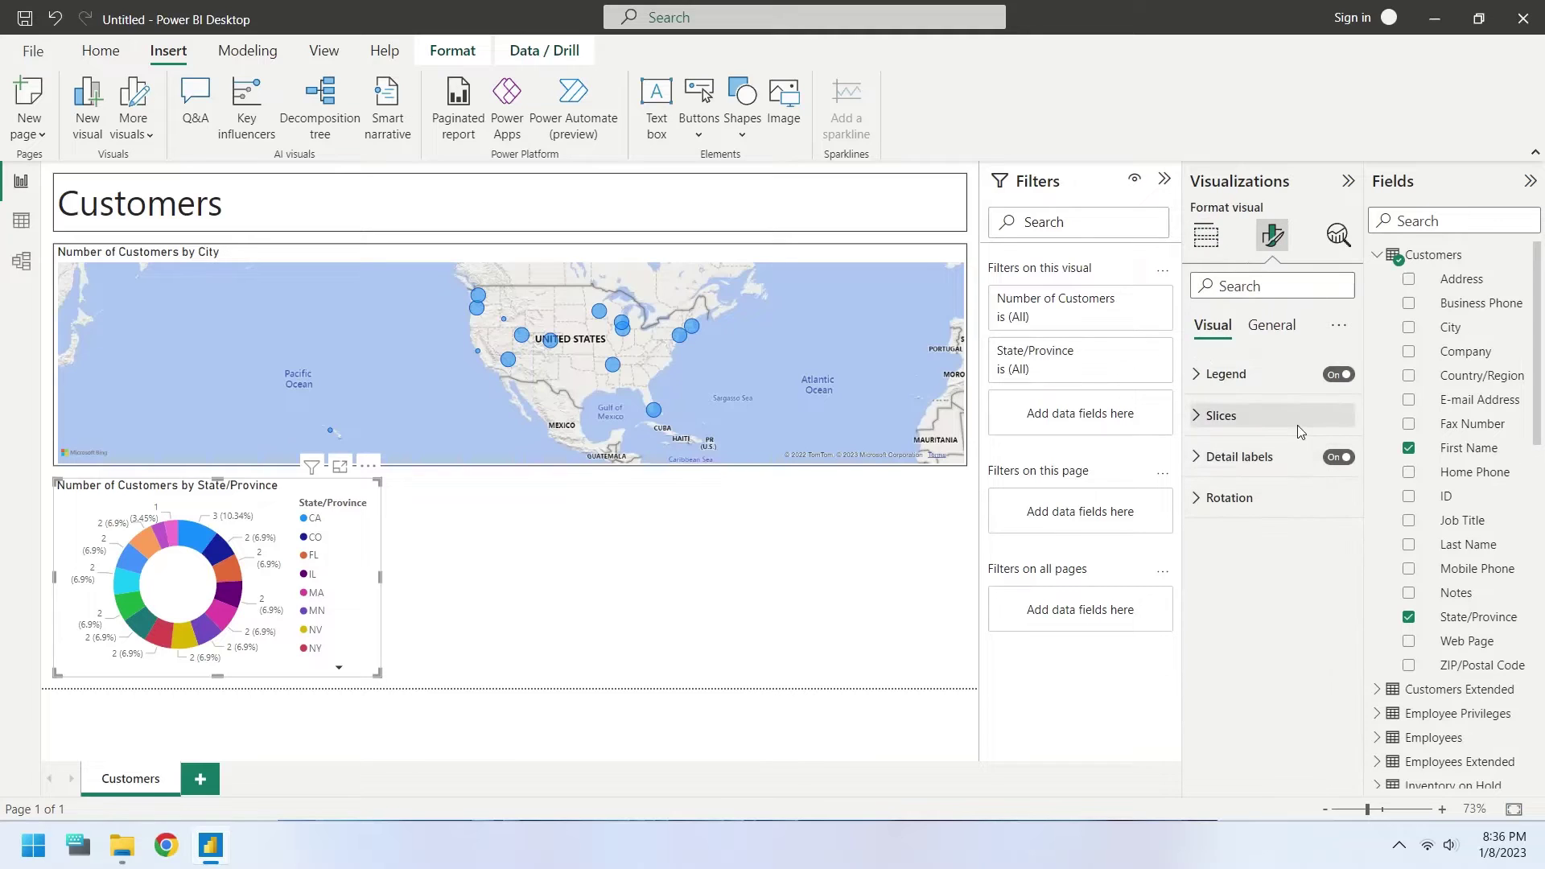
pyautogui.click(1274, 326)
pyautogui.click(1287, 457)
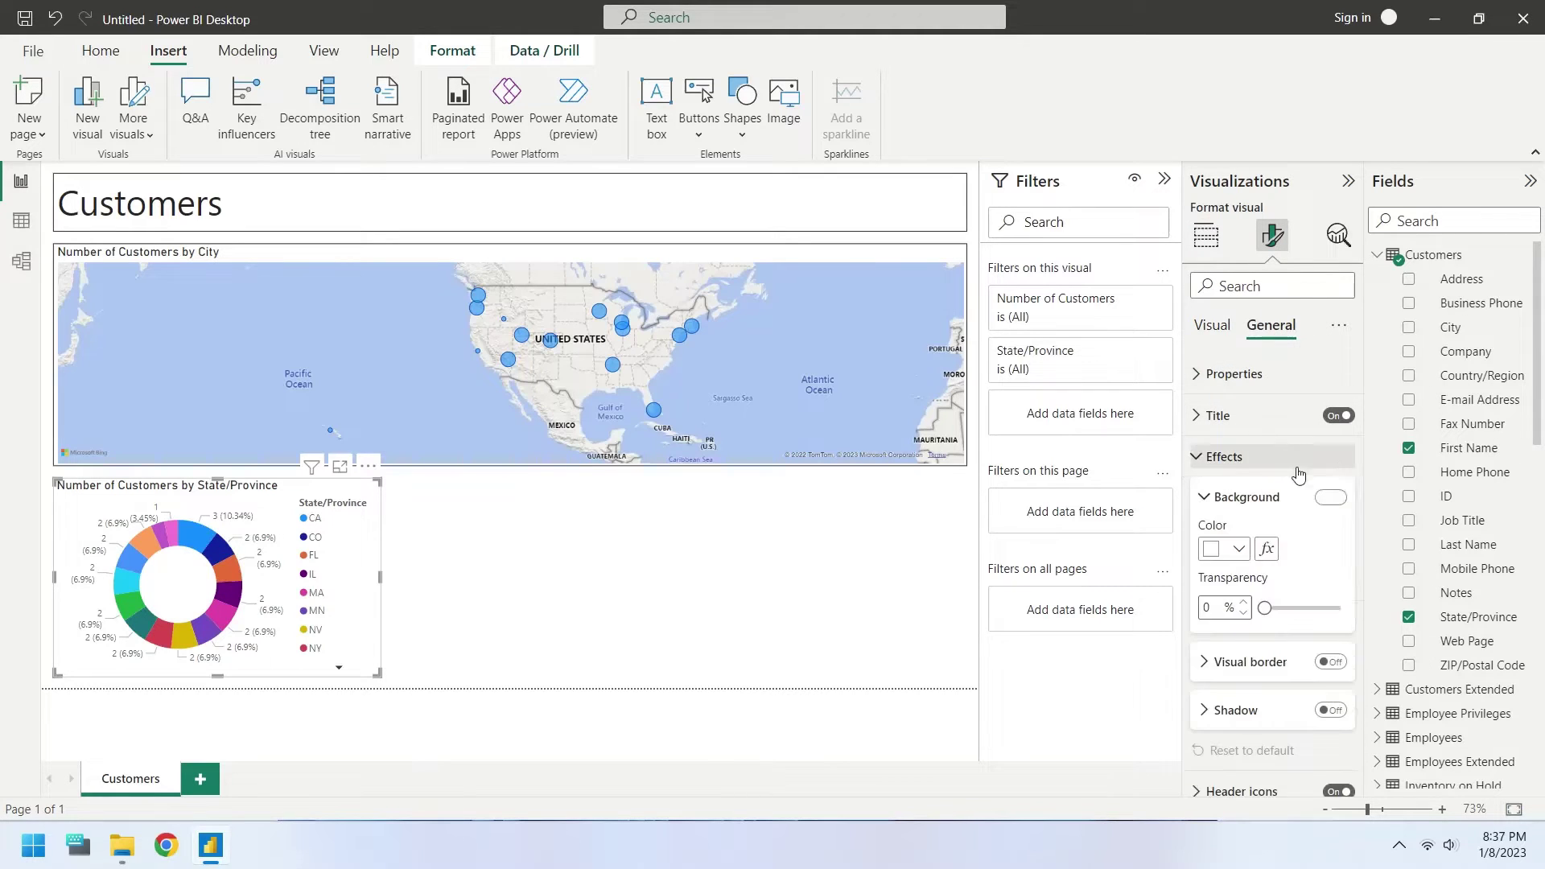
pyautogui.click(1330, 662)
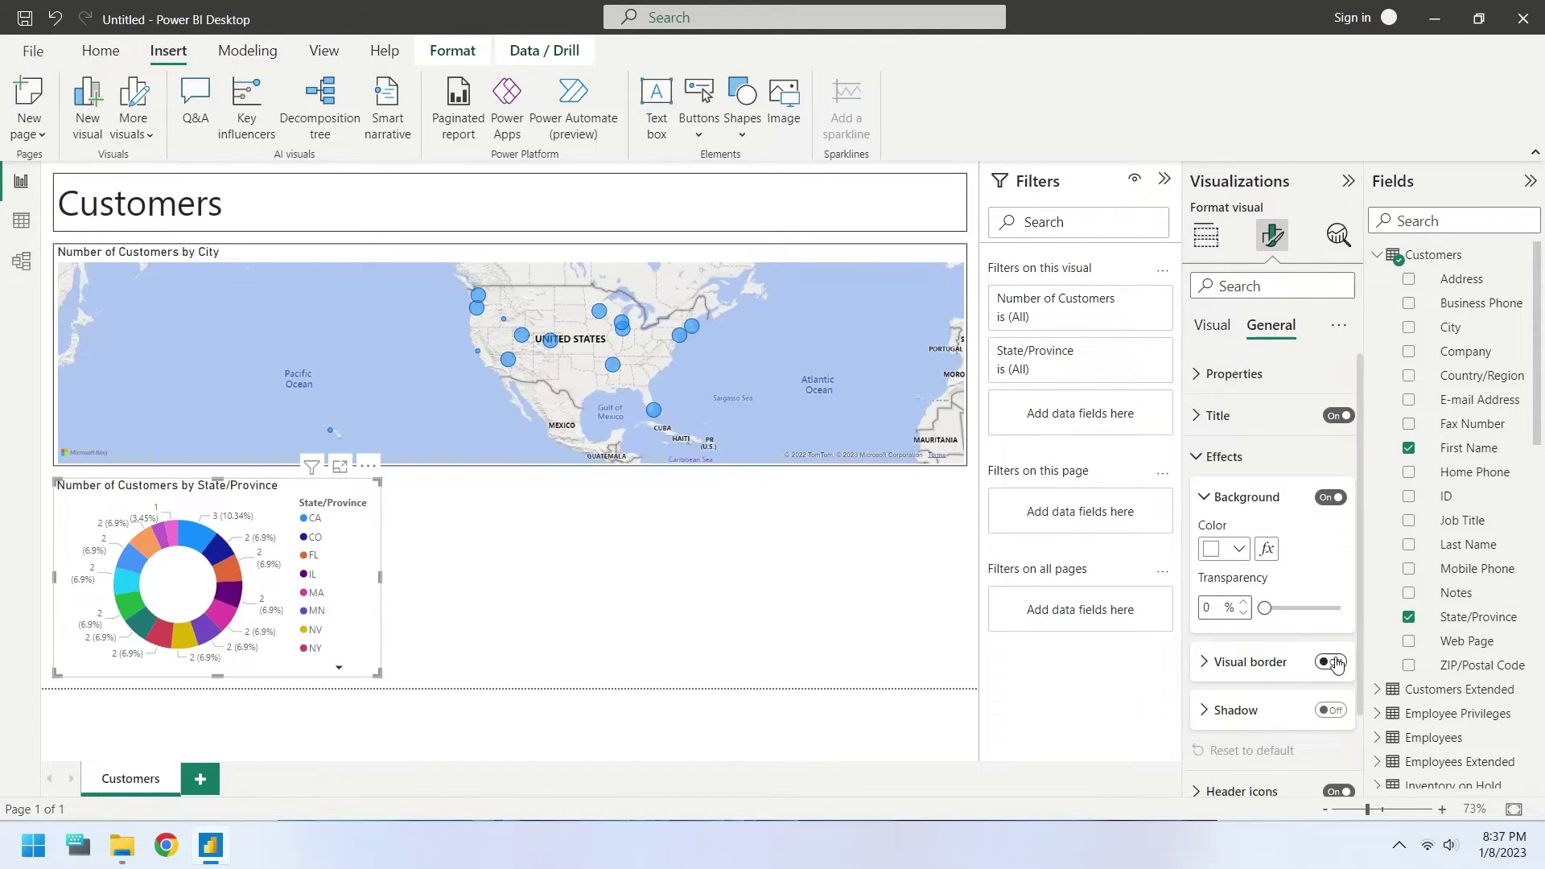
pyautogui.click(541, 539)
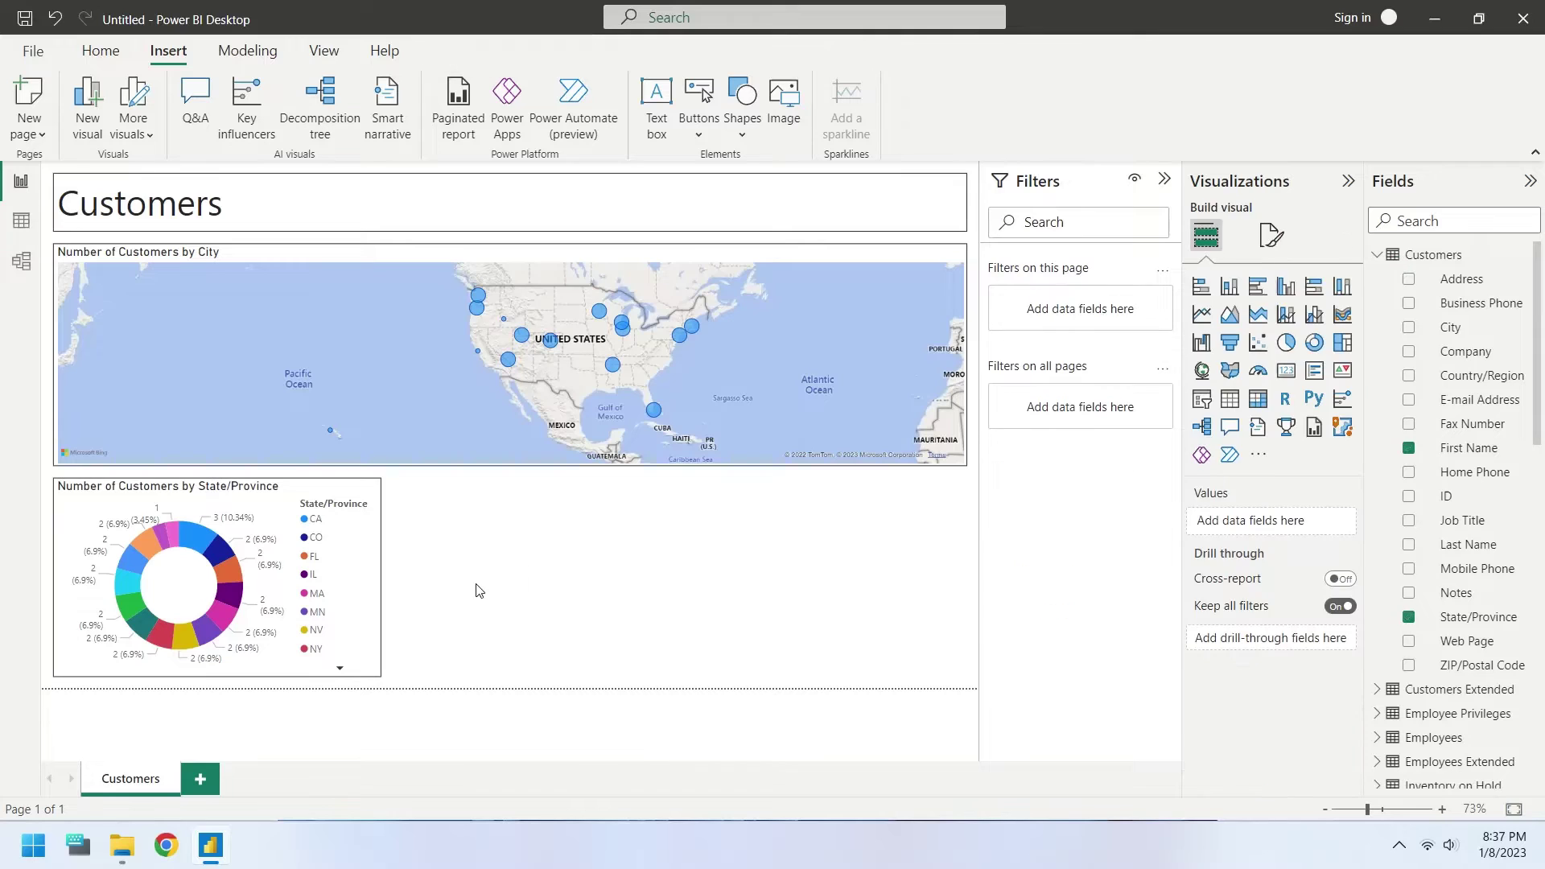
# Duplicate the State/Province donut, place the copy beside it and replace the copy's legend field with Company.
pyautogui.click(366, 600)
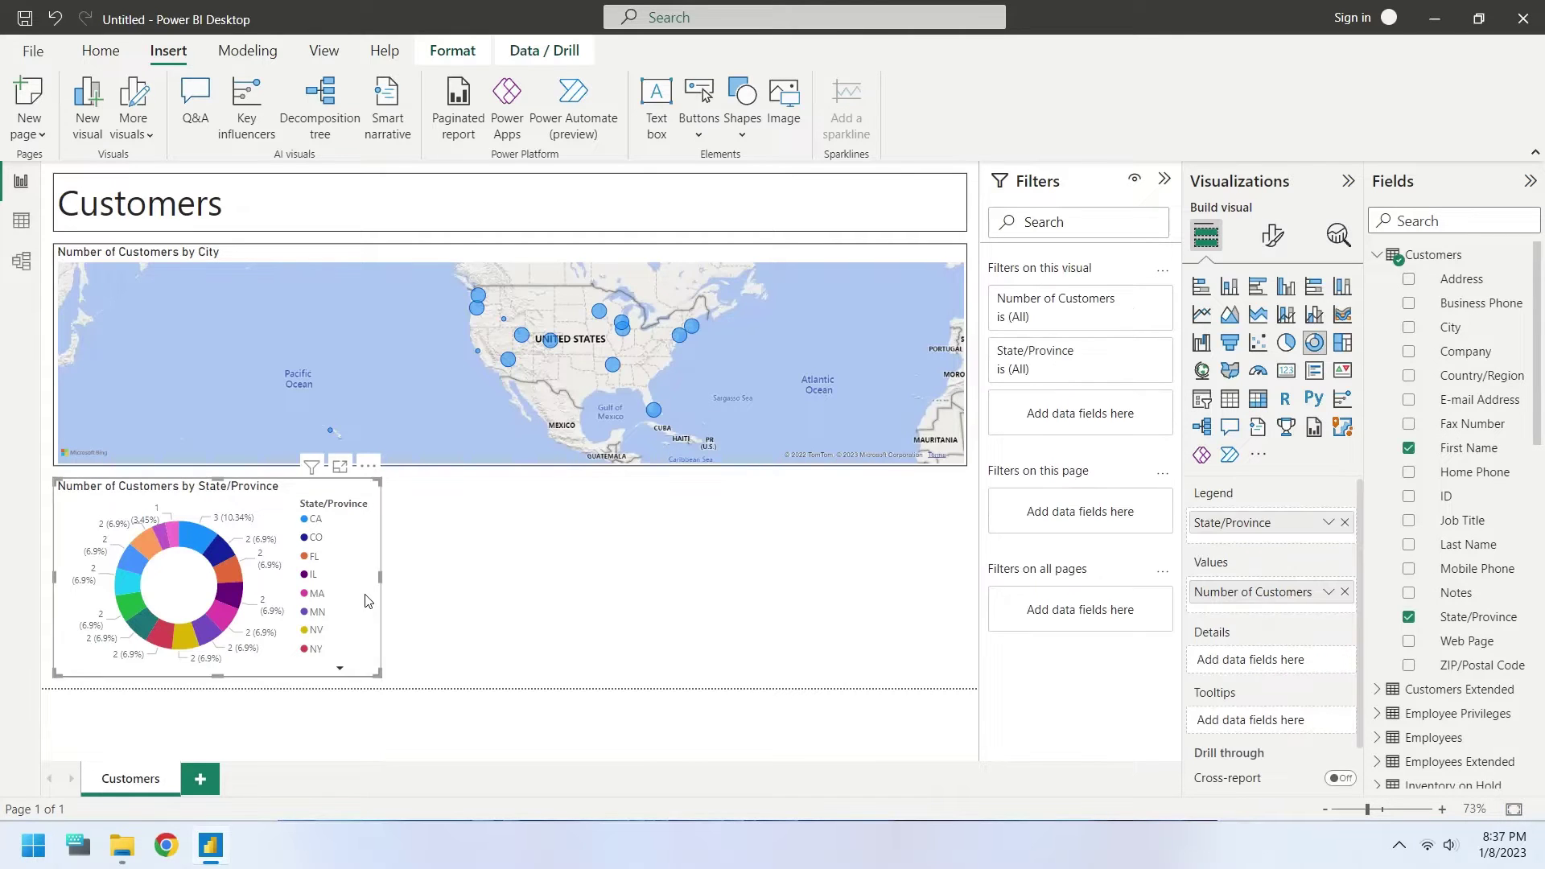
pyautogui.hotkey('ctrl', 'c')
pyautogui.hotkey('ctrl', 'v')
pyautogui.moveTo(356, 580); pyautogui.dragTo(690, 581)
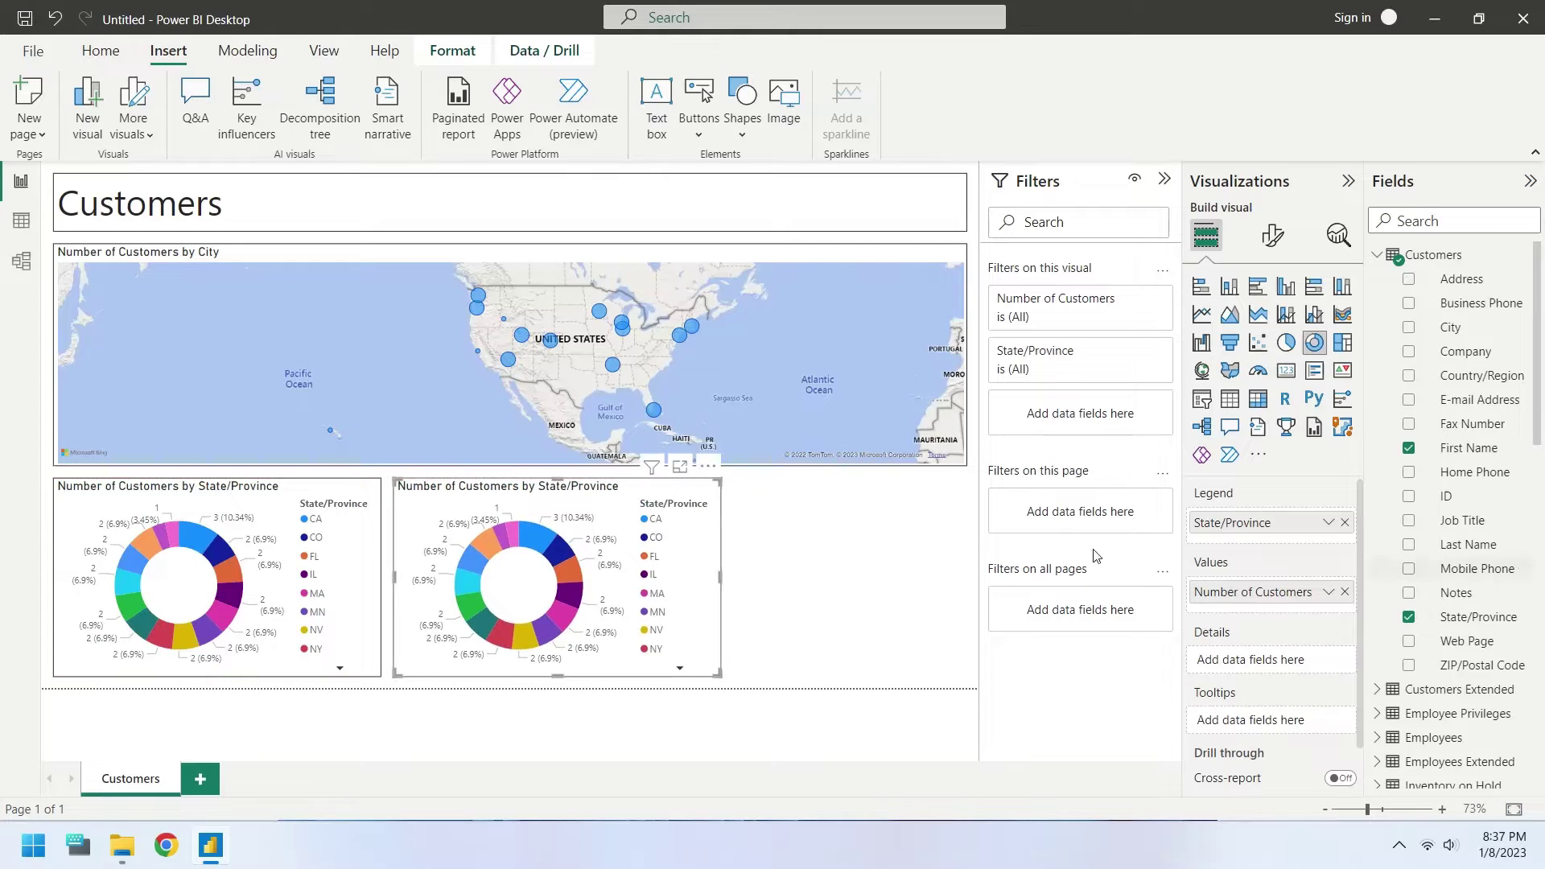
pyautogui.click(1344, 522)
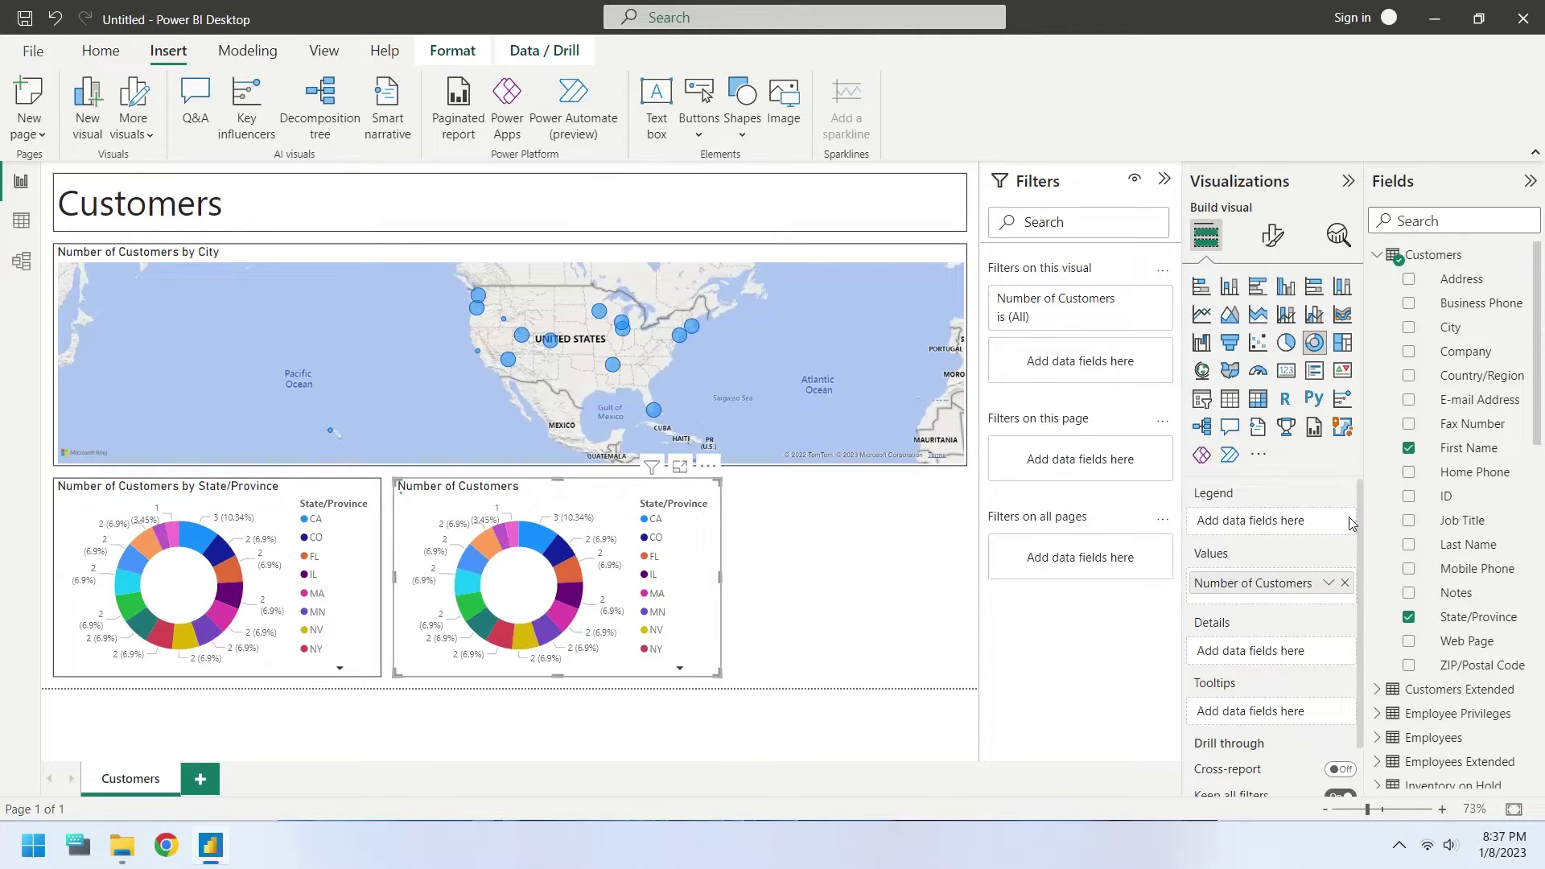
pyautogui.moveTo(1429, 359); pyautogui.dragTo(1241, 531)
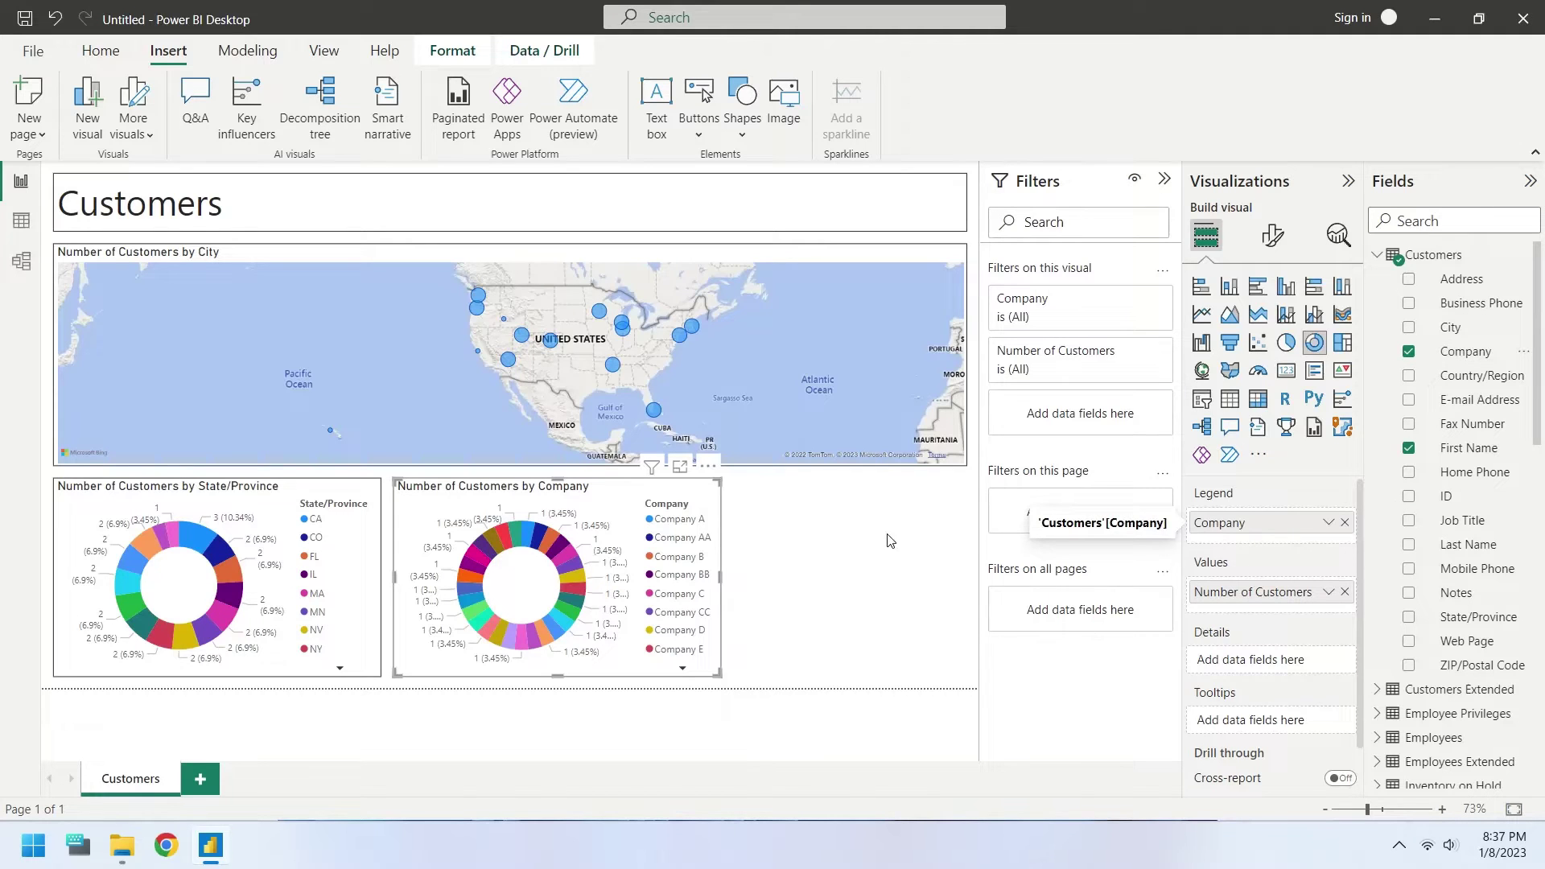
# Add a third donut aligned with the map's right edge and adjust the chart widths so all three fit side by side.
pyautogui.hotkey('ctrl', 'v')
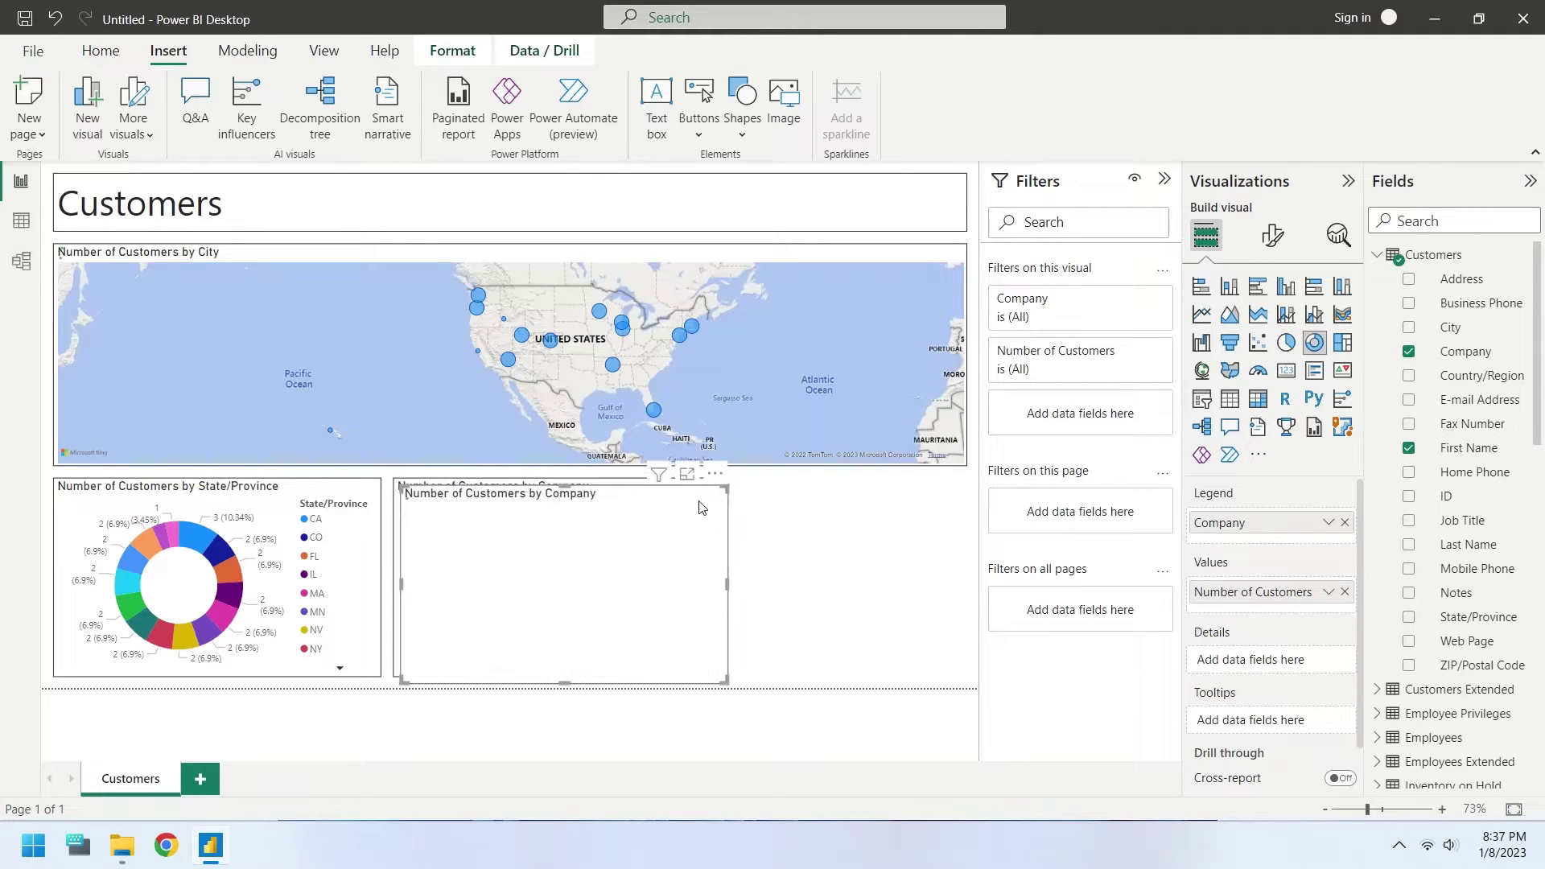
pyautogui.moveTo(701, 507); pyautogui.dragTo(940, 496)
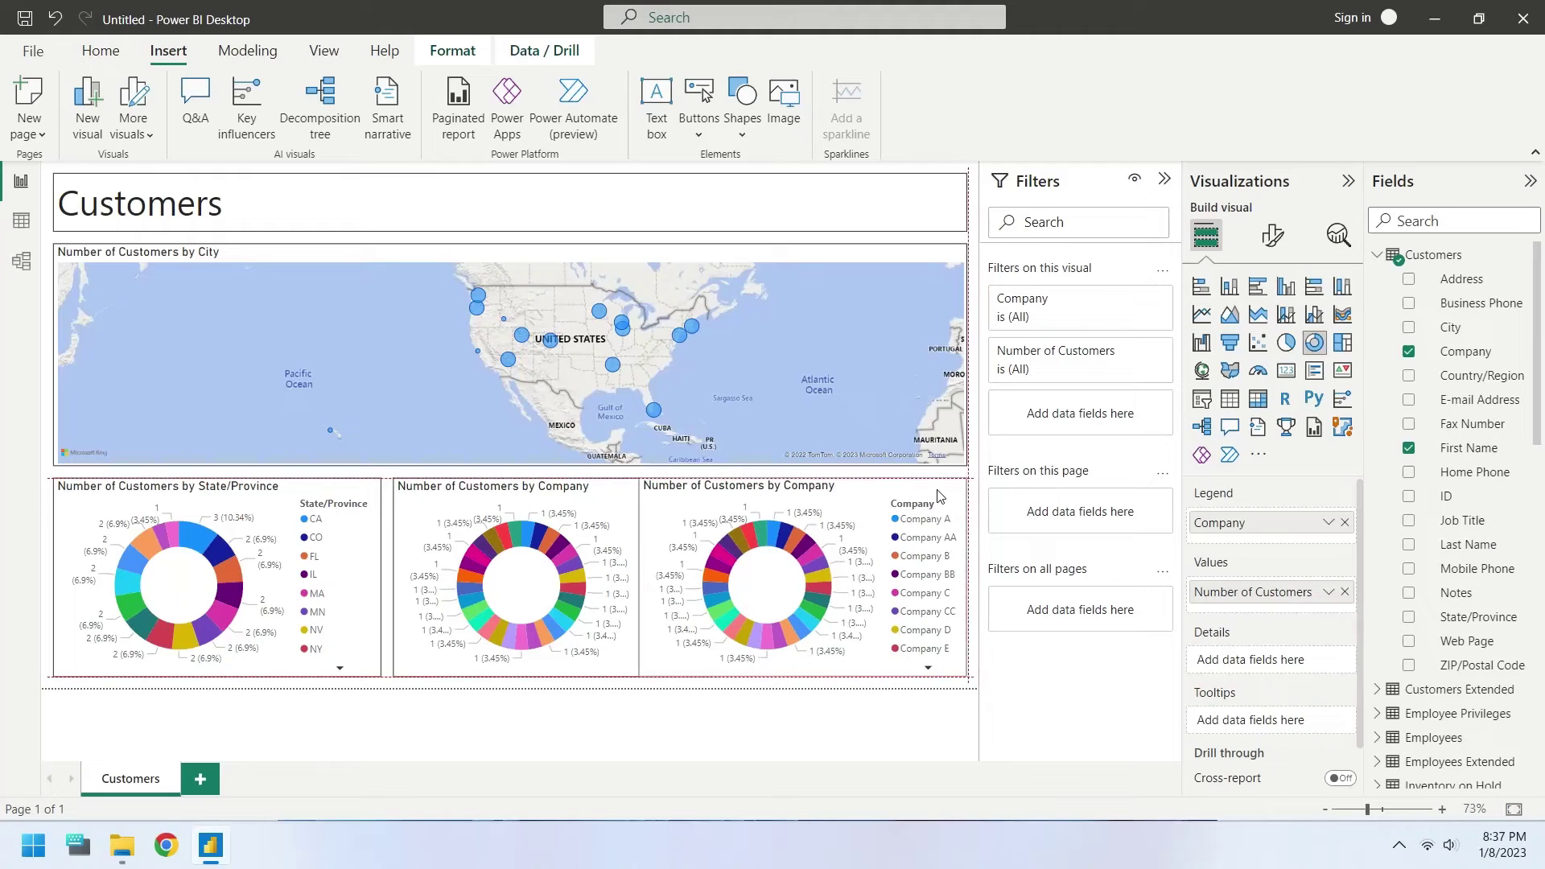
pyautogui.click(637, 576)
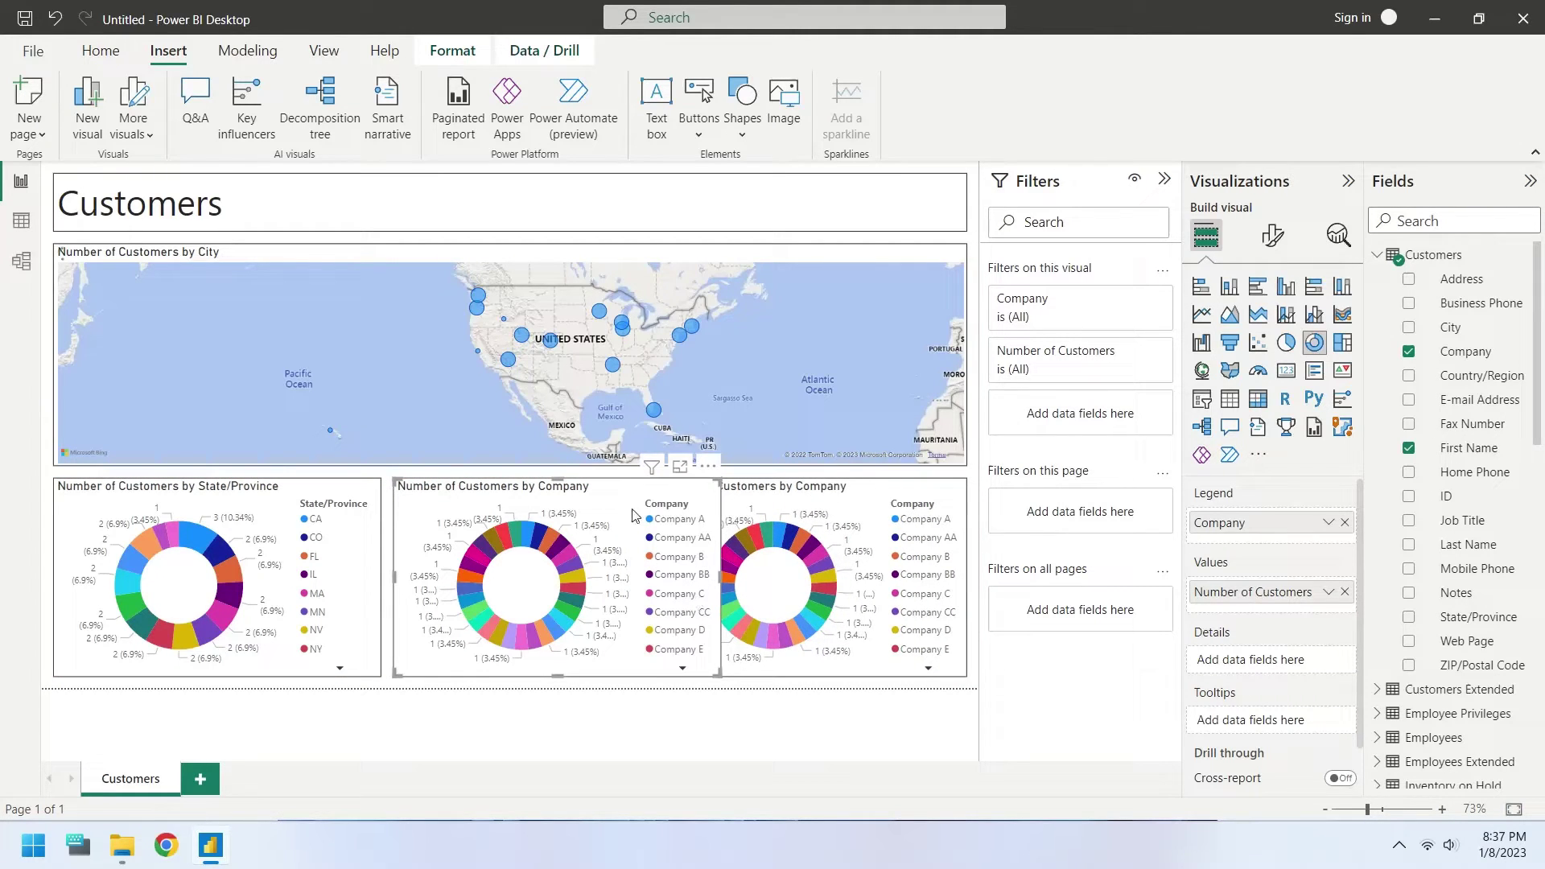
pyautogui.moveTo(718, 576); pyautogui.dragTo(656, 576)
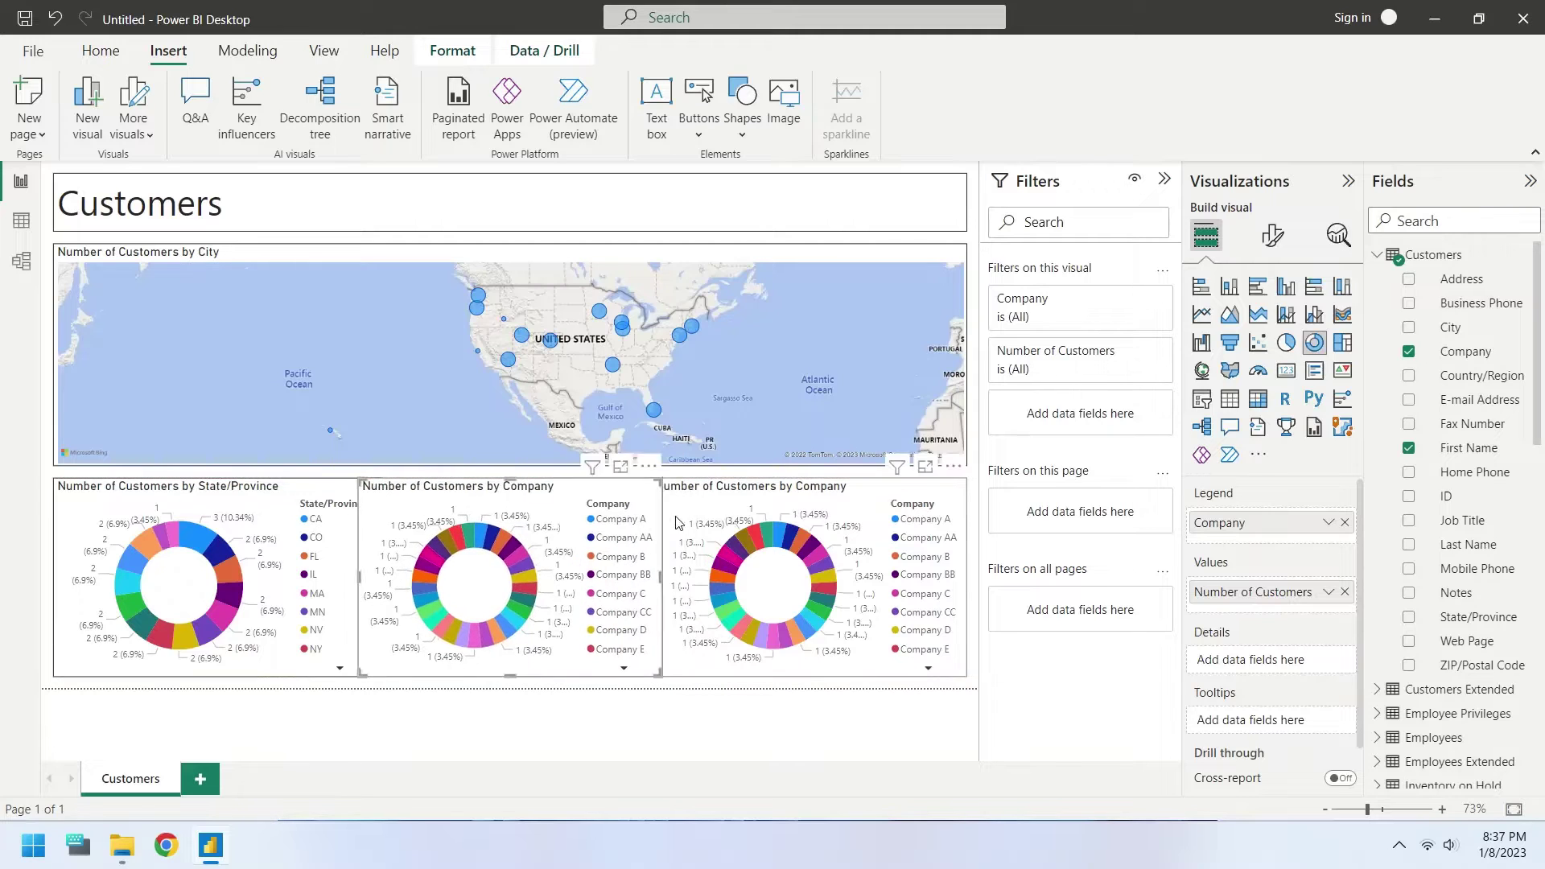
pyautogui.click(306, 579)
pyautogui.moveTo(356, 576); pyautogui.dragTo(347, 576)
pyautogui.click(499, 576)
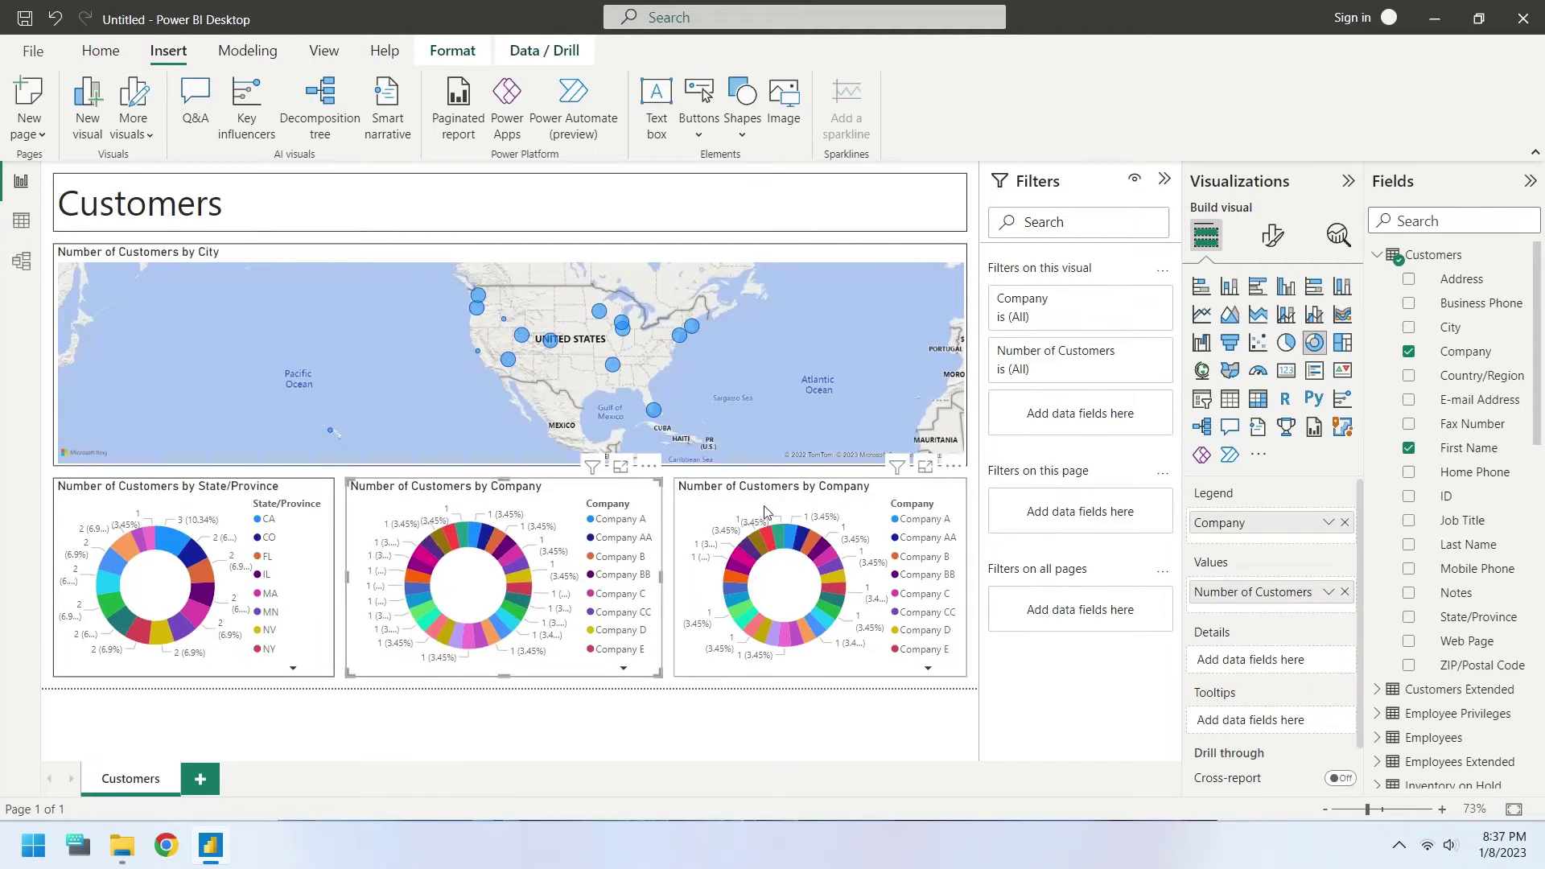
# Replace the third donut chart's Company legend field with Job Title from the Customers table.
pyautogui.click(1345, 523)
pyautogui.click(1407, 520)
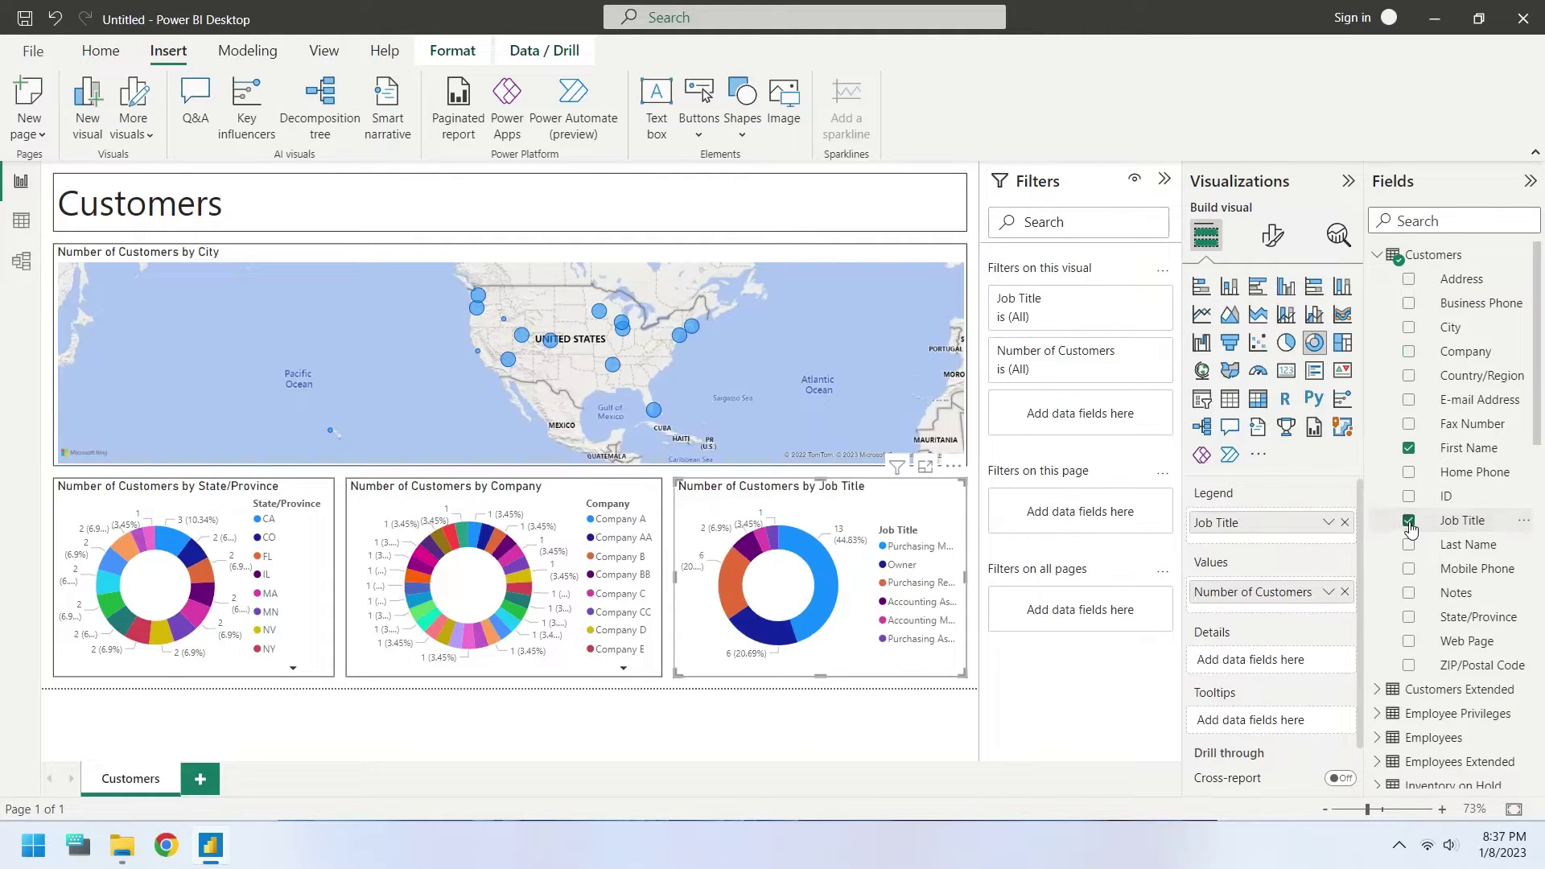
# Test cross-filtering of the Customers page with individual Job Title donut slices, including Owner, and clear the selection.
pyautogui.click(810, 604)
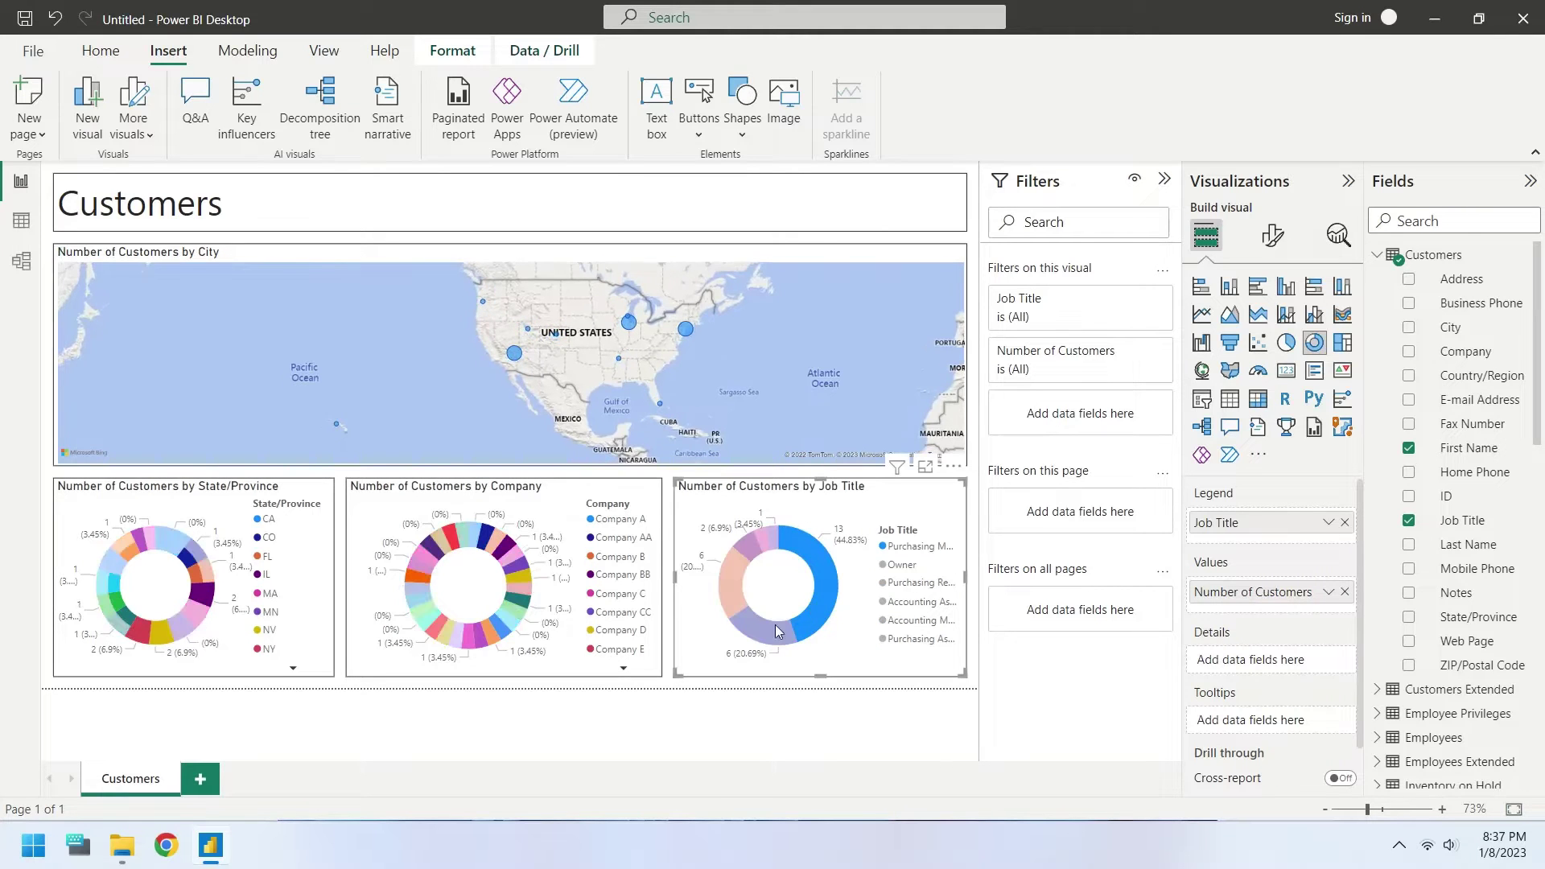
pyautogui.click(759, 640)
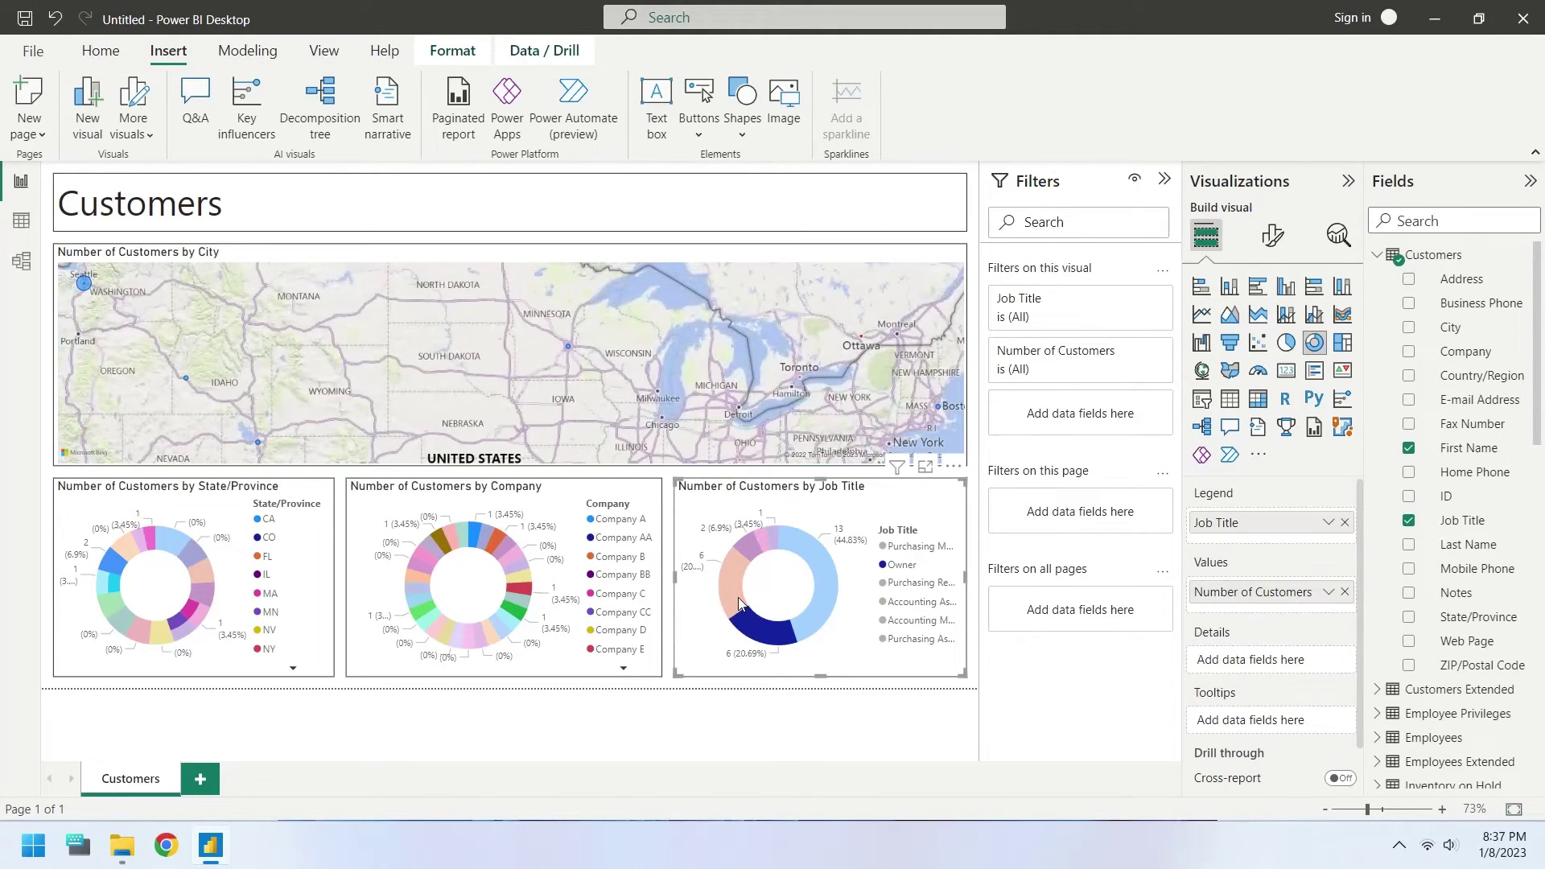
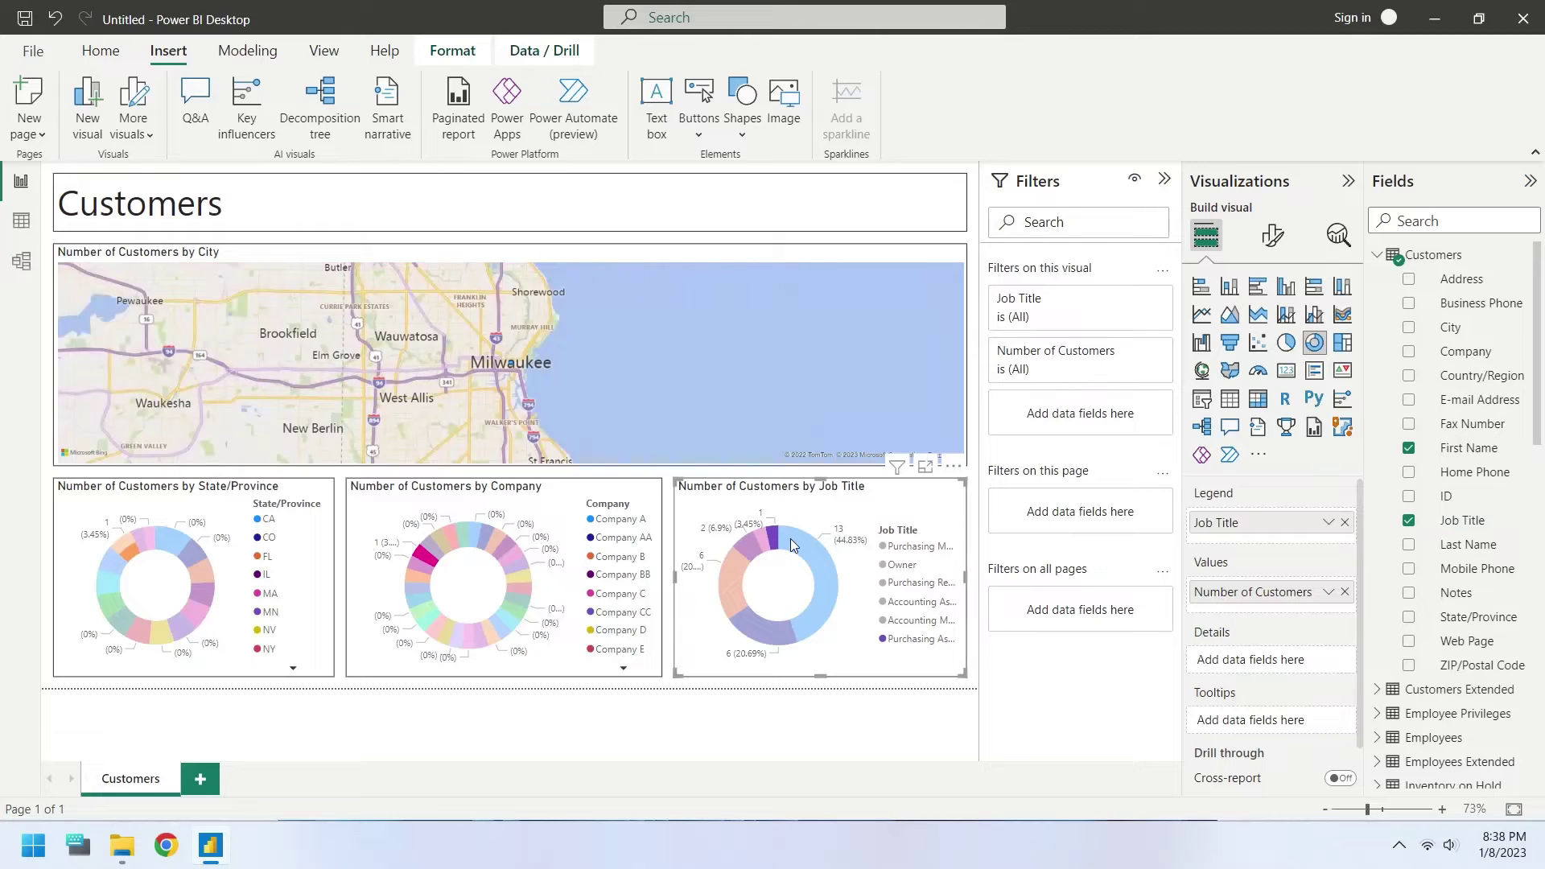
pyautogui.click(793, 545)
pyautogui.click(780, 686)
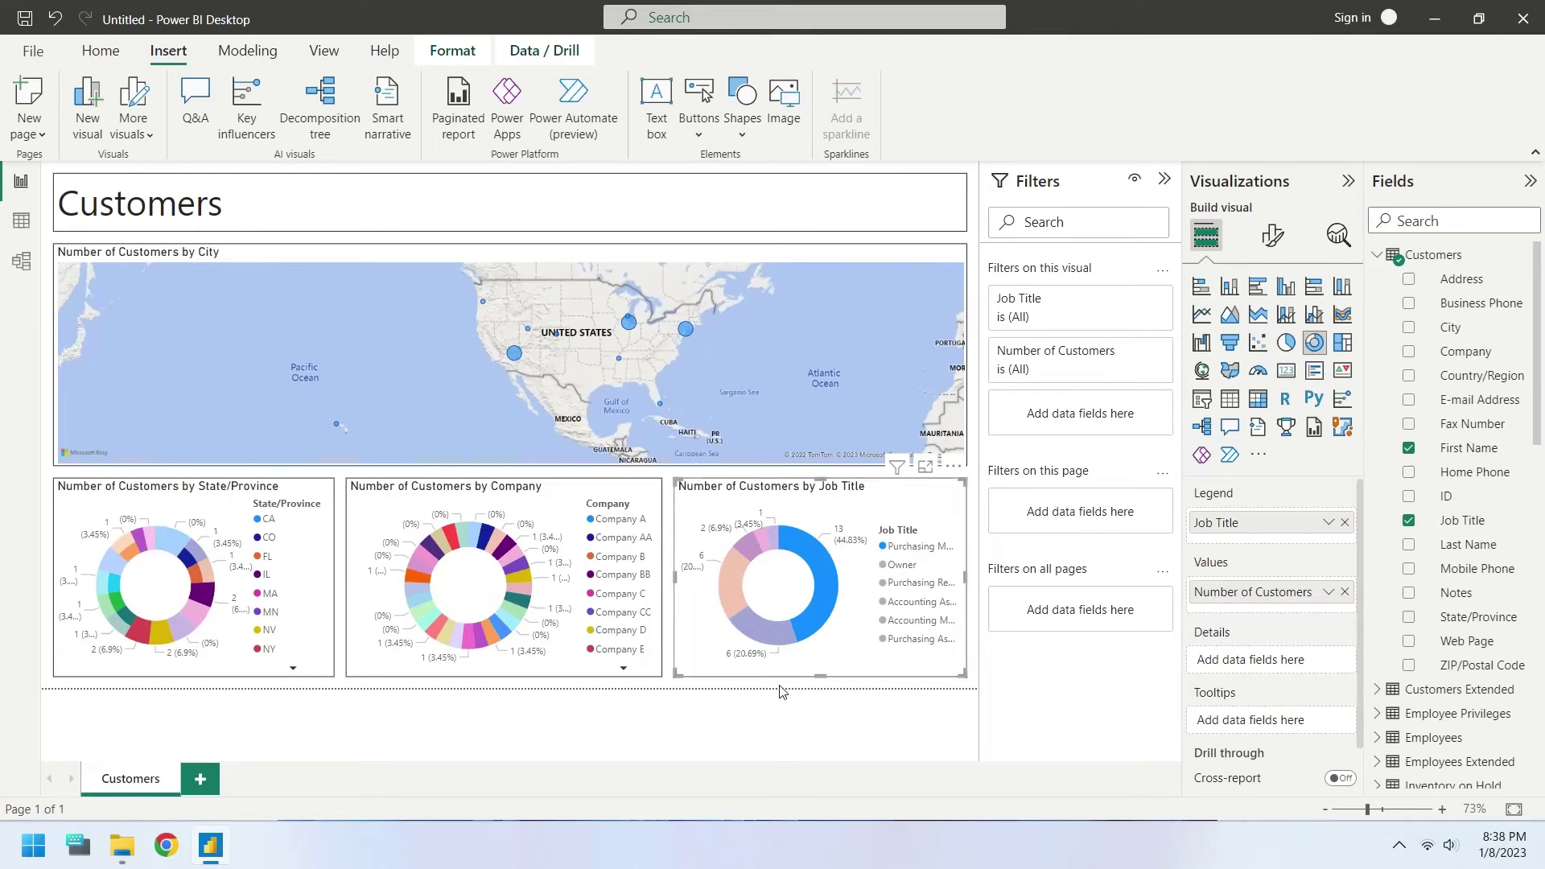
pyautogui.click(822, 591)
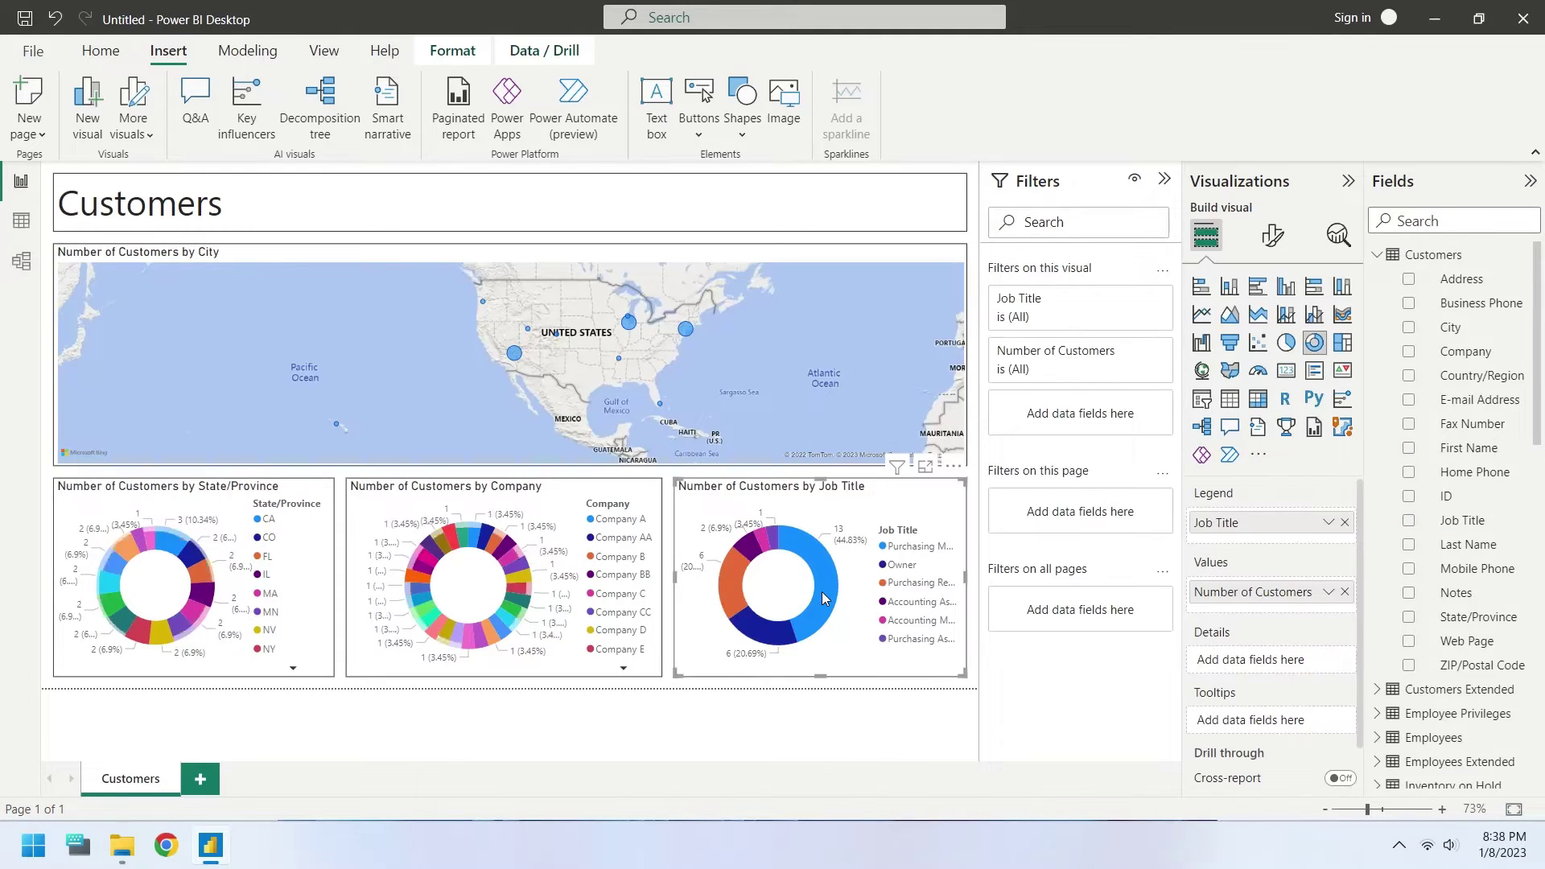
# Duplicate the Customers page and rename the copy Employees.
pyautogui.rightClick(151, 780)
pyautogui.click(219, 728)
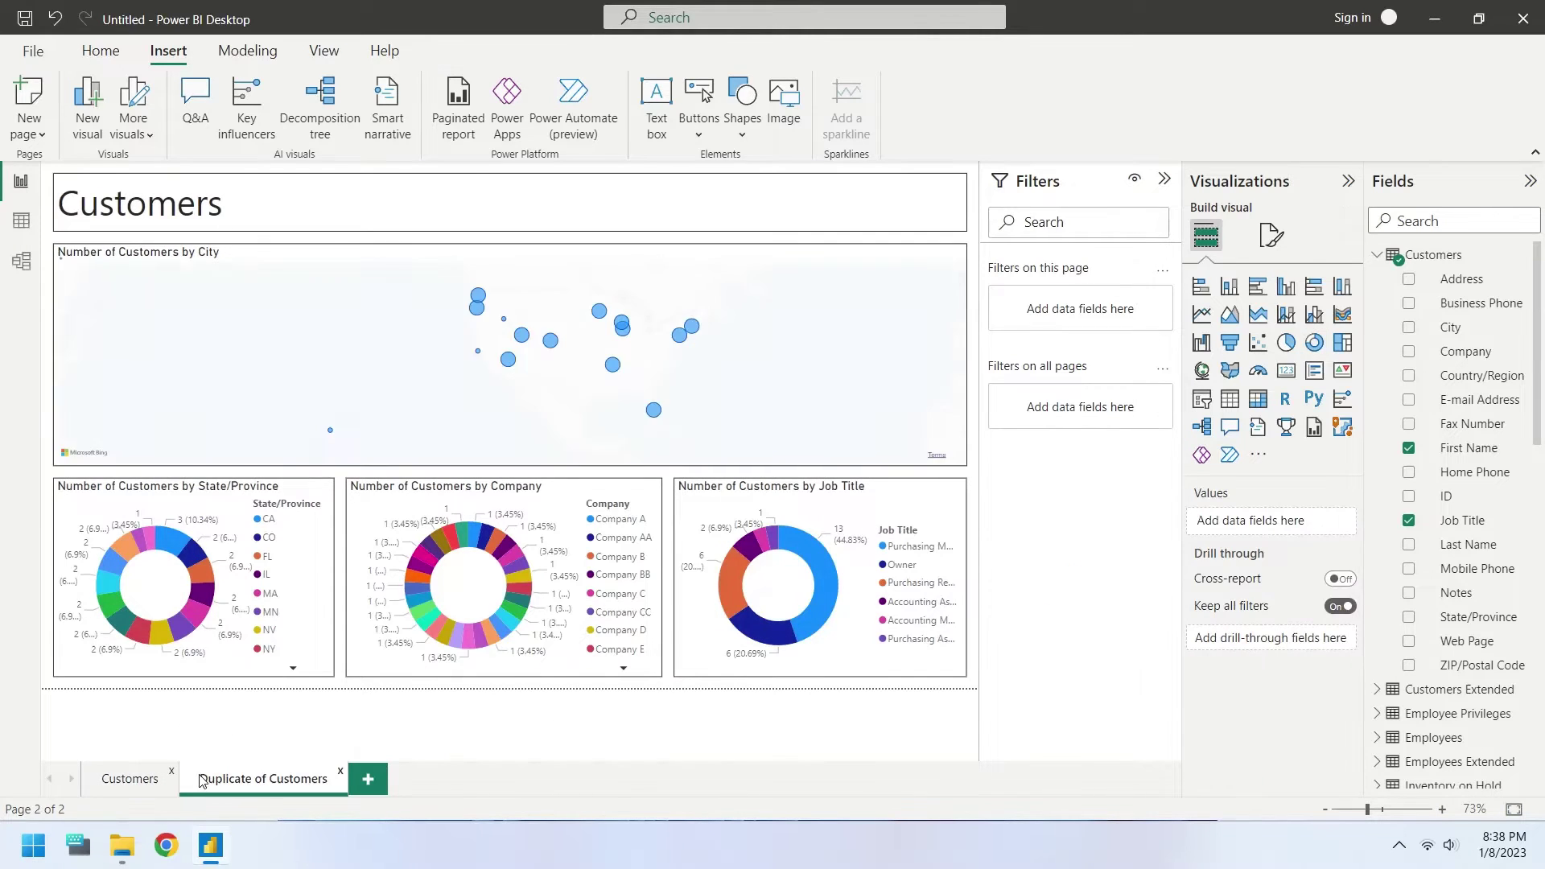
pyautogui.doubleClick(202, 780)
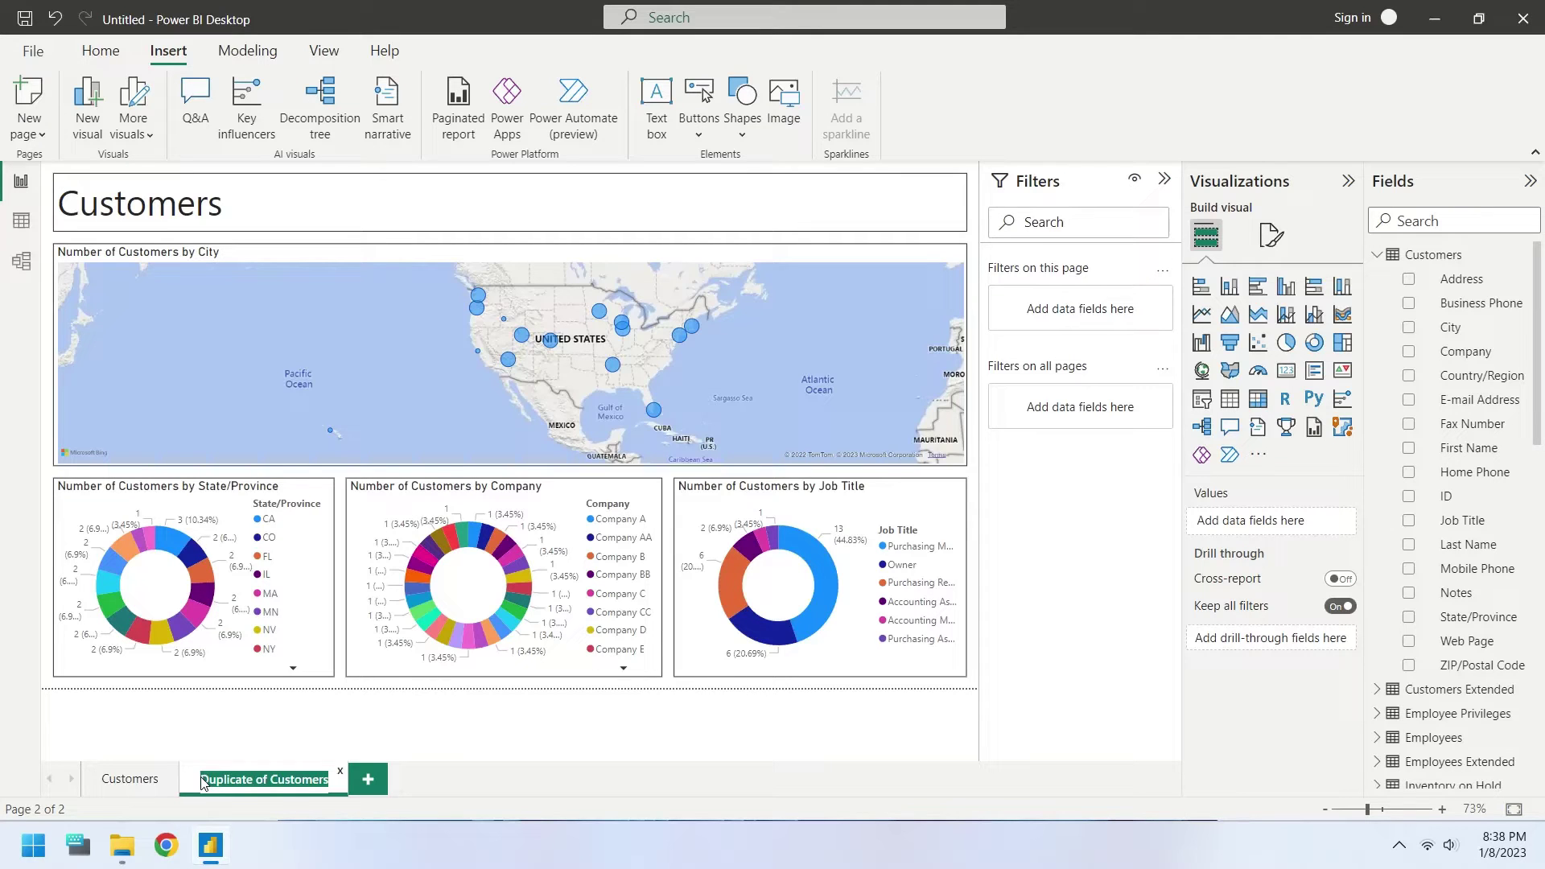
pyautogui.write('Employees')
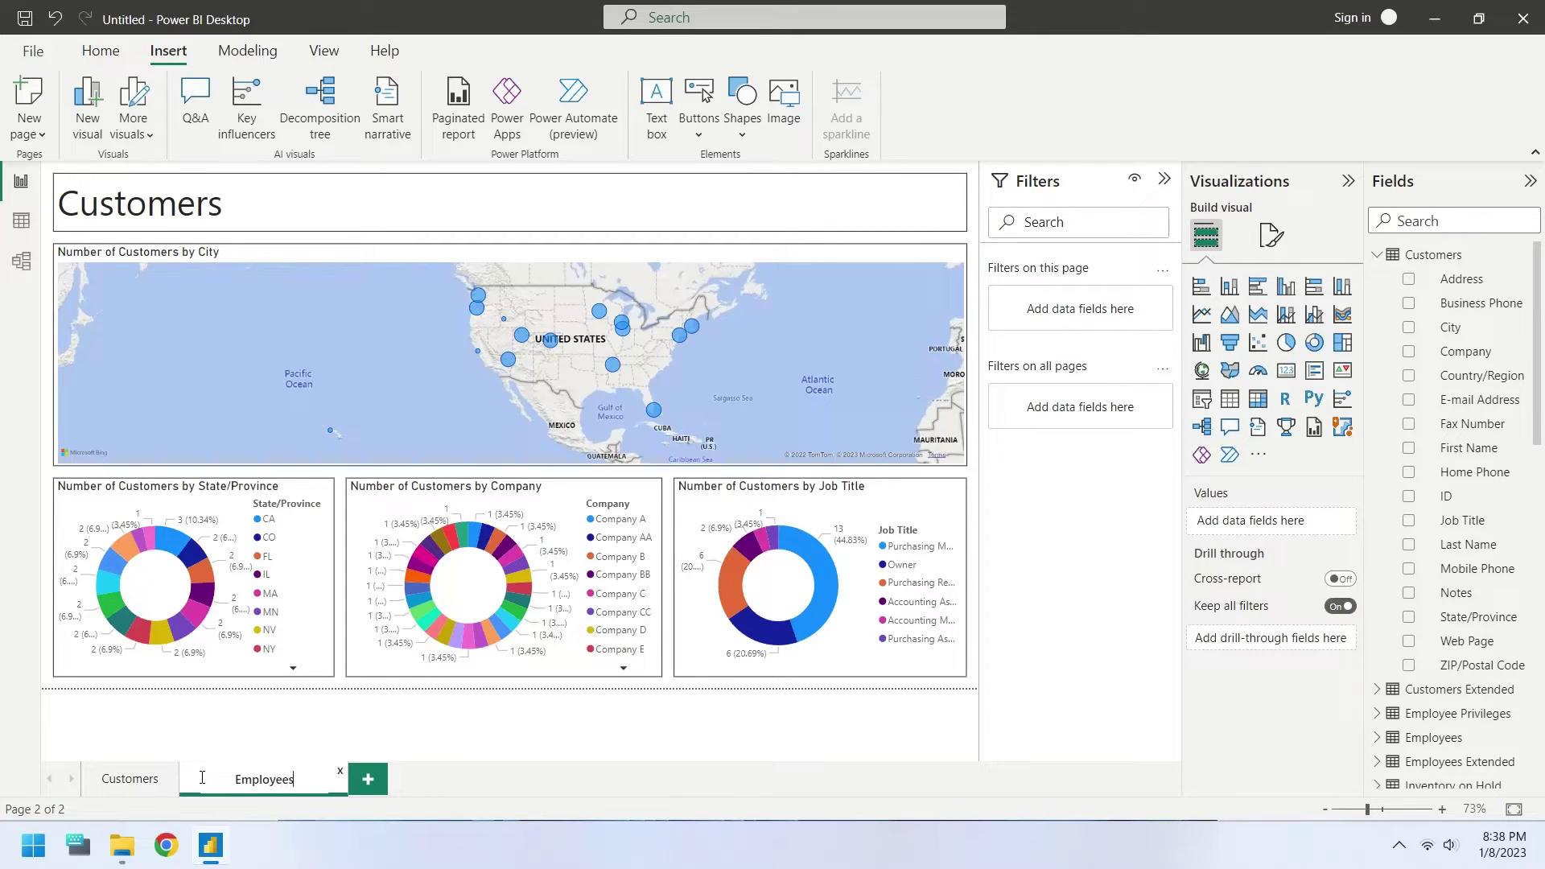
pyautogui.press('Return')
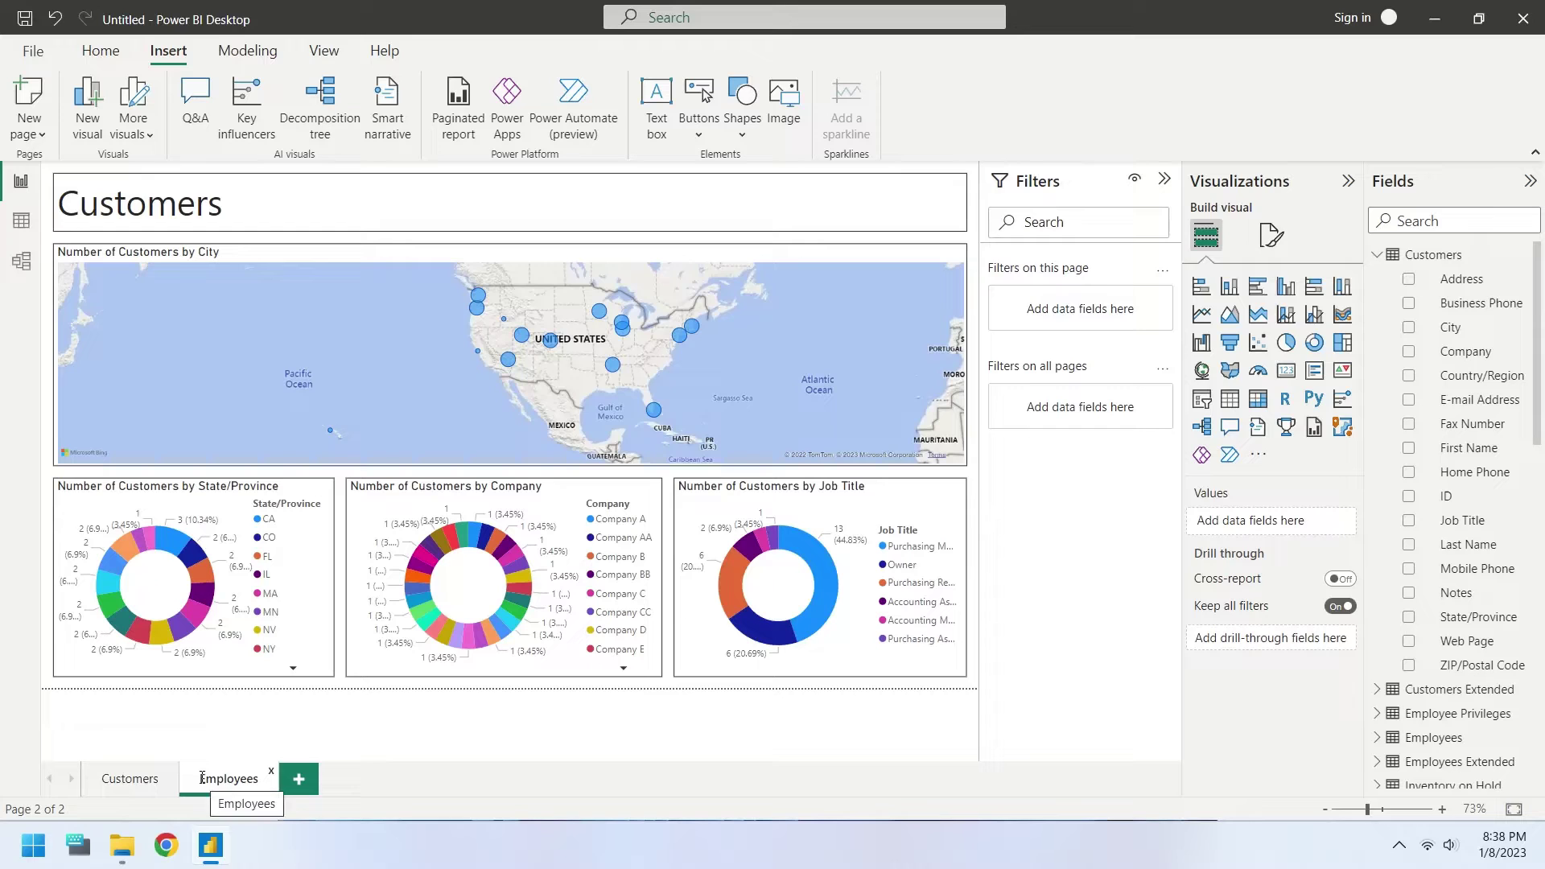
# Replace the map's location field on the Employees page with City from the Employees table.
pyautogui.click(287, 250)
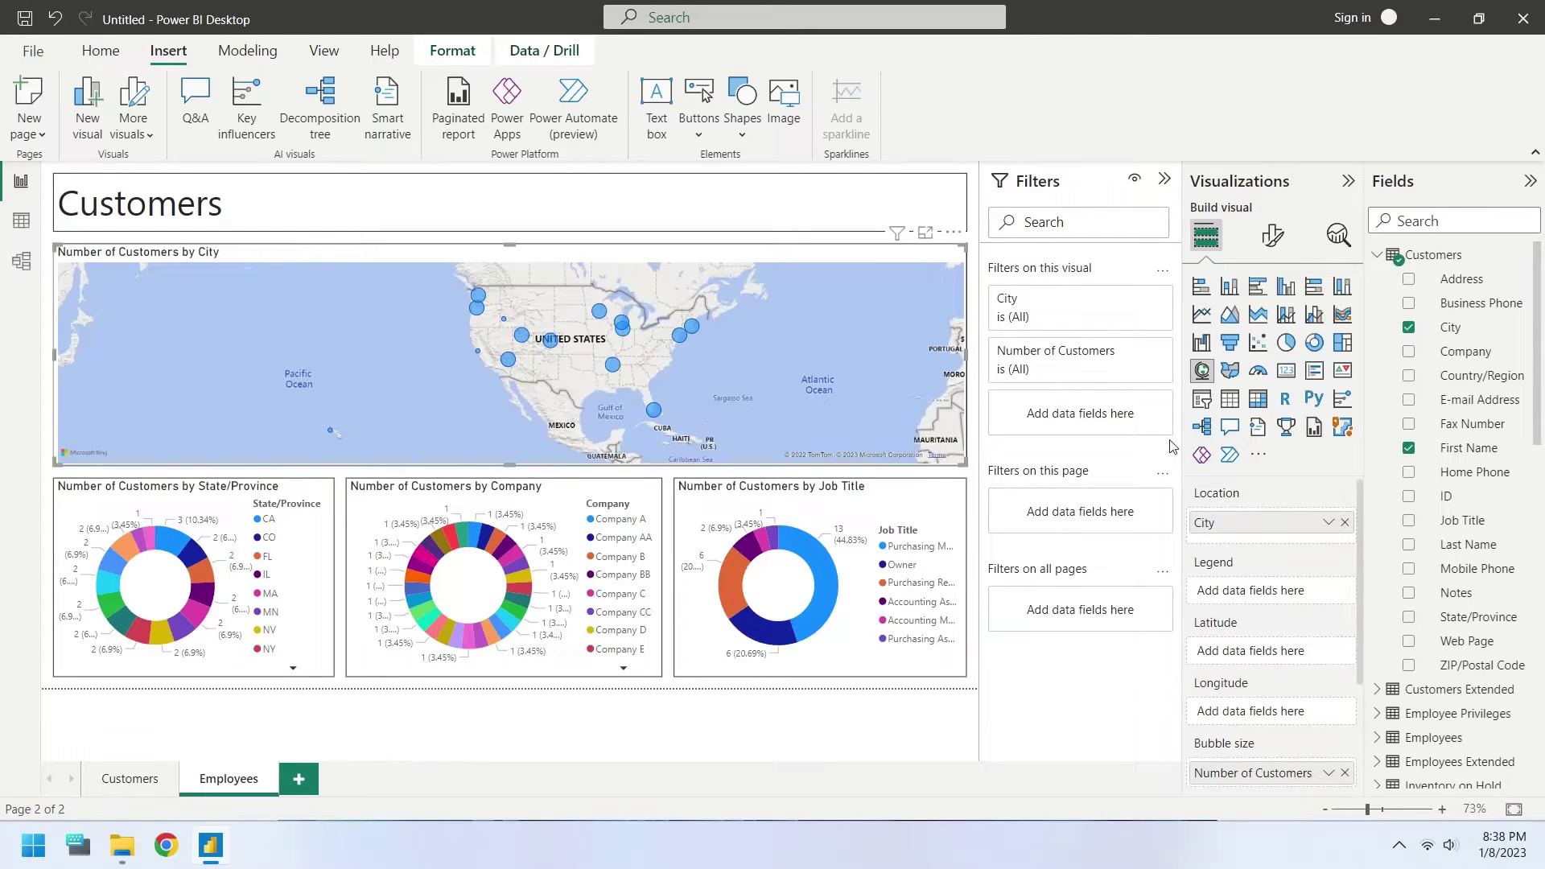
pyautogui.click(1376, 256)
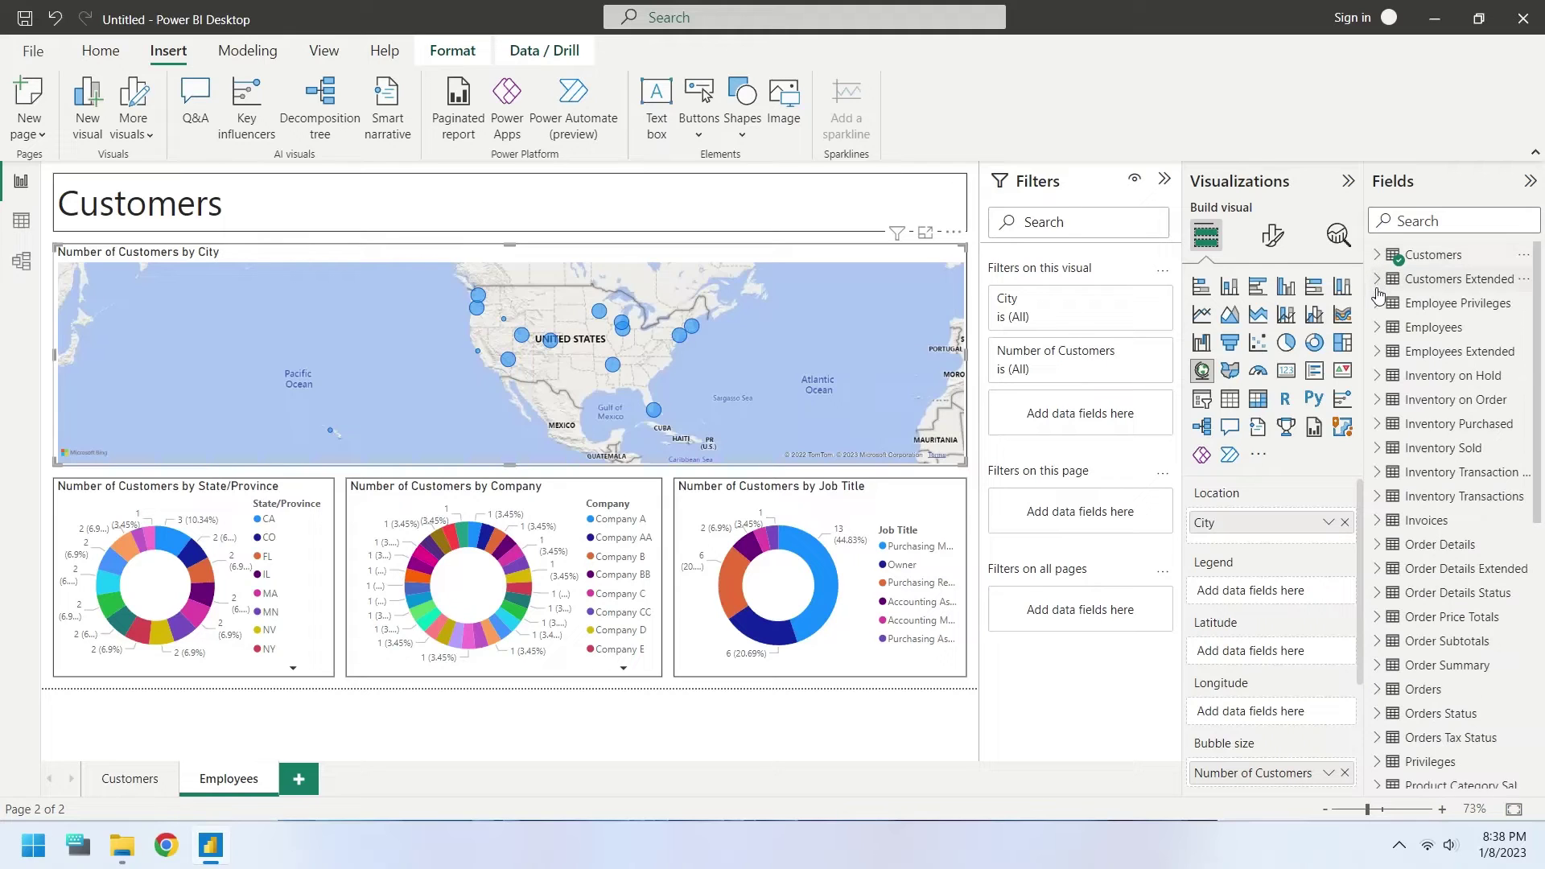
pyautogui.click(1377, 330)
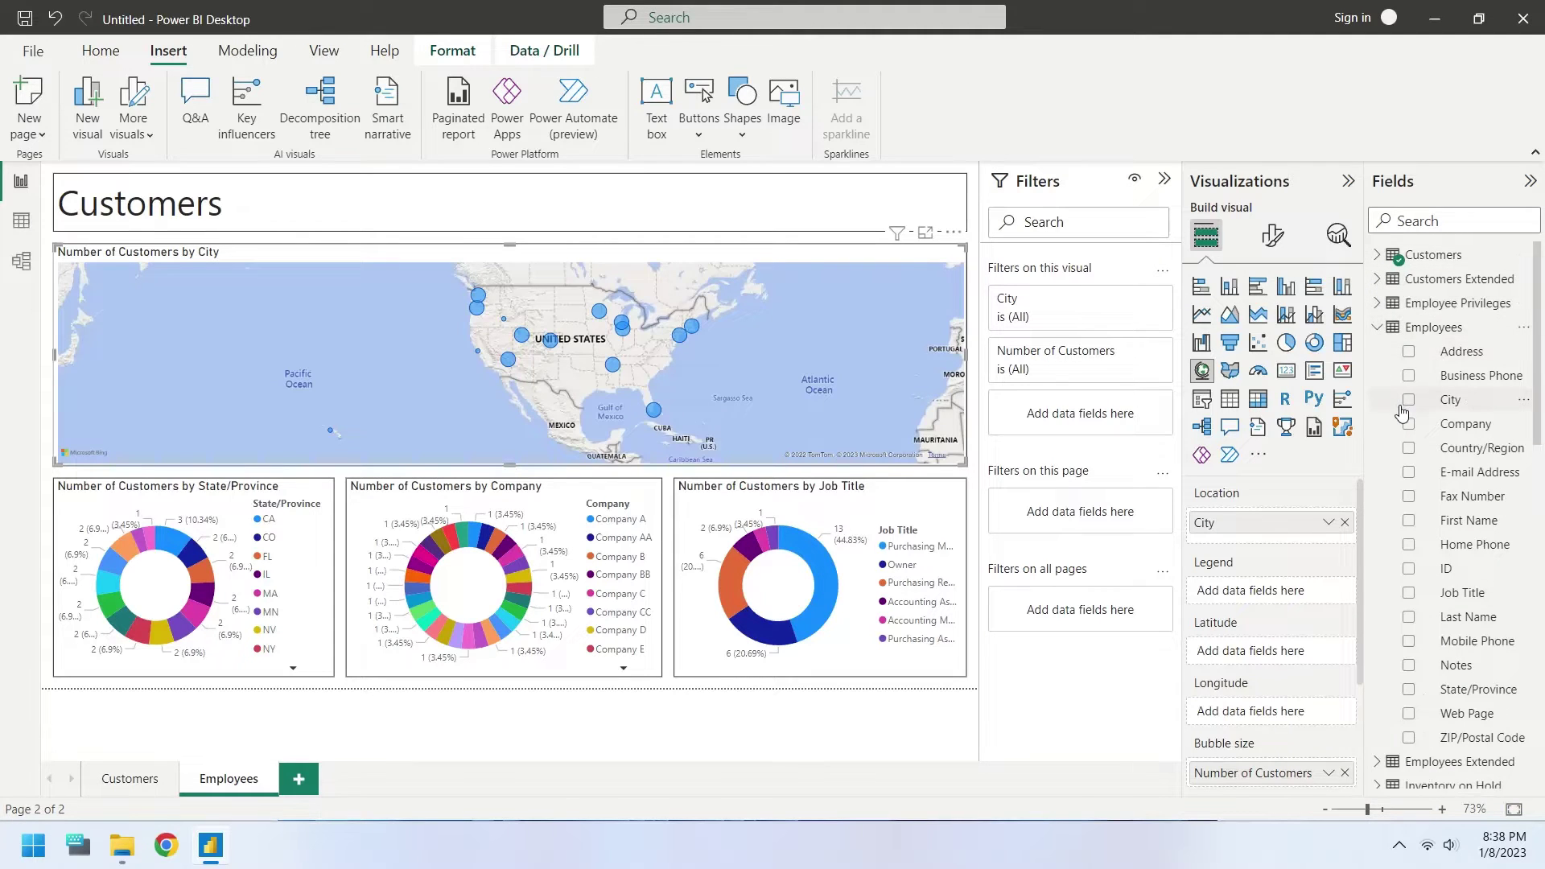
pyautogui.click(1346, 523)
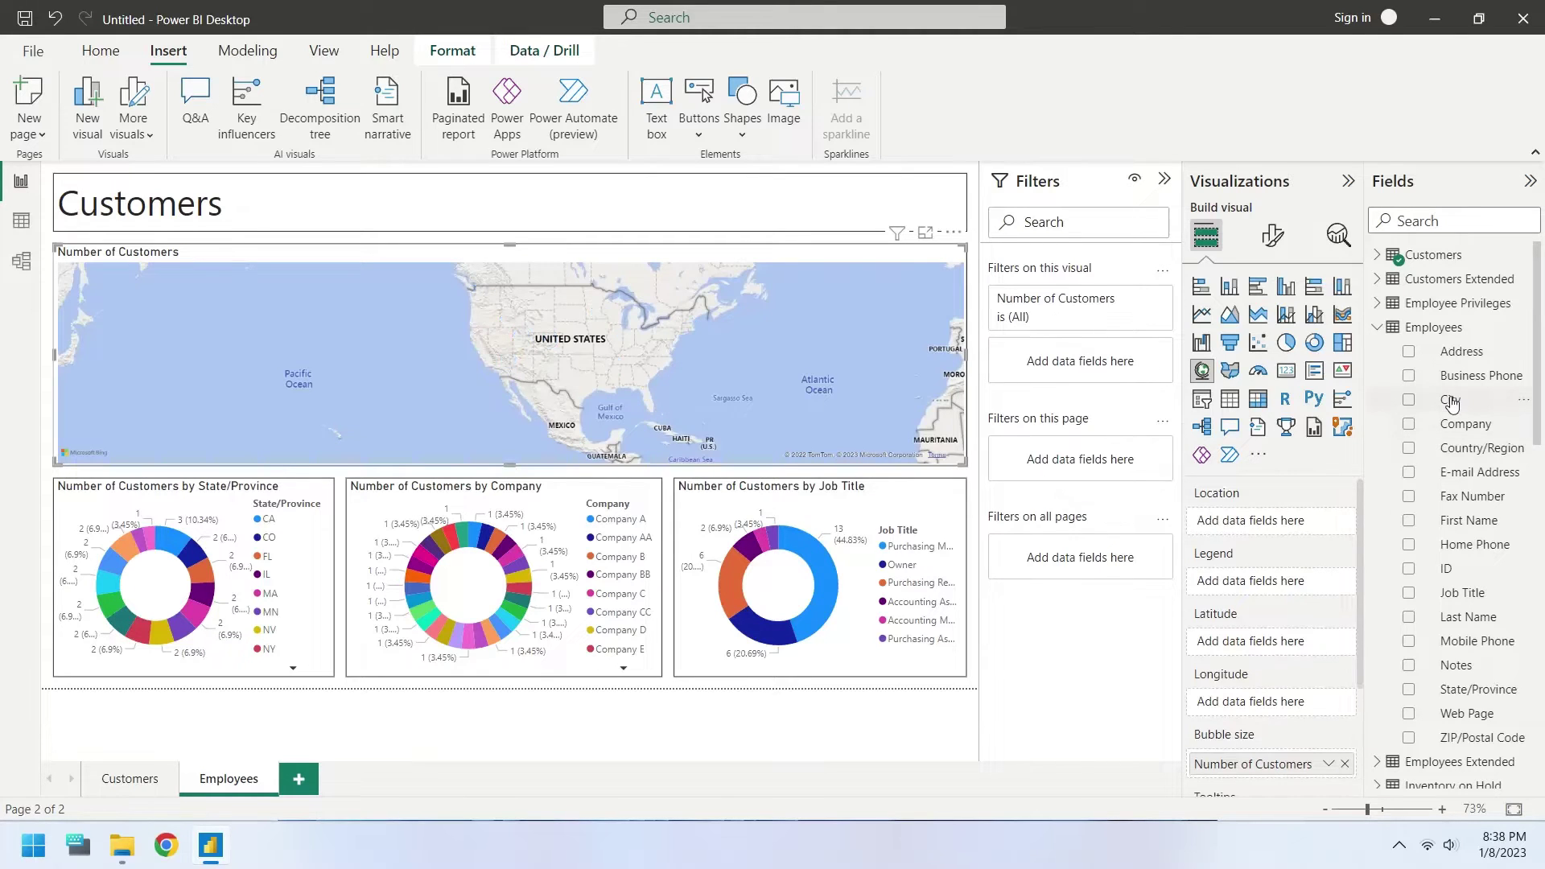
pyautogui.moveTo(1452, 403); pyautogui.dragTo(1298, 530)
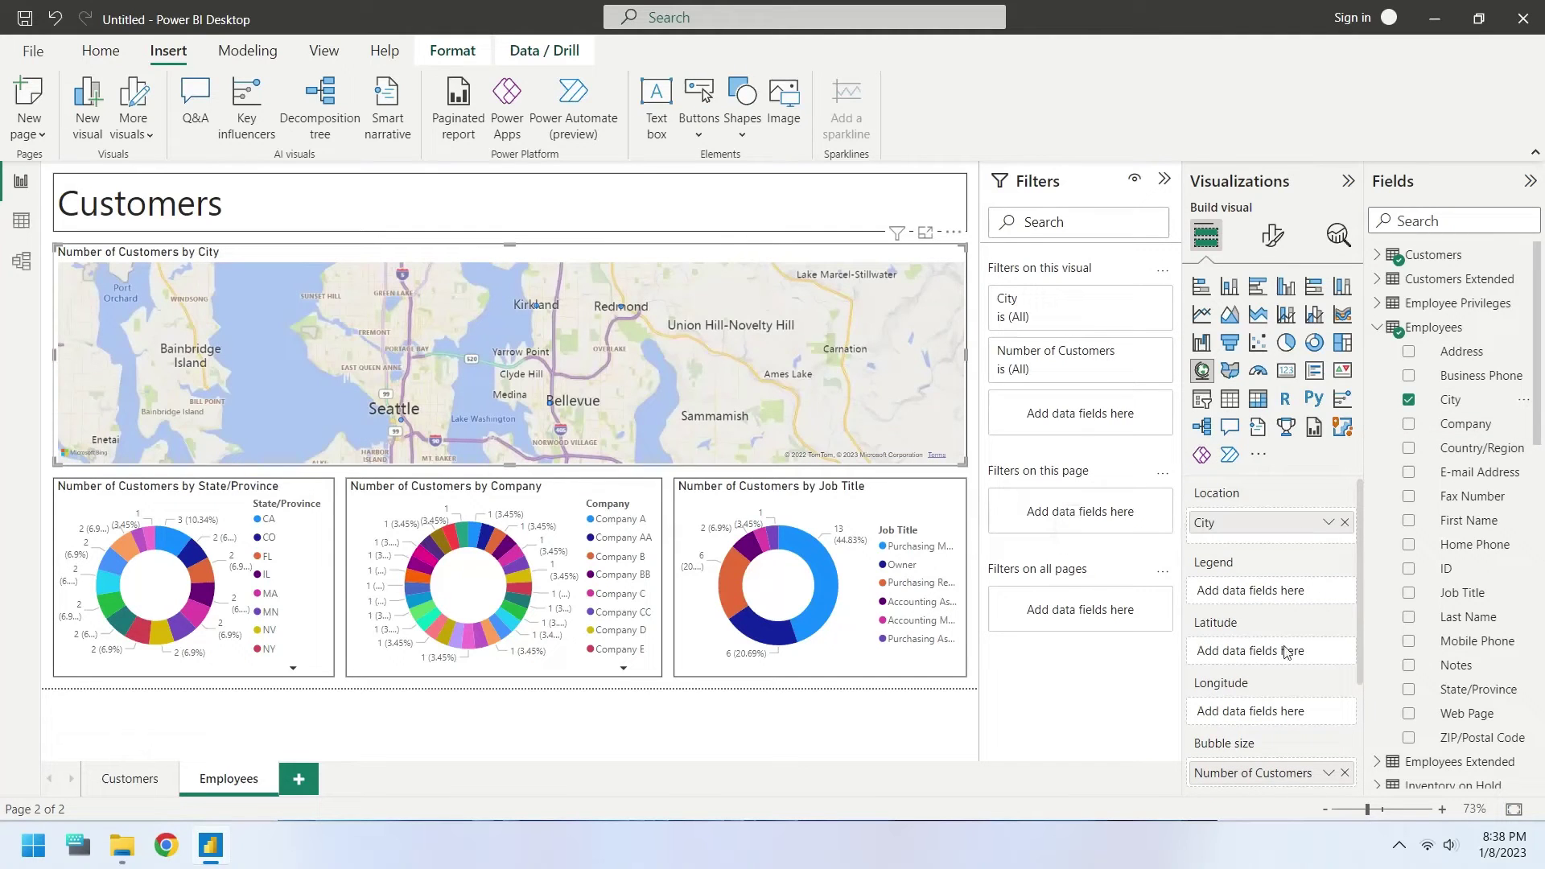
# Replace the map's bubble size with the count of First Name from the Employees table, renamed Number of Employees.
pyautogui.click(1344, 772)
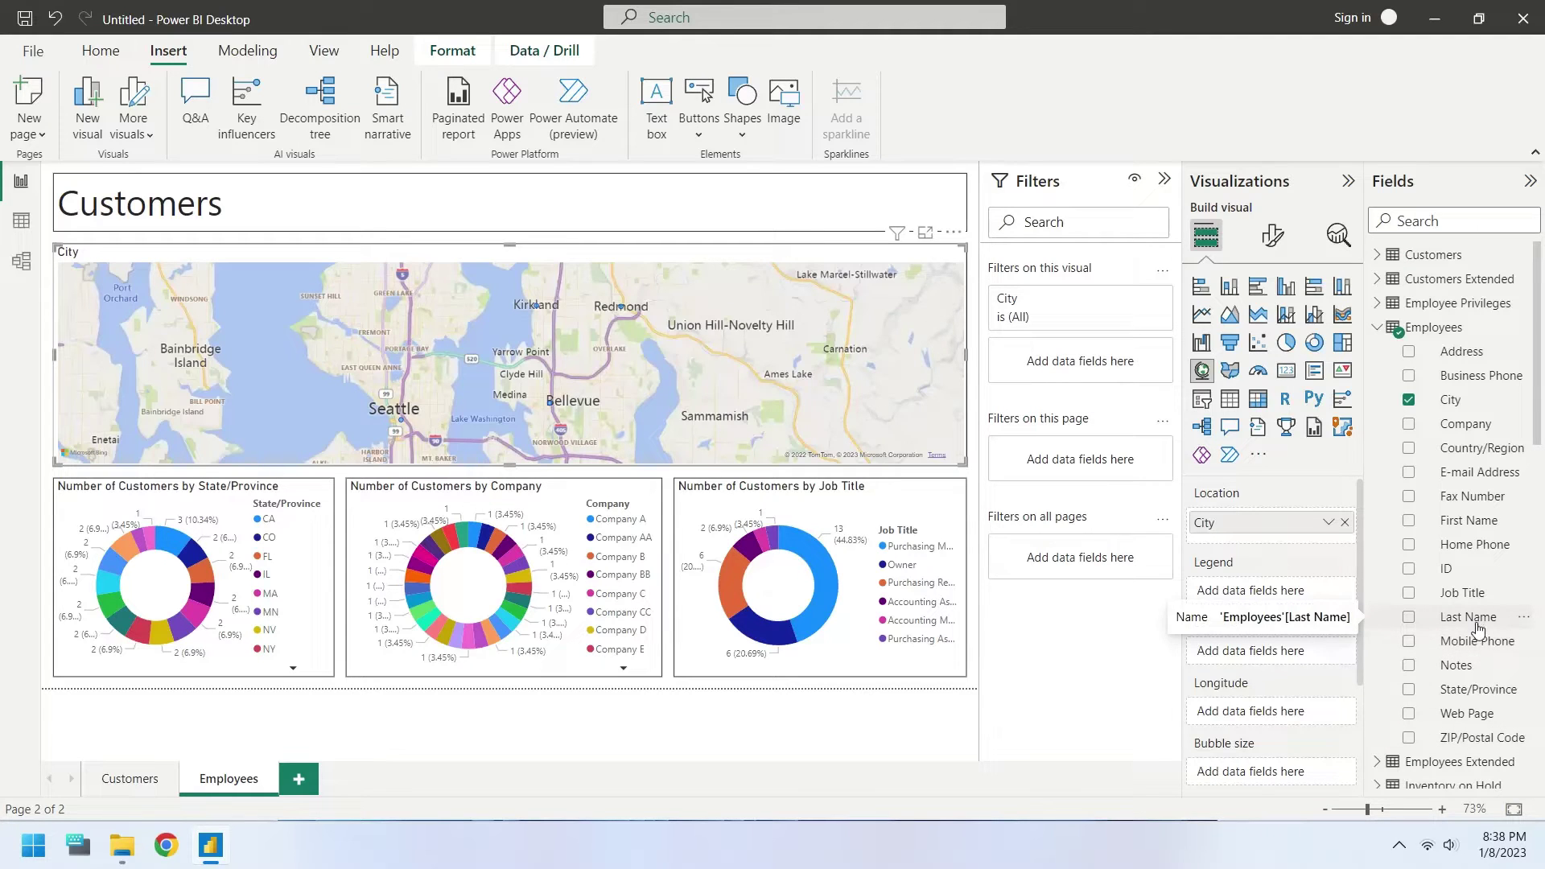
pyautogui.moveTo(1472, 520); pyautogui.dragTo(1303, 771)
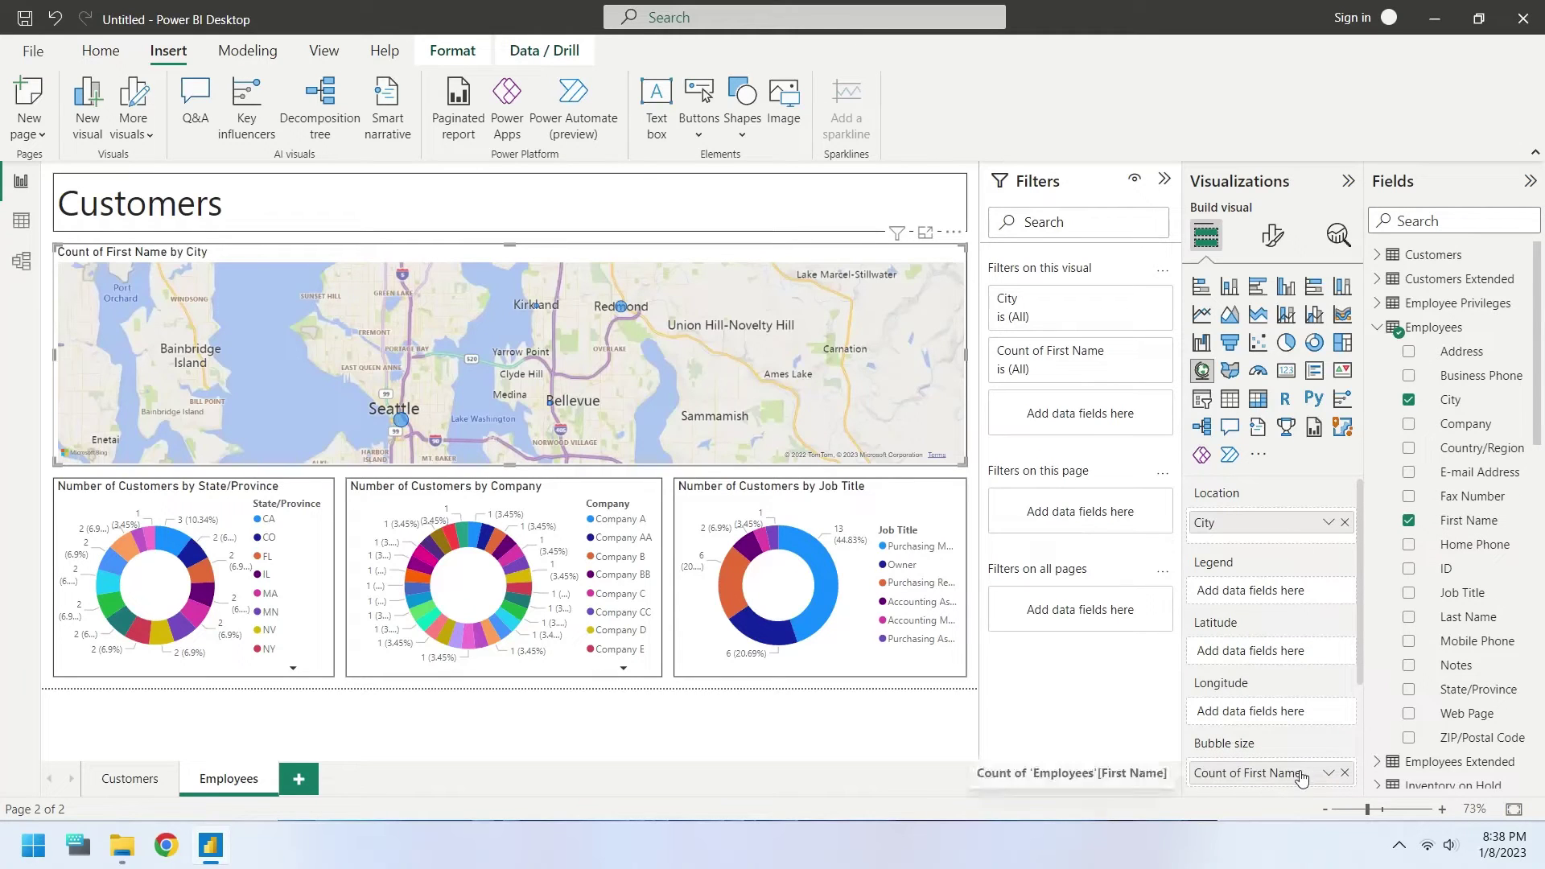
pyautogui.doubleClick(1301, 774)
pyautogui.write('Numb')
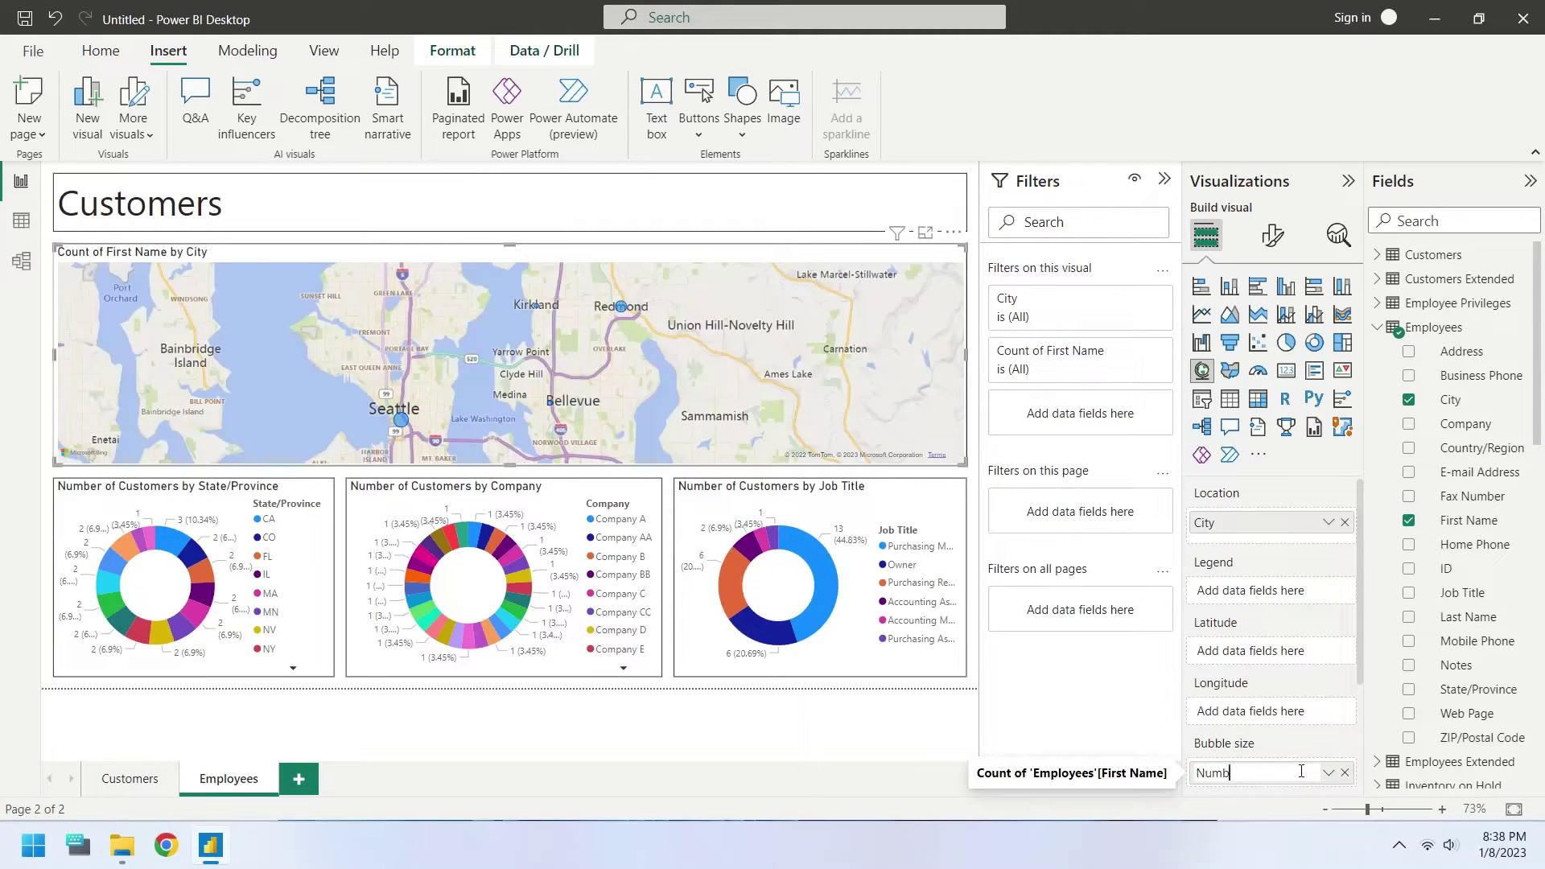
pyautogui.write('er of Employees')
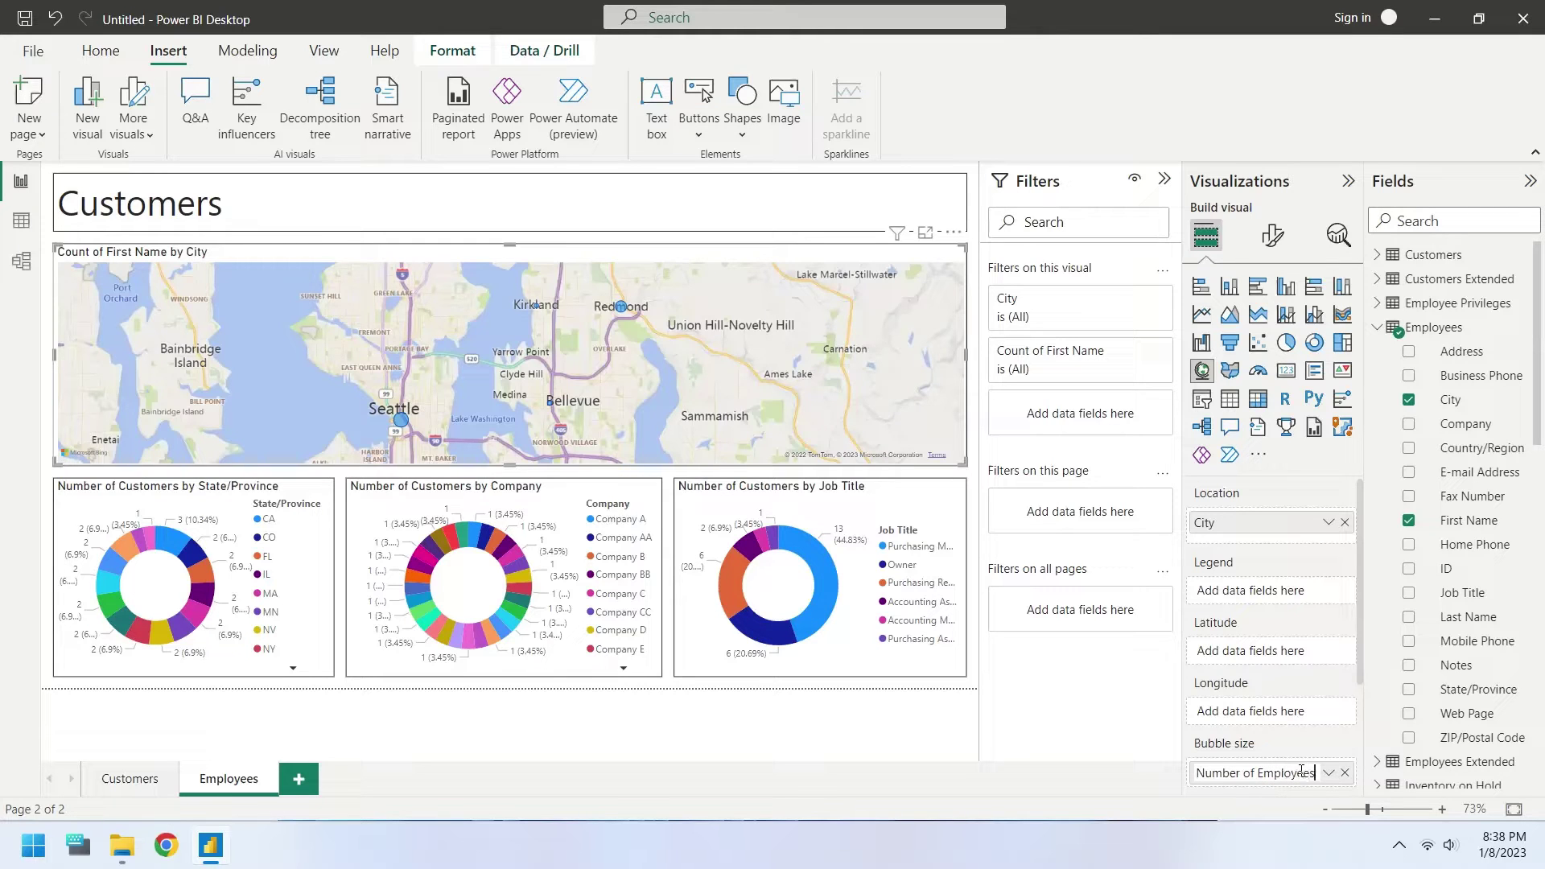
pyautogui.press('Return')
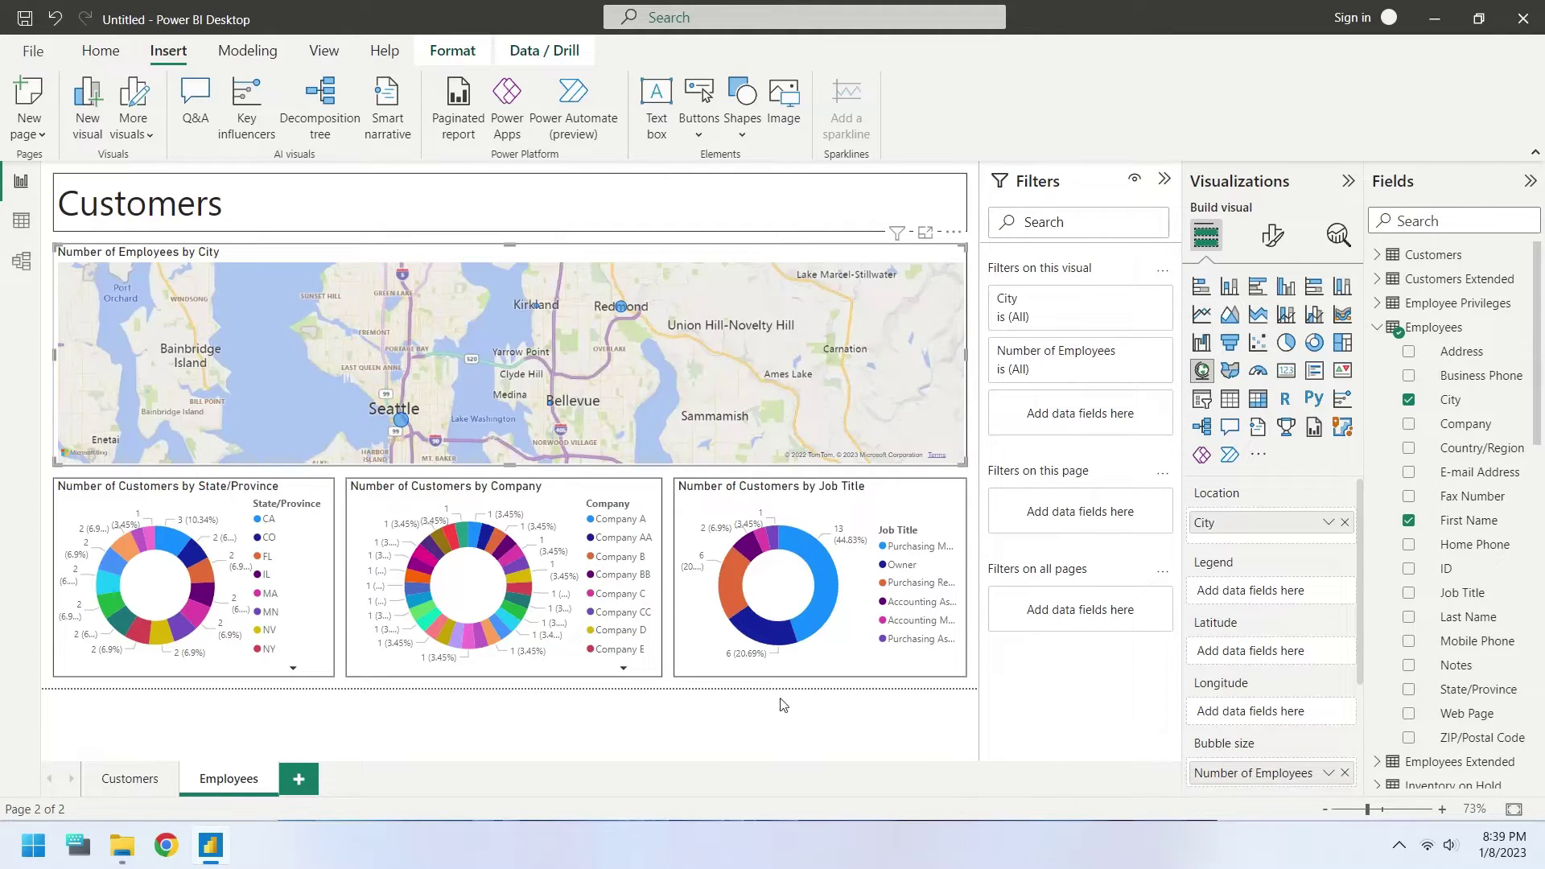
# Switch the State/Province donut to Employees data, with First Name count renamed Number of Employees as values and State/Province as legend.
pyautogui.click(330, 593)
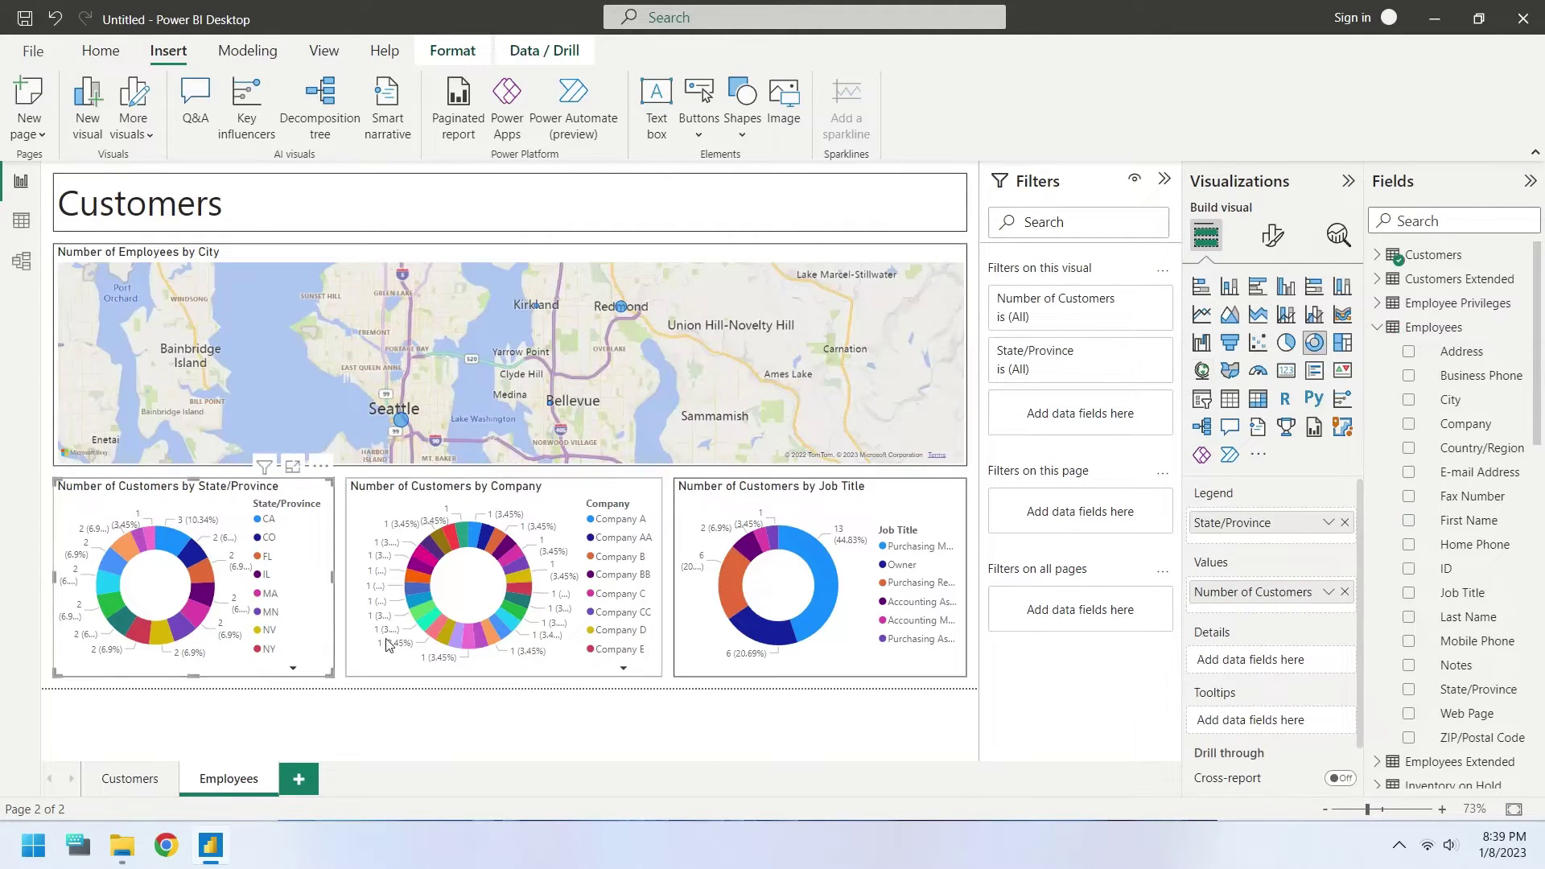
pyautogui.click(1343, 593)
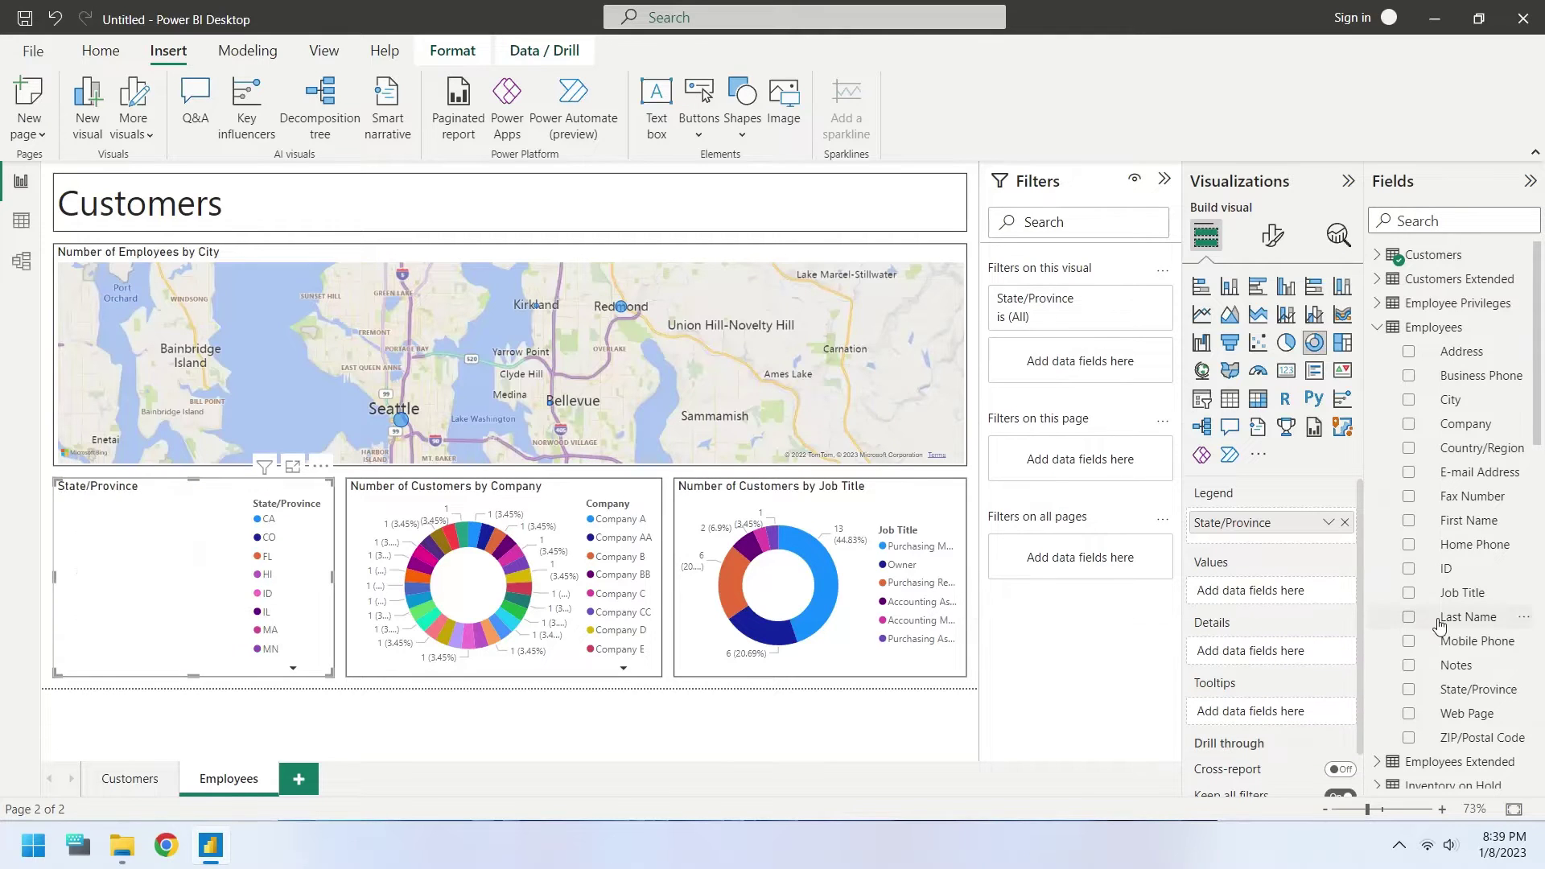
pyautogui.moveTo(1478, 523); pyautogui.dragTo(1271, 599)
pyautogui.doubleClick(1268, 605)
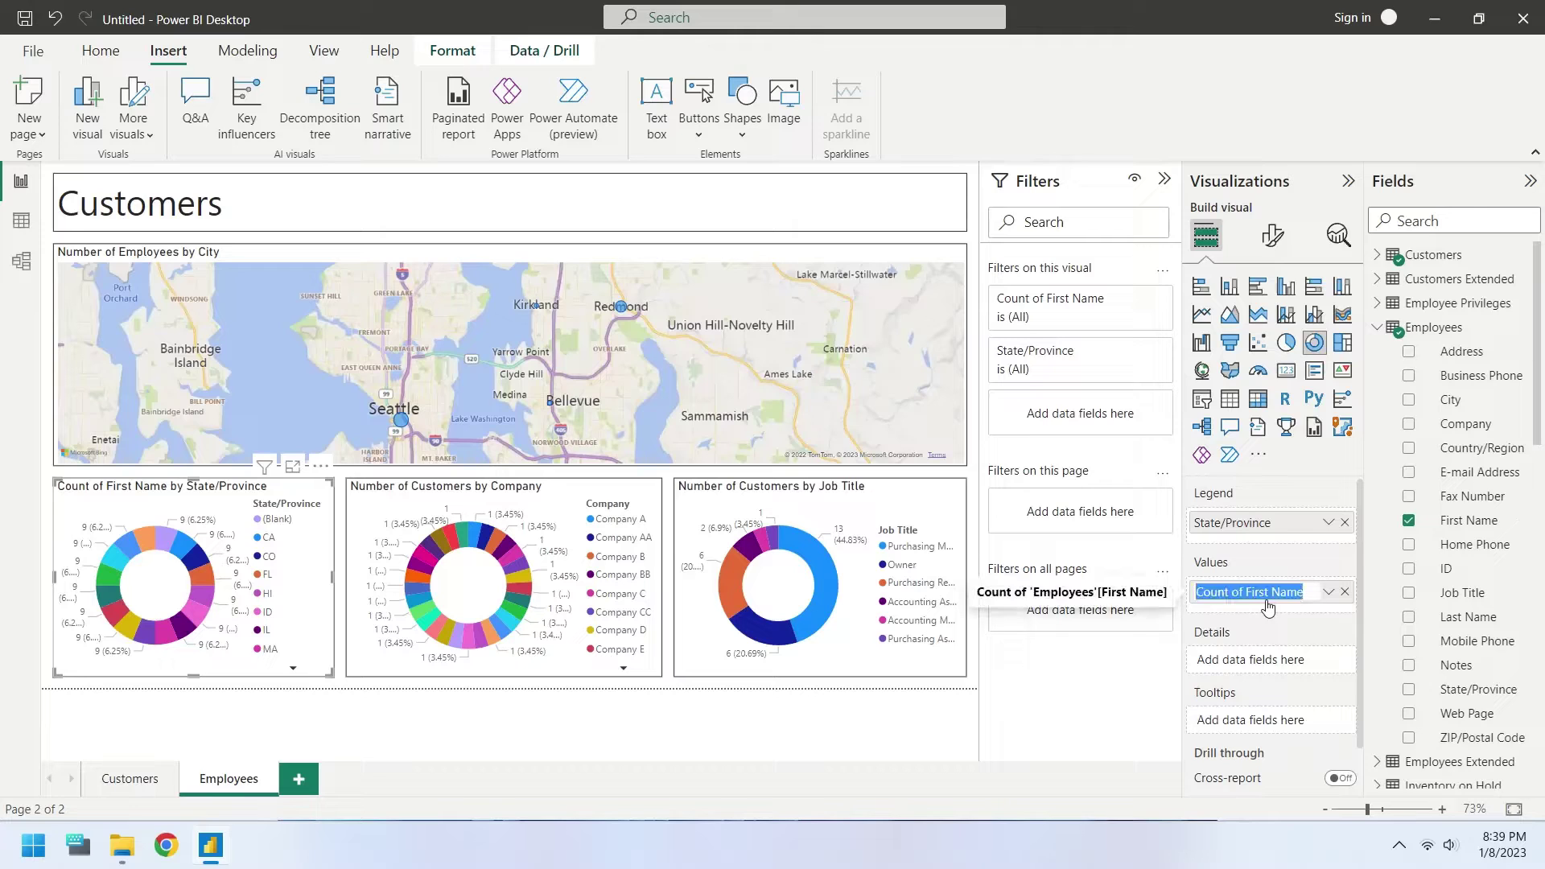
pyautogui.write('Number of Employe')
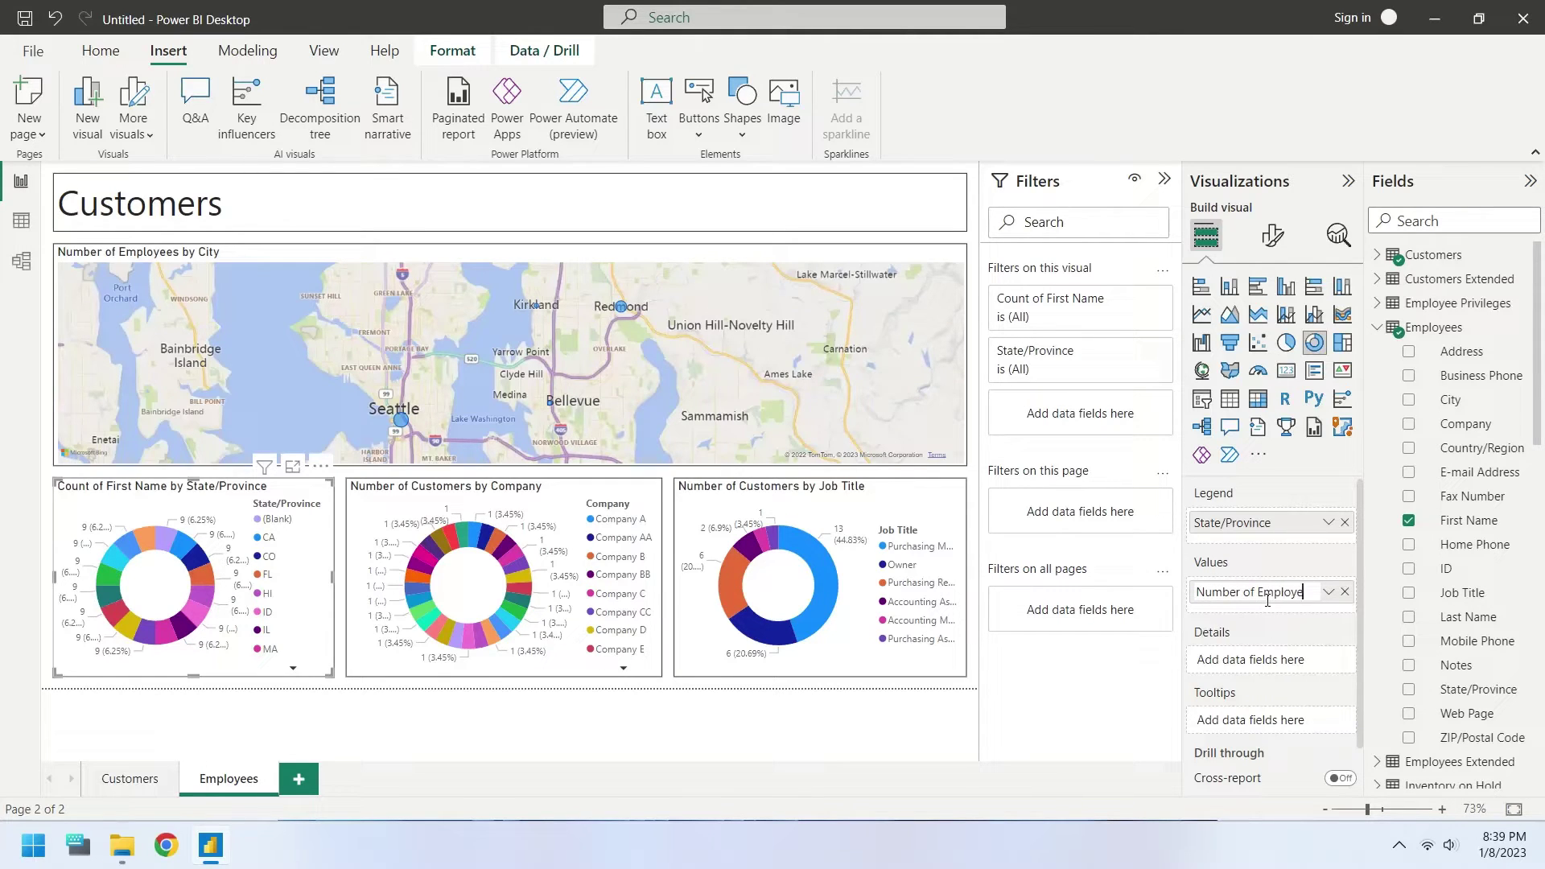
pyautogui.write('es')
pyautogui.press('Return')
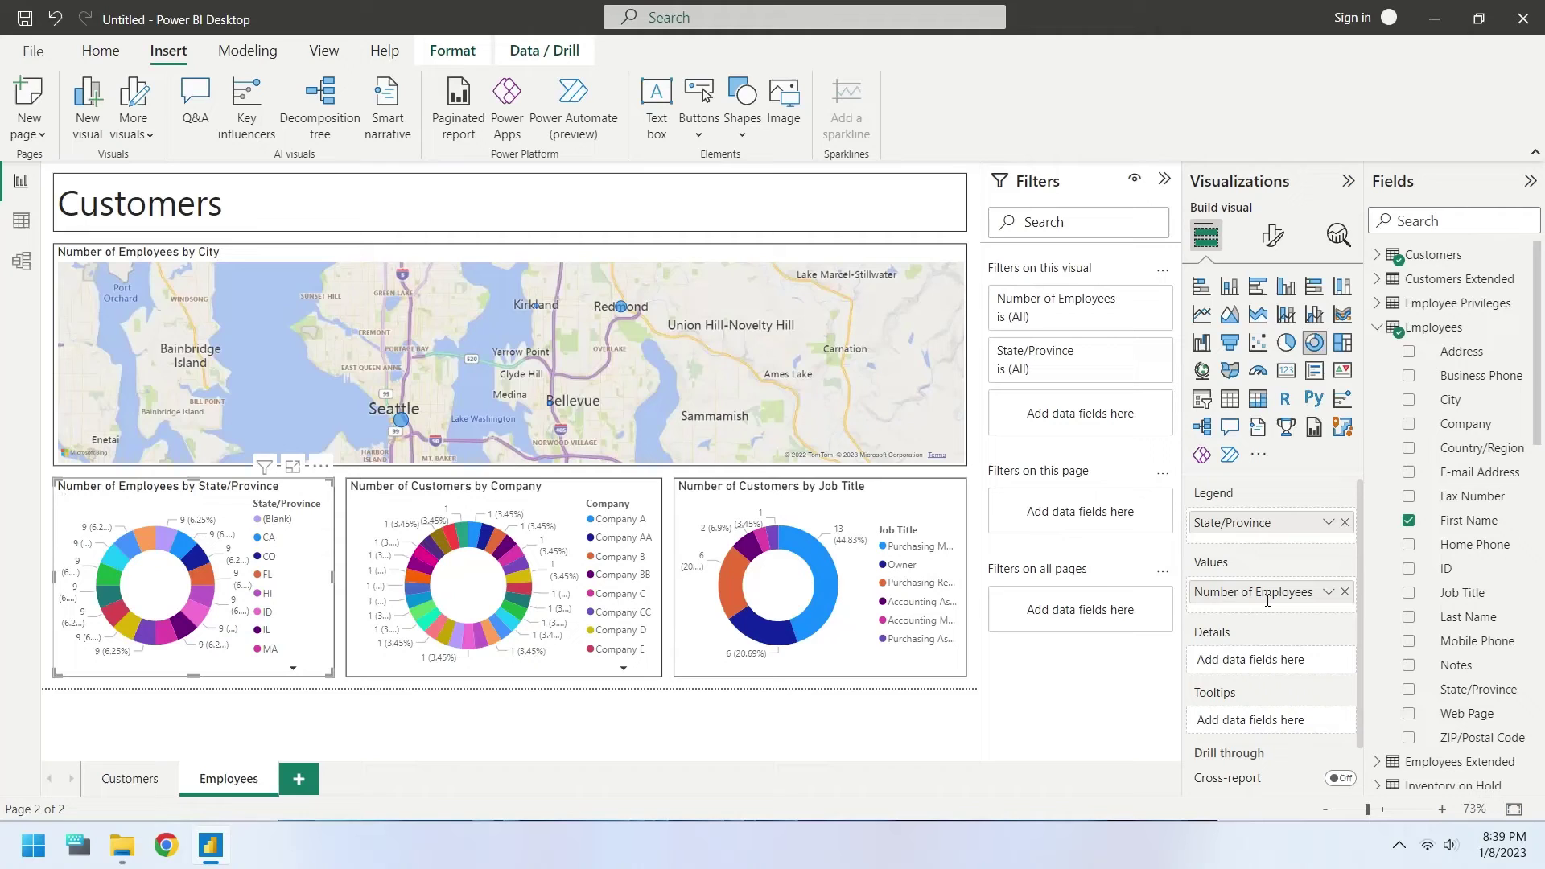
pyautogui.click(1344, 522)
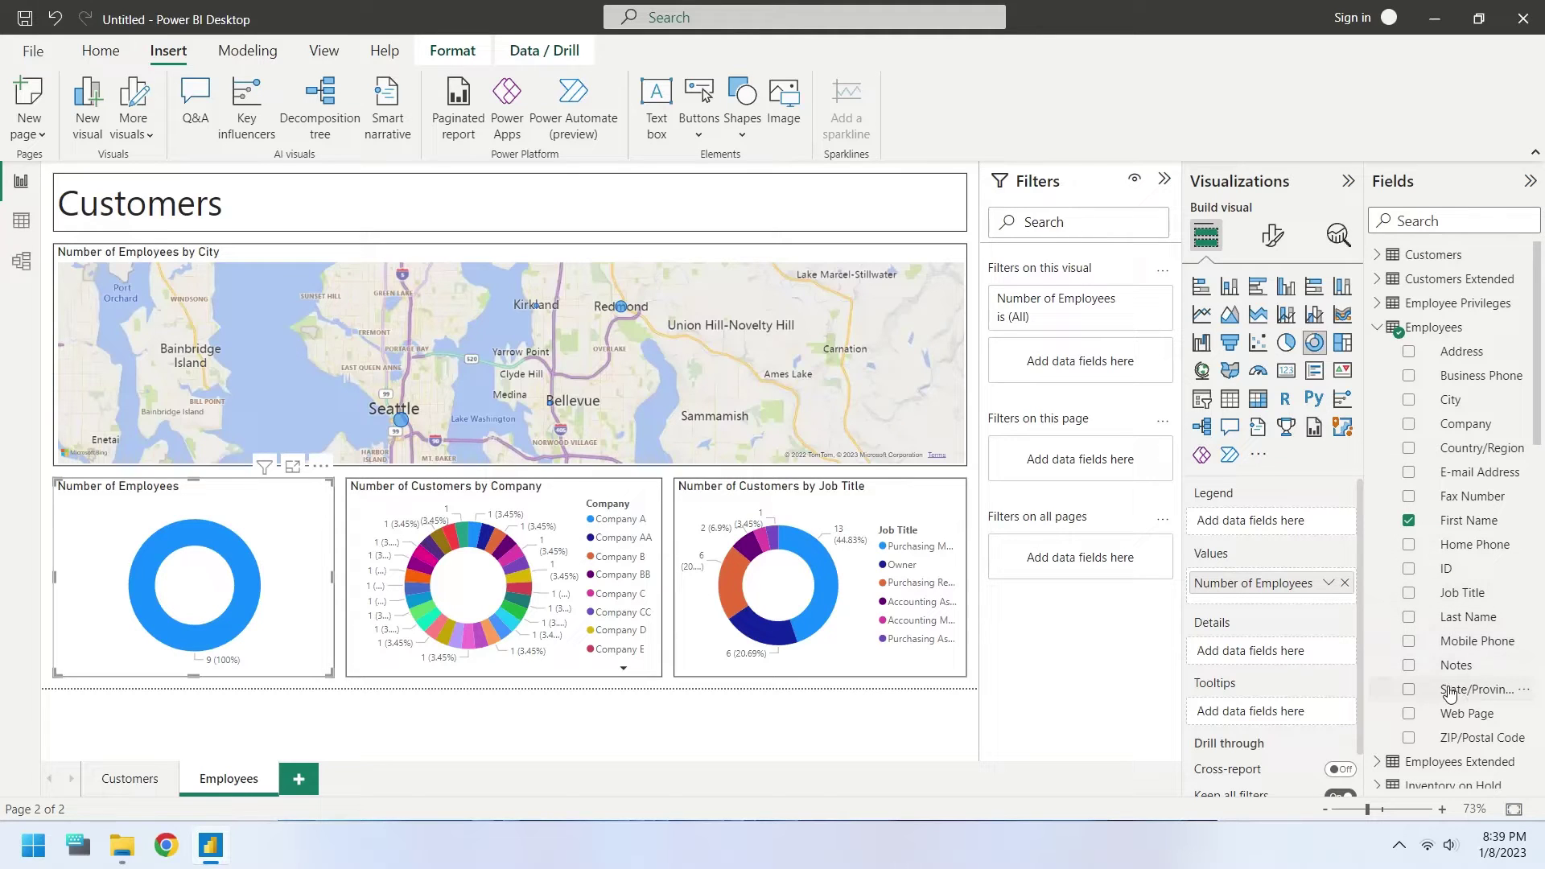
pyautogui.moveTo(1448, 693); pyautogui.dragTo(1278, 524)
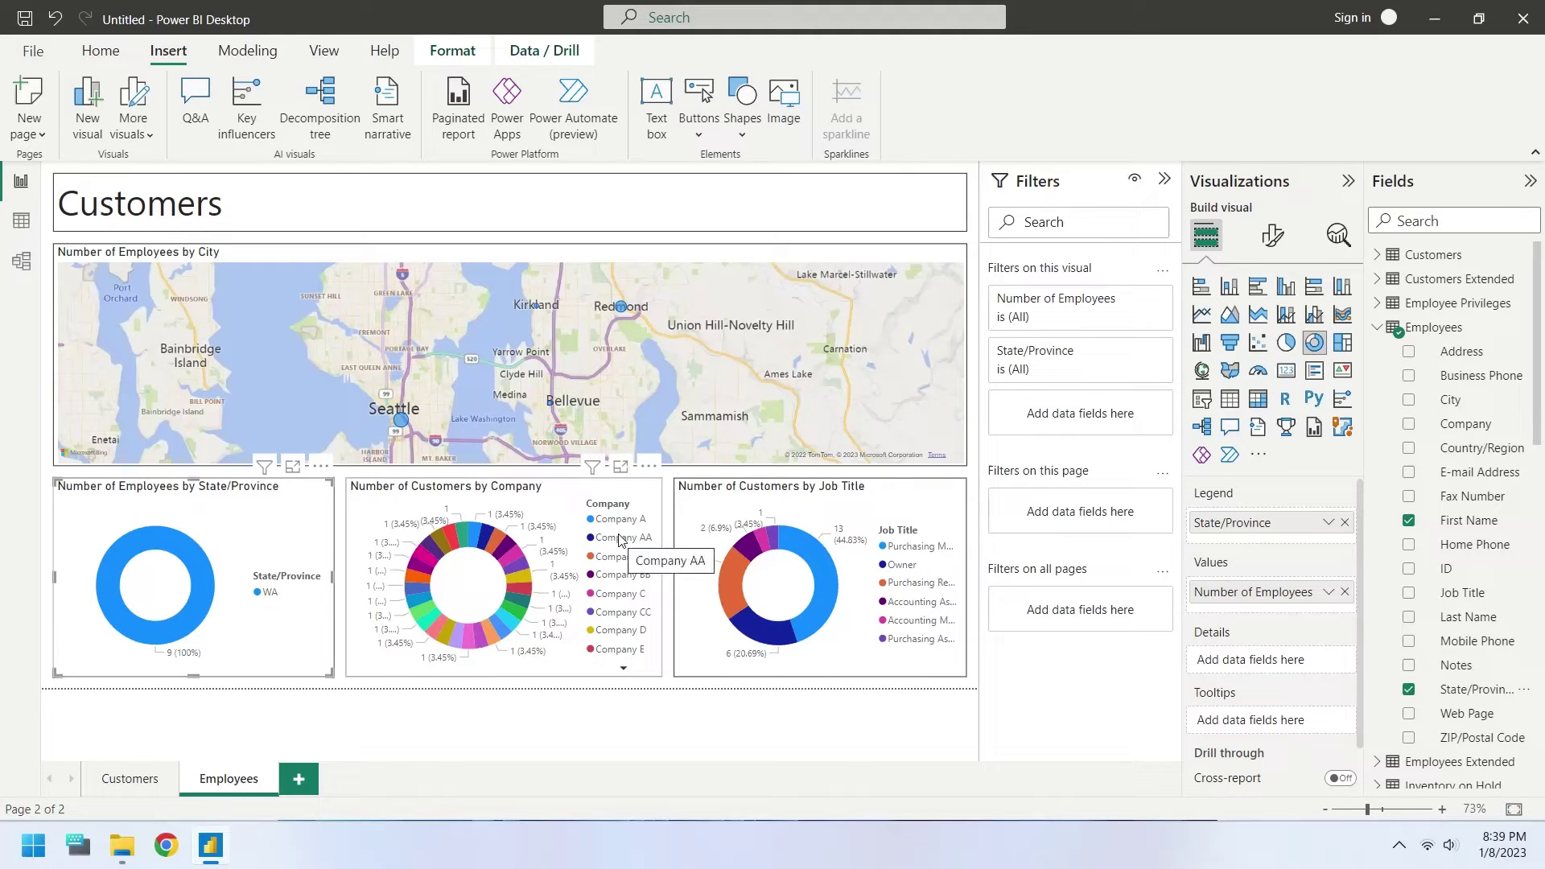
# Replace the customer Company donut with a copy of the State/Province employee donut that uses the Employees Company field as legend.
pyautogui.click(366, 505)
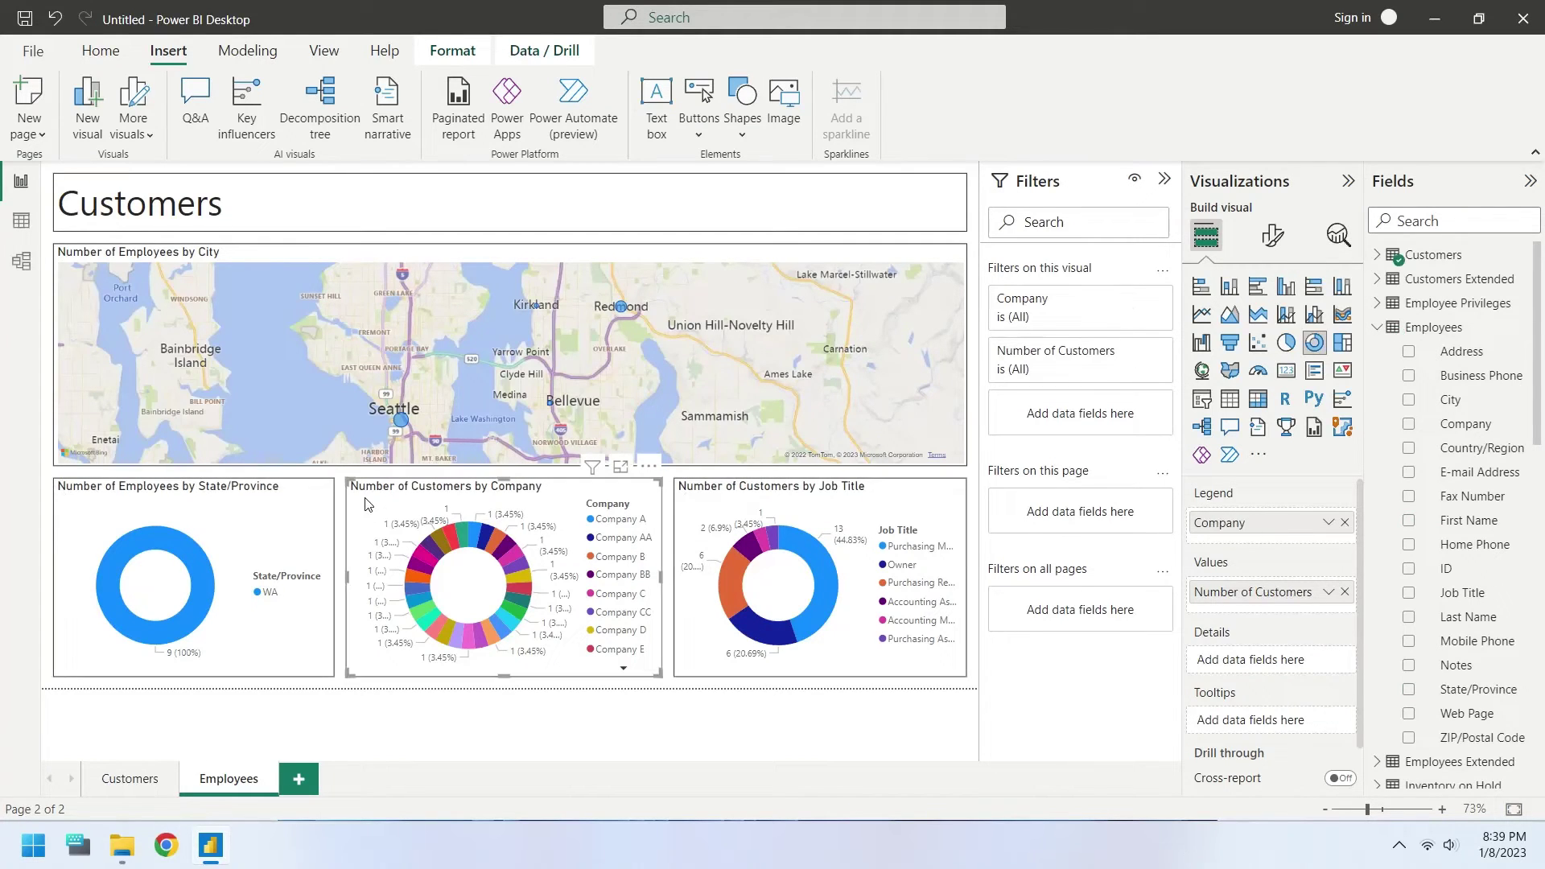
pyautogui.press('Delete')
pyautogui.click(311, 520)
pyautogui.hotkey('ctrl', 'c')
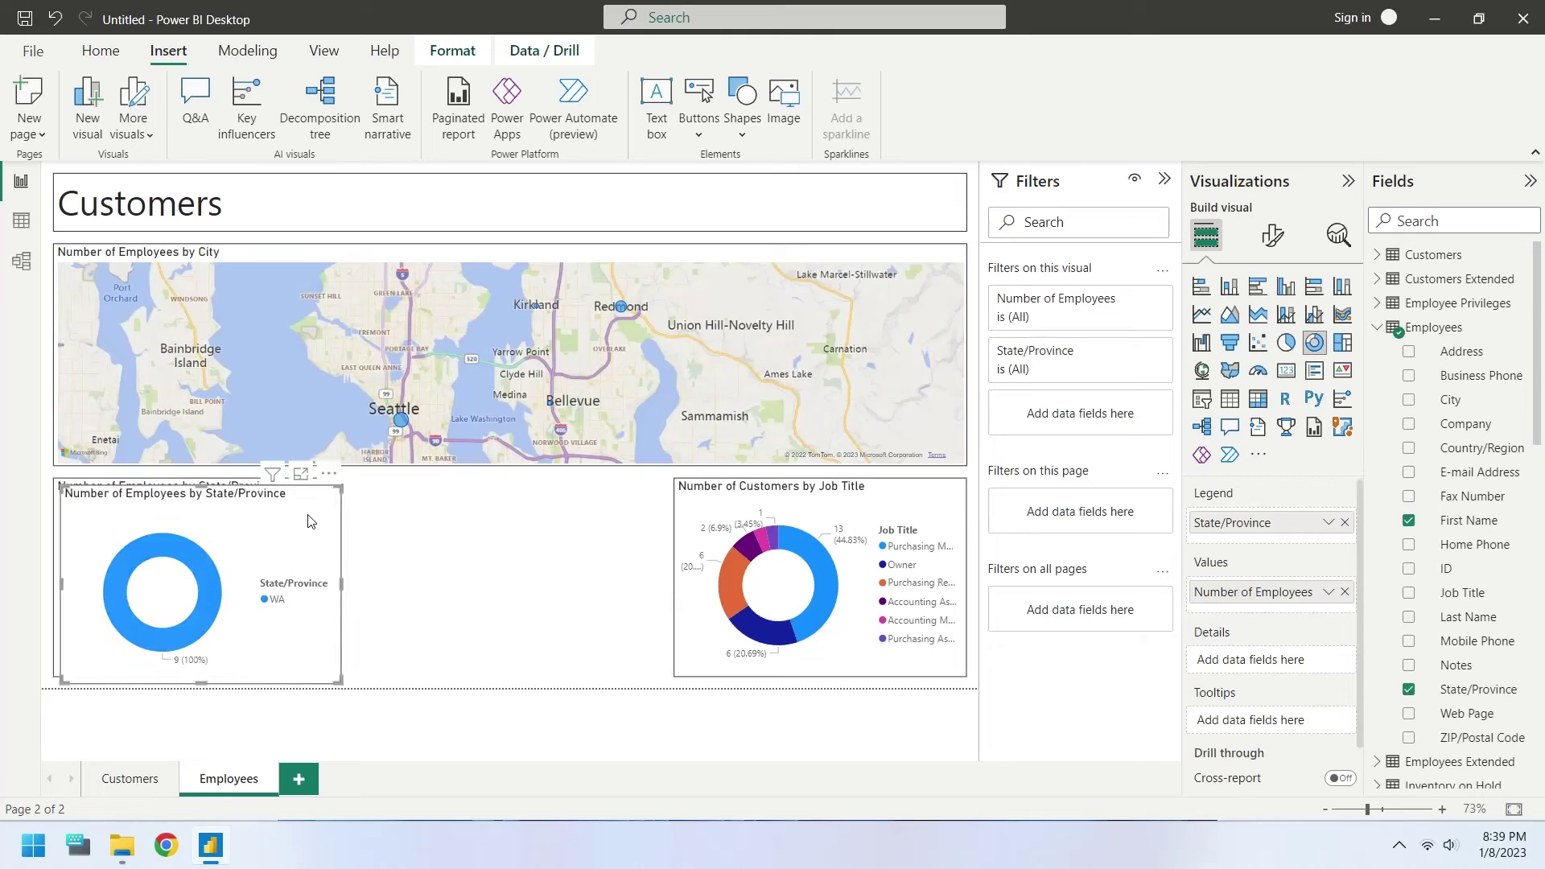
pyautogui.hotkey('ctrl', 'v')
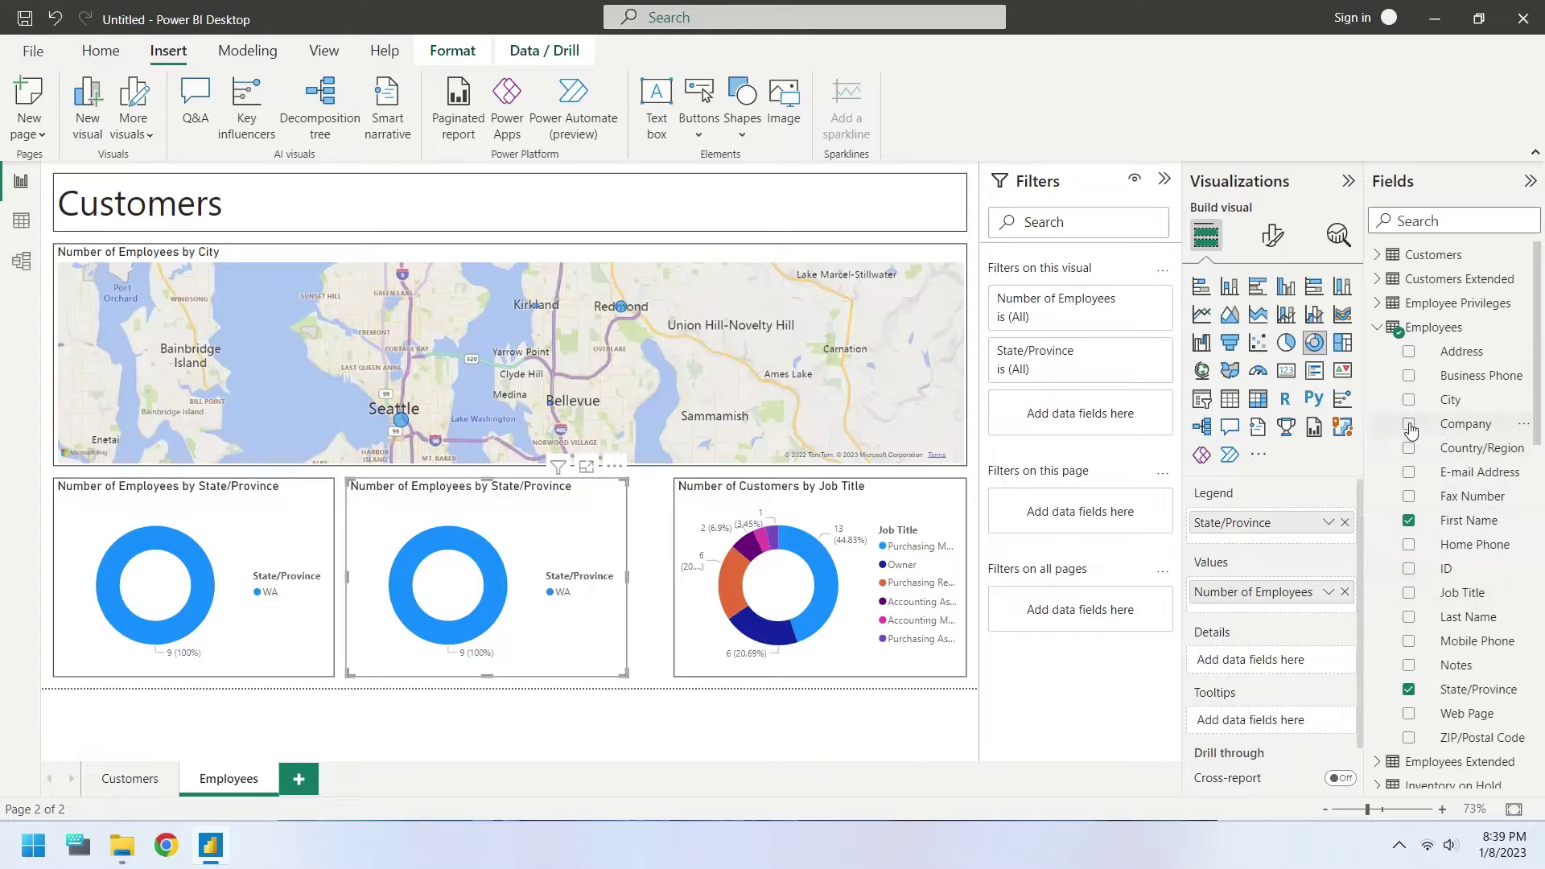
pyautogui.click(1344, 522)
pyautogui.moveTo(1465, 424); pyautogui.dragTo(1324, 528)
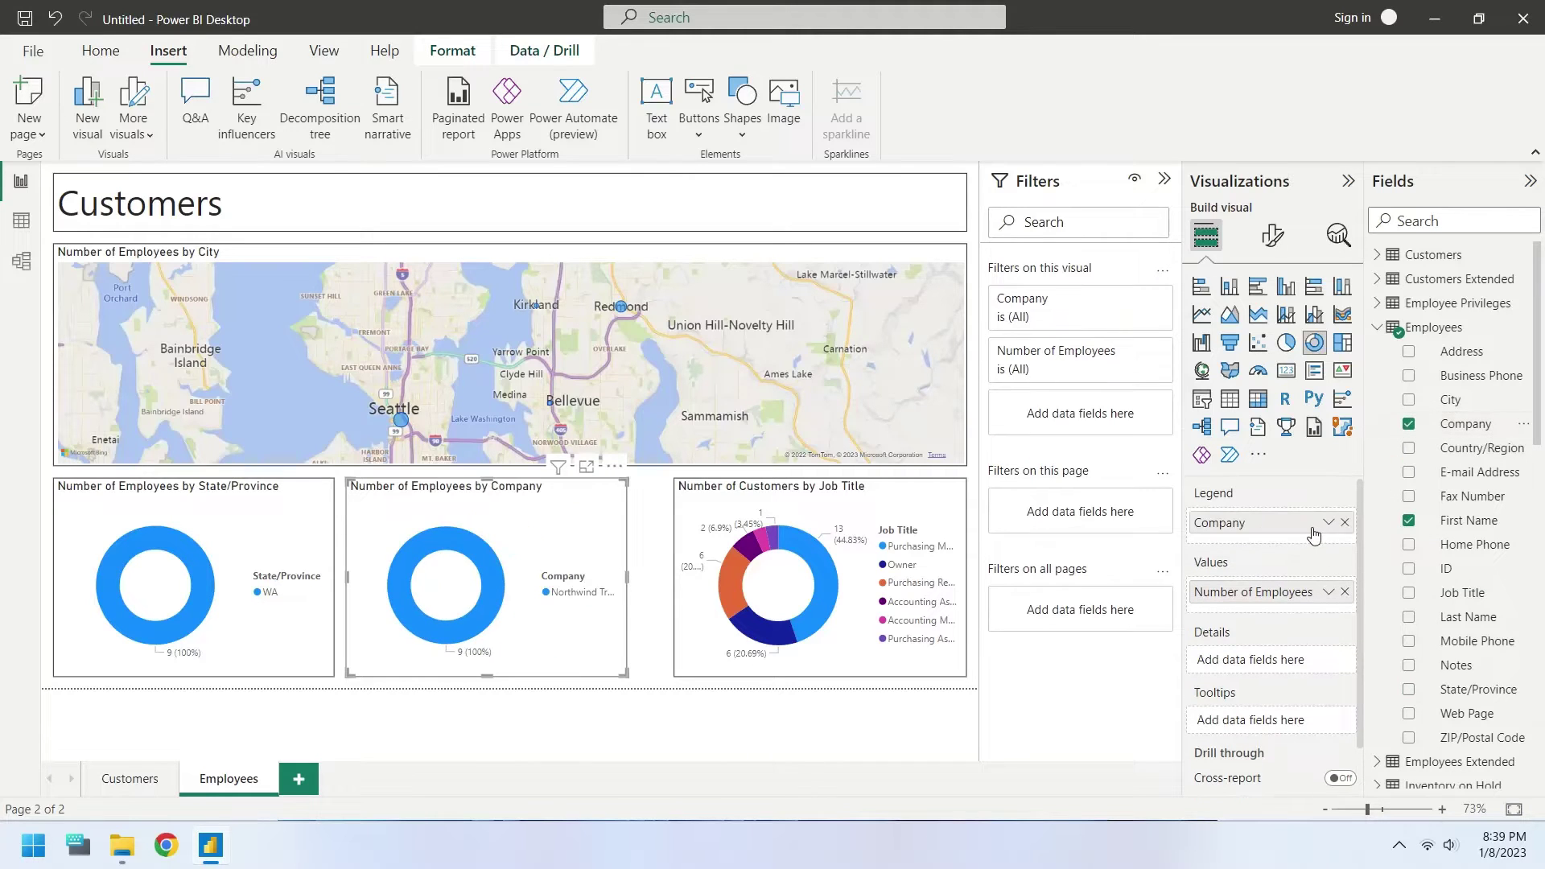
# Replace the customer Job Title donut with a copy of the employee Company donut, widened to the map's right edge.
pyautogui.click(683, 515)
pyautogui.press('Delete')
pyautogui.click(581, 518)
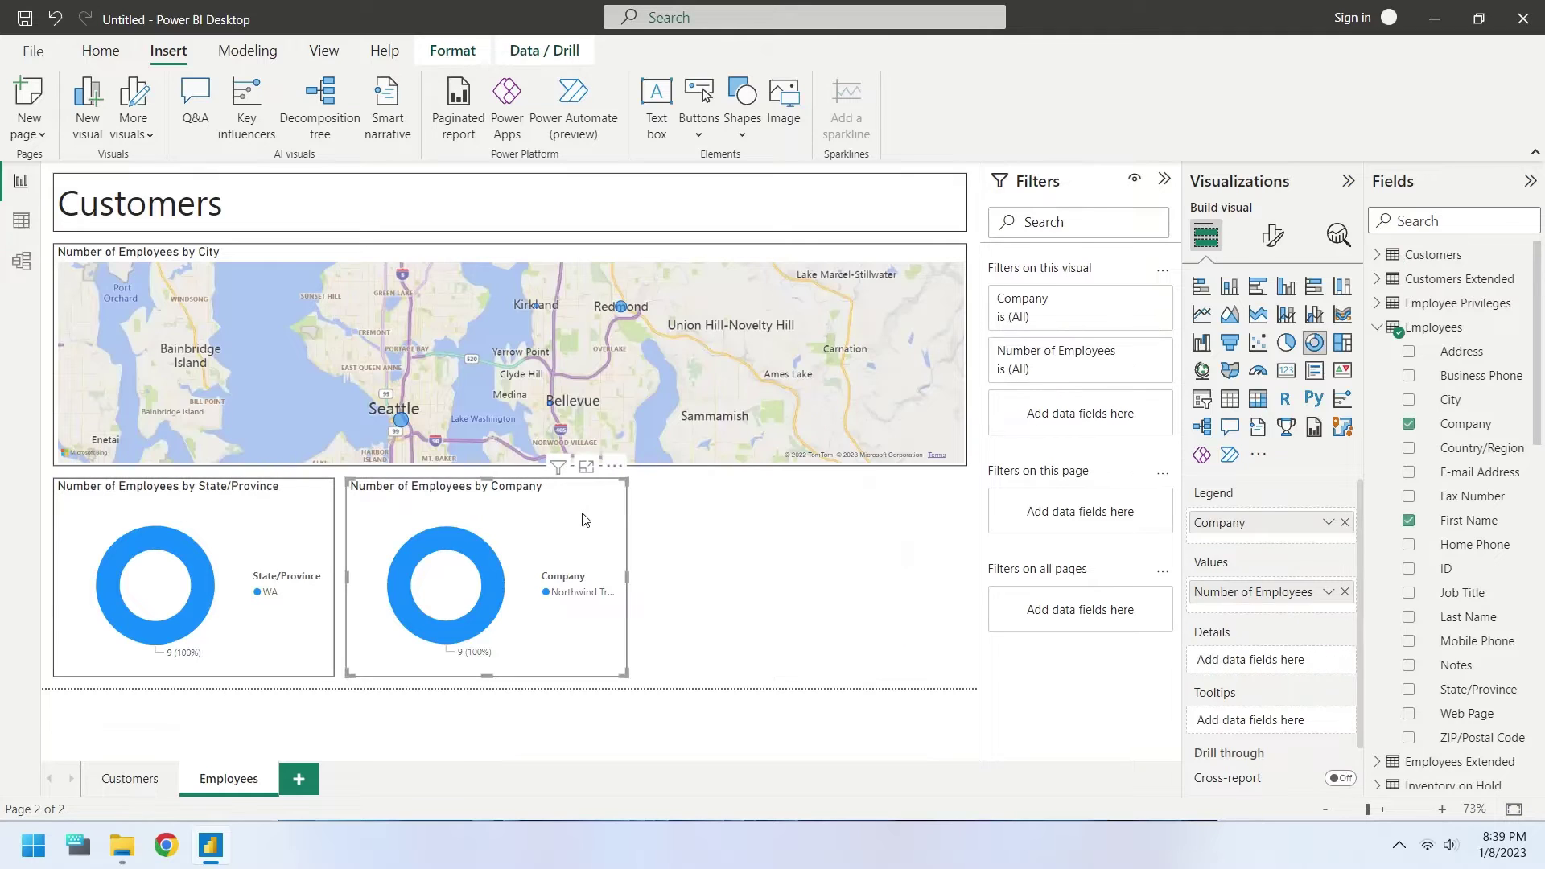
pyautogui.hotkey('ctrl', 'c')
pyautogui.hotkey('ctrl', 'v')
pyautogui.moveTo(585, 519); pyautogui.dragTo(865, 509)
pyautogui.moveTo(921, 579); pyautogui.dragTo(967, 578)
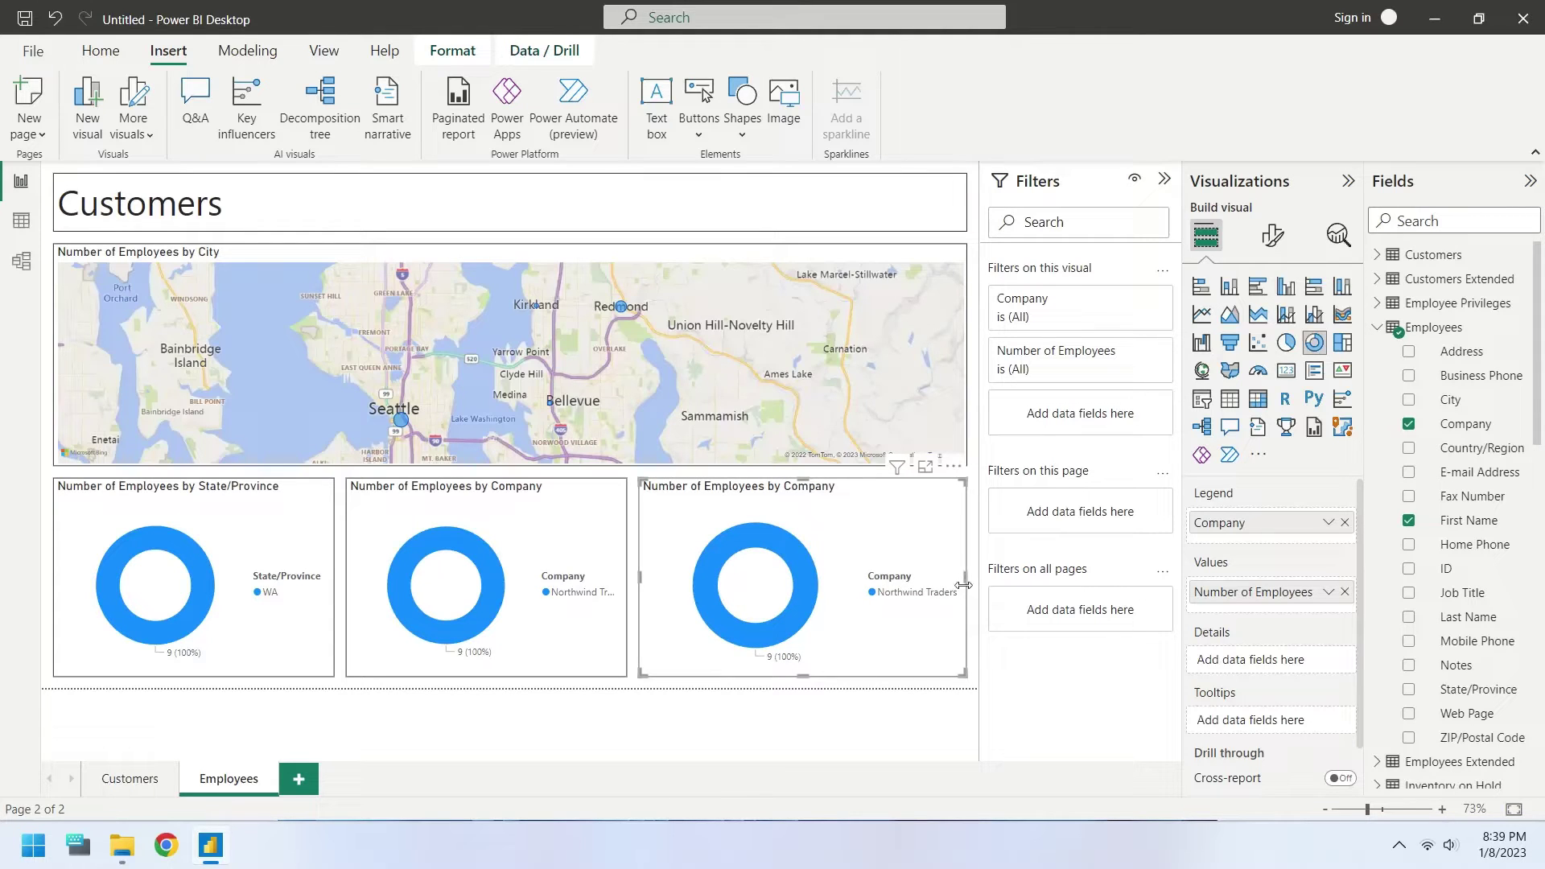
# Replace the new third donut's legend field with Job Title from the Employees table.
pyautogui.click(1344, 523)
pyautogui.click(1408, 592)
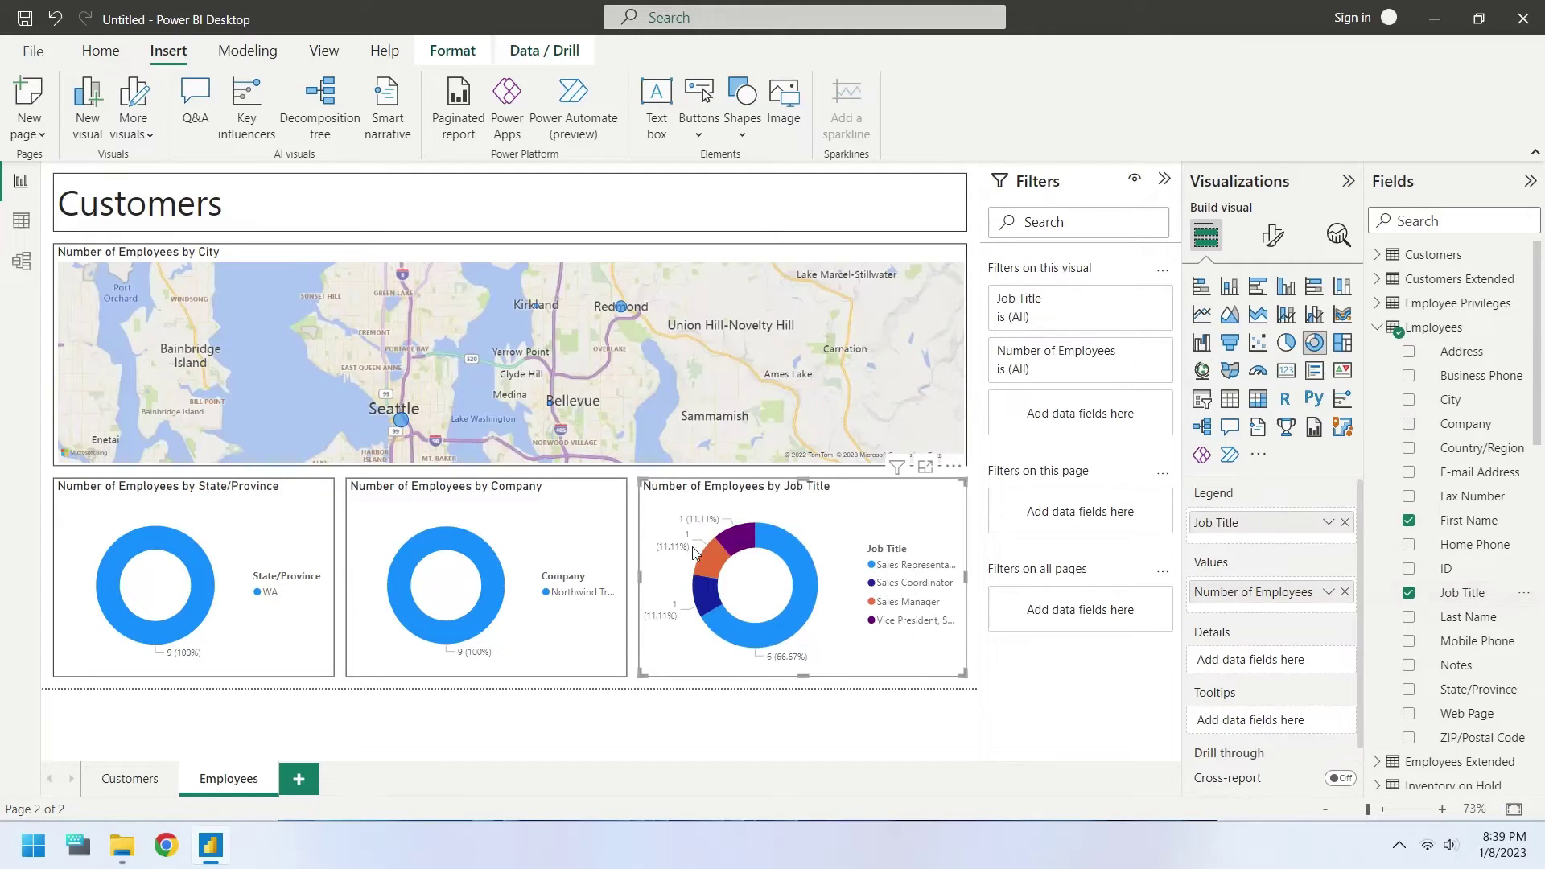
# Check how individual slices of the Job Title donut cross-filter the map and the other donuts, clearing the selection at the end.
pyautogui.click(755, 640)
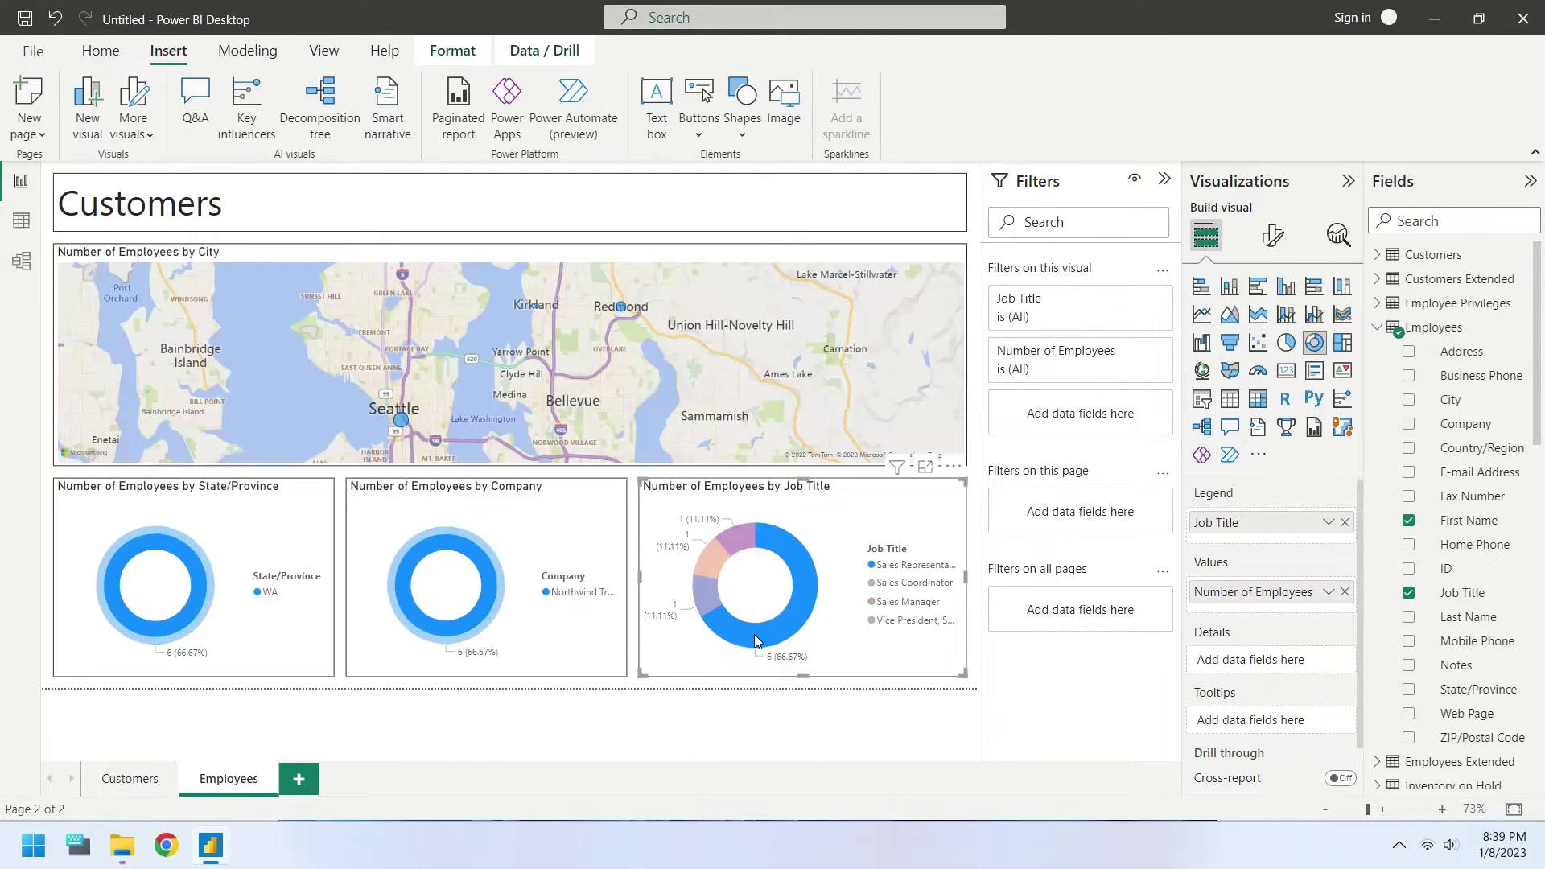
pyautogui.click(705, 561)
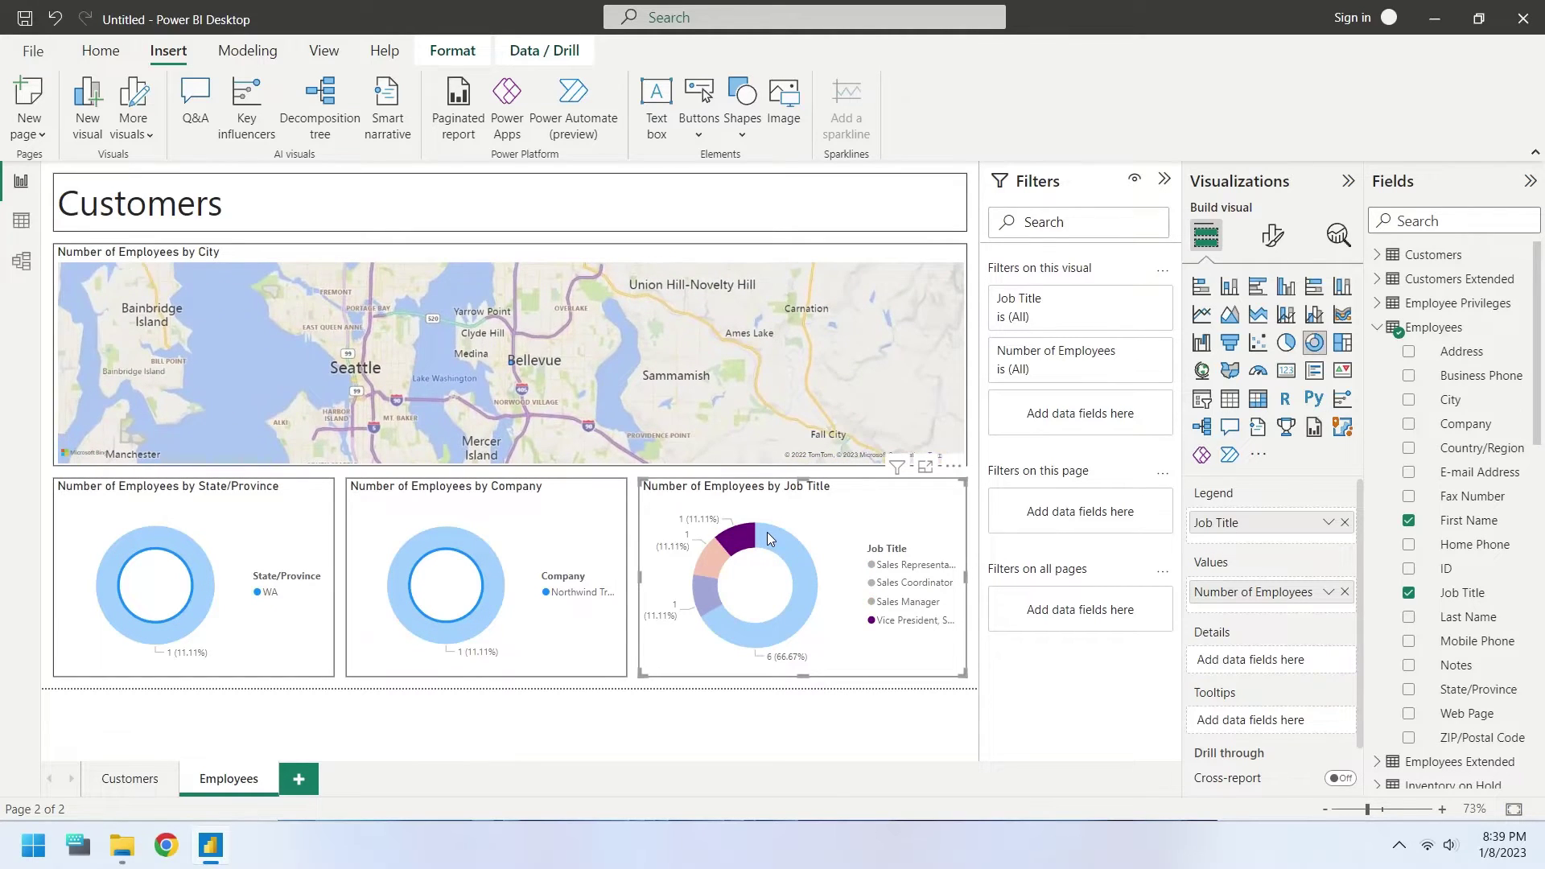
pyautogui.click(766, 533)
pyautogui.click(802, 524)
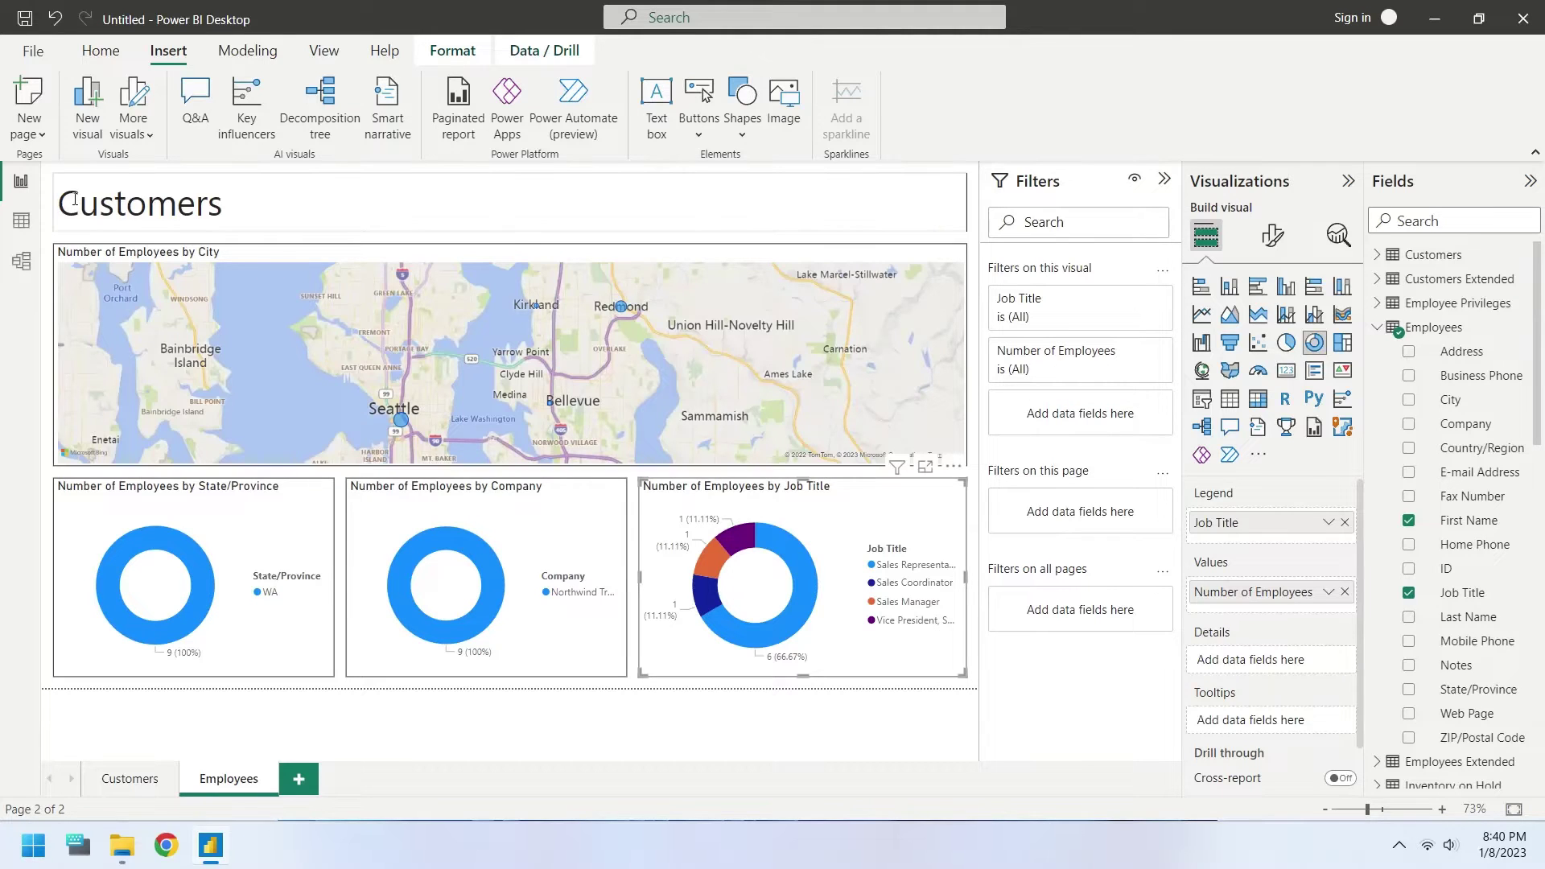
# Change the title text on the Employees page from Customers to Employees.
pyautogui.doubleClick(100, 202)
pyautogui.write('Employees')
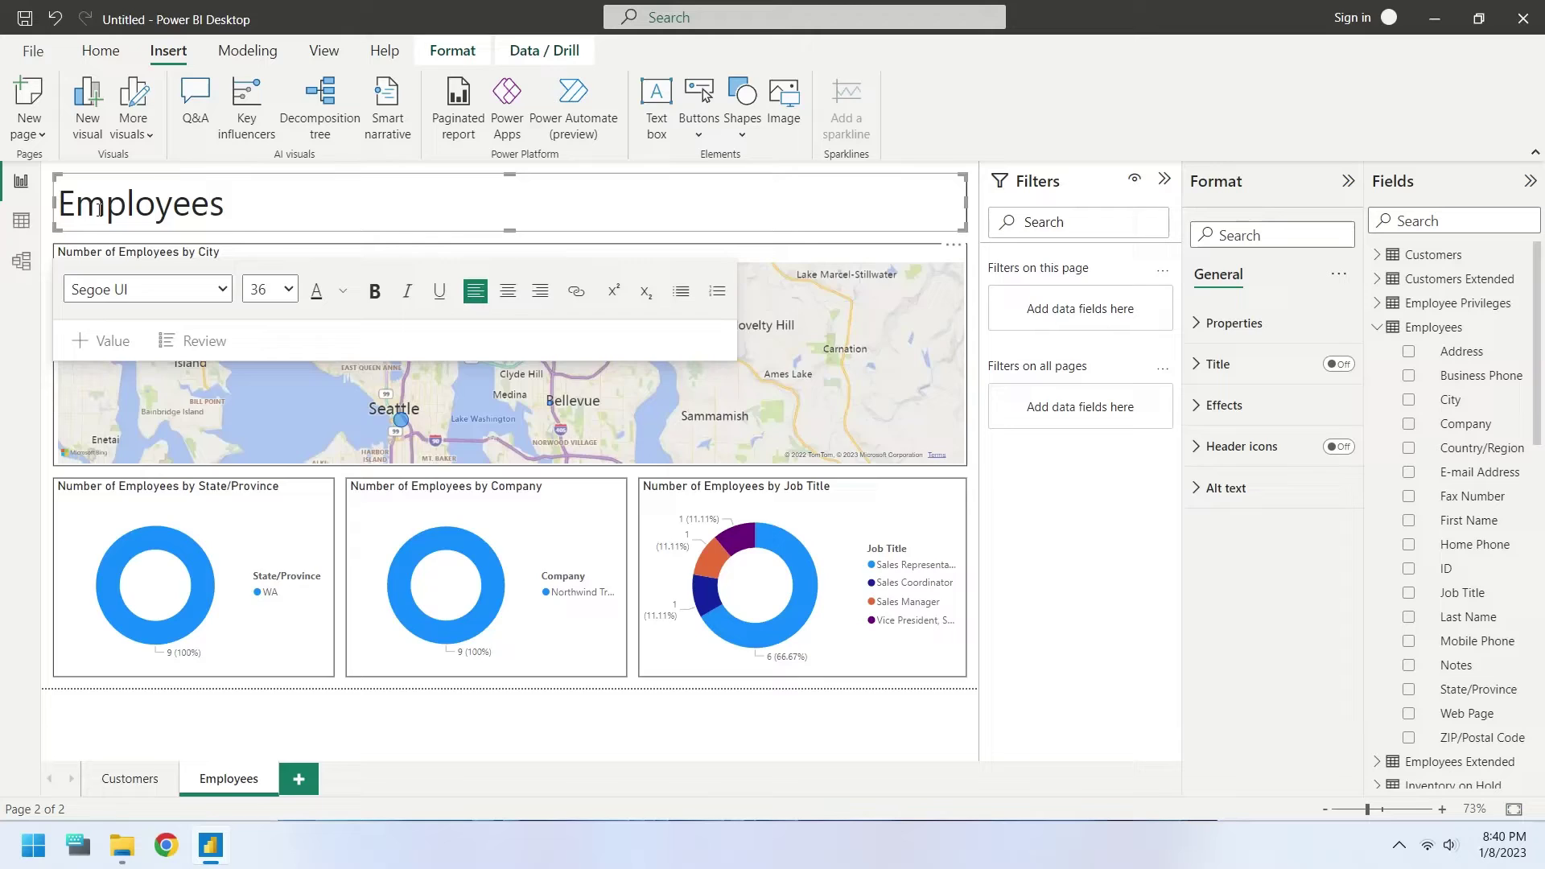
pyautogui.hotkey('ctrl', 's')
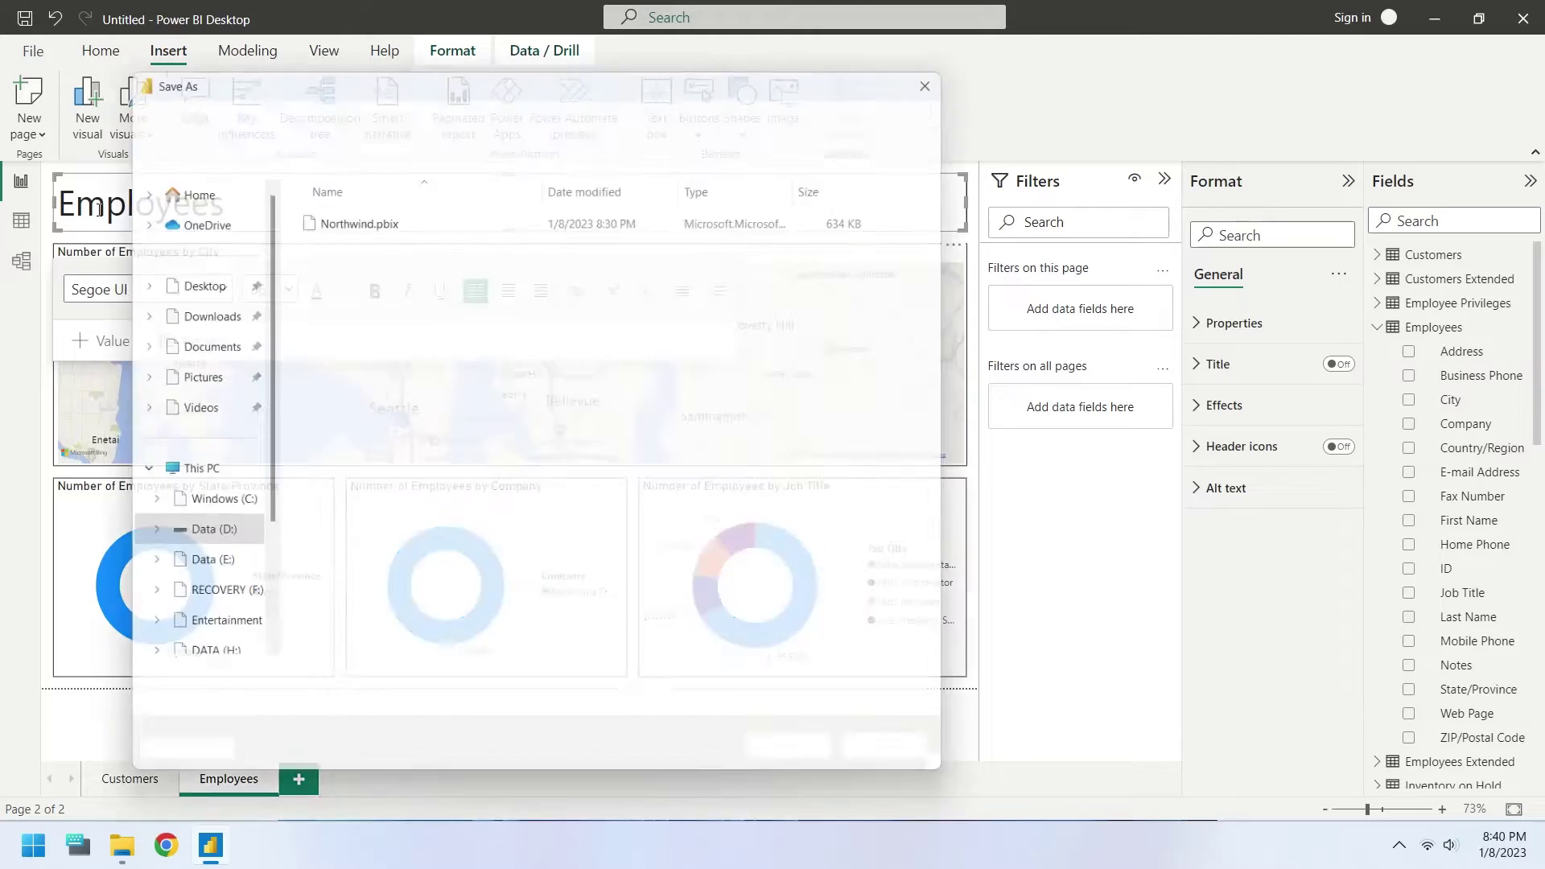
pyautogui.press('Escape')
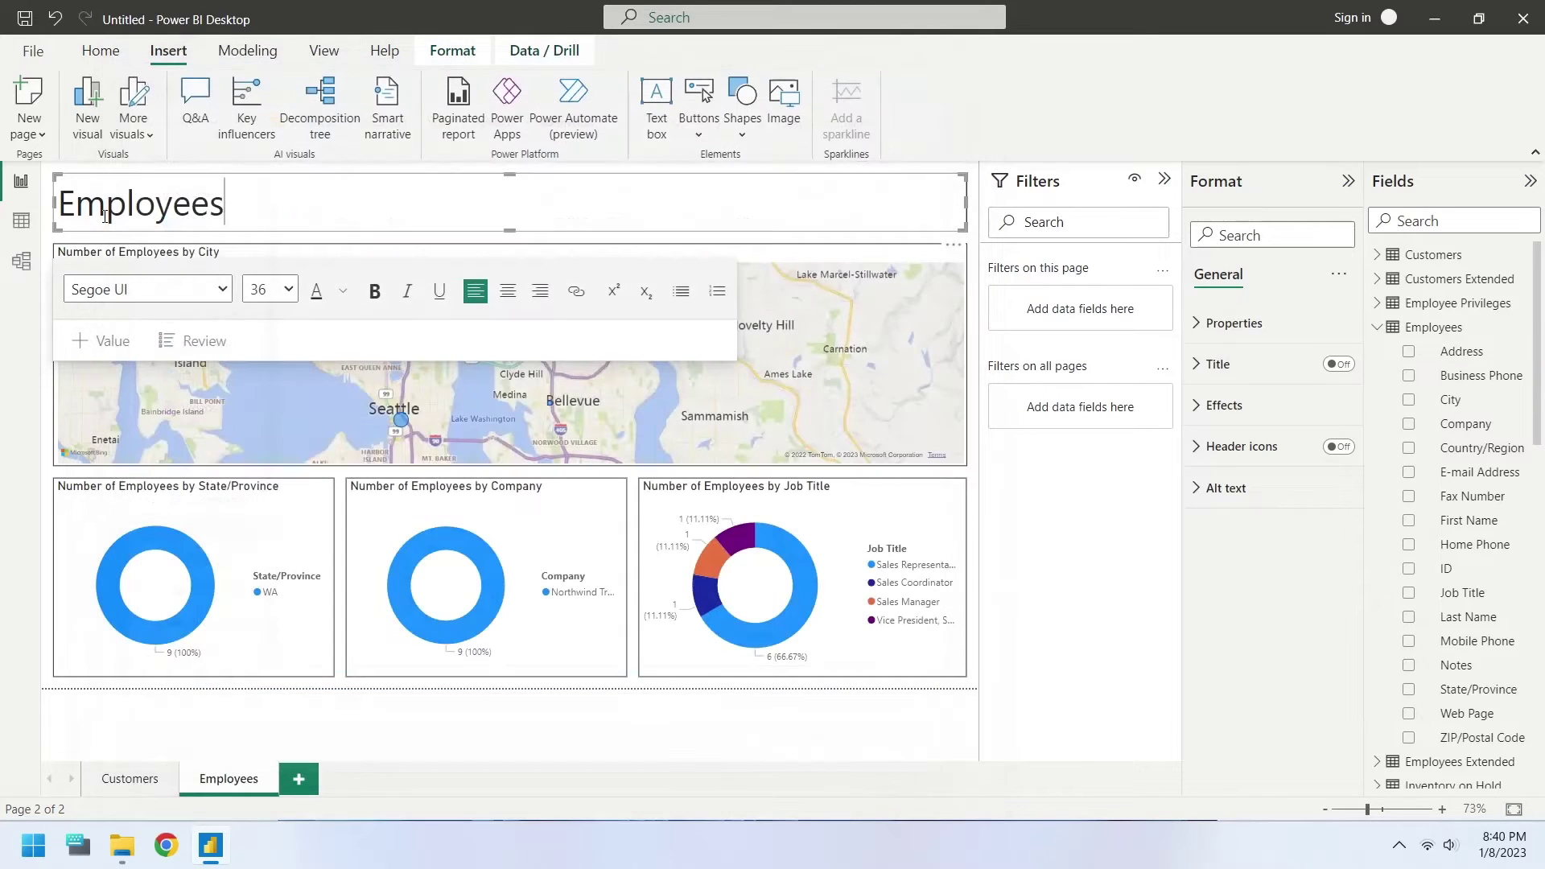
pyautogui.click(177, 724)
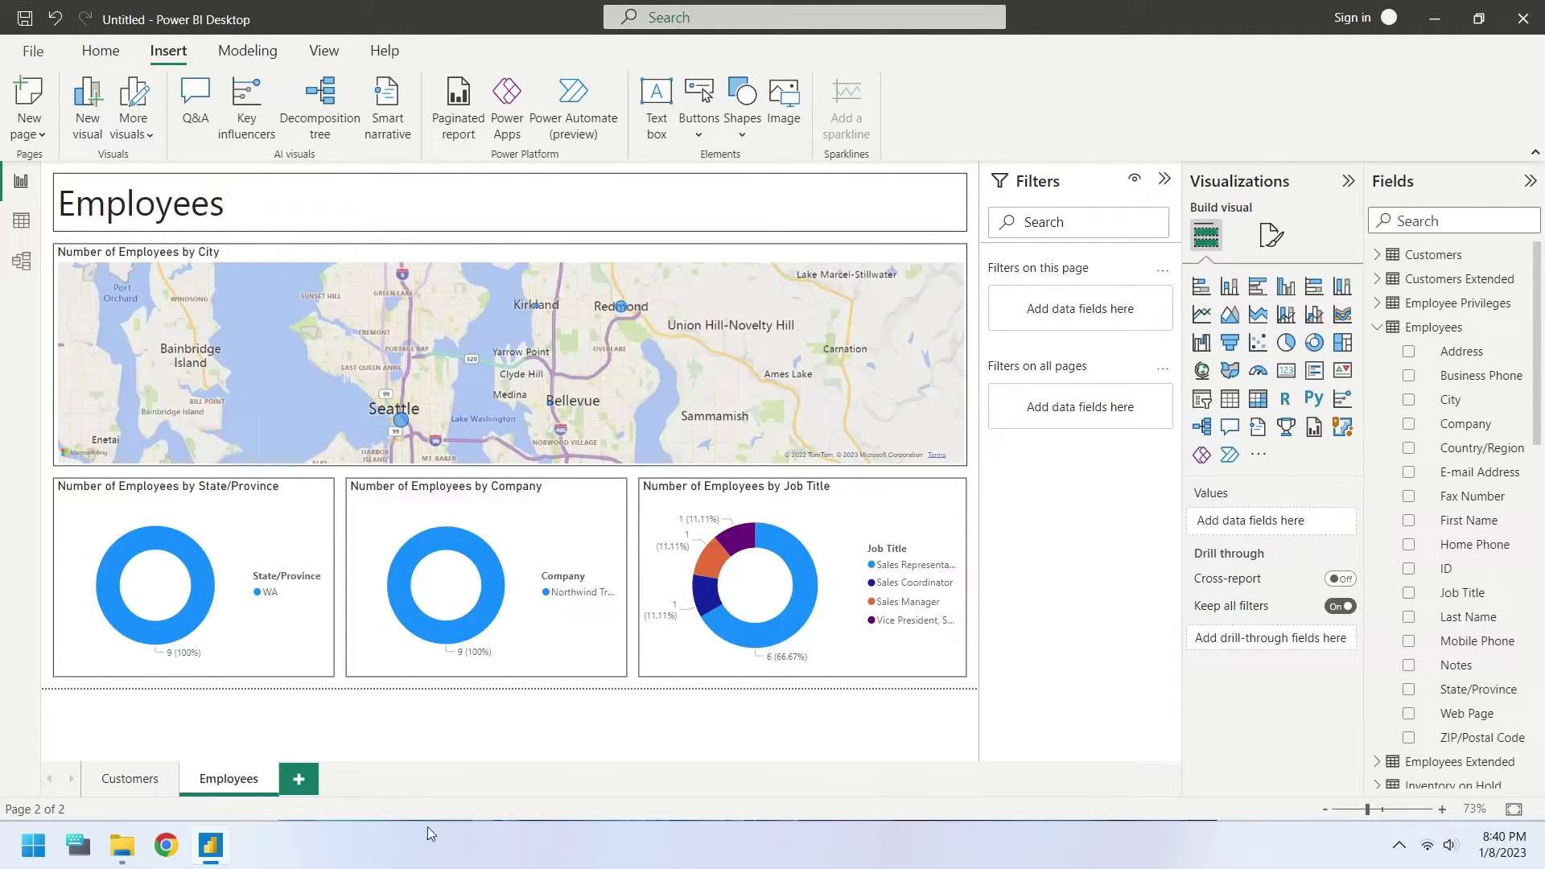
# Duplicate the Employees page and rename the copy Orders.
pyautogui.rightClick(254, 786)
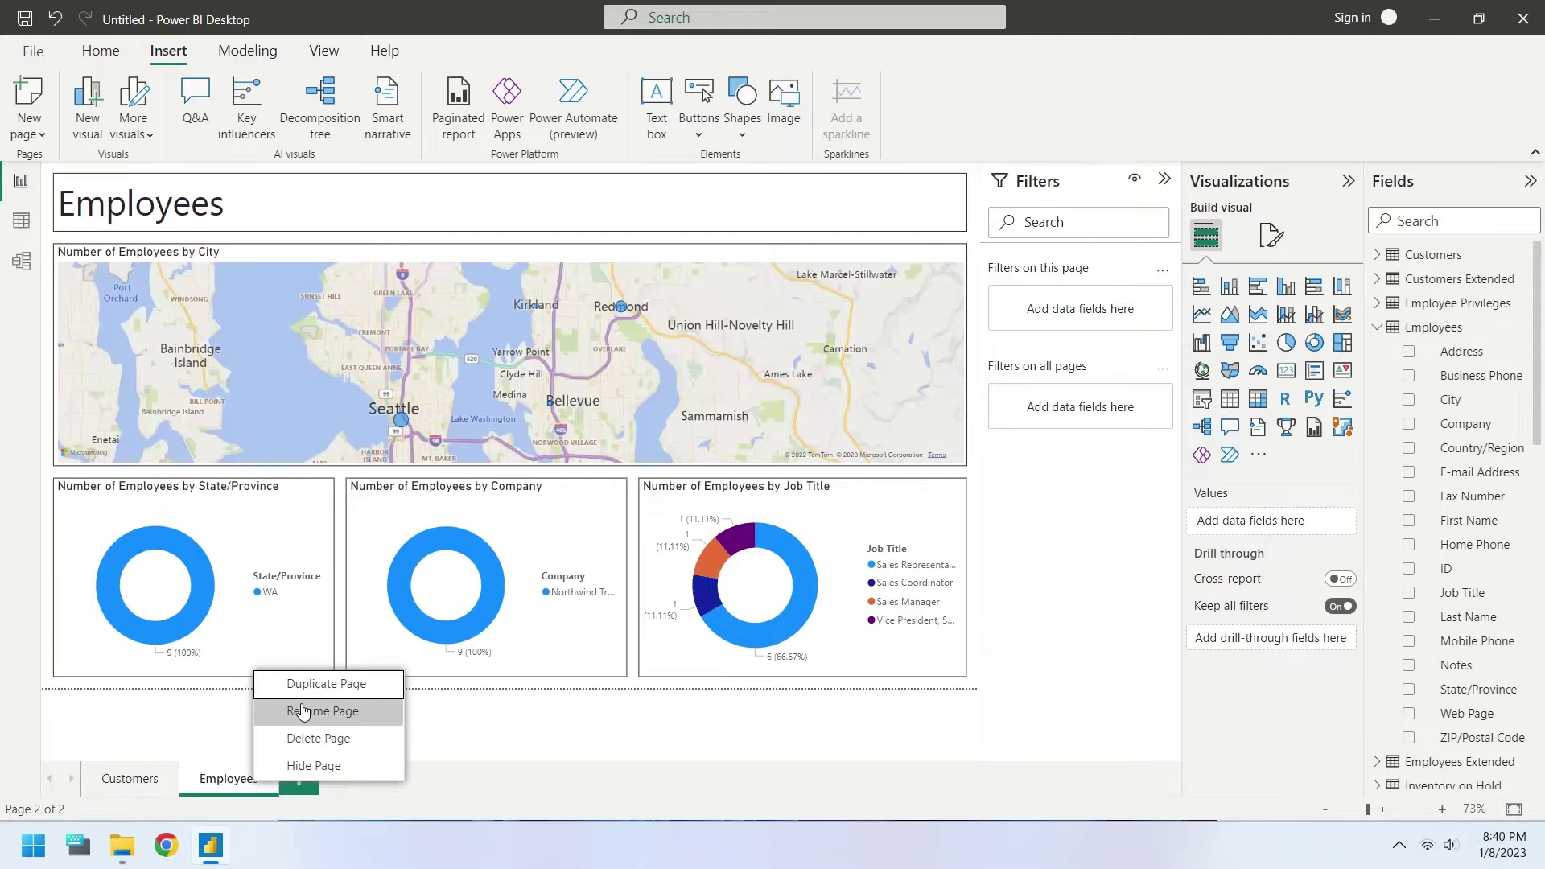
pyautogui.click(312, 692)
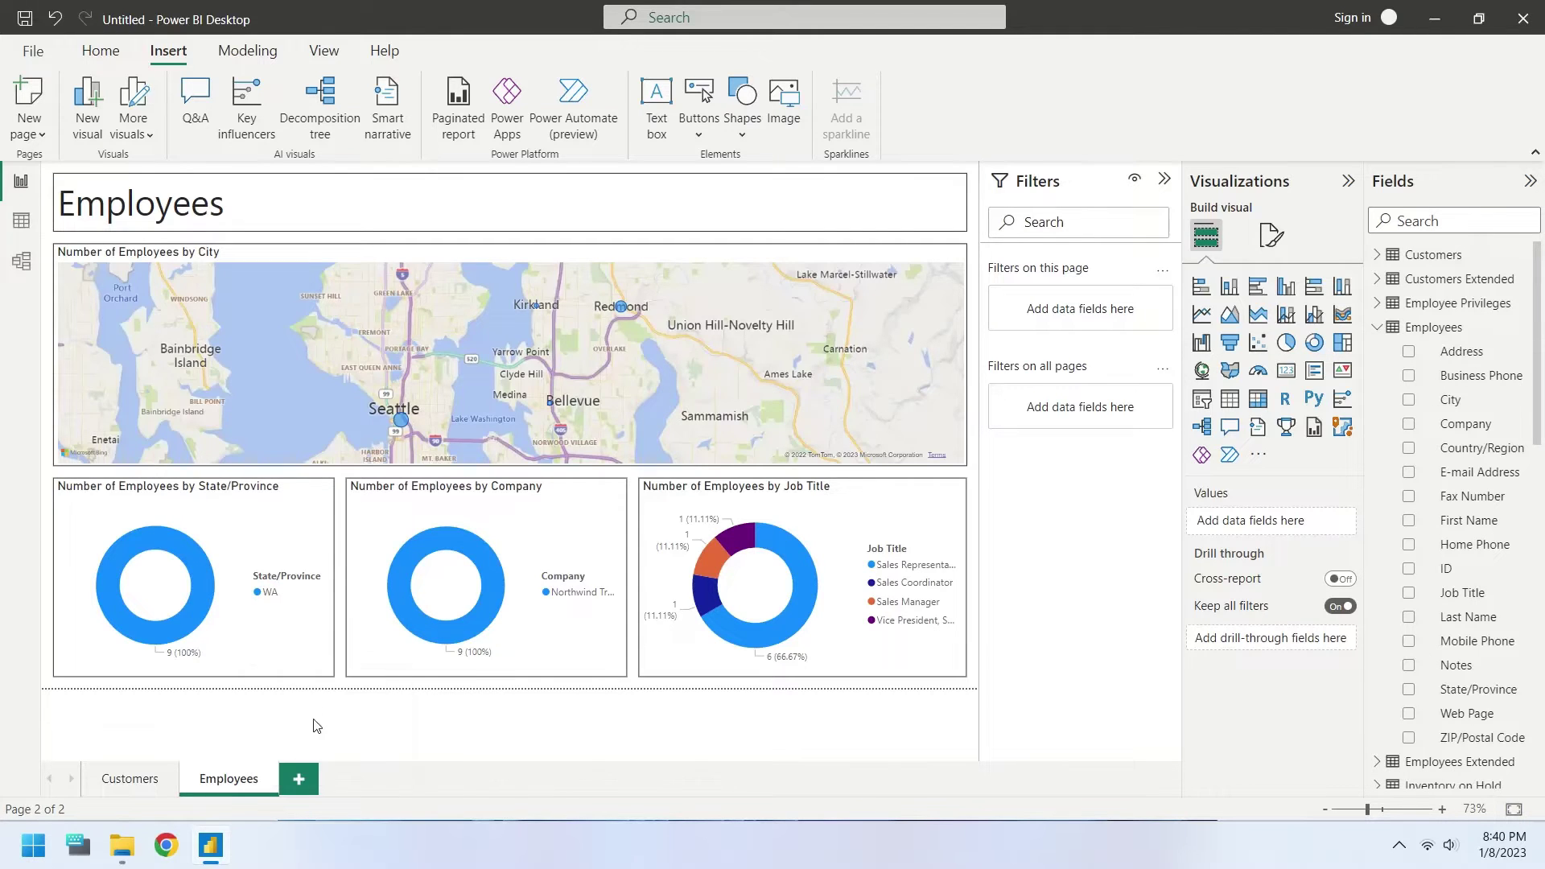
pyautogui.doubleClick(312, 779)
pyautogui.write('o')
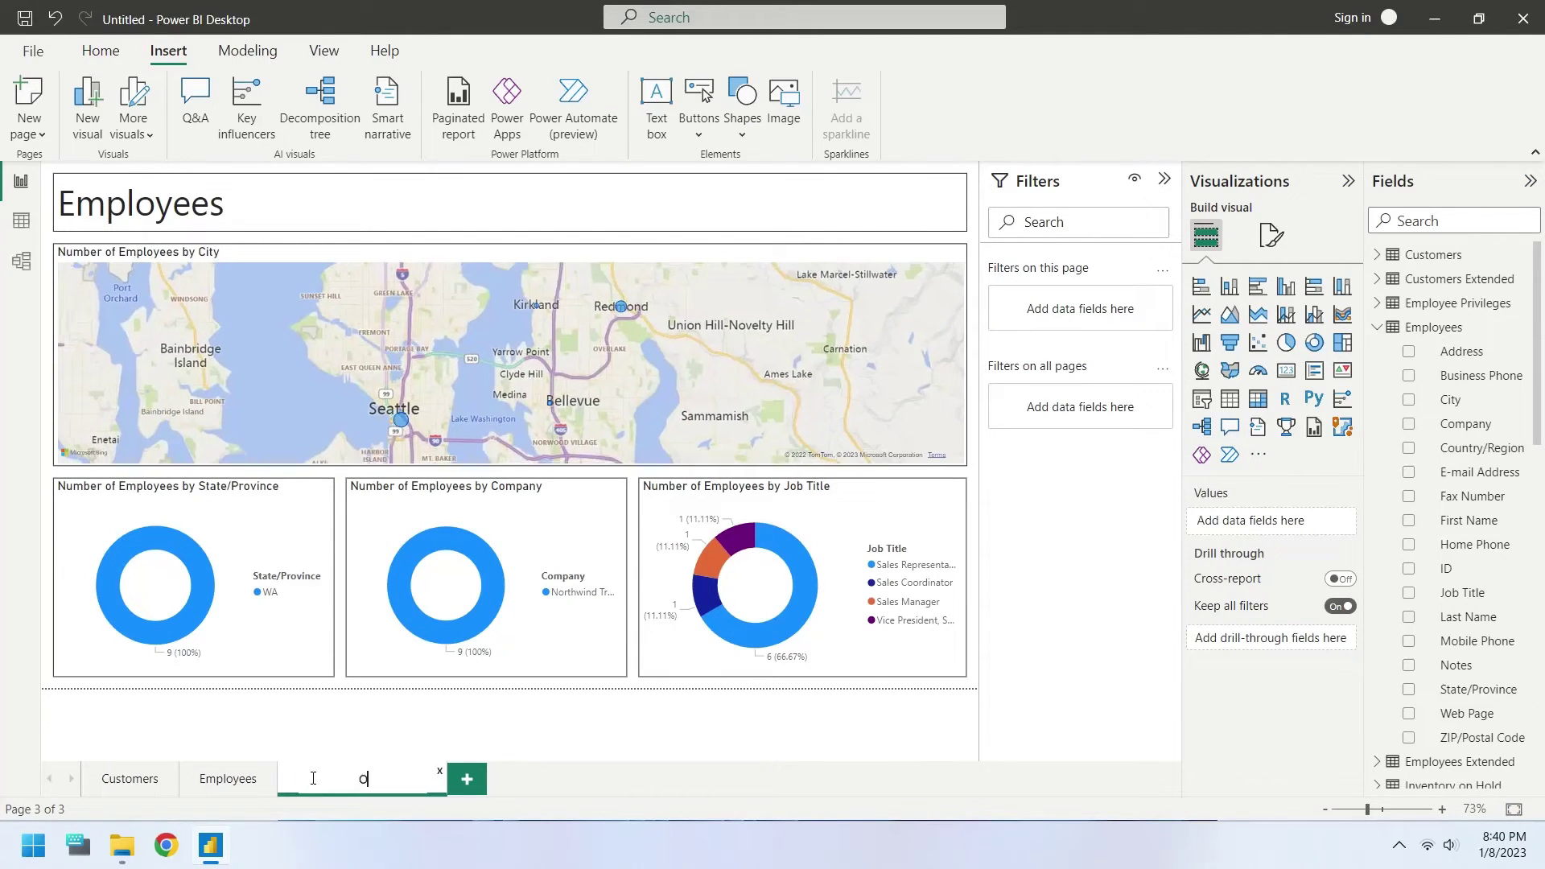
pyautogui.write('rders')
pyautogui.press('Return')
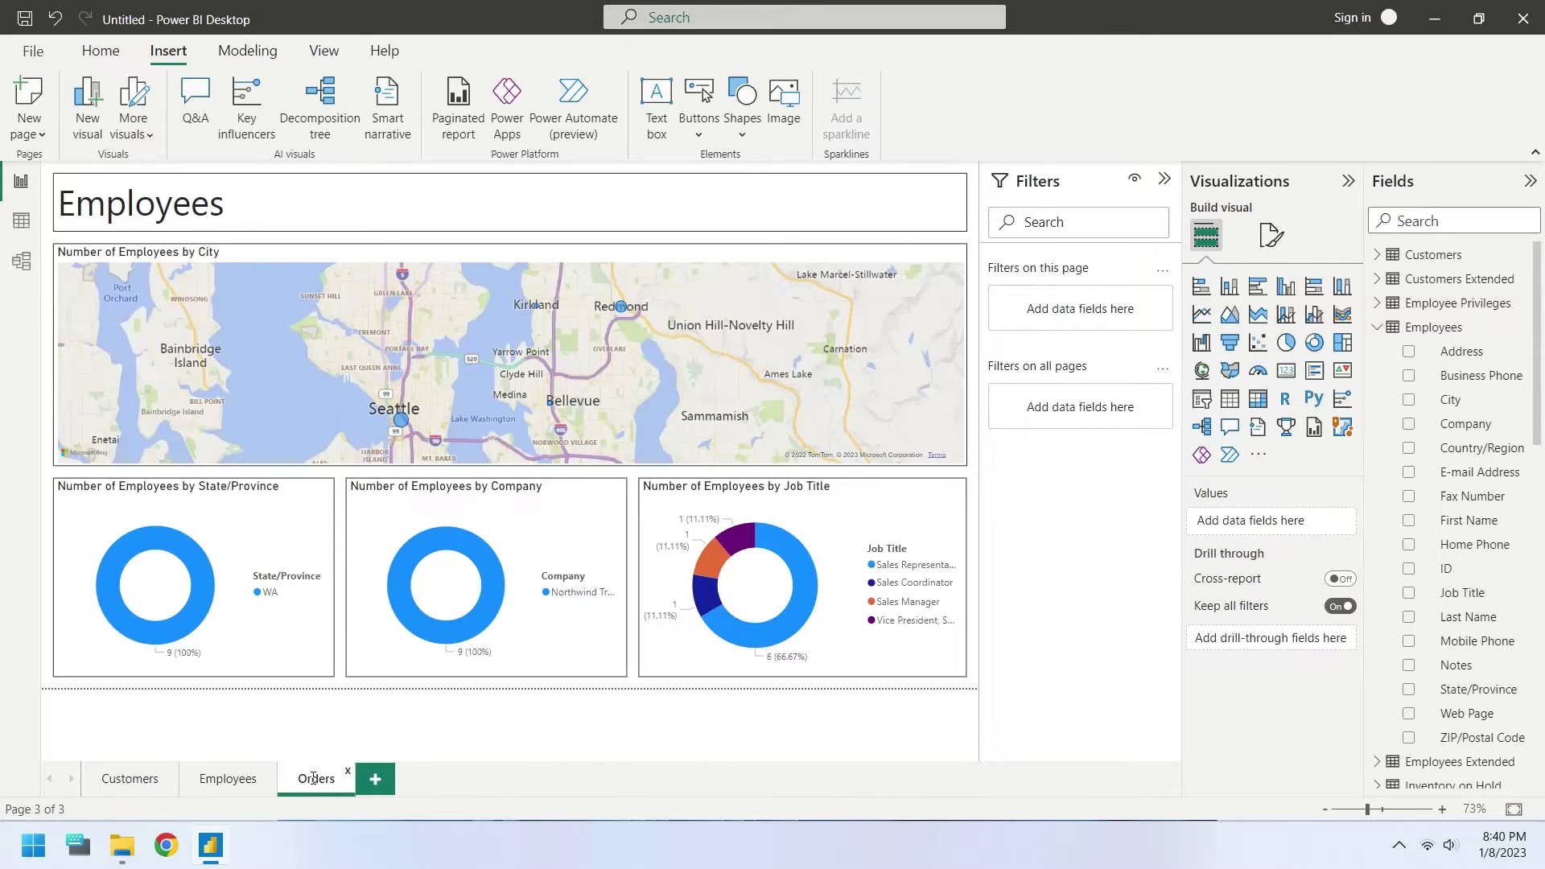
# Change the title text on the Orders page to Orders.
pyautogui.click(242, 198)
pyautogui.doubleClick(242, 198)
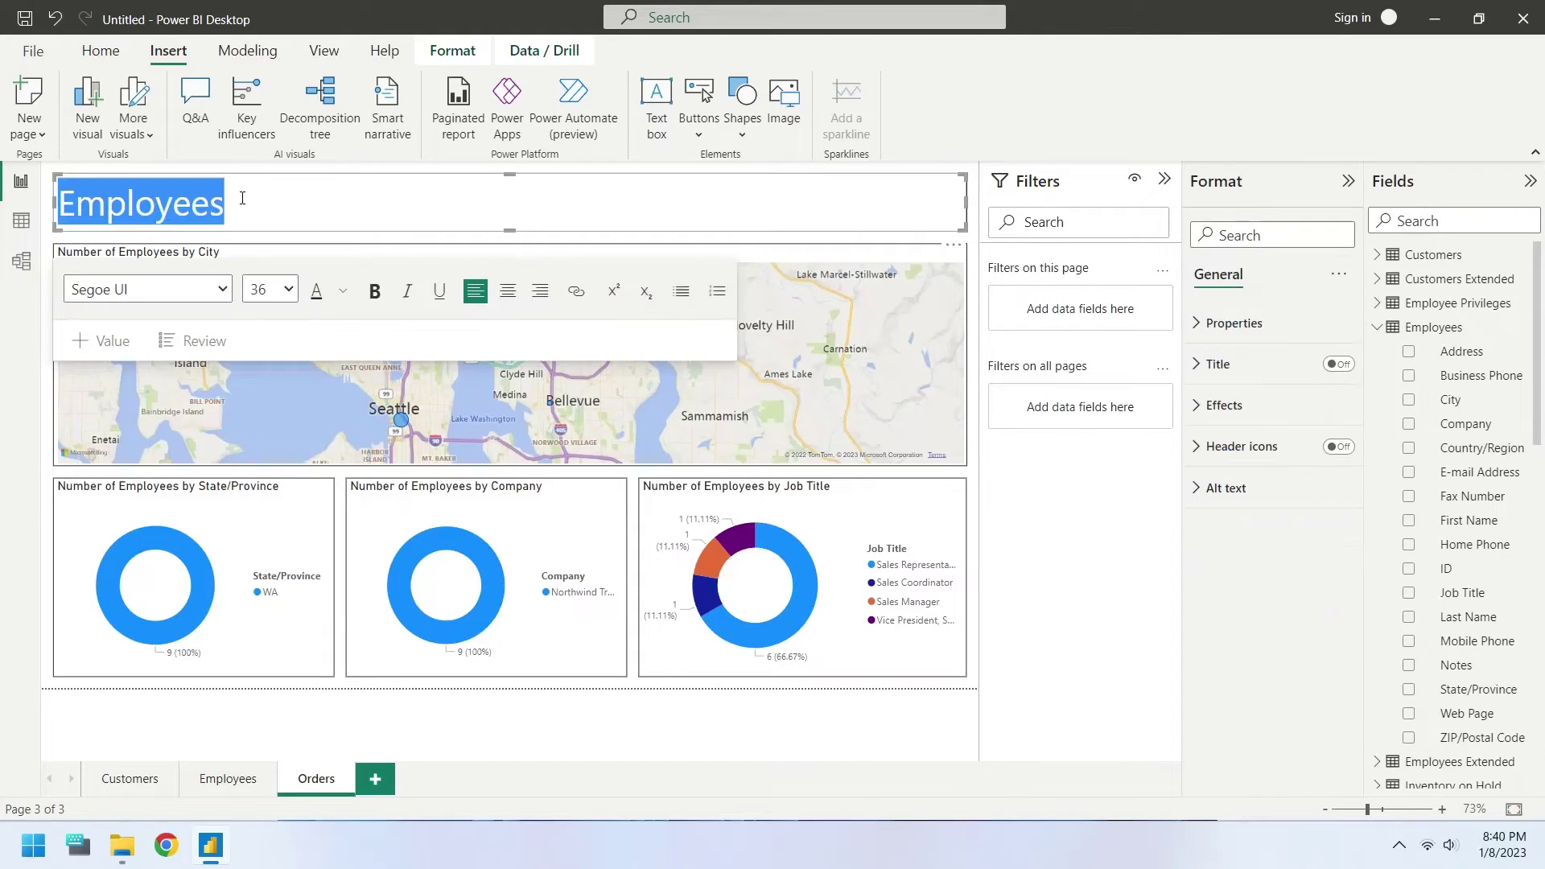
pyautogui.write('Orders')
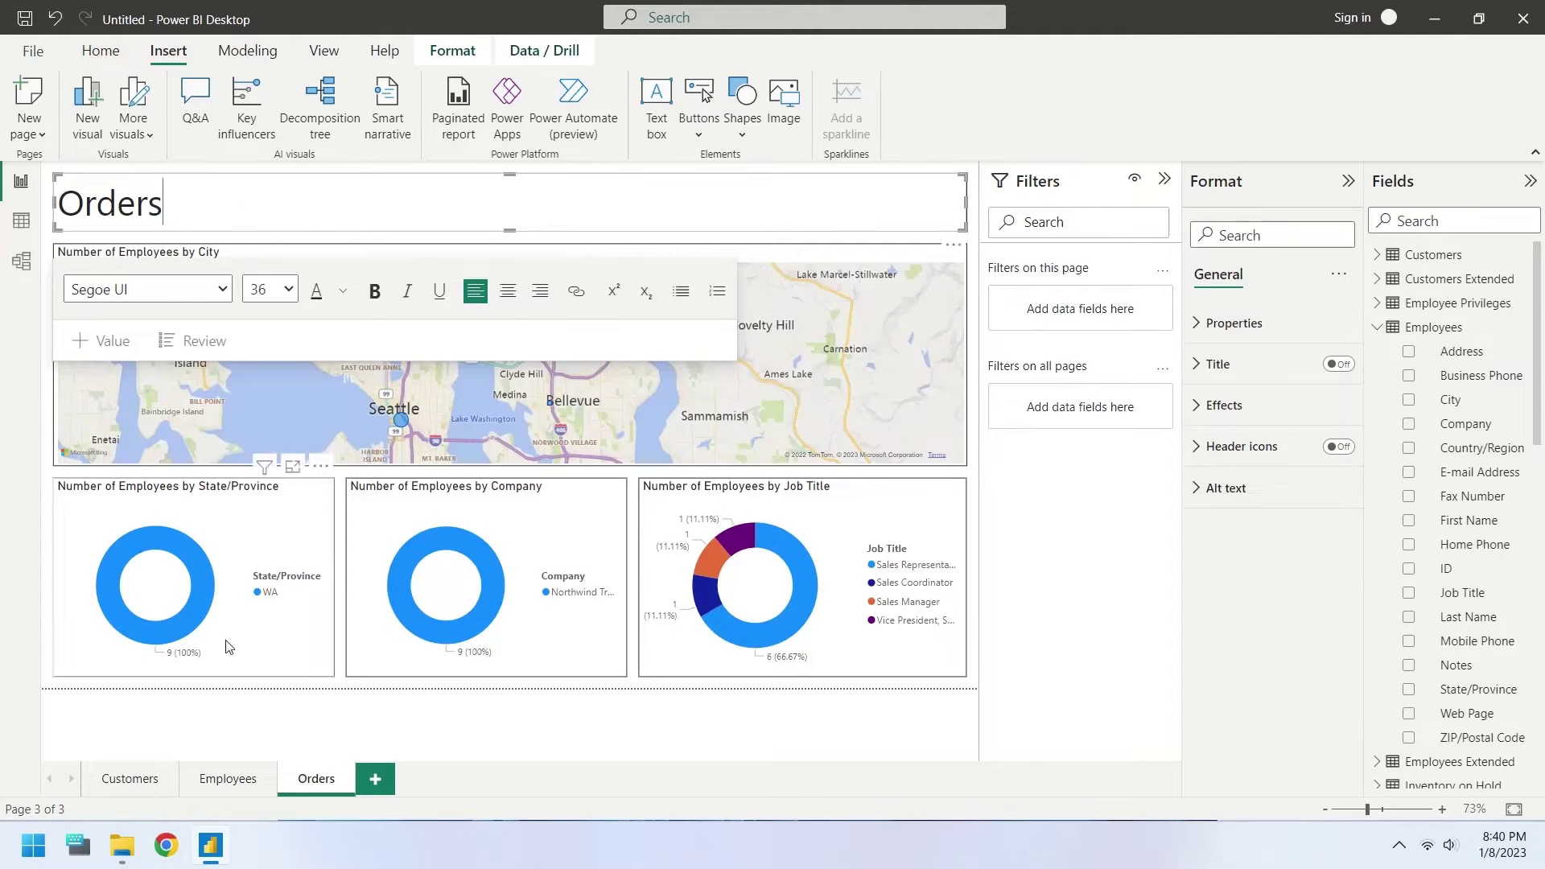
pyautogui.click(50, 325)
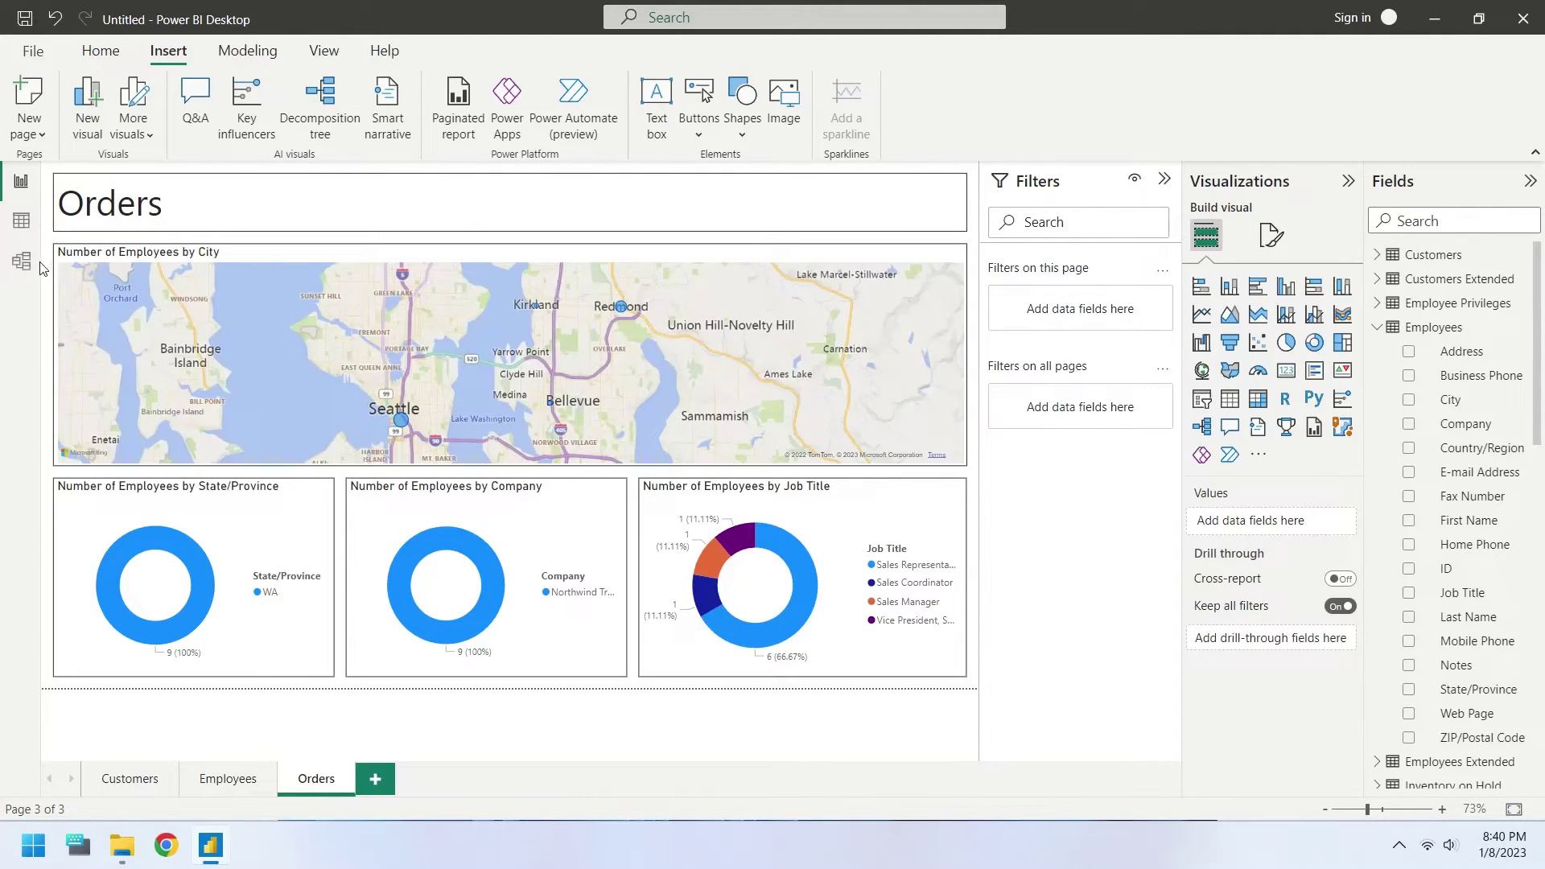
# Narrow the employee map on the Orders page so it fills only the right half below the title.
pyautogui.moveTo(44, 243); pyautogui.dragTo(827, 633)
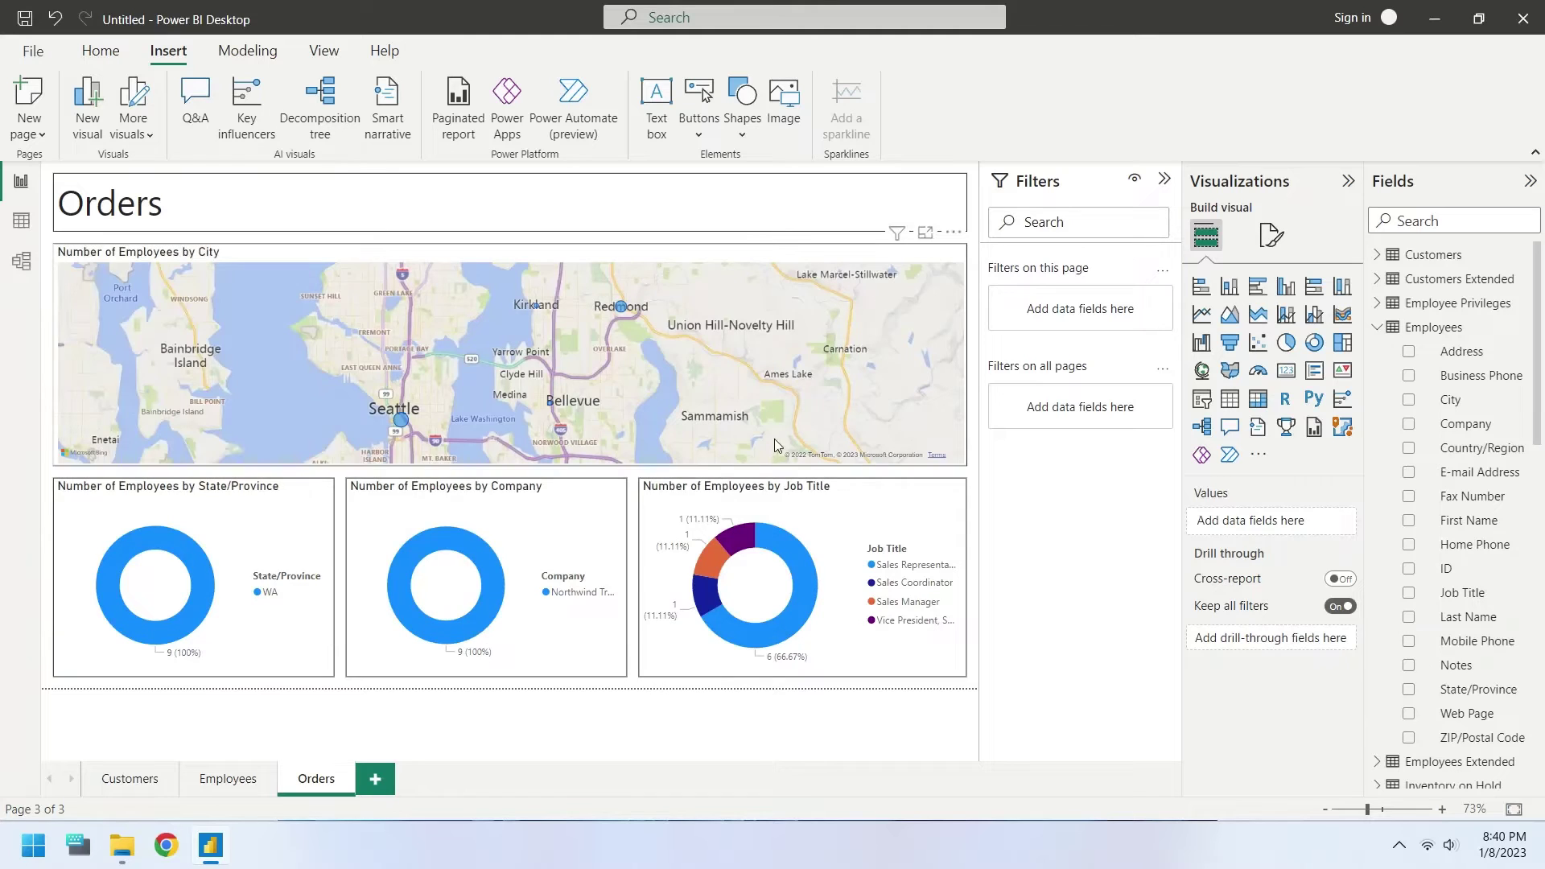
pyautogui.click(833, 446)
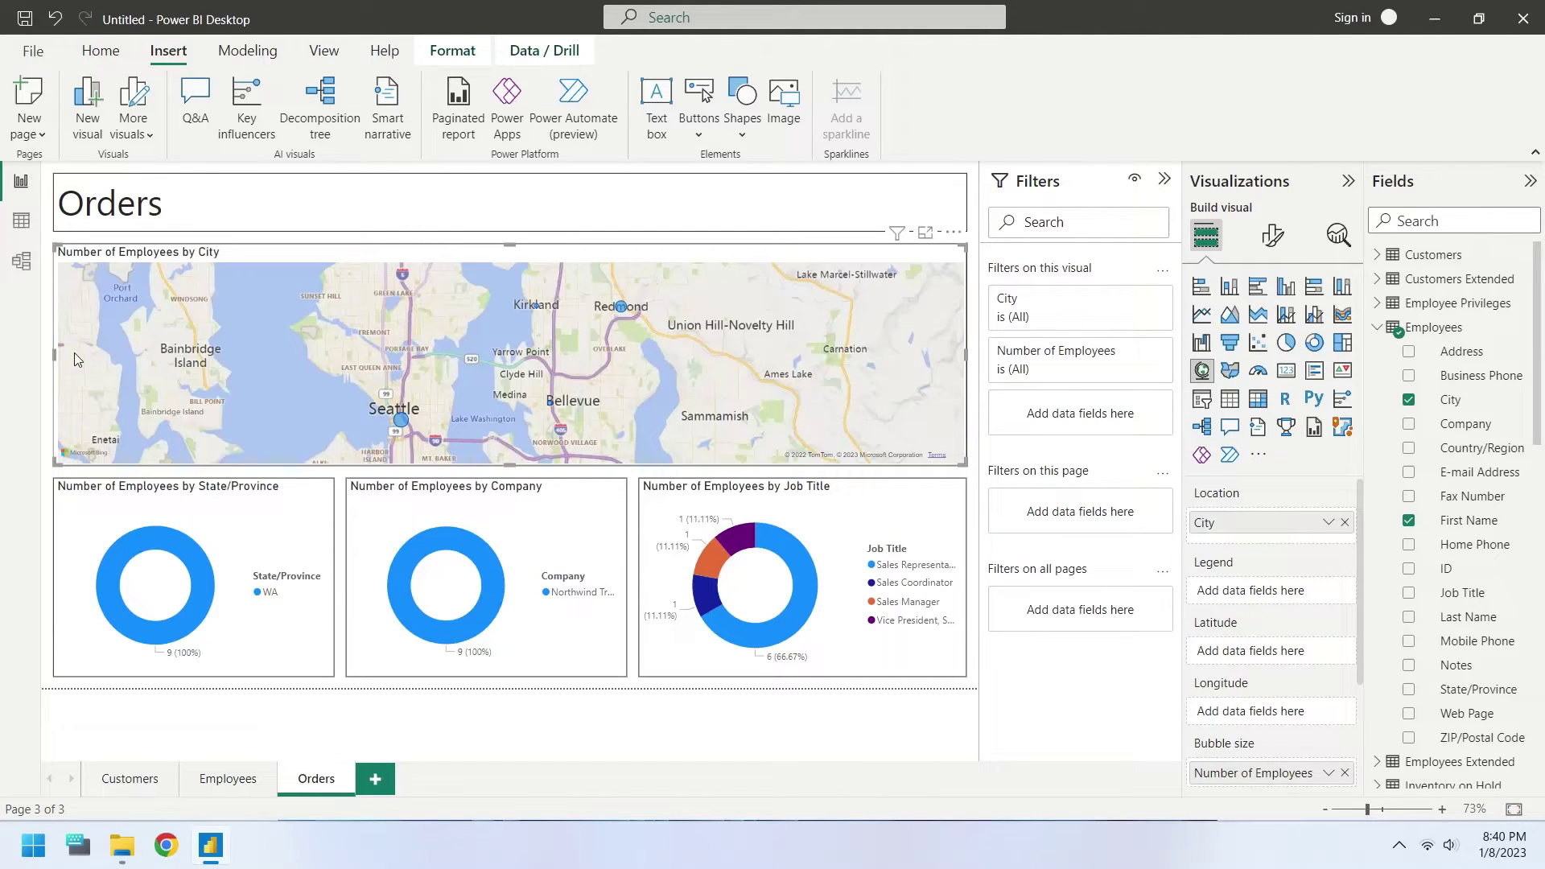
pyautogui.moveTo(55, 354); pyautogui.dragTo(147, 354)
pyautogui.moveTo(322, 361); pyautogui.dragTo(510, 378)
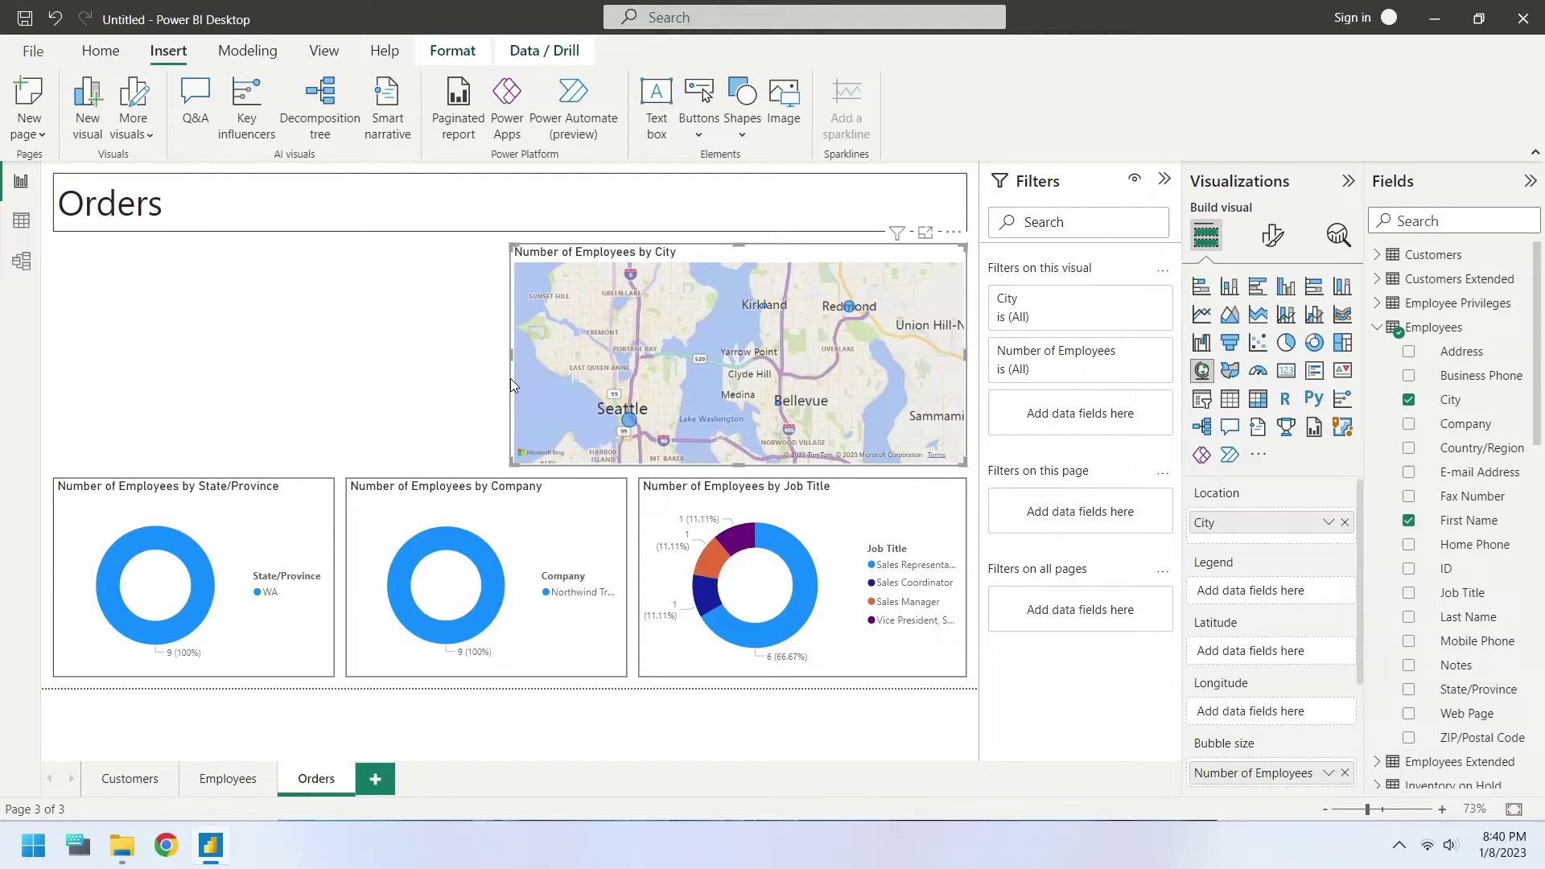
# Replace the map's bubble size field with Order Total from the Order Summary table.
pyautogui.click(1377, 328)
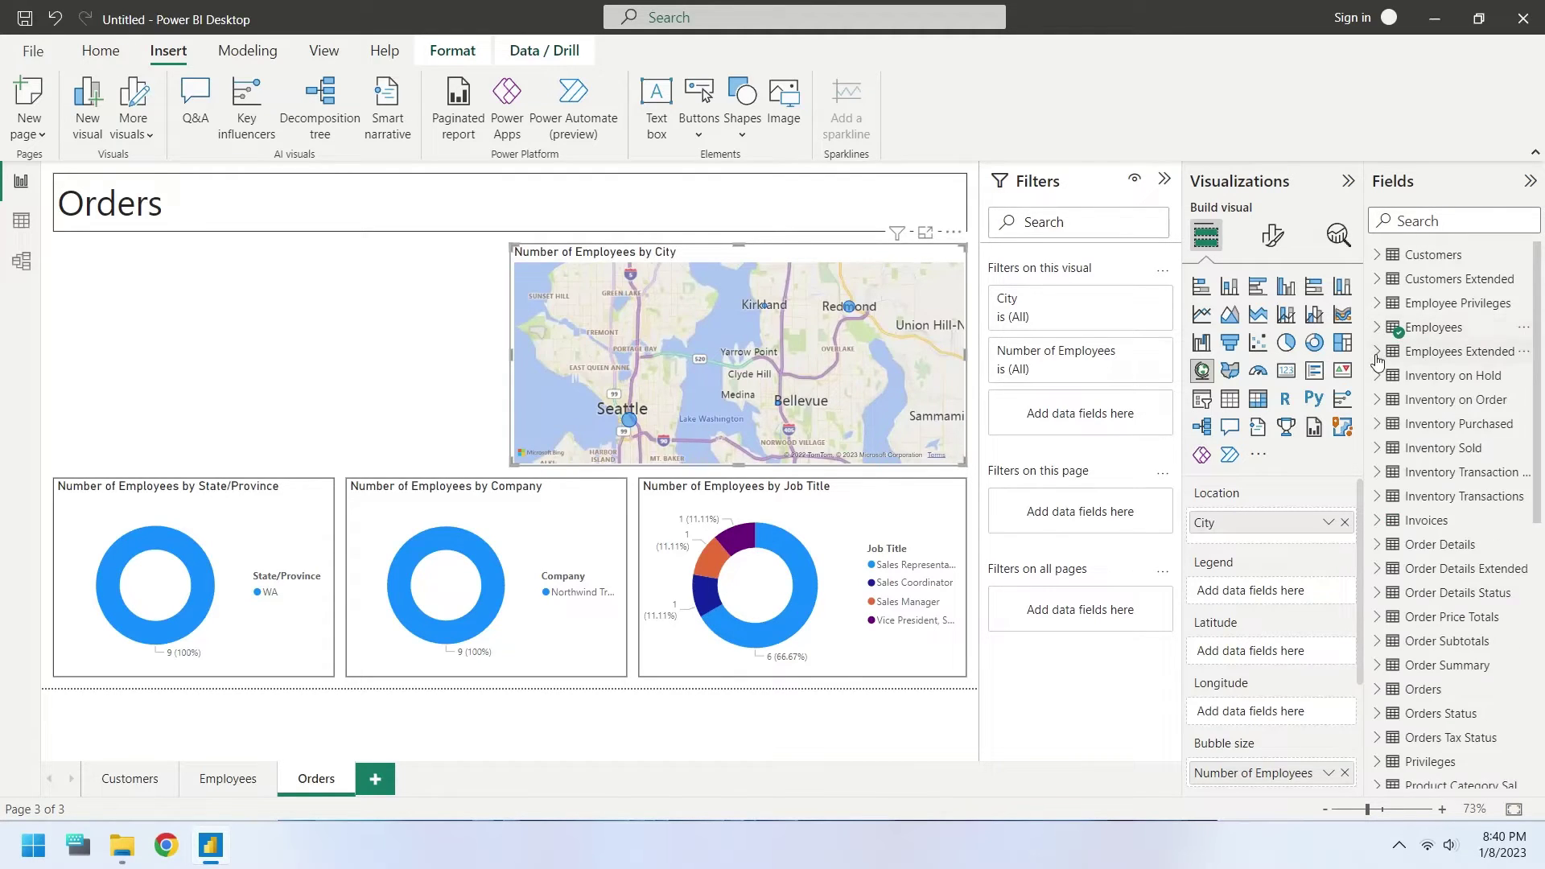
pyautogui.scroll(-3, 1385, 553)
pyautogui.click(1378, 420)
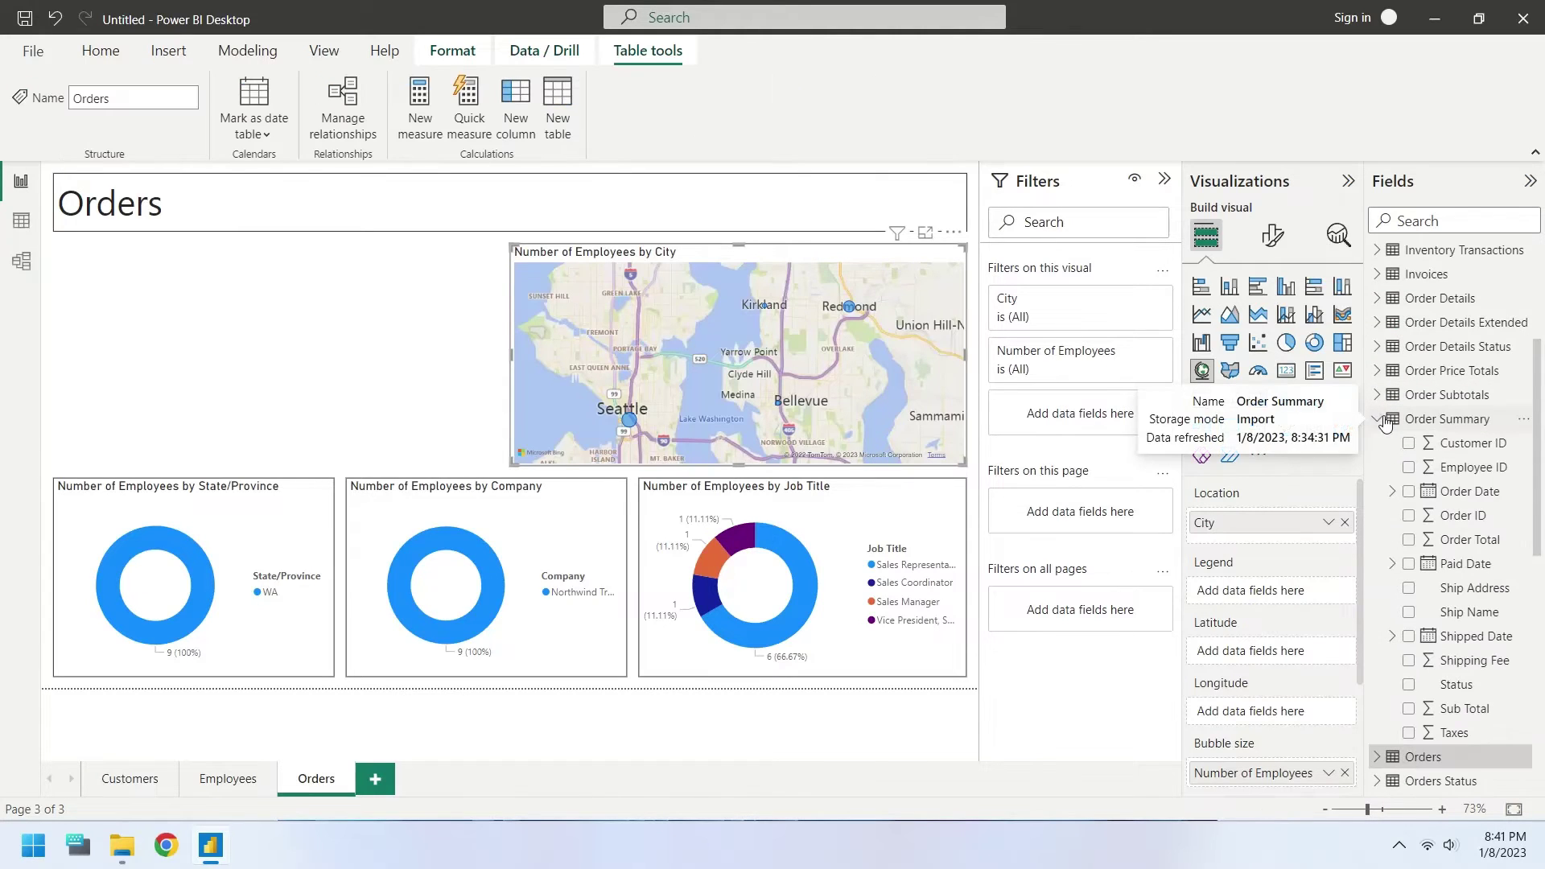
pyautogui.scroll(-1, 1472, 539)
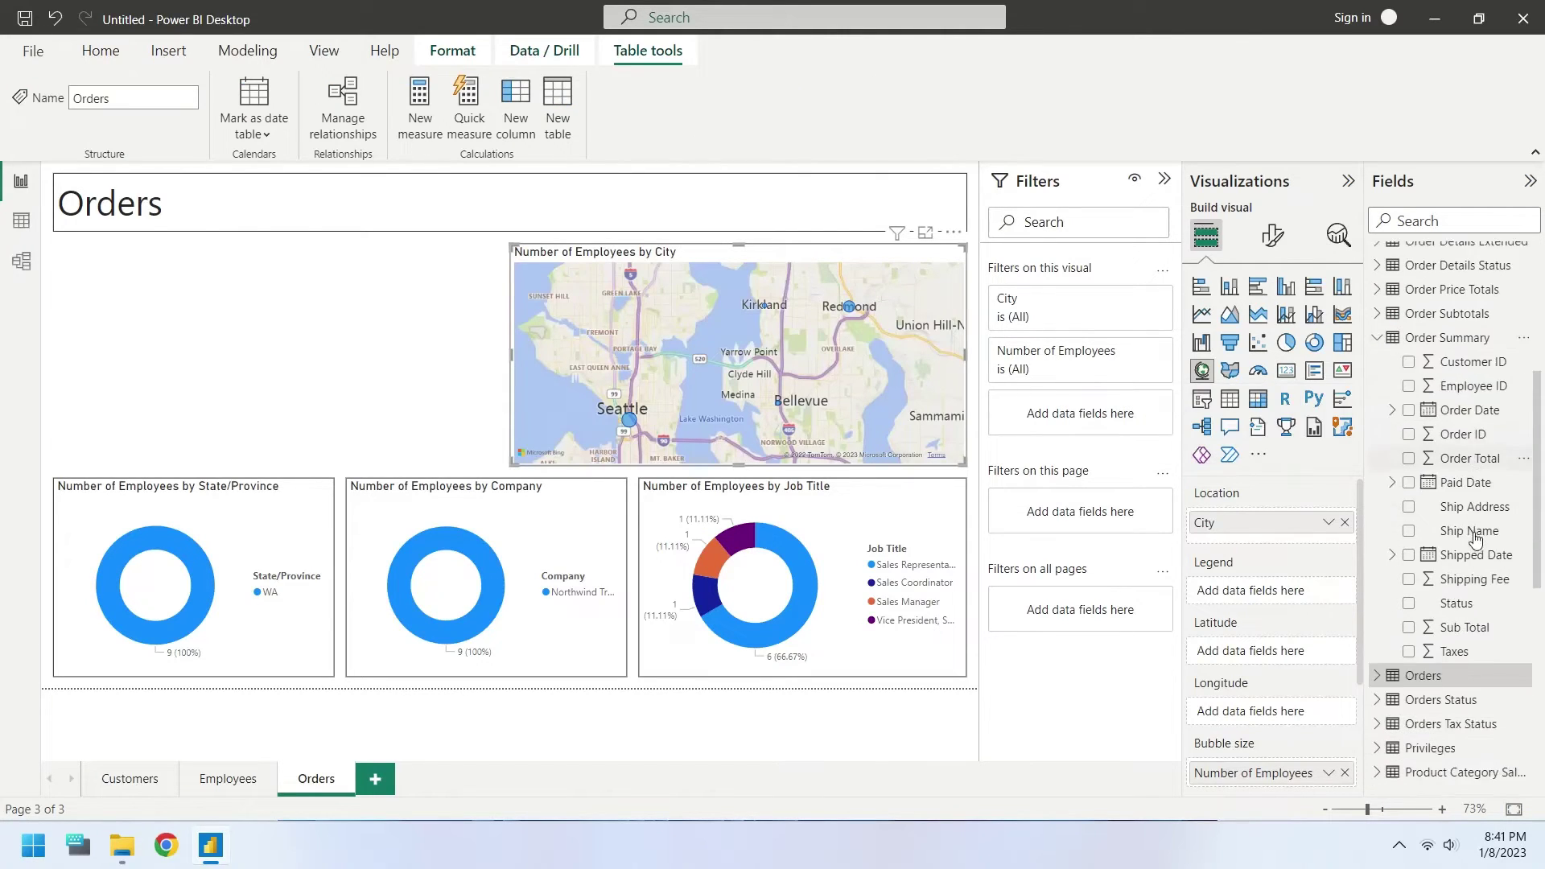
pyautogui.click(1344, 772)
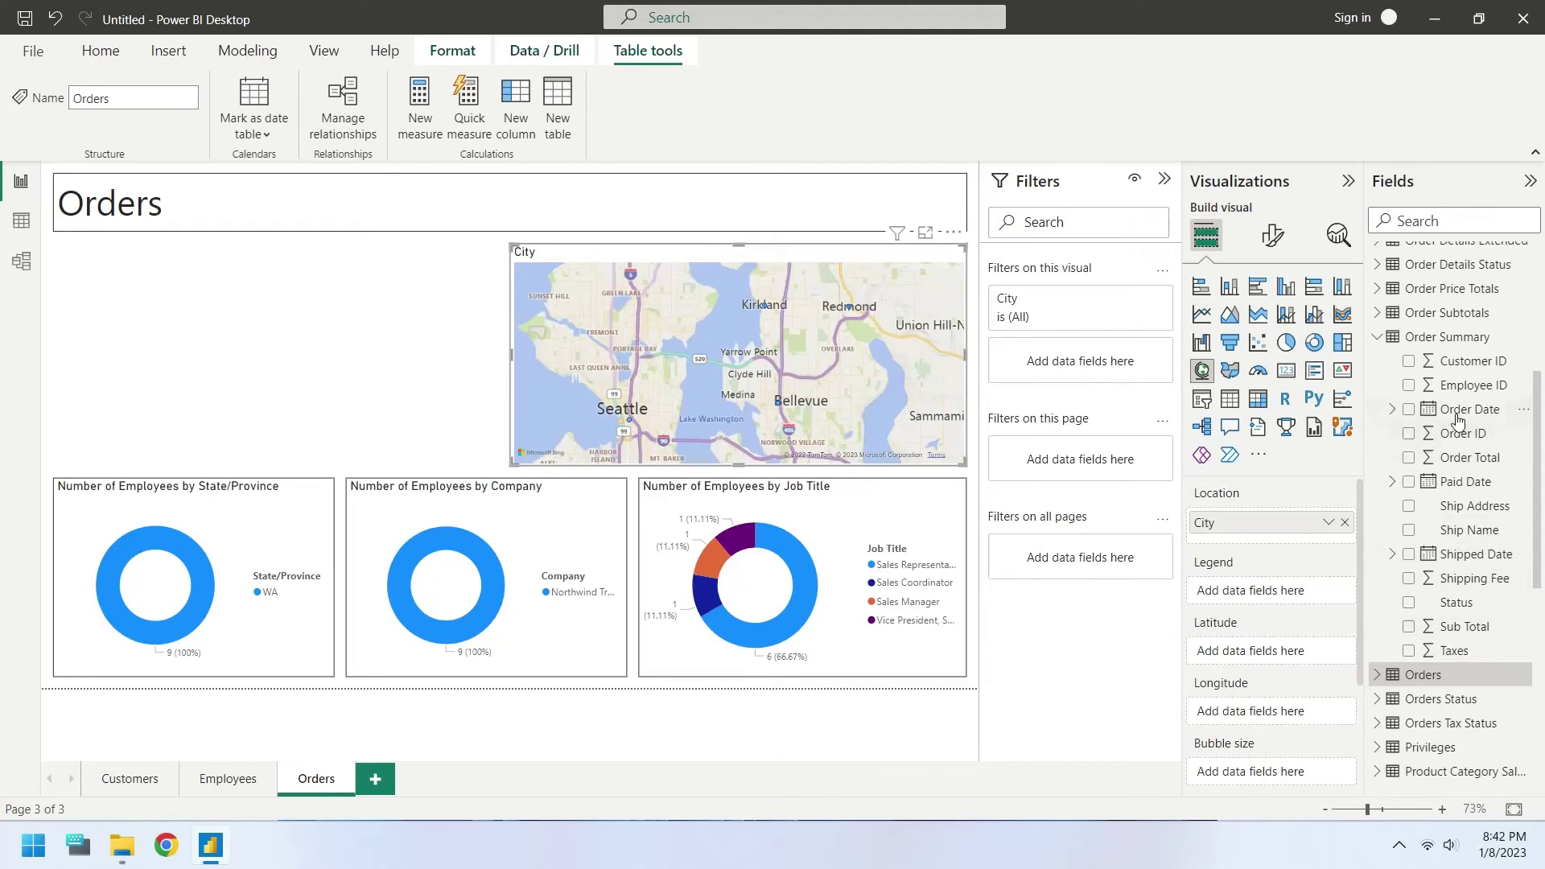
pyautogui.moveTo(1459, 458); pyautogui.dragTo(1267, 772)
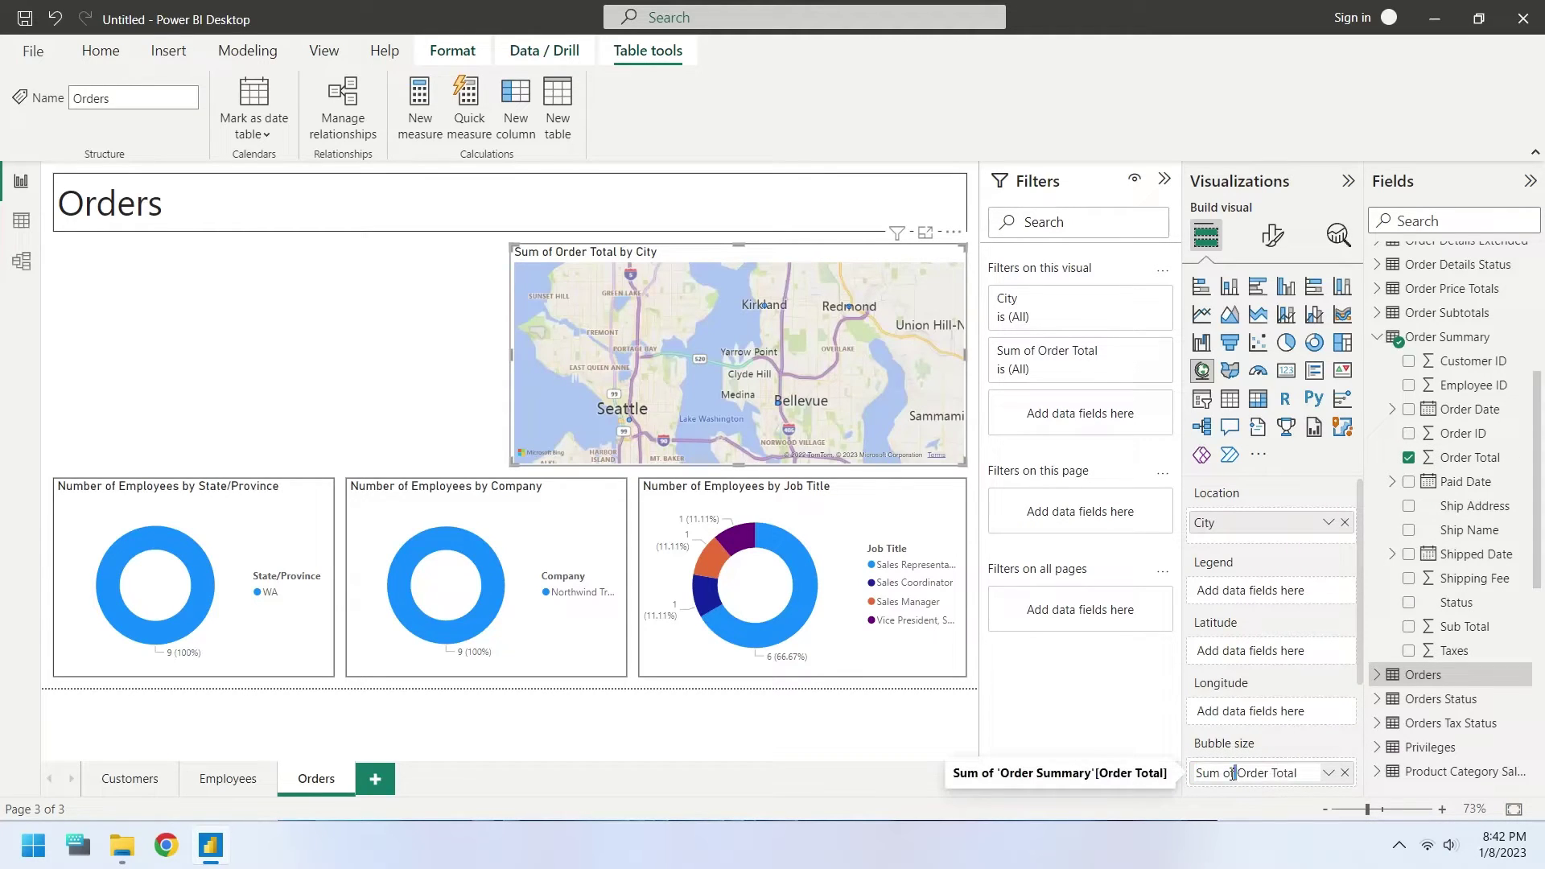
# Rename the map's bubble size value Order Total and replace its City location with Ship Address from Order Summary.
pyautogui.hotkey('shift', 'Home')
pyautogui.press('BackSpace')
pyautogui.press('Return')
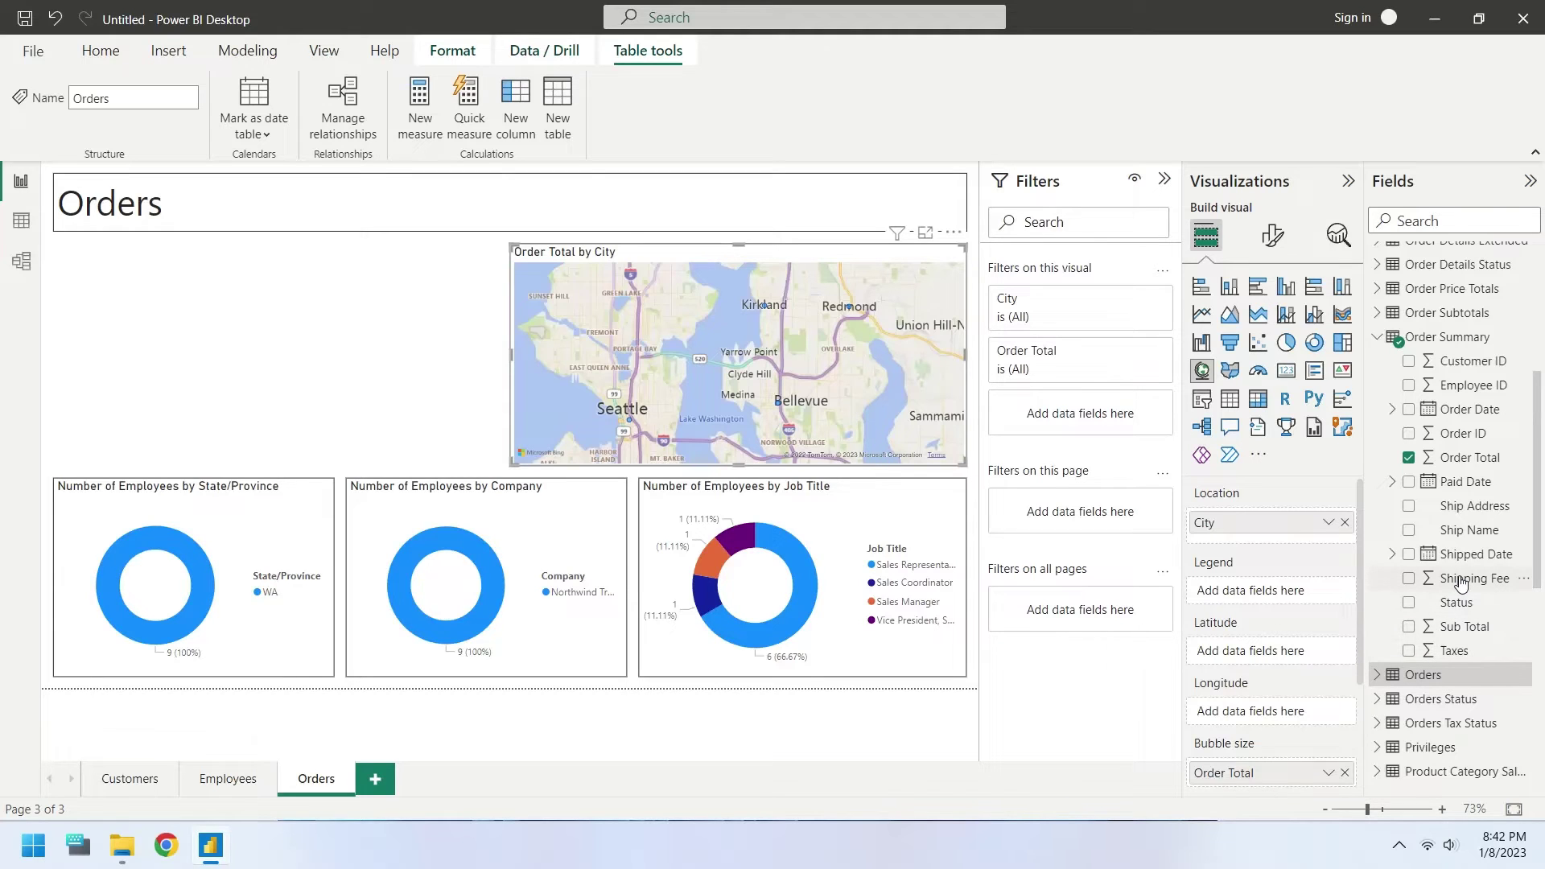
pyautogui.click(1343, 523)
pyautogui.moveTo(1452, 507); pyautogui.dragTo(1279, 530)
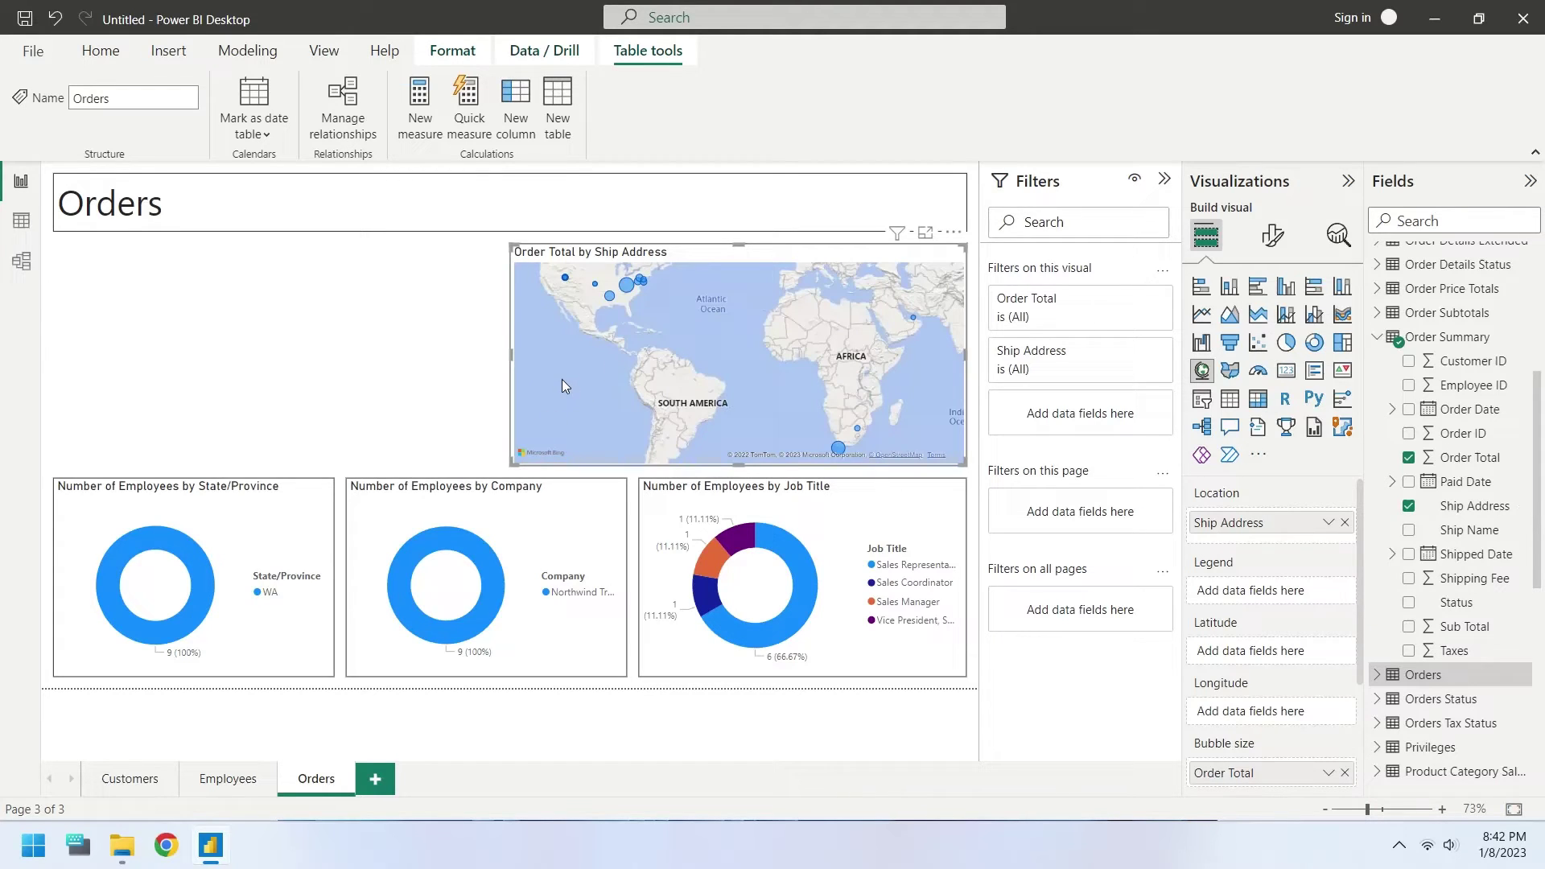
# Place a copy of the Ship Address map in the empty left half and narrow the original to leave a gap between them.
pyautogui.moveTo(561, 378); pyautogui.dragTo(321, 379)
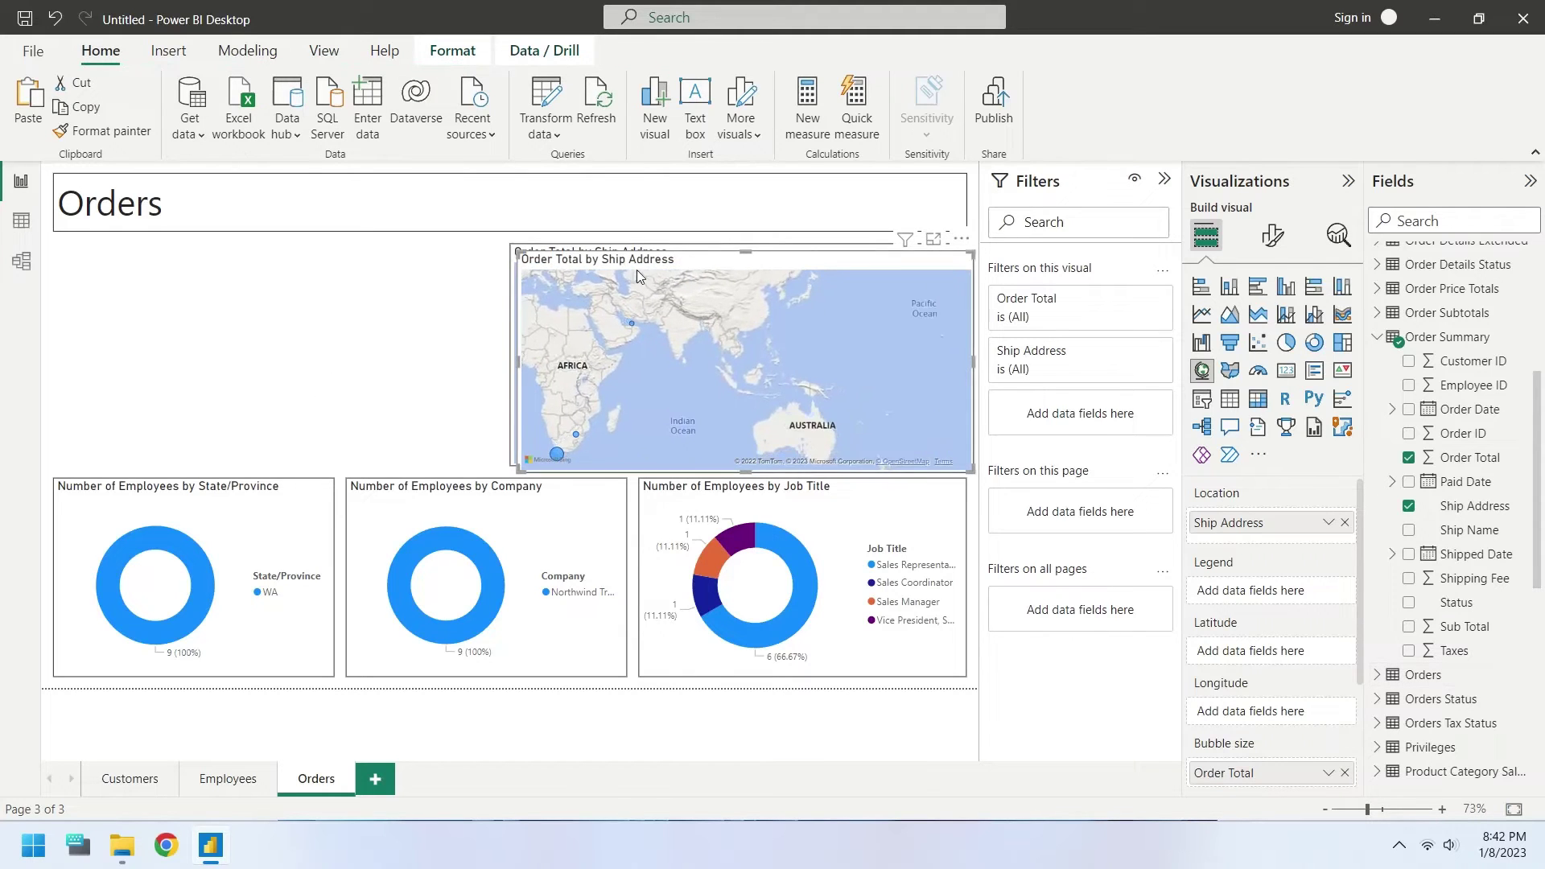
pyautogui.moveTo(681, 261); pyautogui.dragTo(218, 255)
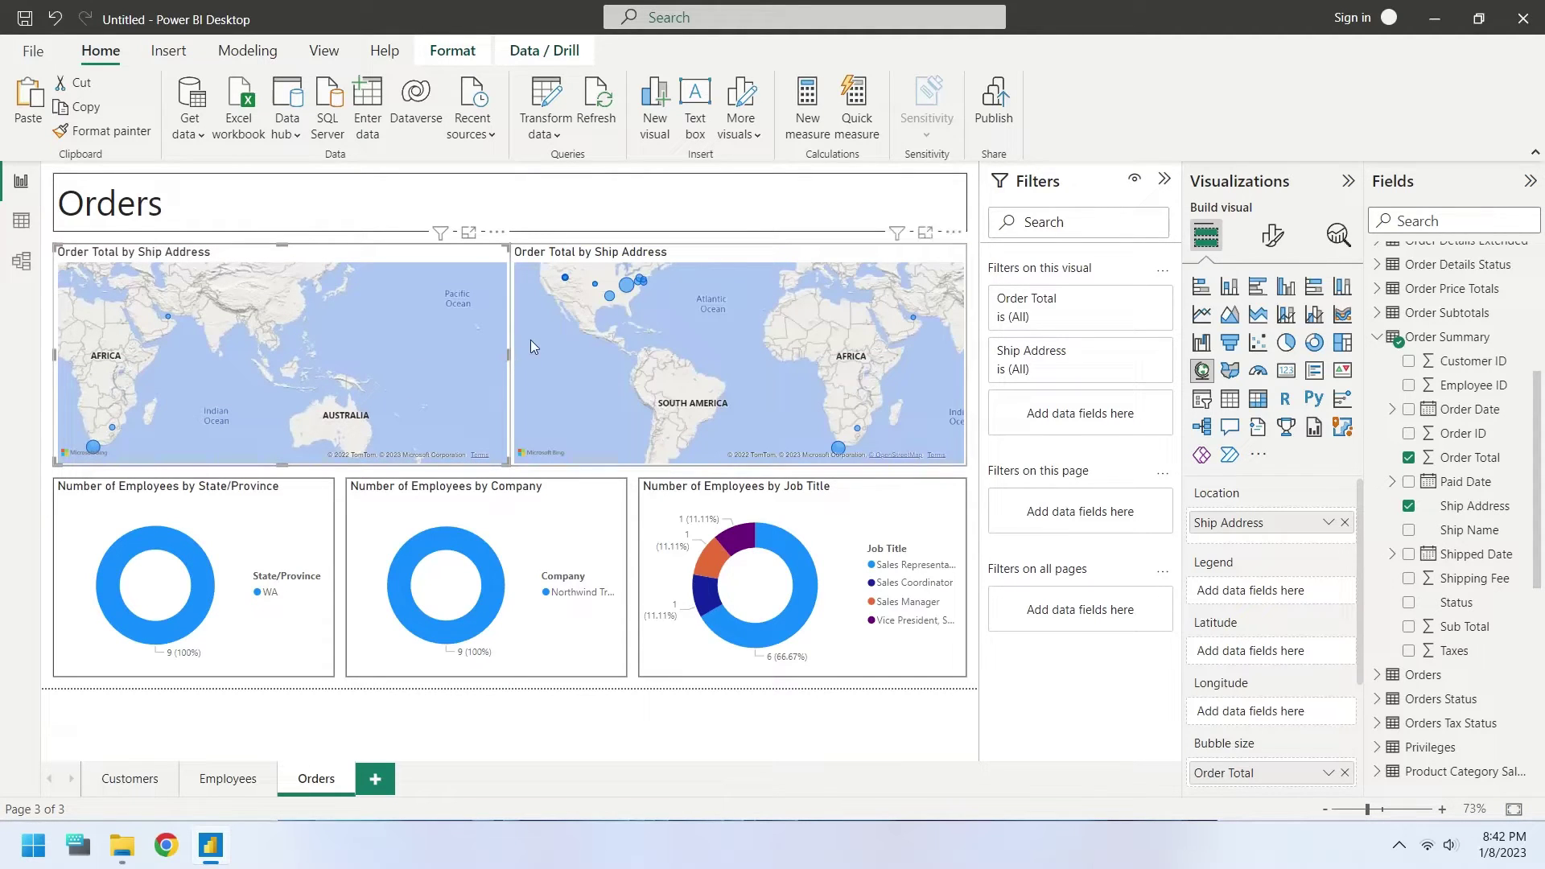
pyautogui.click(531, 251)
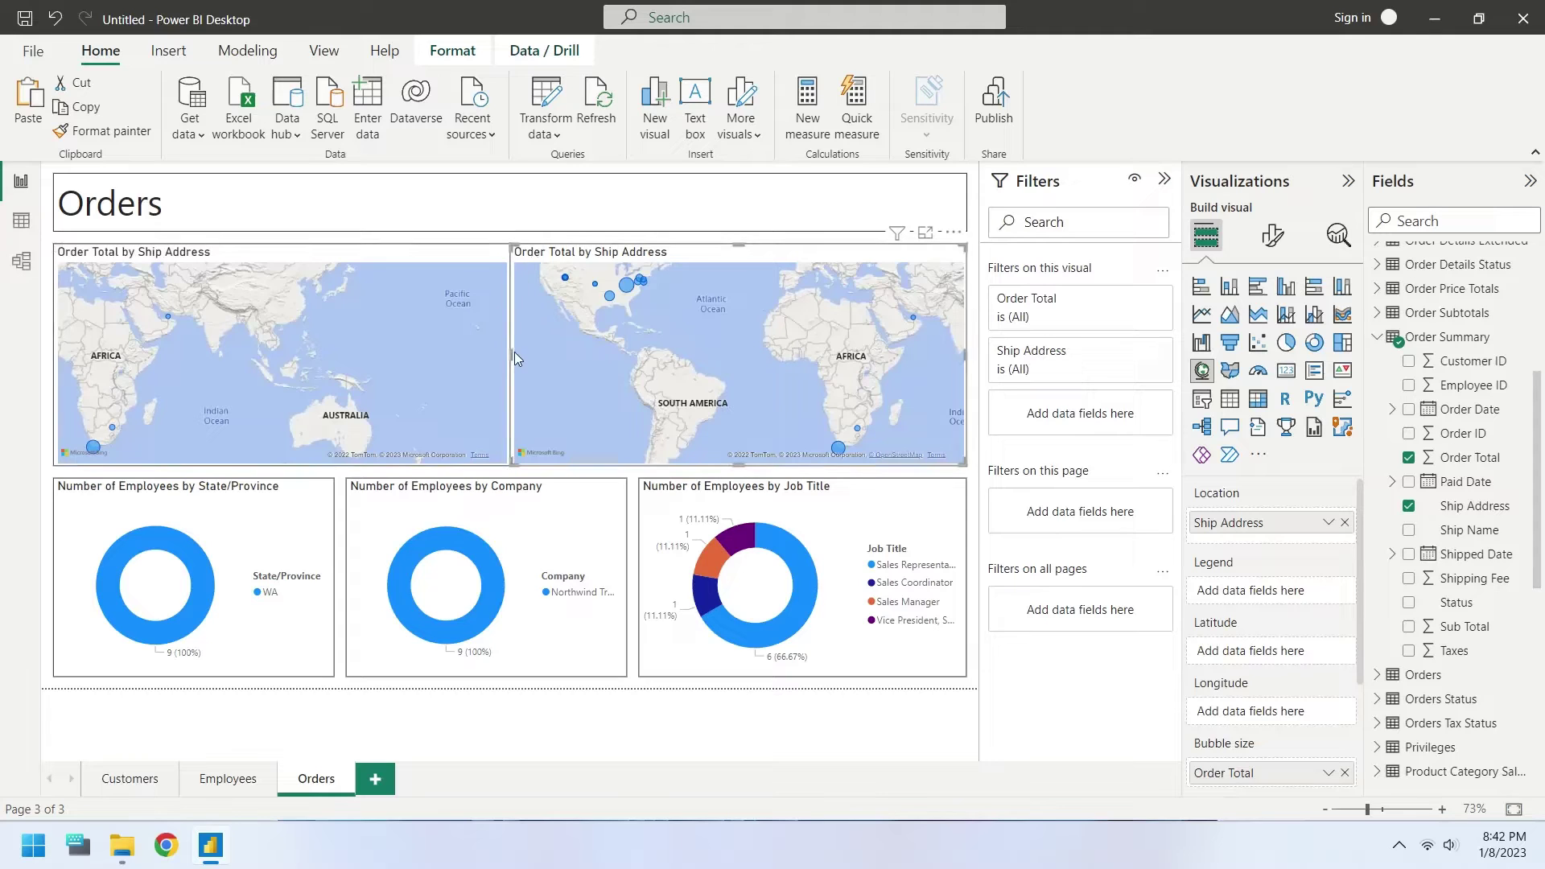
pyautogui.moveTo(513, 355); pyautogui.dragTo(524, 355)
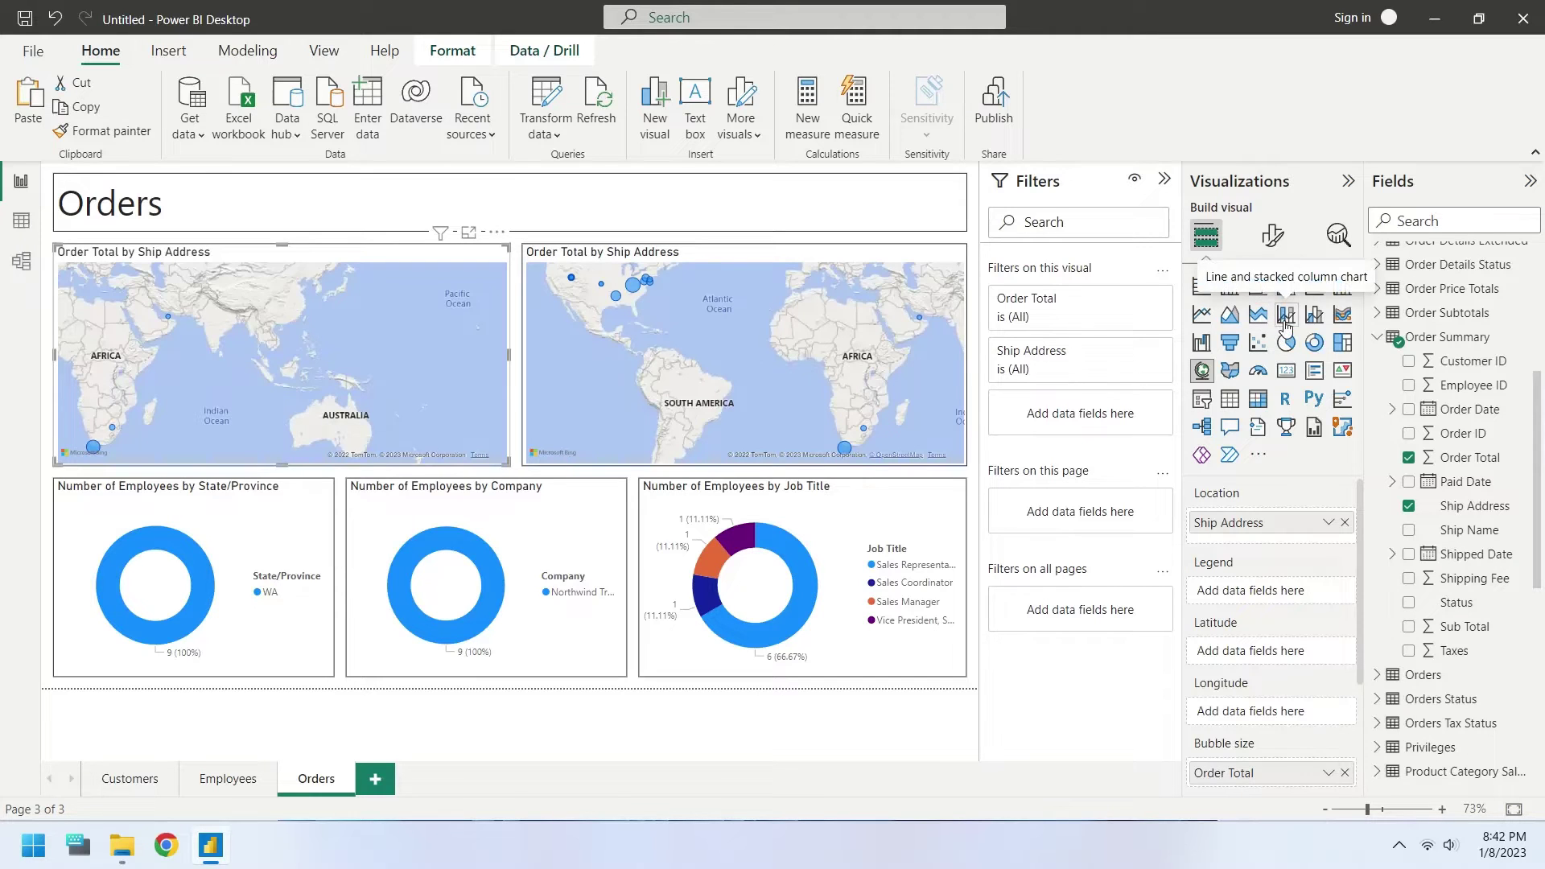
# Convert the copied map to a line and clustered column chart without Ship Address, with Shipping Fee on the line y-axis.
pyautogui.click(1314, 316)
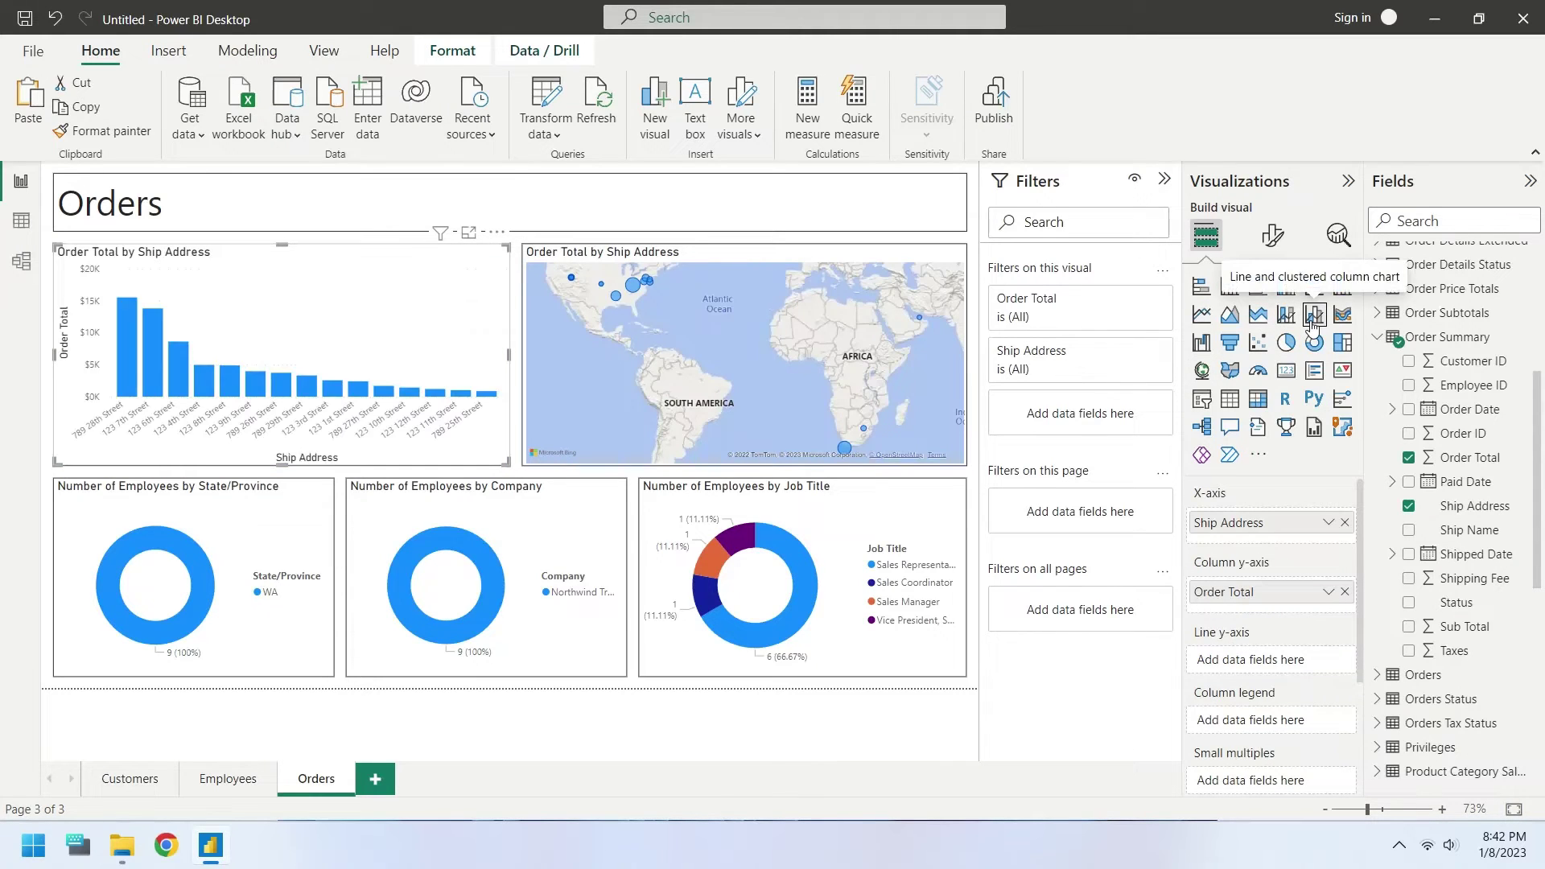
pyautogui.click(1408, 505)
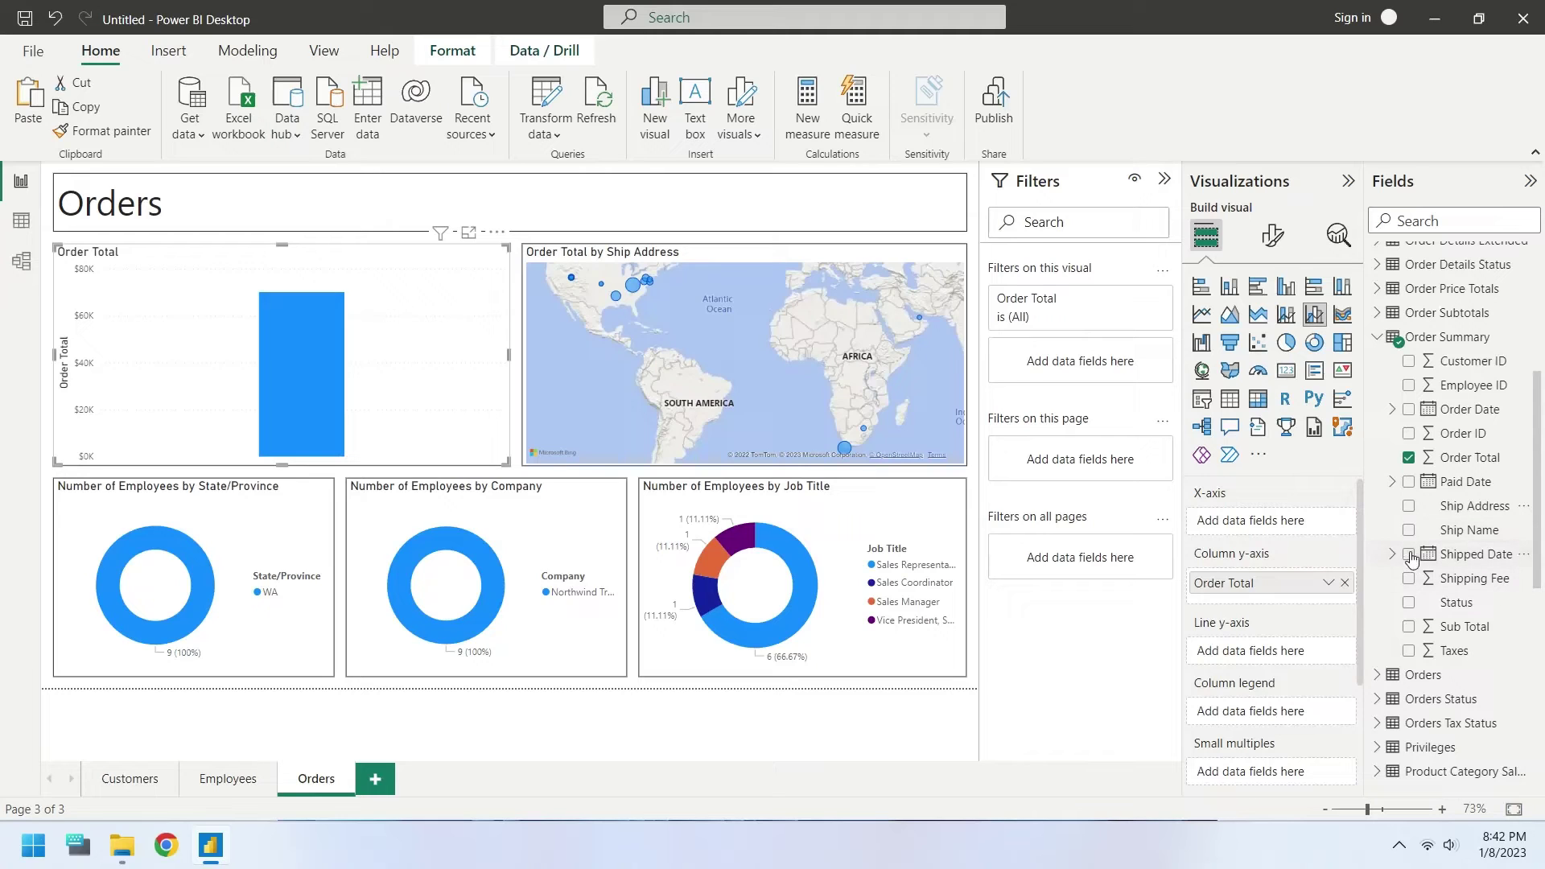
pyautogui.click(1409, 579)
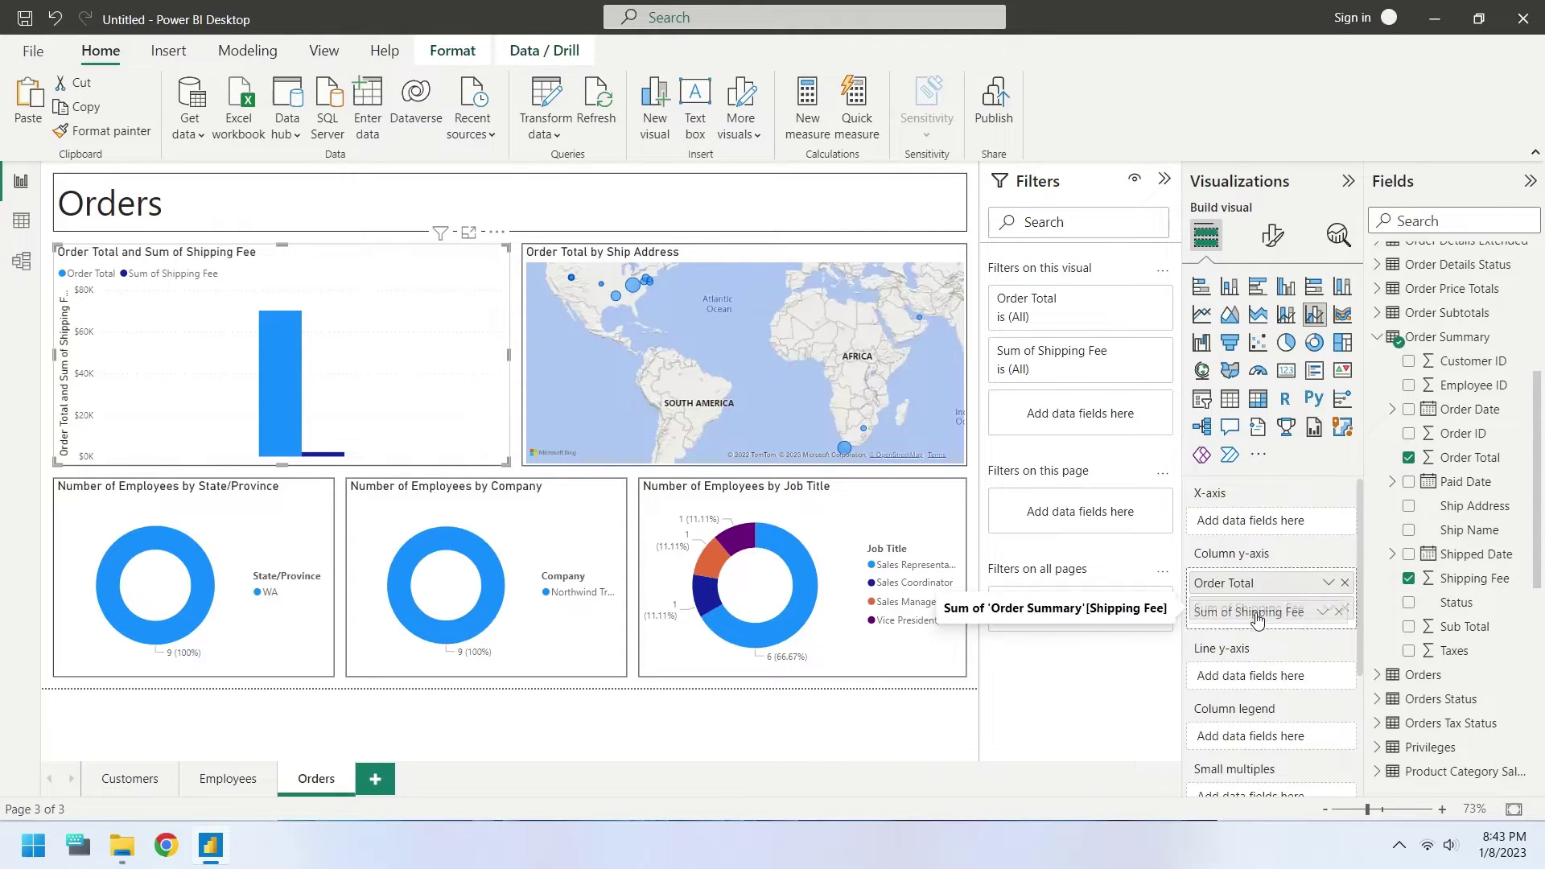
pyautogui.moveTo(1260, 609); pyautogui.dragTo(1261, 678)
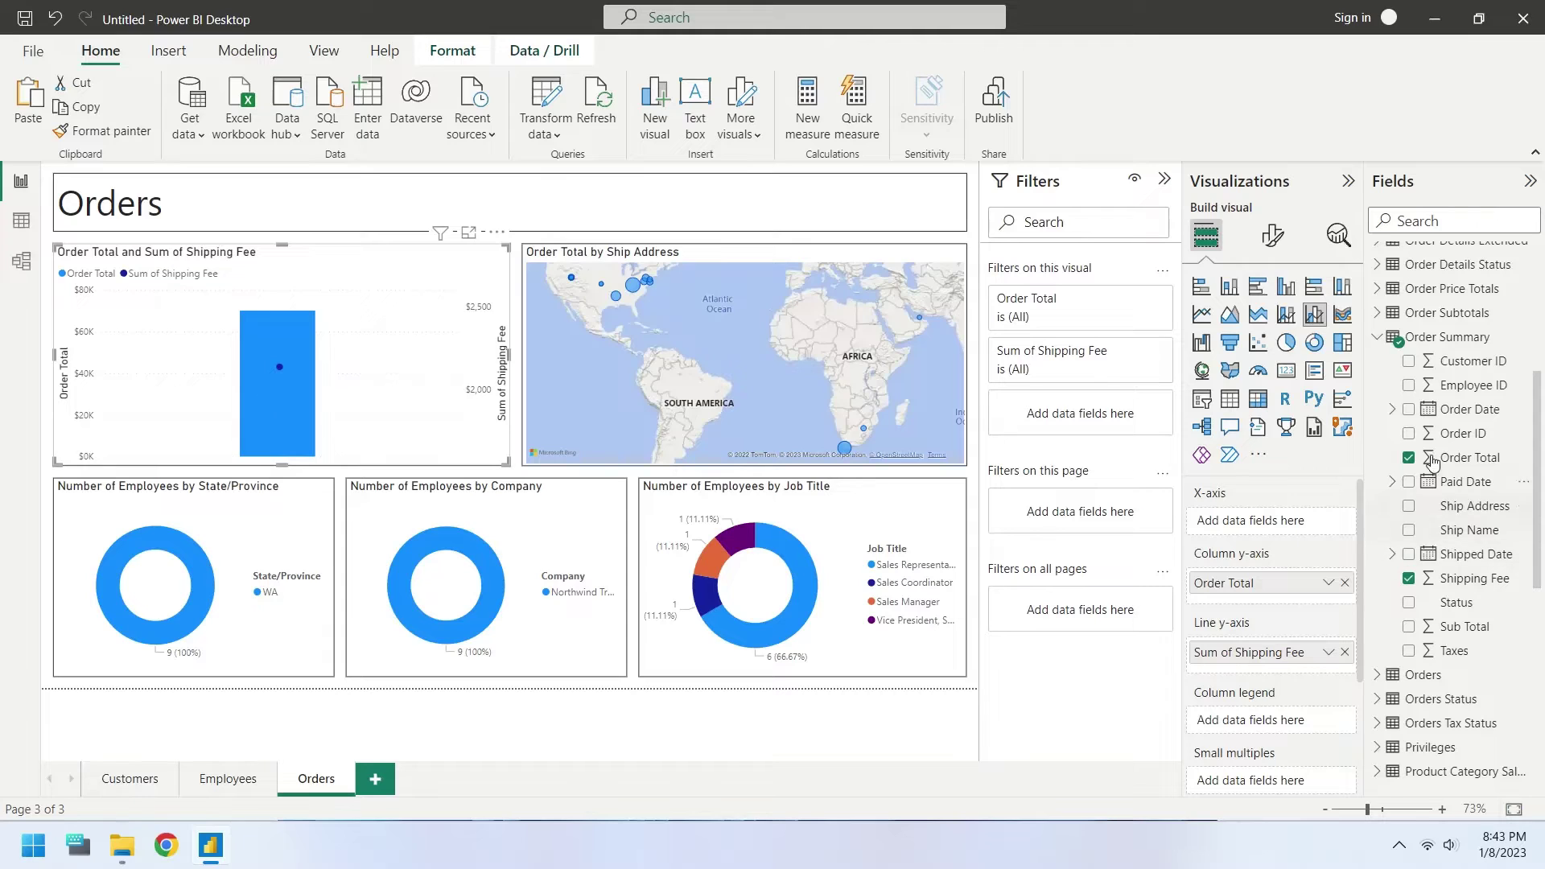
# Add Order Date to the combo chart's x-axis with only the Month and Day levels, and widen the chart toward the map.
pyautogui.moveTo(1410, 416); pyautogui.dragTo(1279, 531)
pyautogui.click(1343, 543)
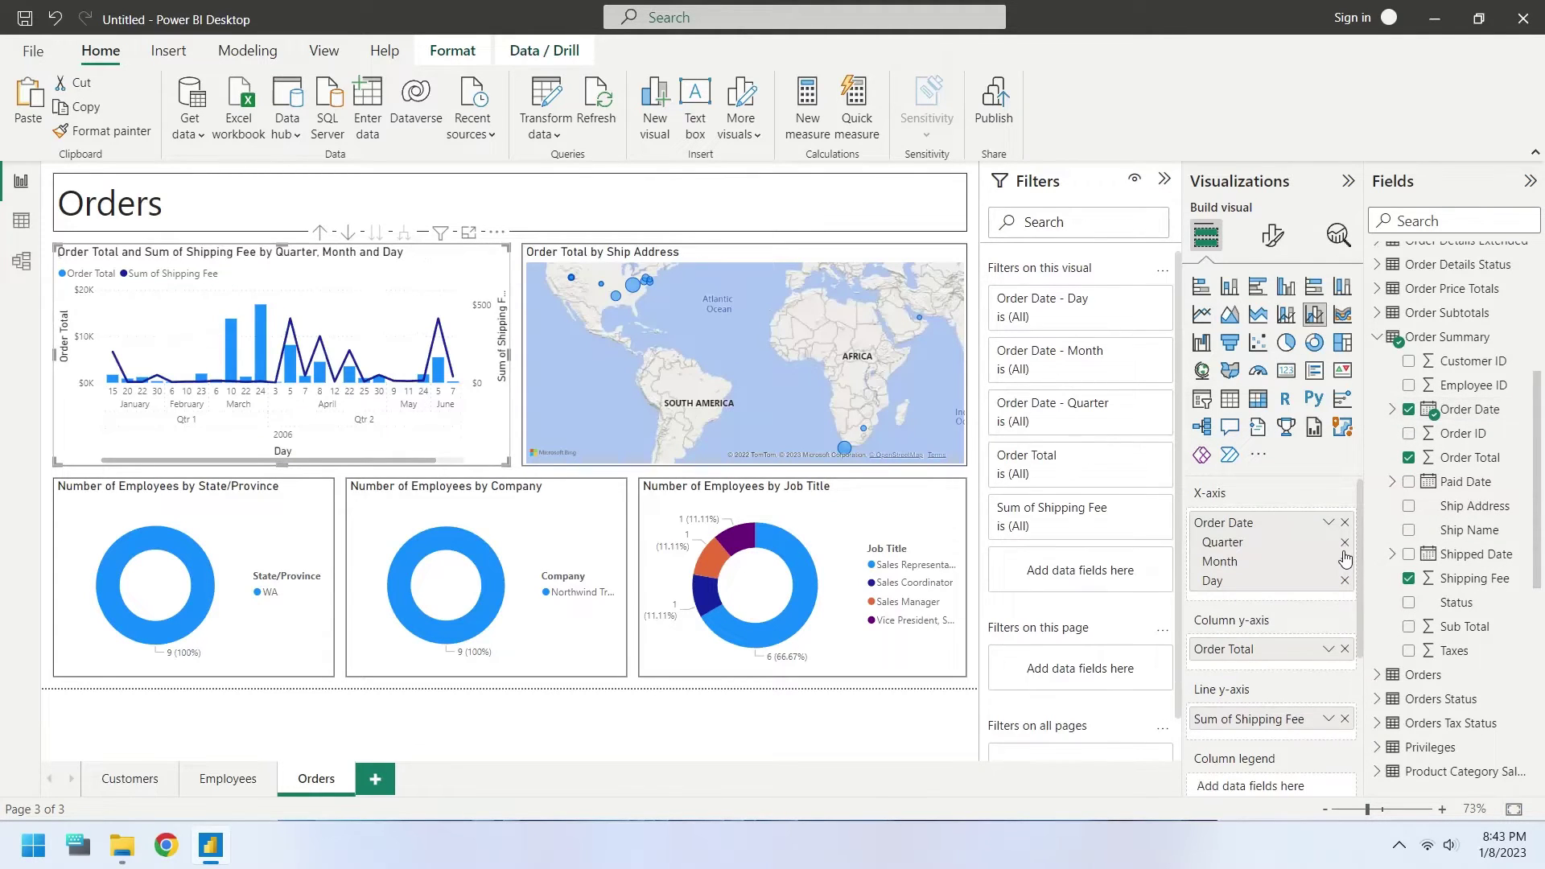
pyautogui.click(1344, 543)
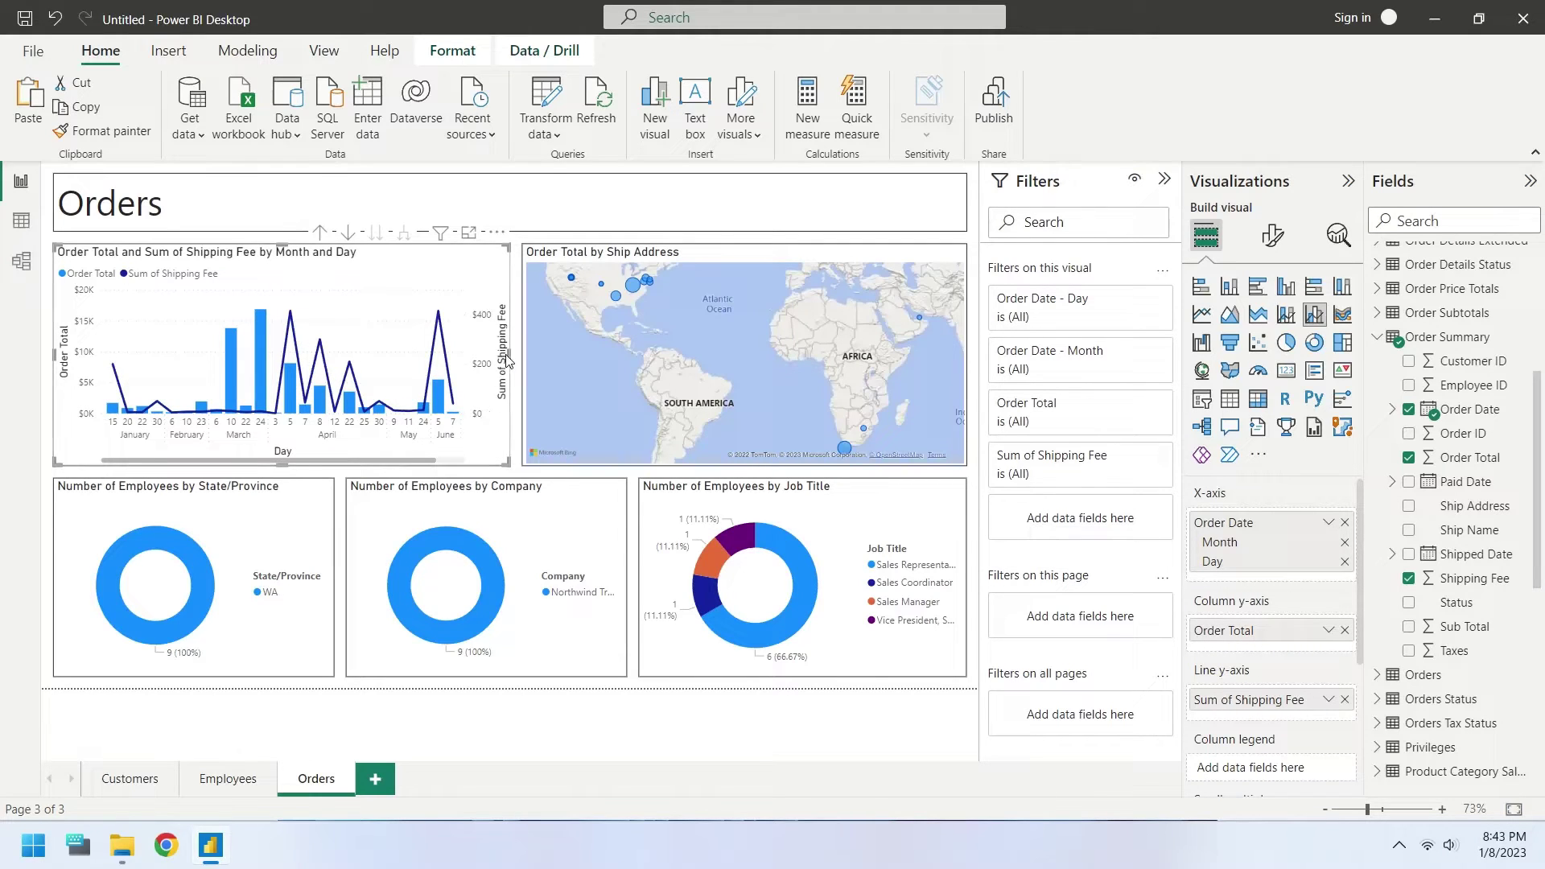
pyautogui.moveTo(514, 356); pyautogui.dragTo(557, 360)
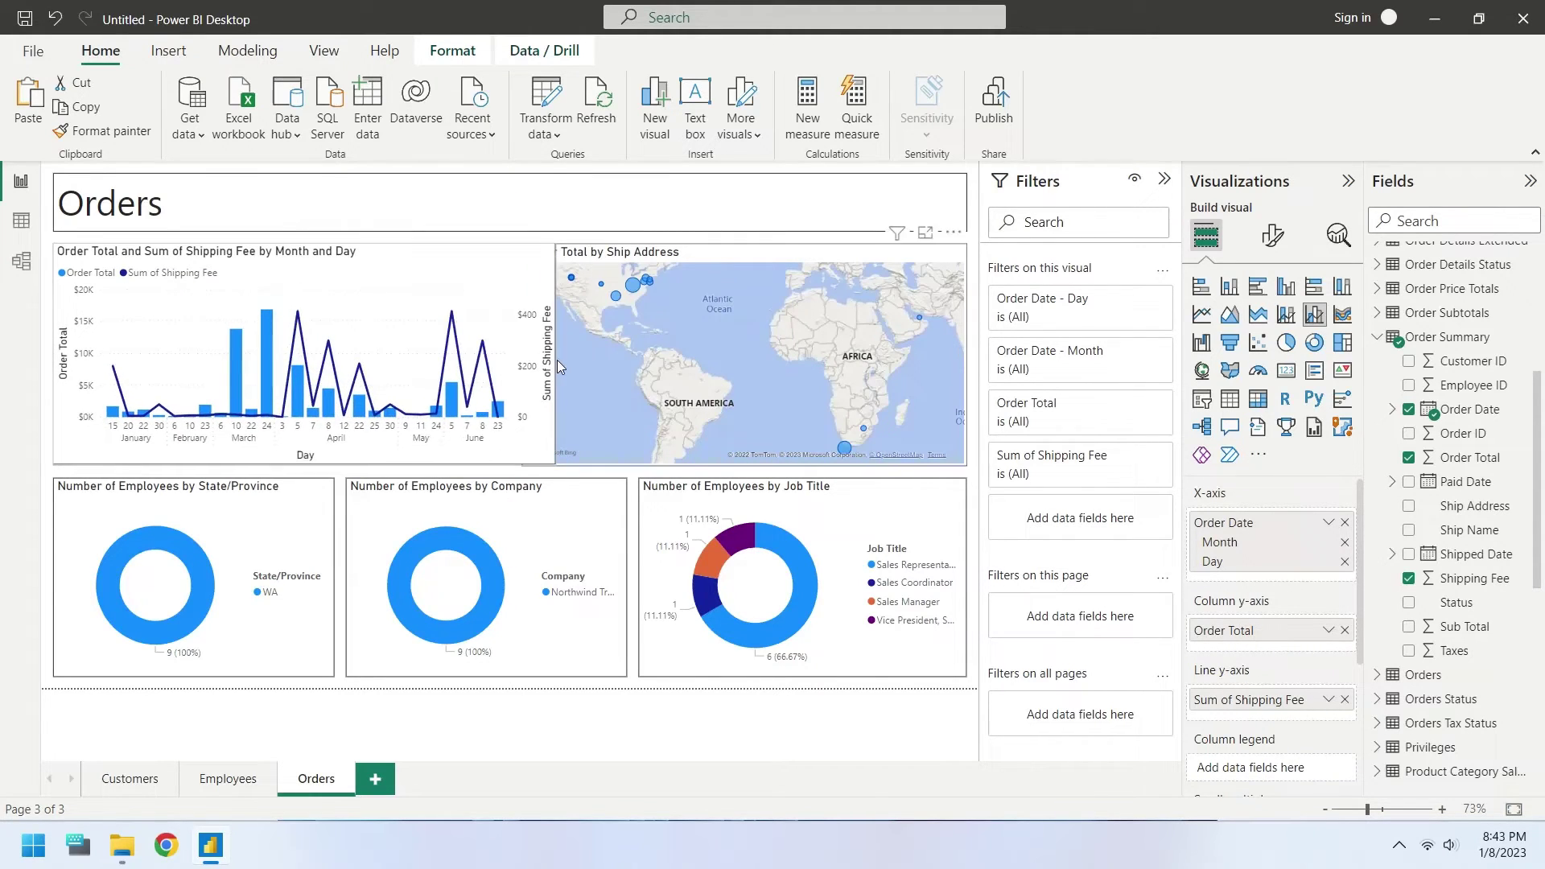
# Narrow the Order Total by Ship Address map to leave a small gap beside the combo chart.
pyautogui.click(588, 367)
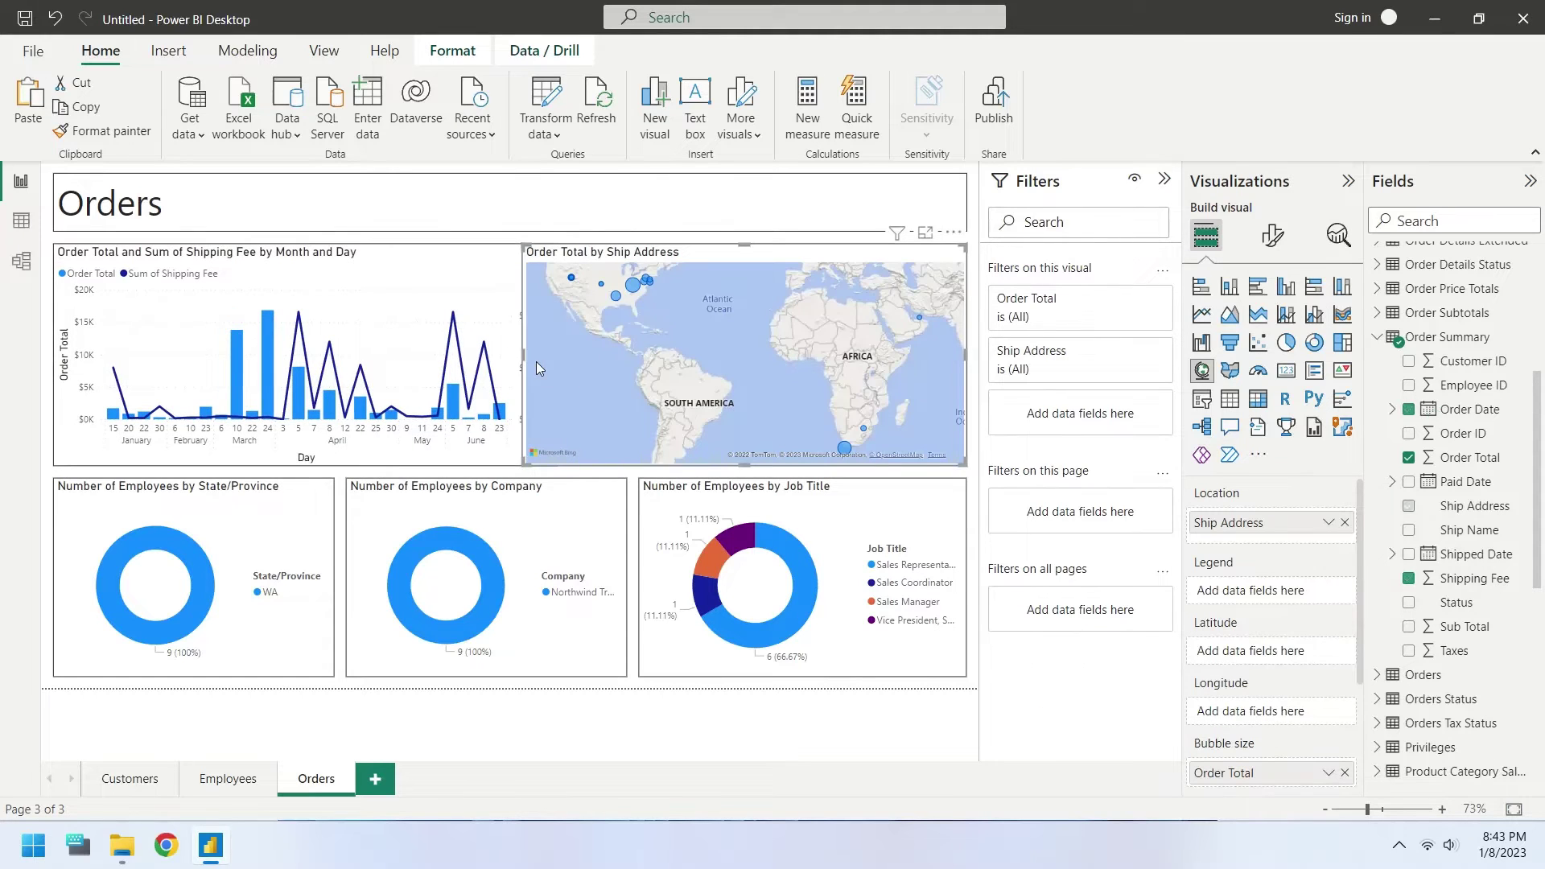
pyautogui.moveTo(523, 354); pyautogui.dragTo(570, 354)
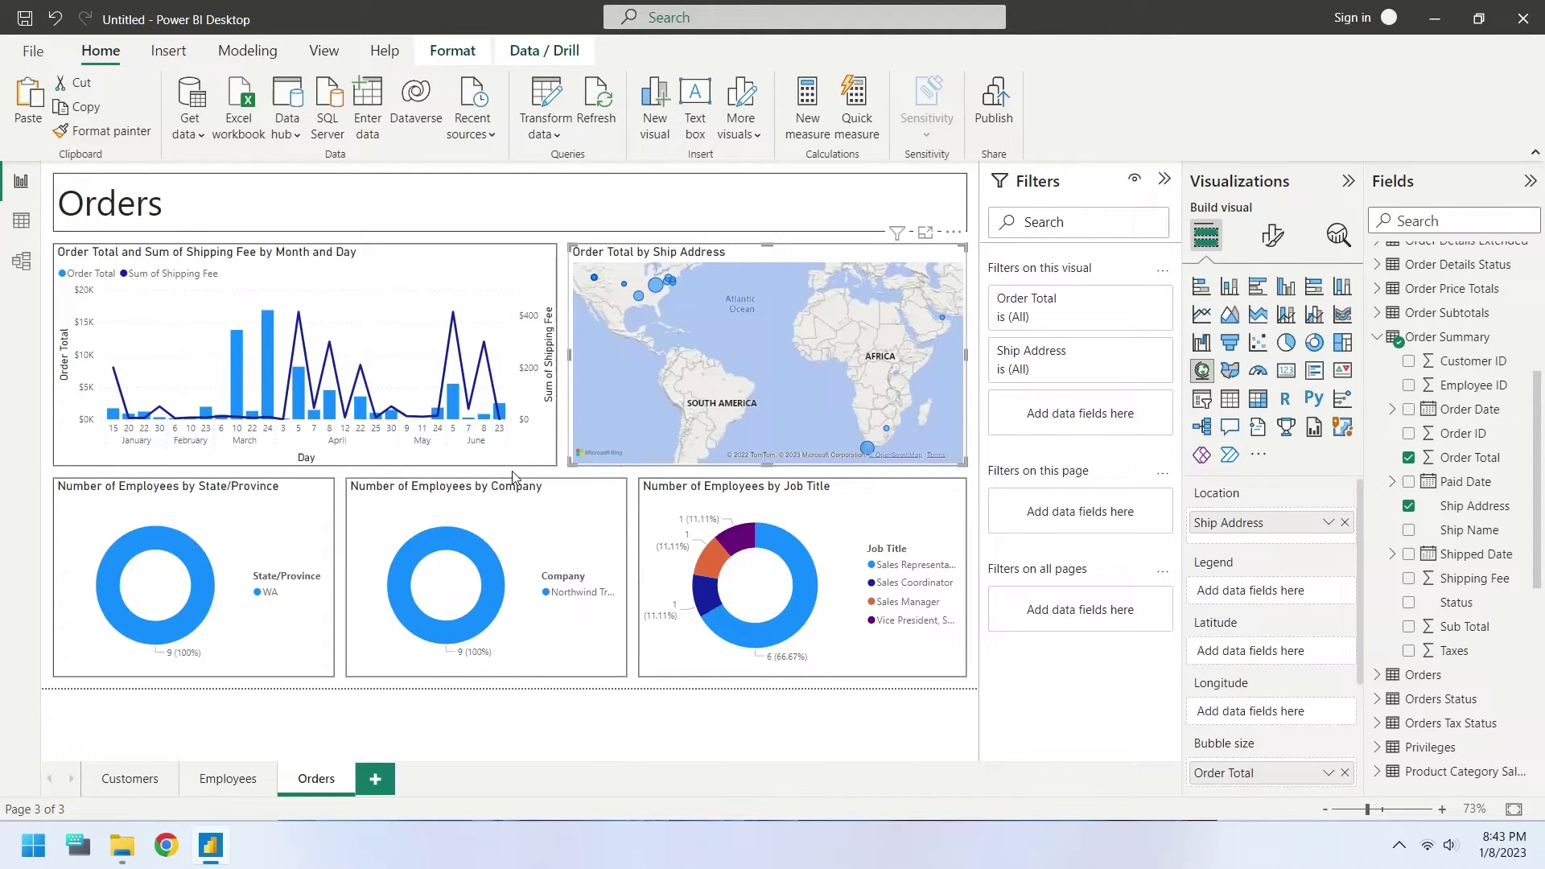
# Replace the State/Province donut's fields with Order Total, named without "Sum of", as values and Status as legend from Order Summary.
pyautogui.click(306, 579)
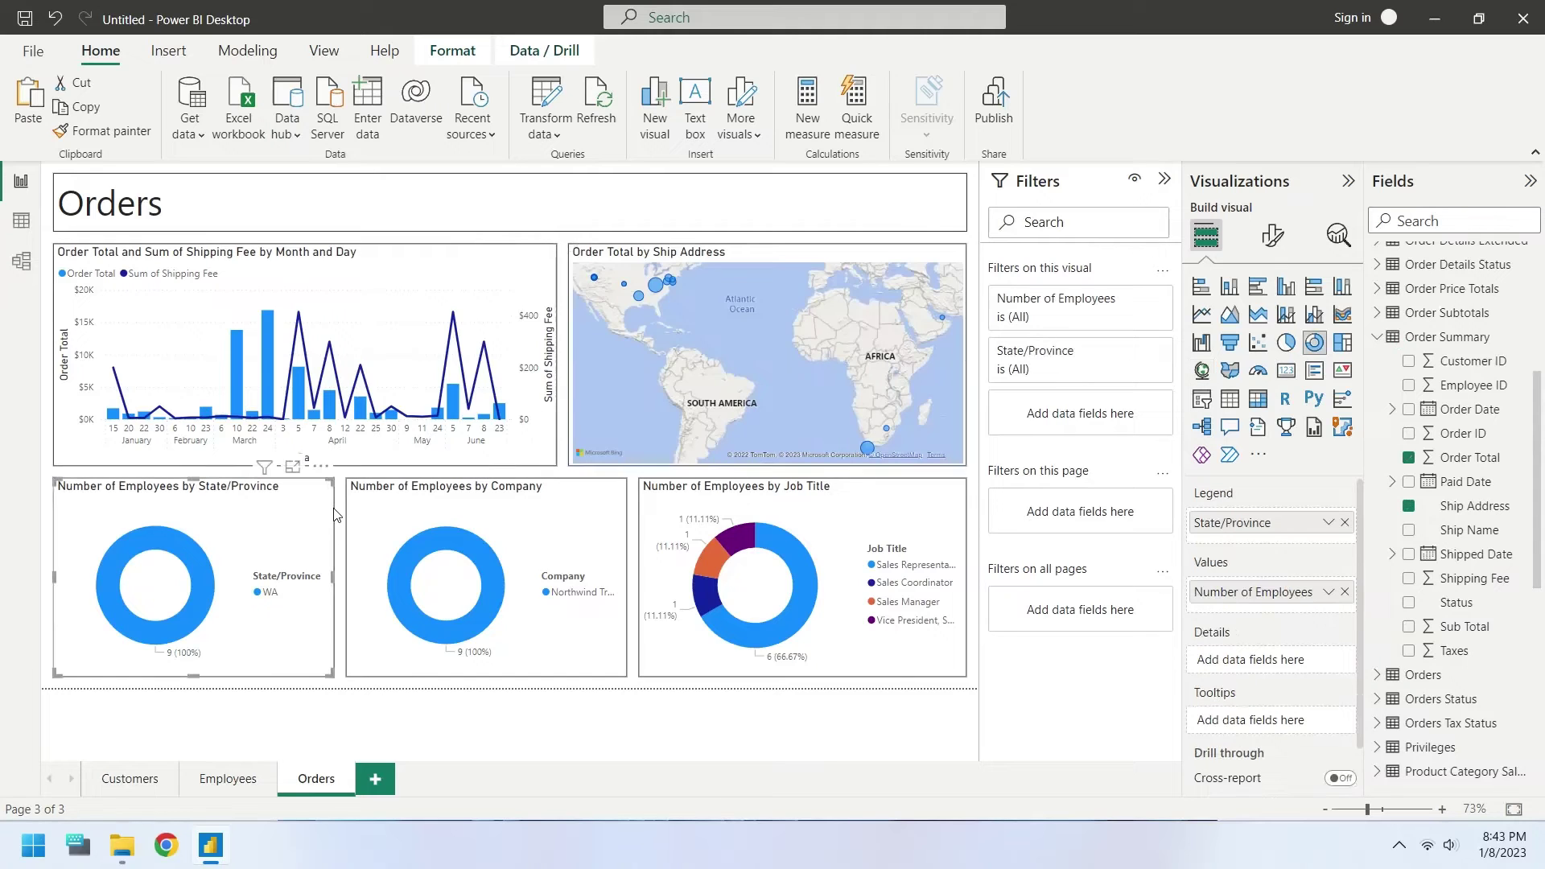
pyautogui.click(1344, 591)
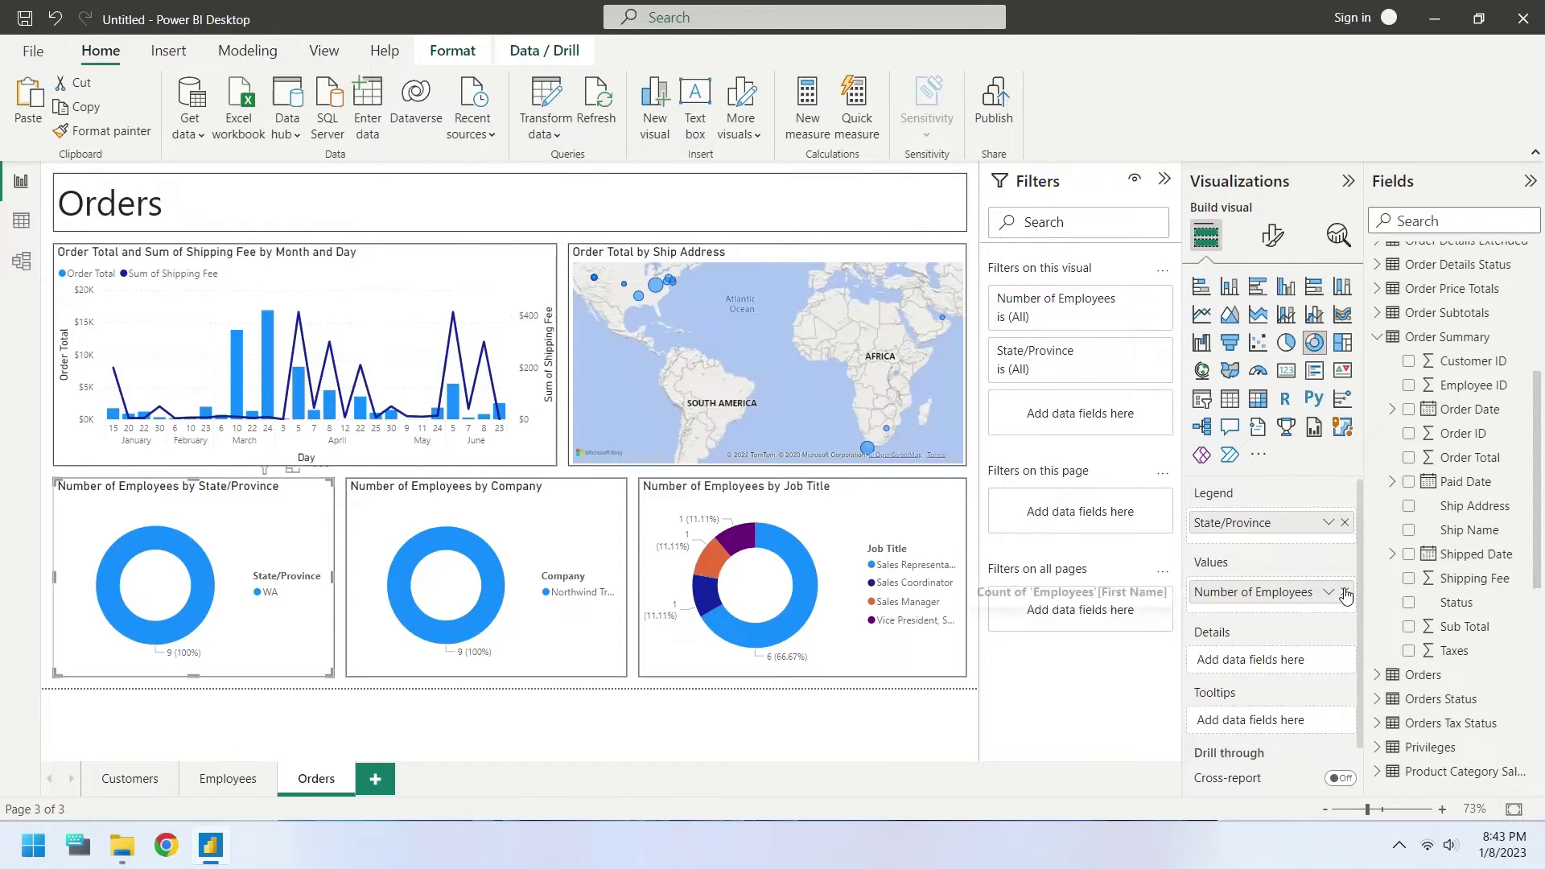
pyautogui.click(1344, 523)
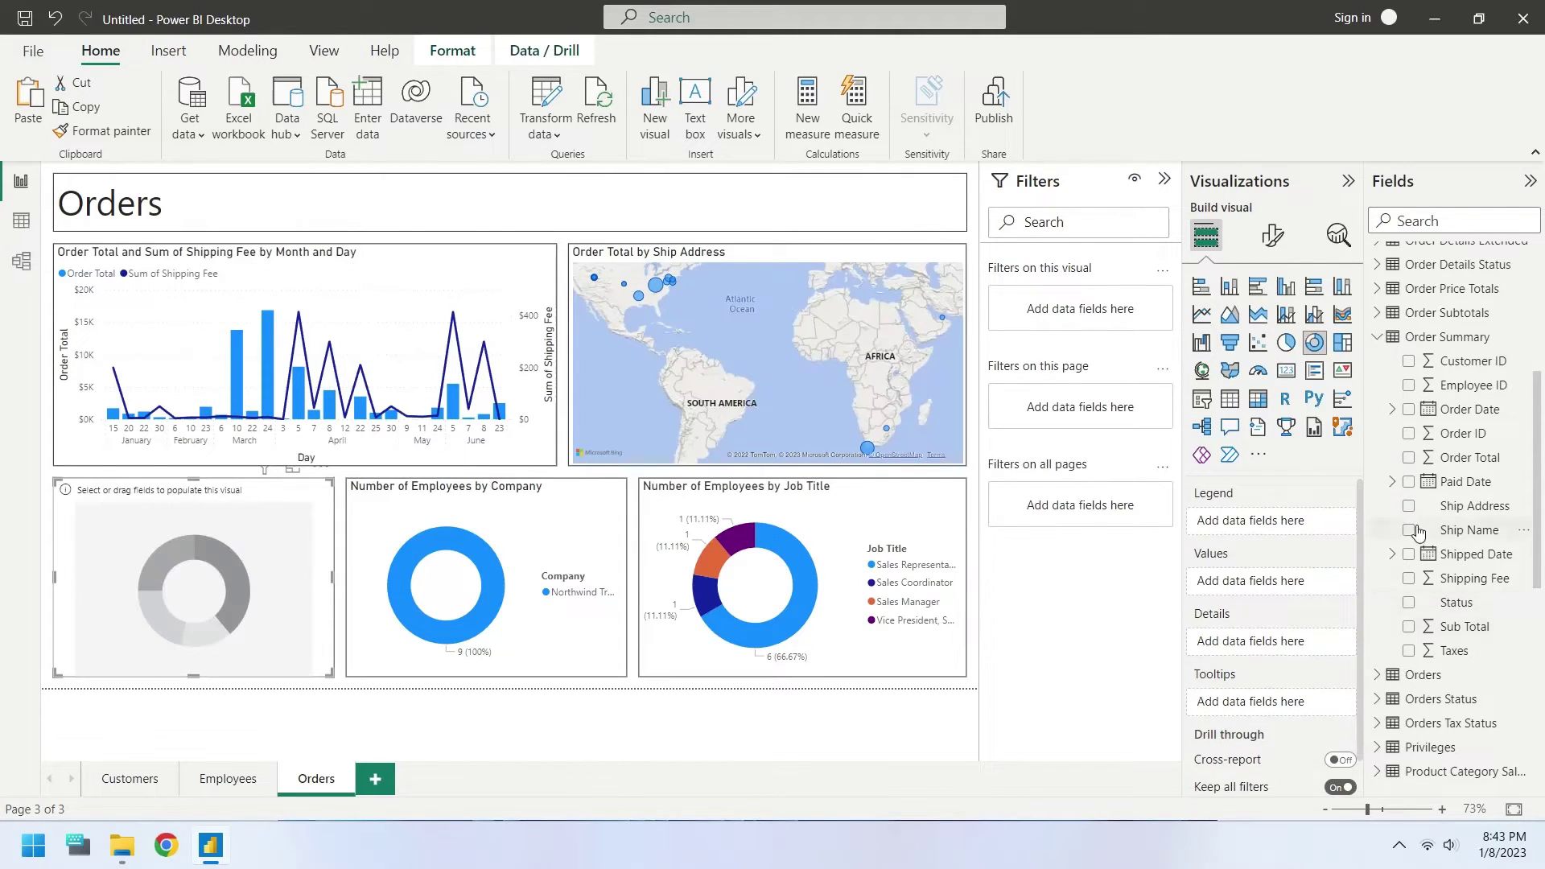
pyautogui.moveTo(1422, 461); pyautogui.dragTo(1157, 589)
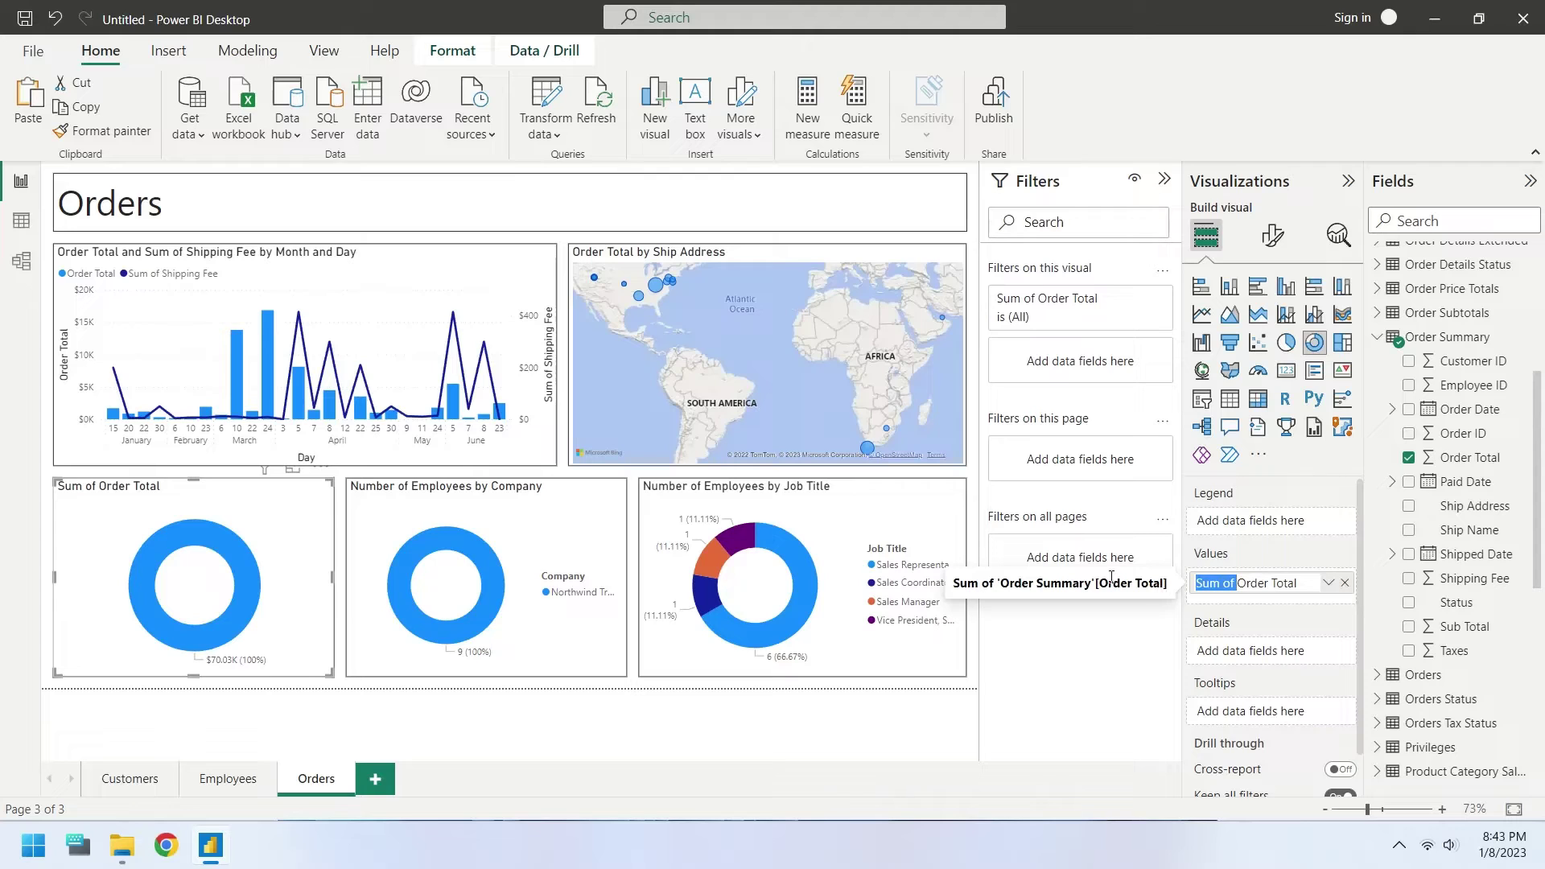
pyautogui.press('BackSpace')
pyautogui.press('Return')
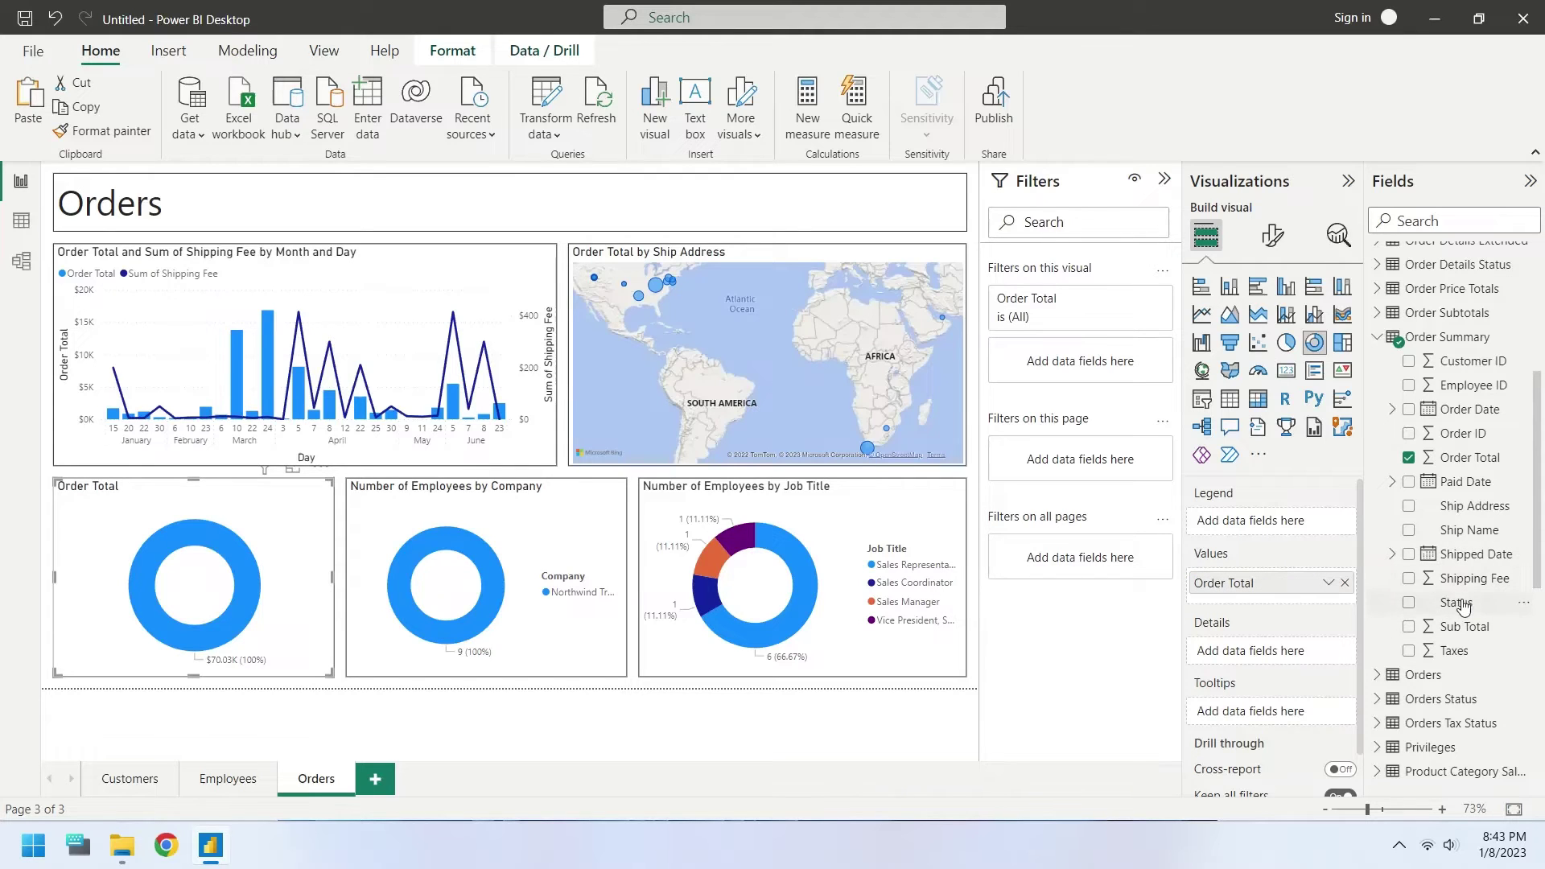
pyautogui.moveTo(1461, 605); pyautogui.dragTo(1119, 515)
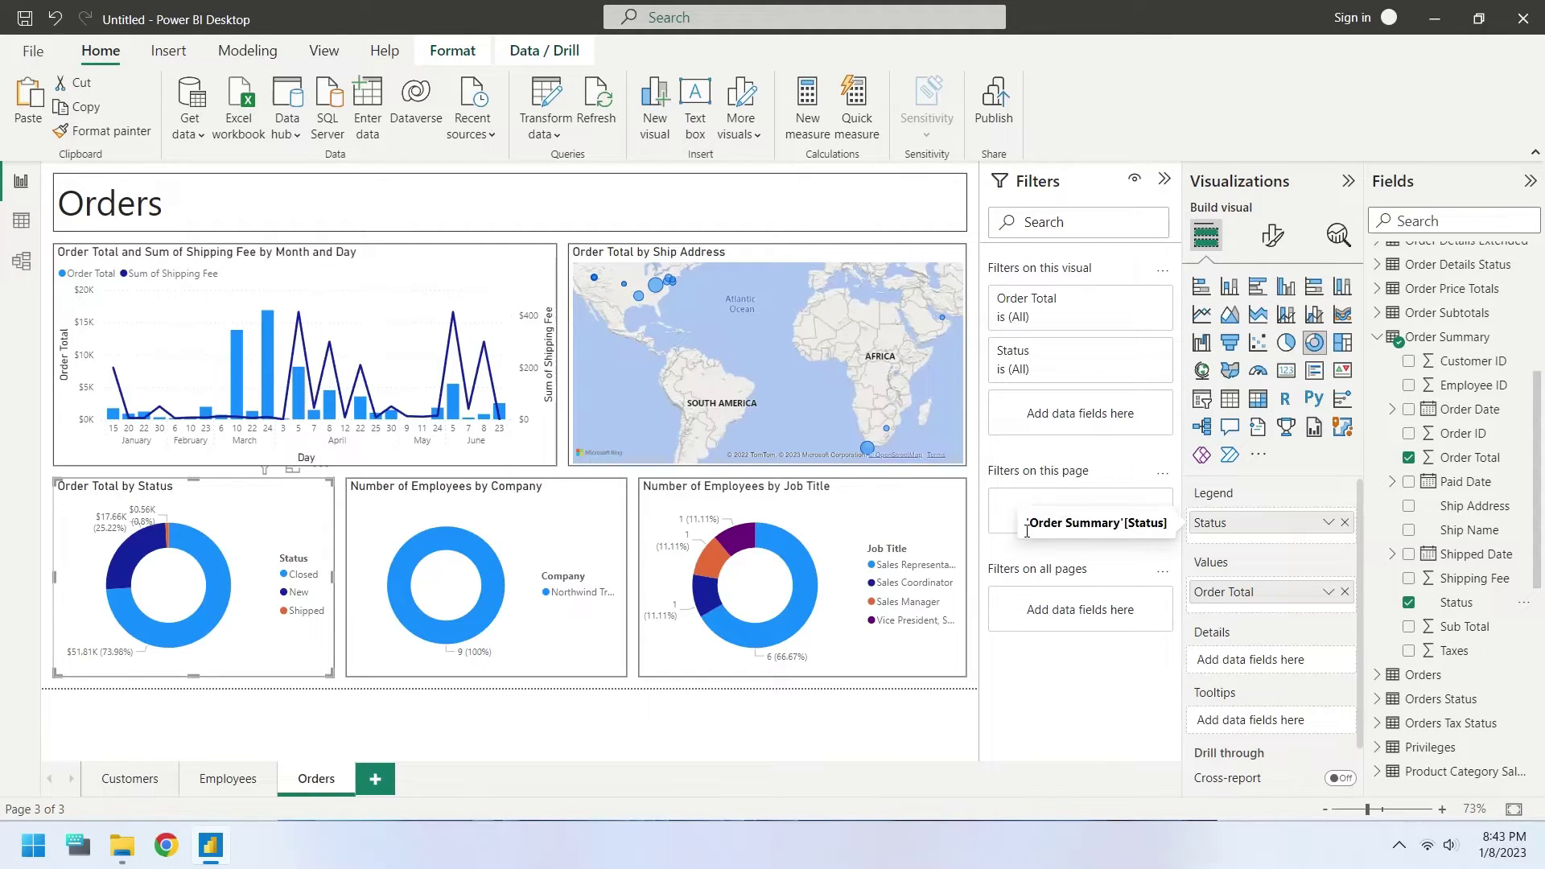
pyautogui.moveTo(1027, 532); pyautogui.dragTo(1030, 527)
# Replace the Company donut's fields with the Order Summary Customer ID count, renamed Number of Orders, and Status as legend.
pyautogui.click(579, 525)
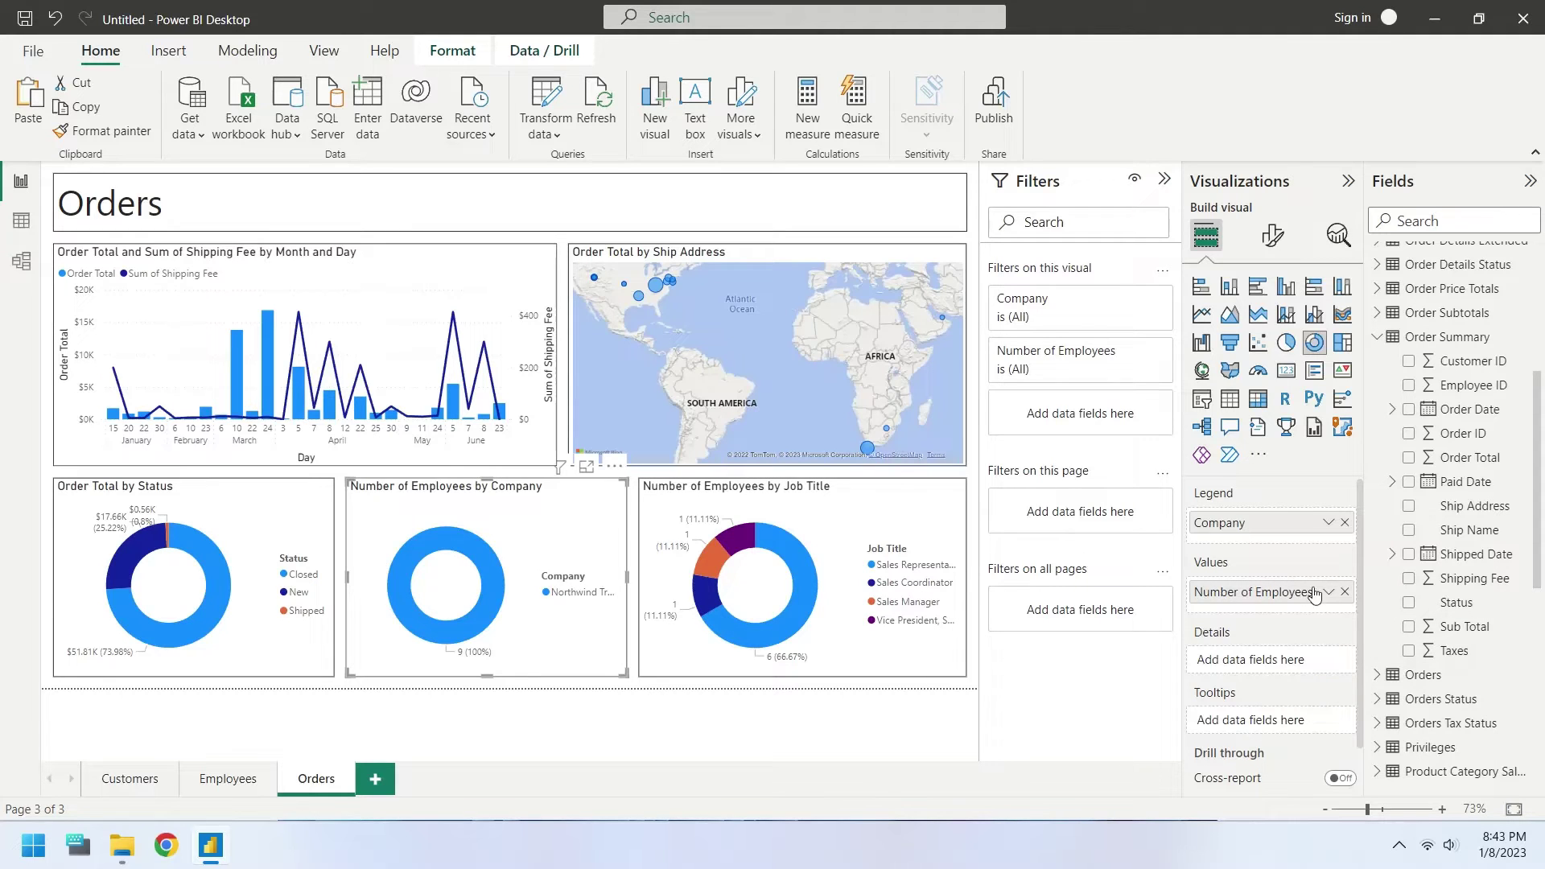
pyautogui.click(1345, 591)
pyautogui.click(1345, 522)
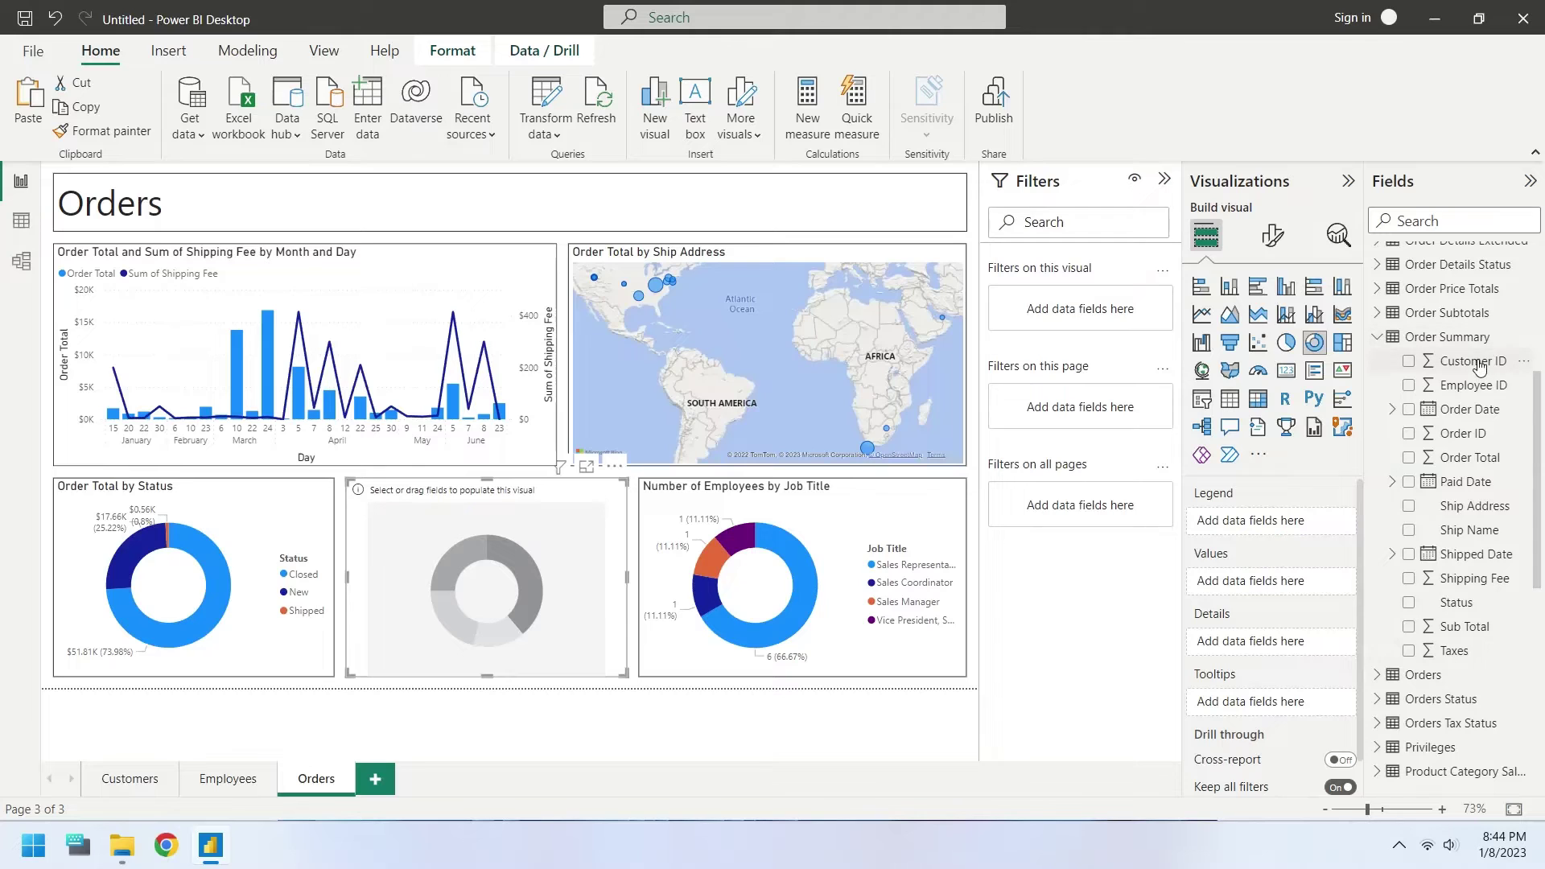
pyautogui.moveTo(1479, 366); pyautogui.dragTo(1305, 588)
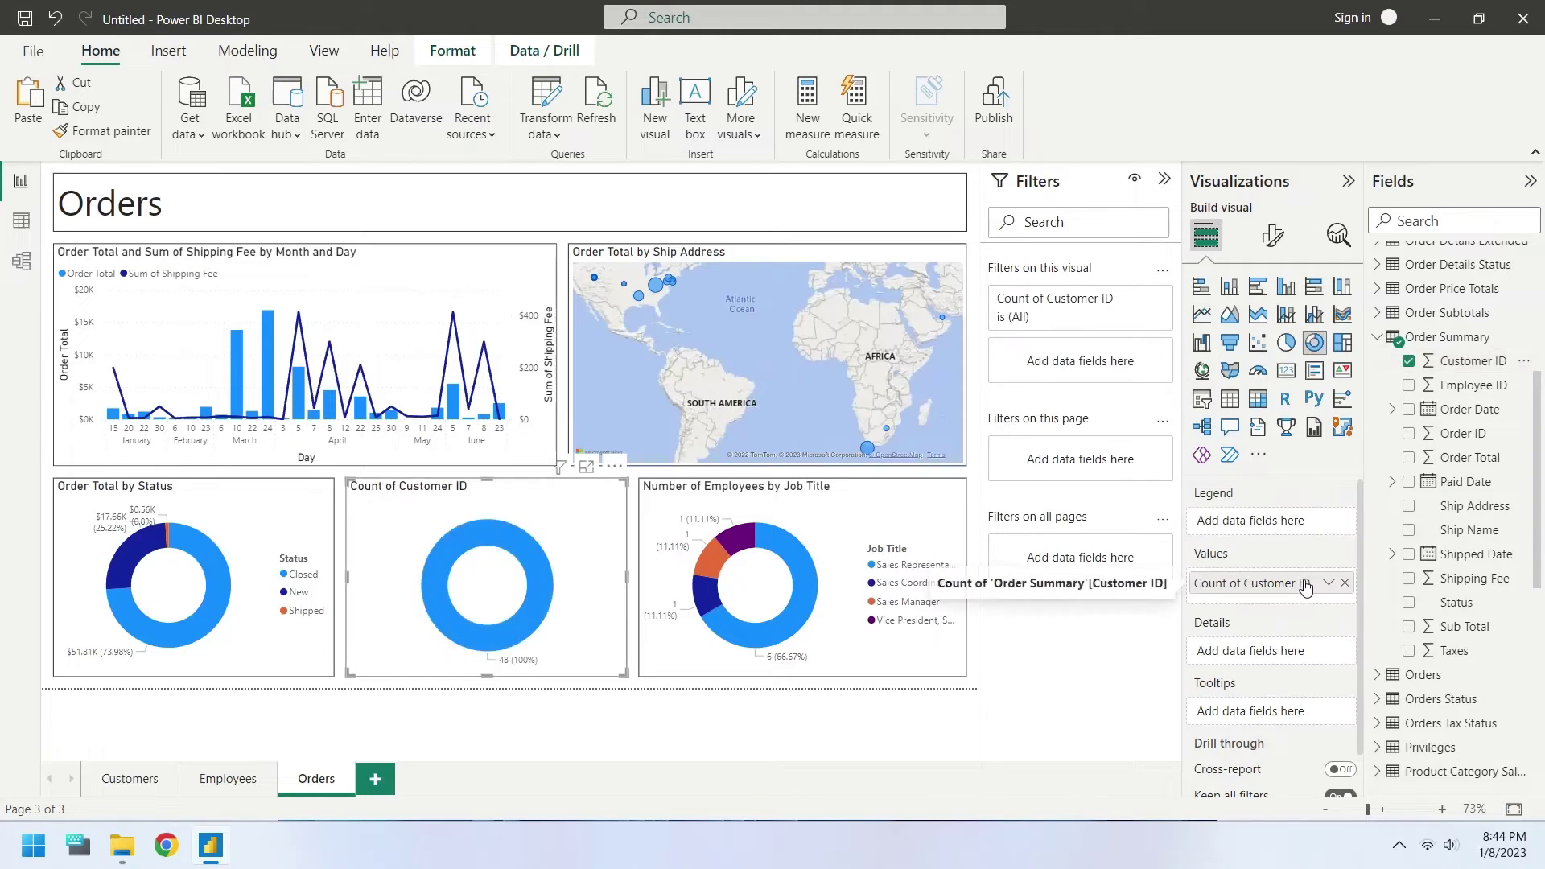
pyautogui.doubleClick(1305, 588)
pyautogui.write('Nu')
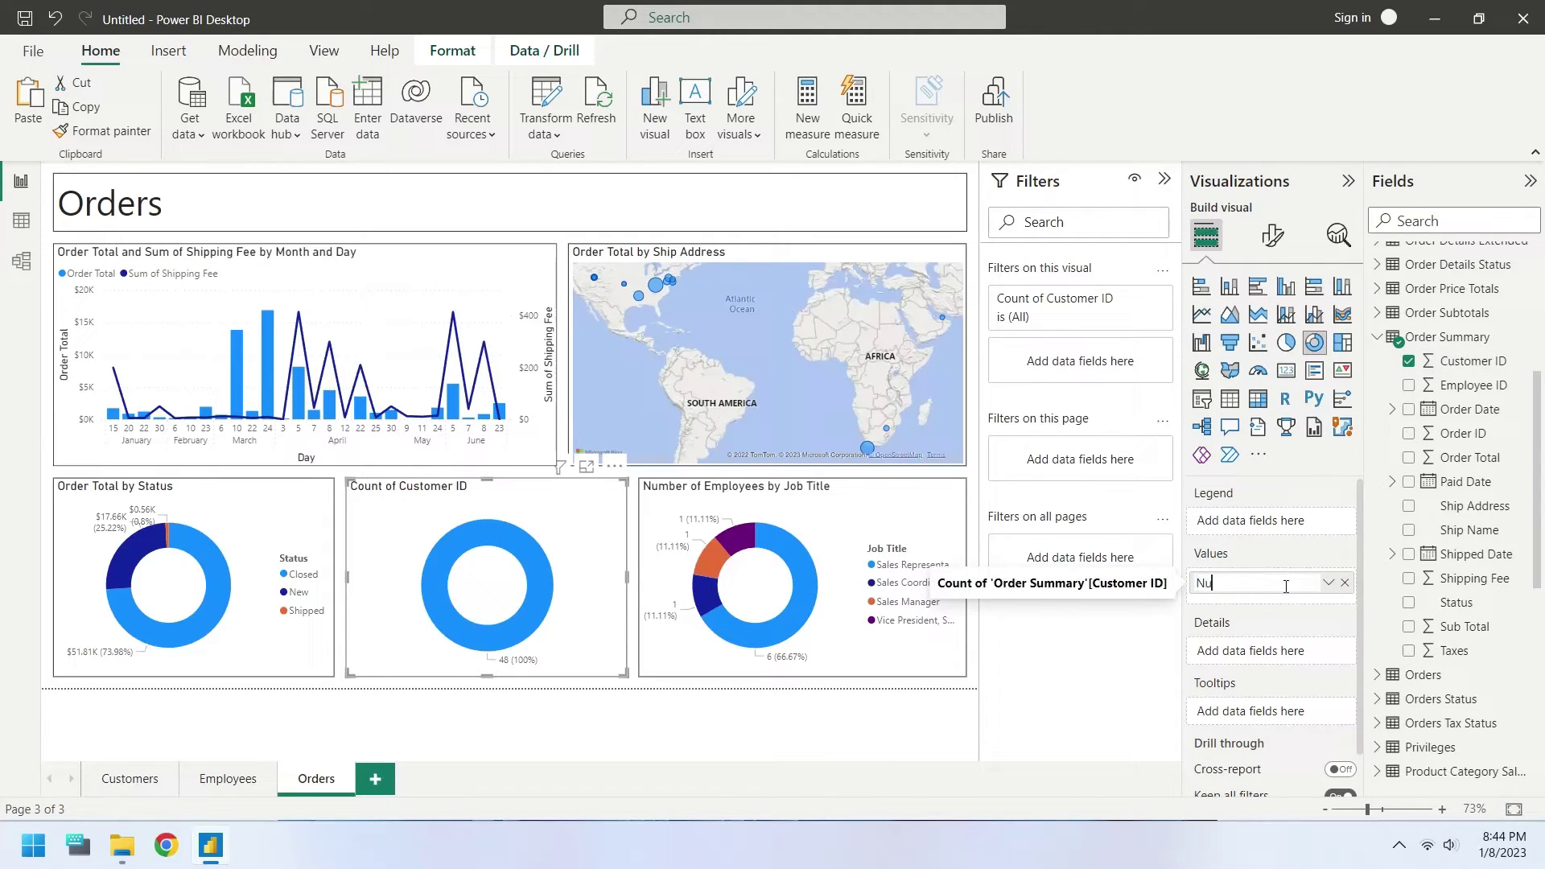
pyautogui.write('mber of O')
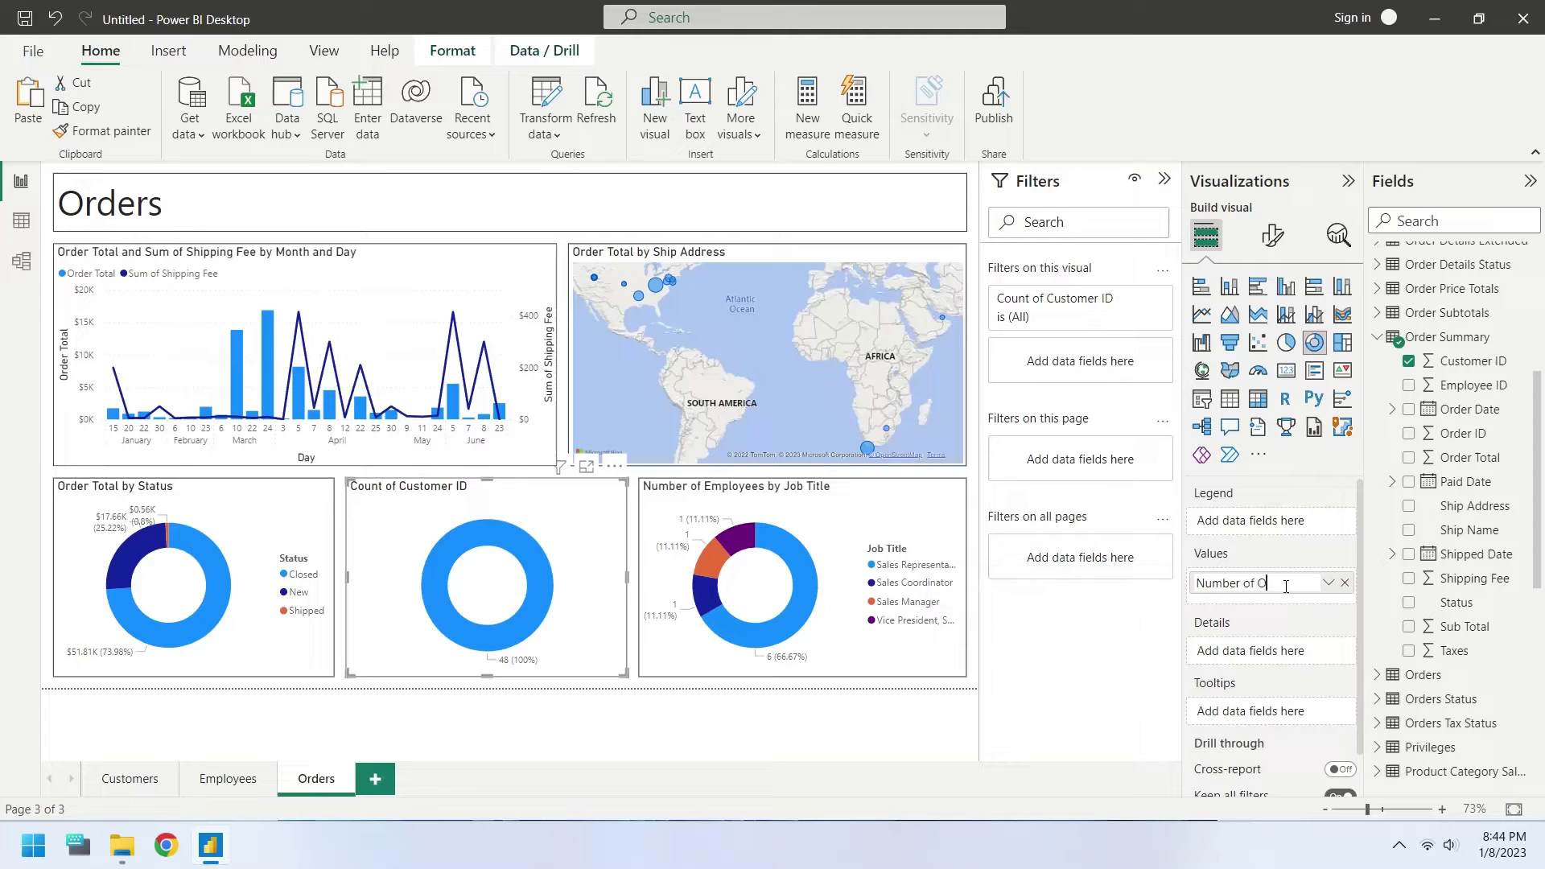
pyautogui.write('rders')
pyautogui.press('Return')
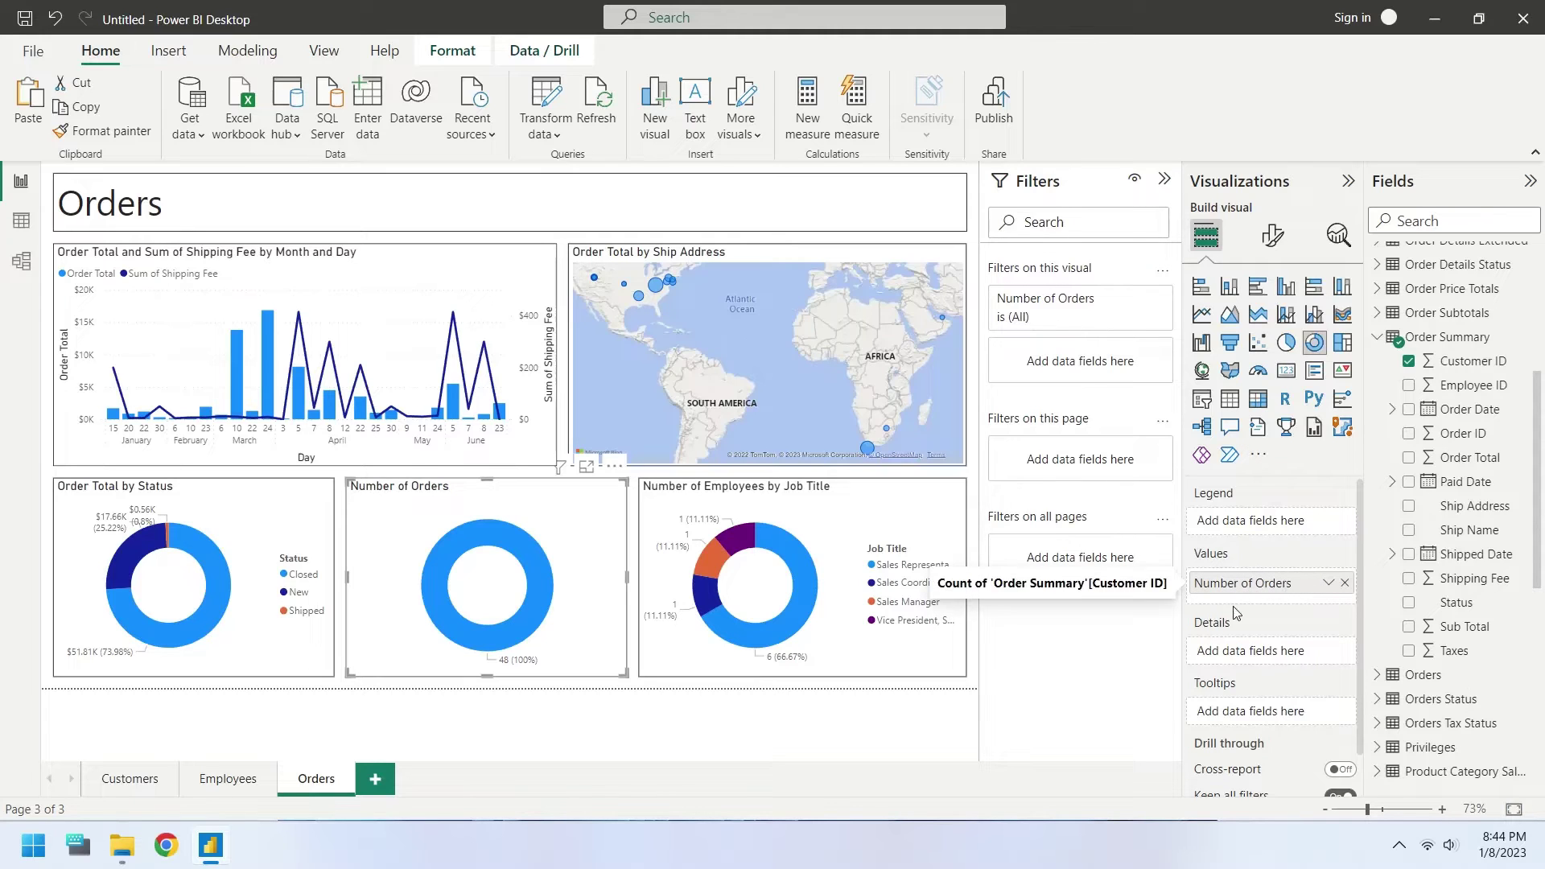
pyautogui.moveTo(1458, 605); pyautogui.dragTo(1287, 523)
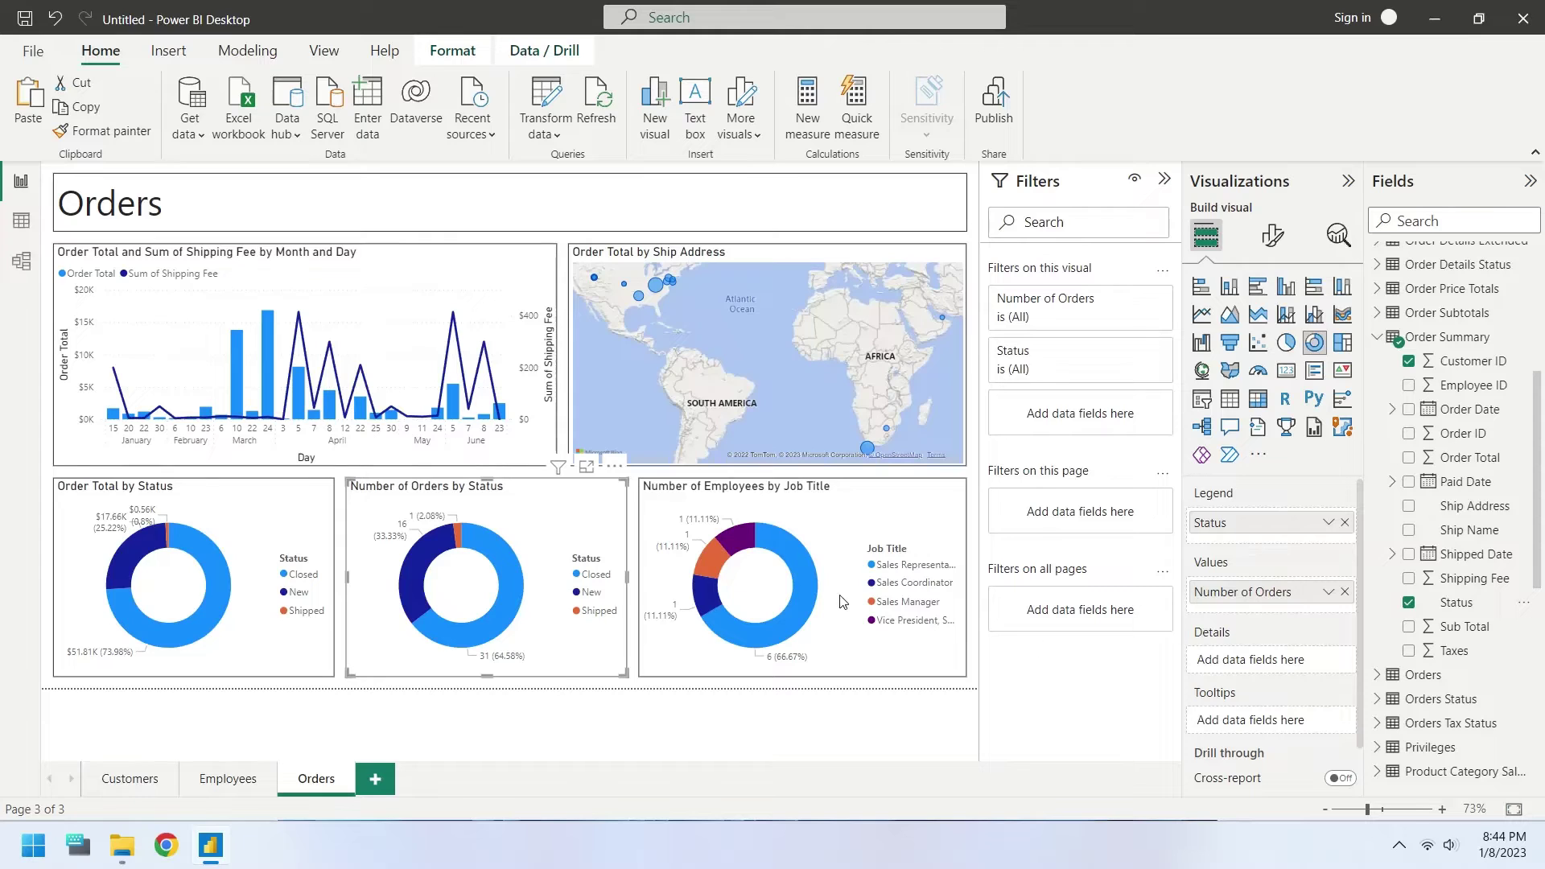
# Replace the Job Title donut with a copy of the Number of Orders by Status donut, widened to the map's outer edge.
pyautogui.click(885, 510)
pyautogui.press('Delete')
pyautogui.click(620, 509)
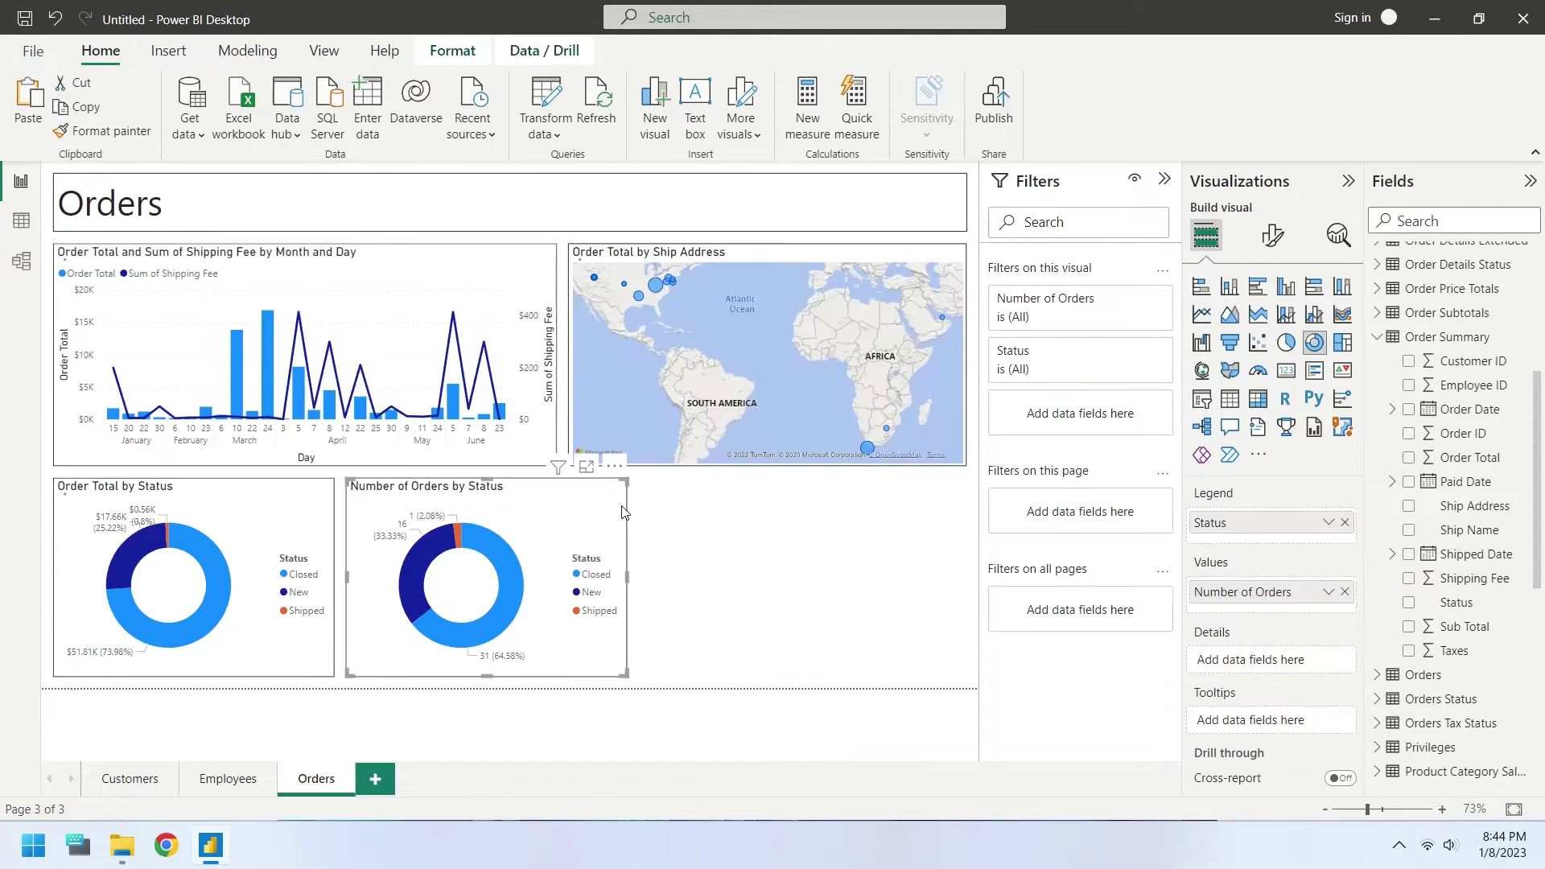
pyautogui.hotkey('ctrl', 'c')
pyautogui.hotkey('ctrl', 'v')
pyautogui.moveTo(934, 523); pyautogui.dragTo(898, 513)
pyautogui.moveTo(919, 576); pyautogui.dragTo(966, 582)
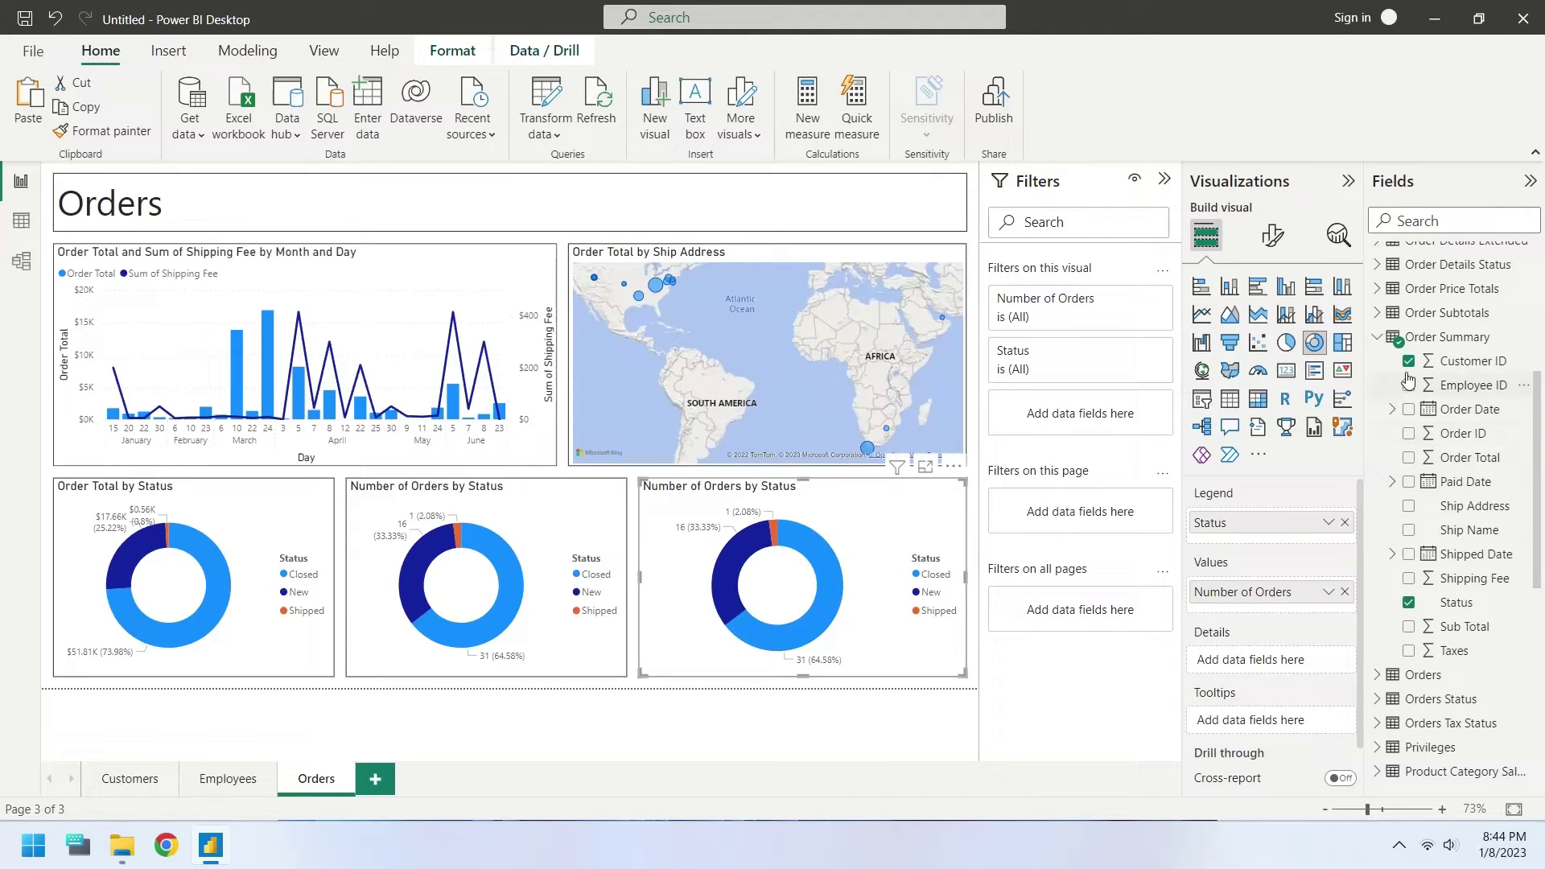
# Replace the copied donut's fields with the Orders table's Customer ID count, renamed Number of Orders, and Payment Type as legend.
pyautogui.click(1408, 602)
pyautogui.click(1344, 591)
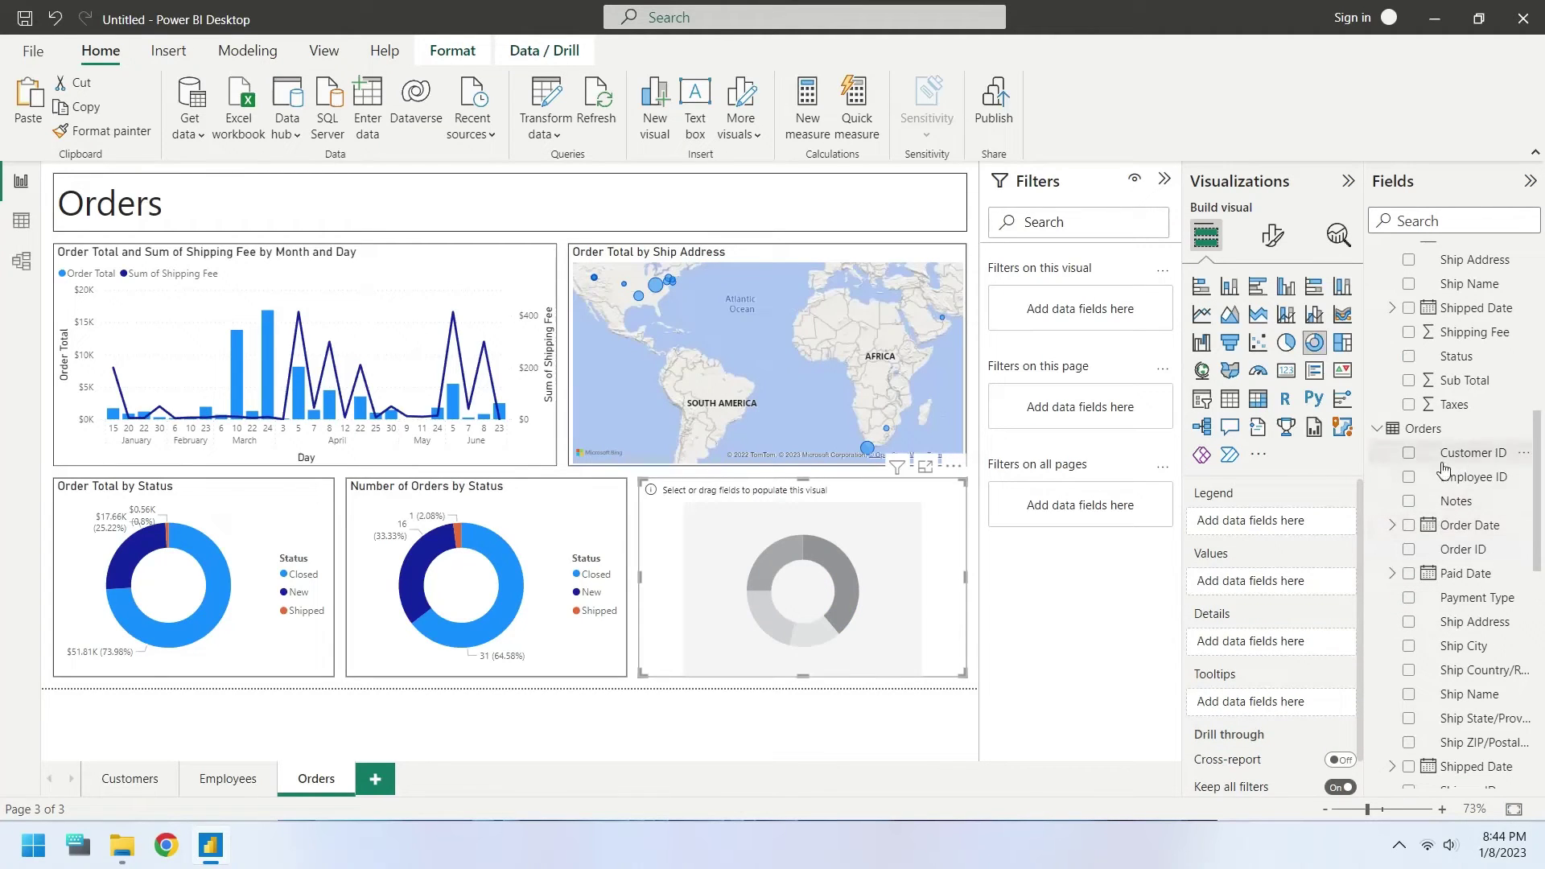
pyautogui.moveTo(1459, 457); pyautogui.dragTo(1284, 583)
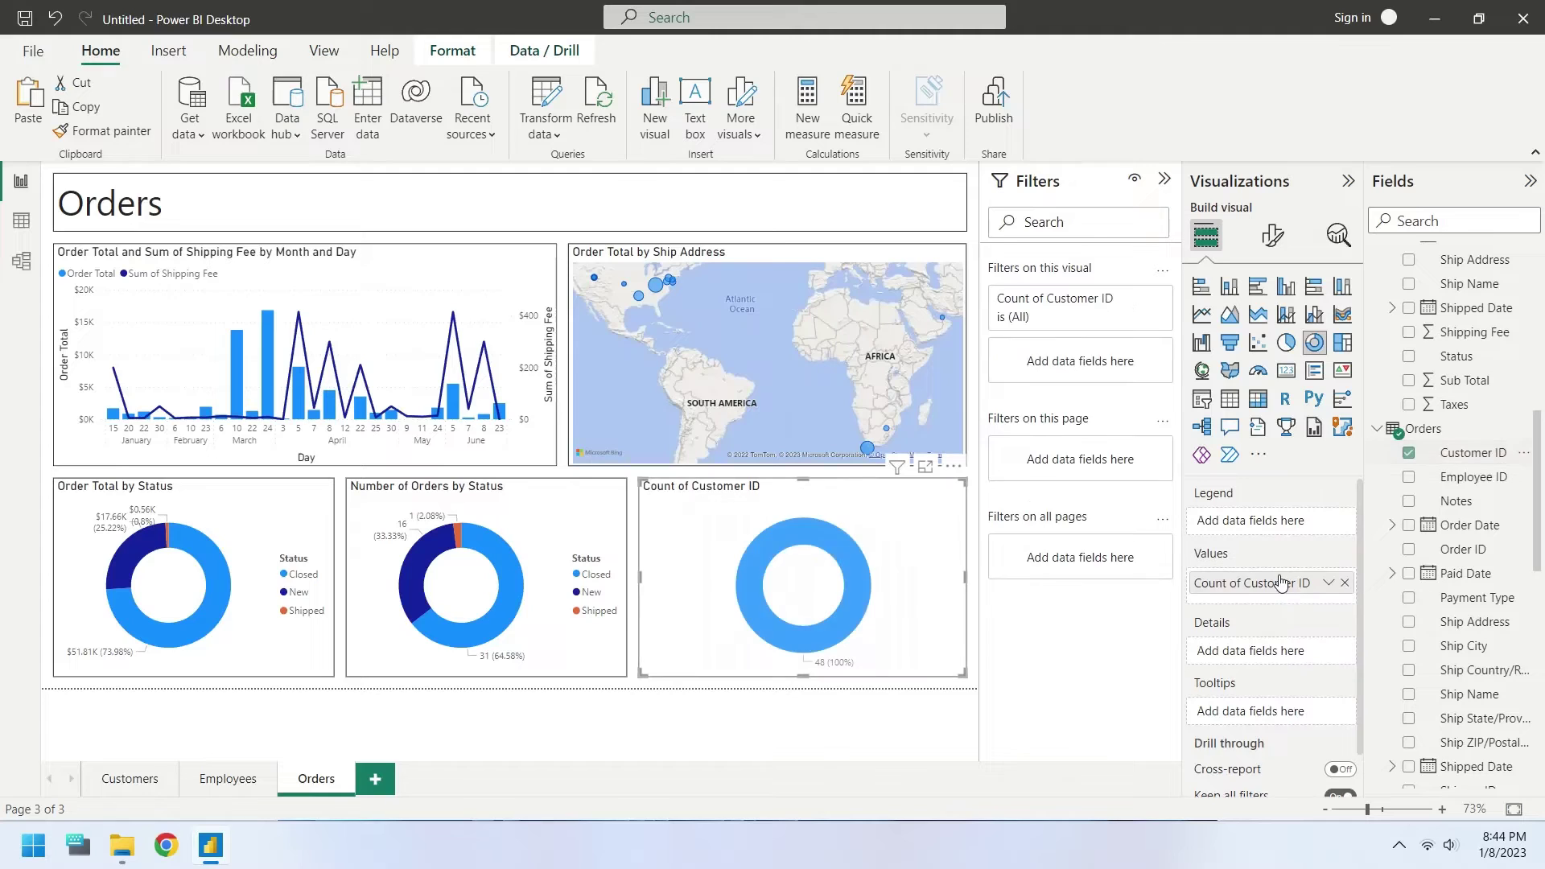
pyautogui.doubleClick(1273, 584)
pyautogui.write('Nu')
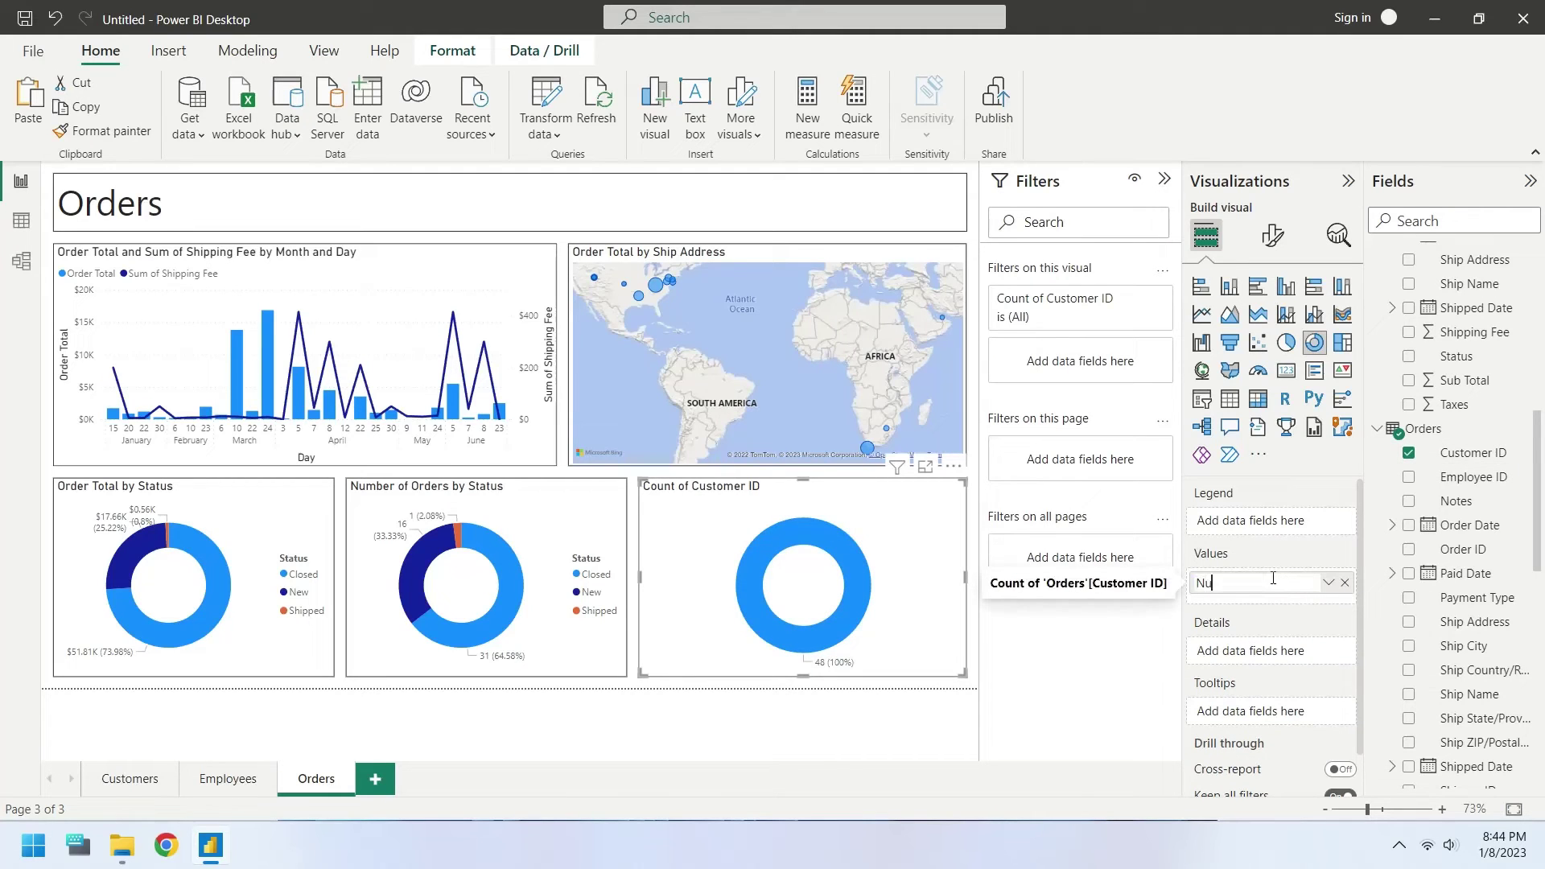
pyautogui.write('mber of Orders')
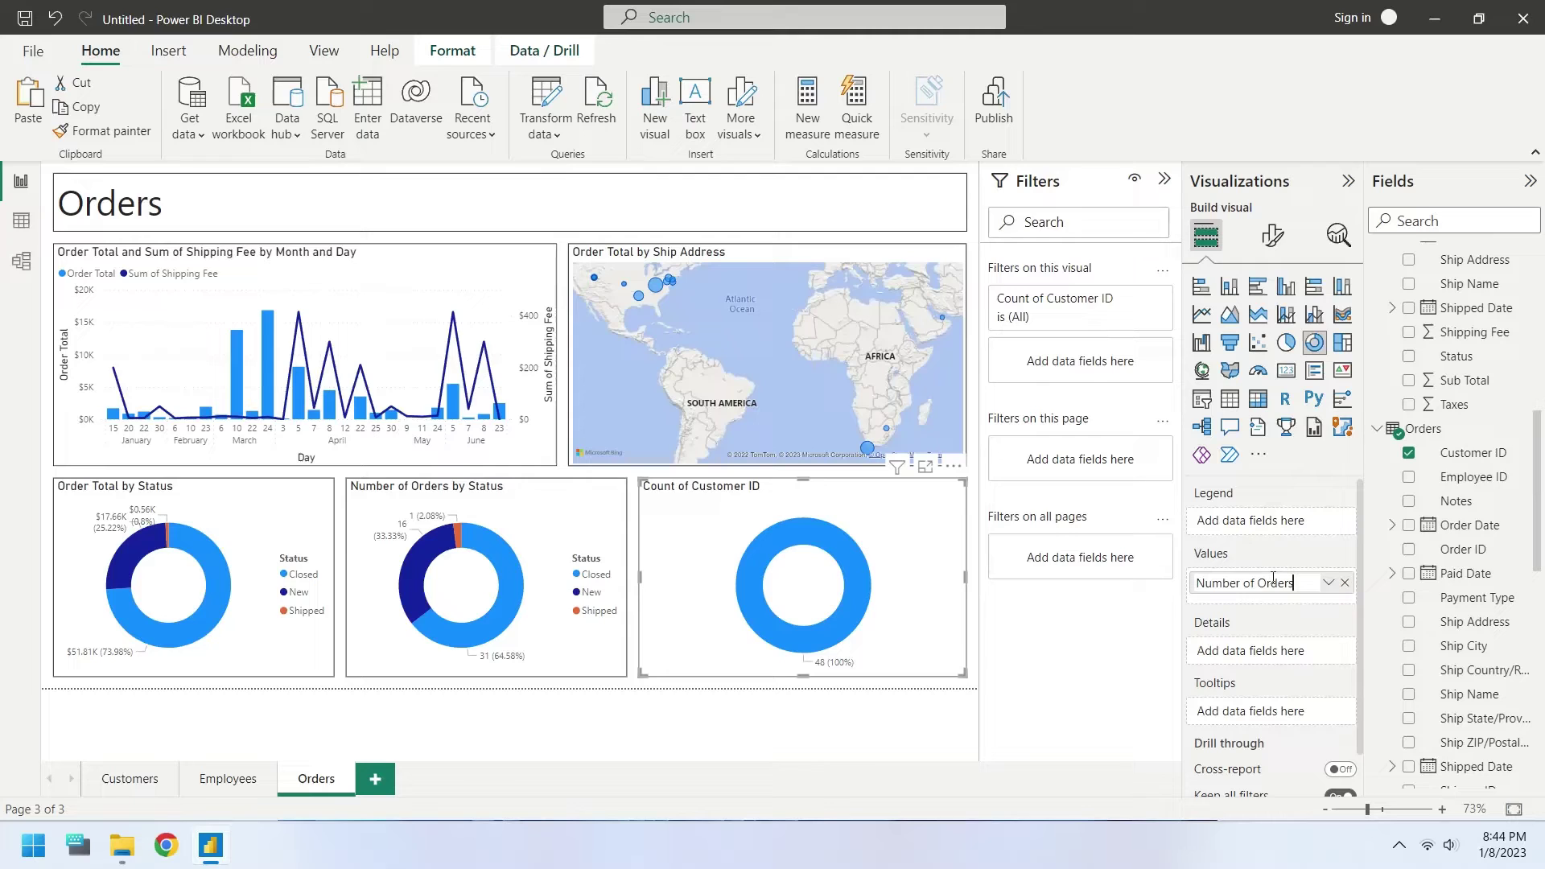
pyautogui.press('Return')
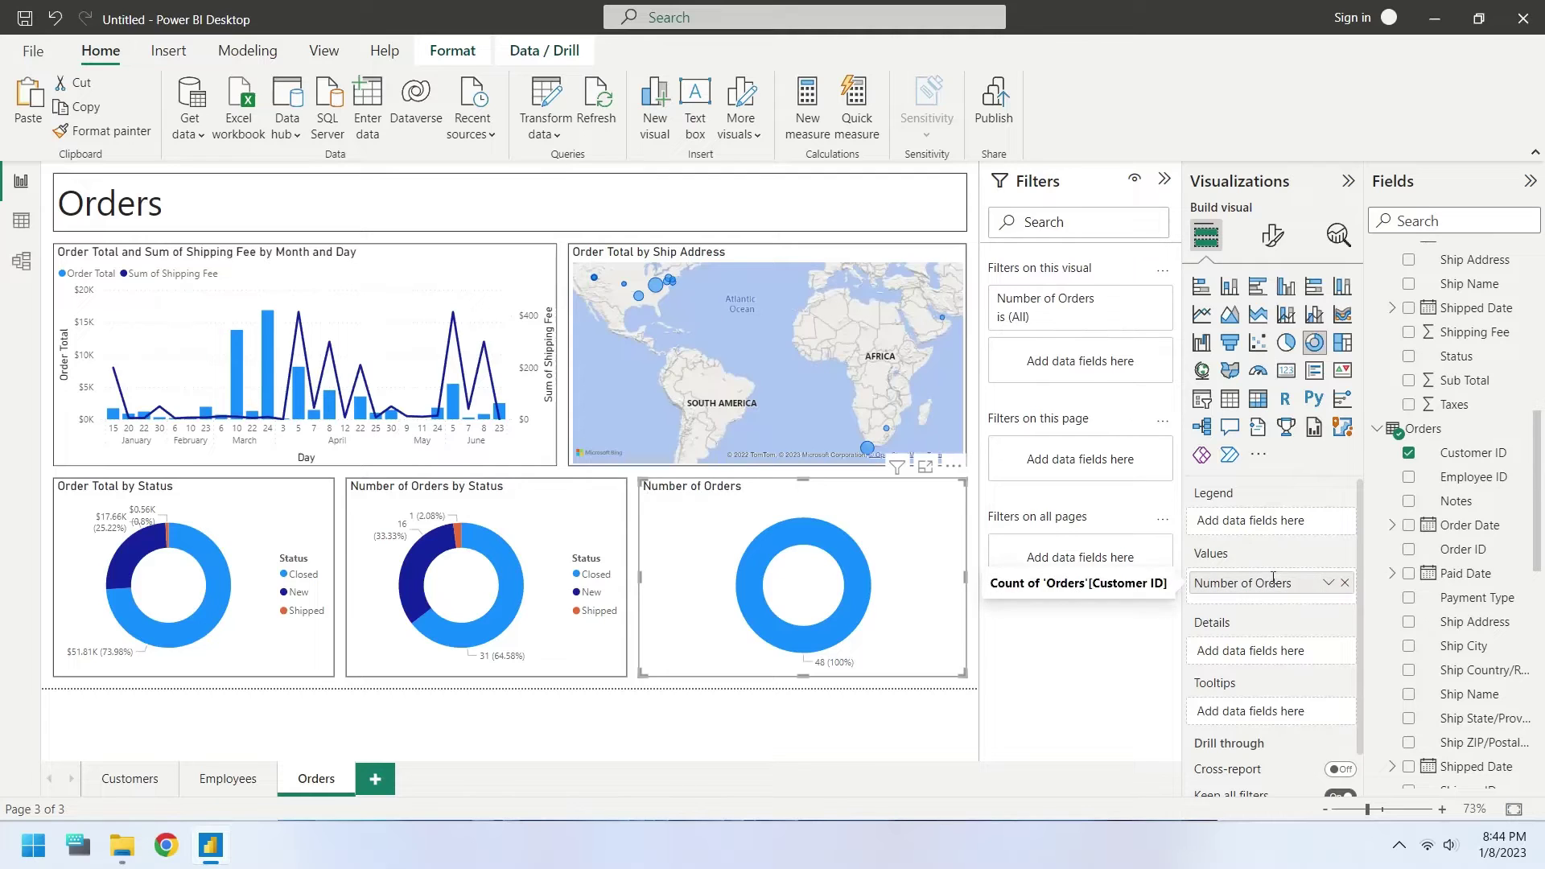
pyautogui.moveTo(1440, 600); pyautogui.dragTo(1252, 523)
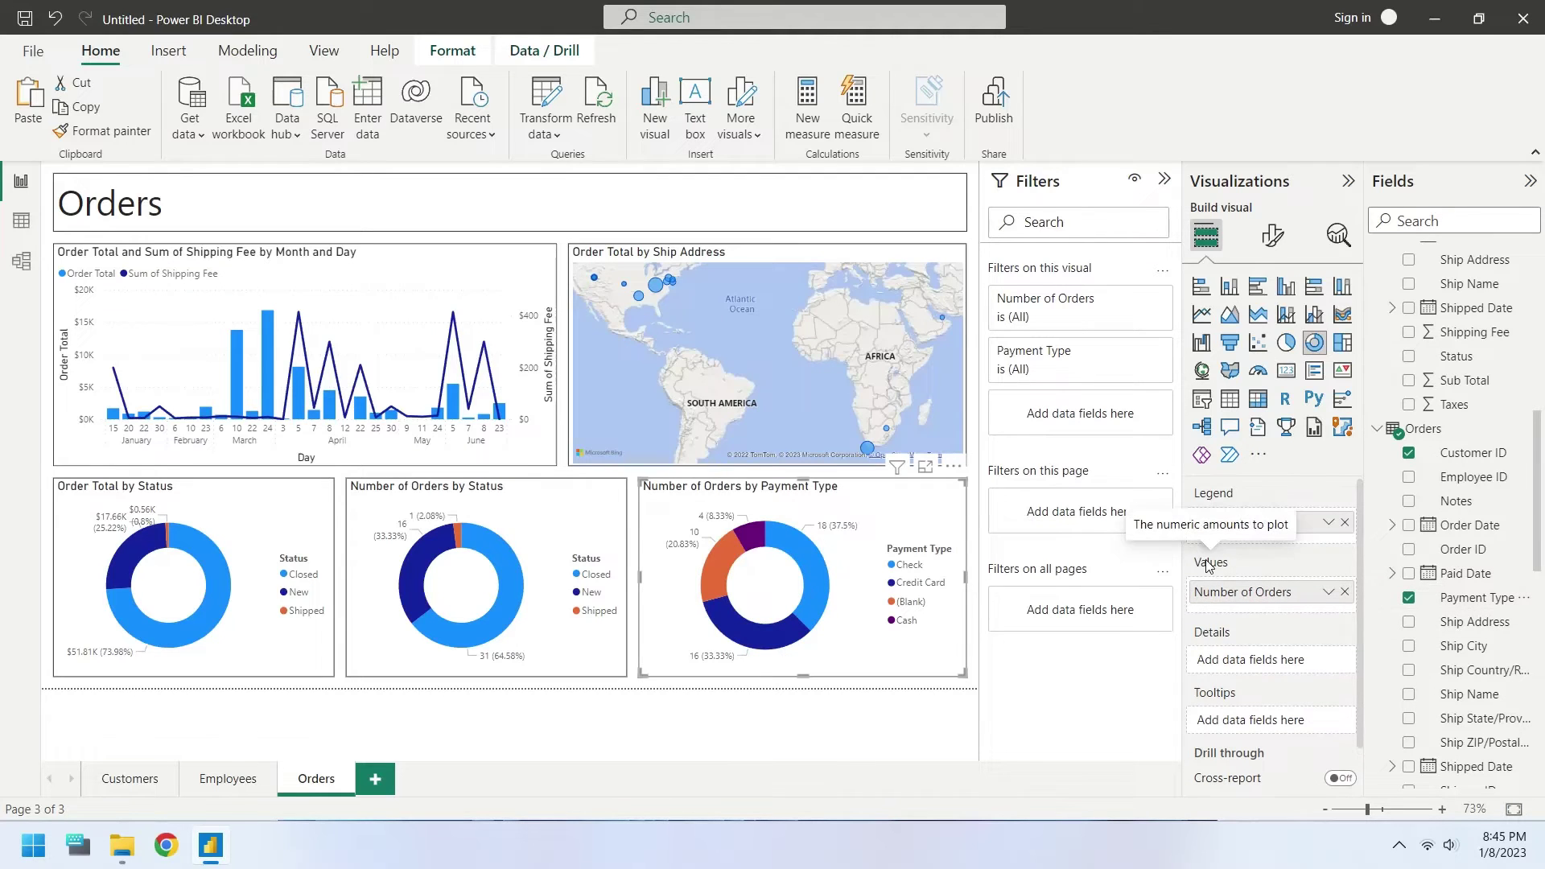
pyautogui.click(918, 703)
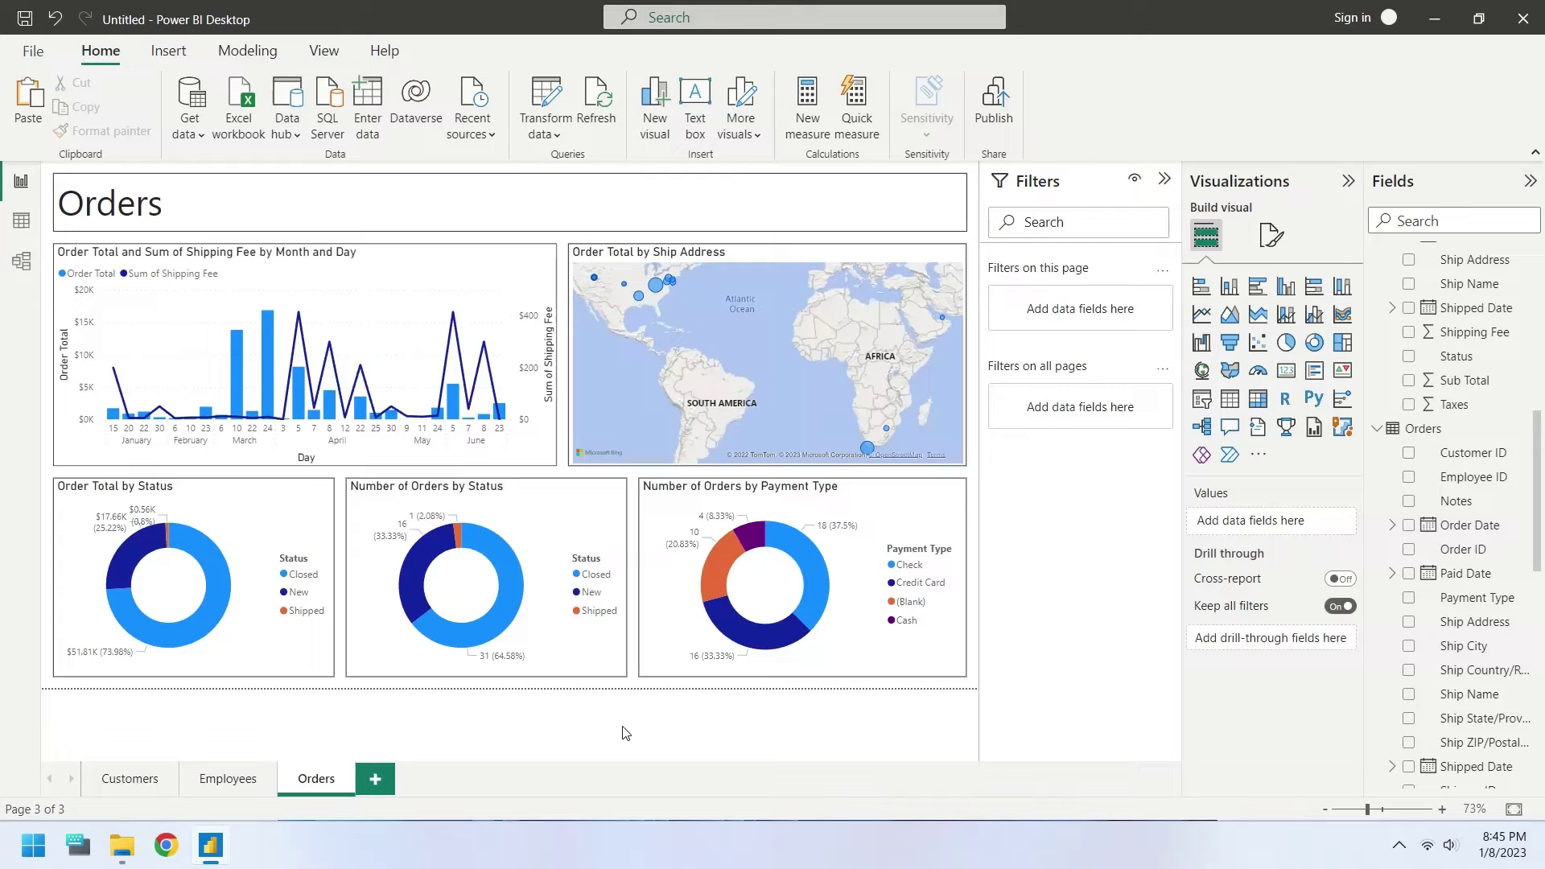
# Duplicate the Orders page and rename the copy Products.
pyautogui.rightClick(319, 777)
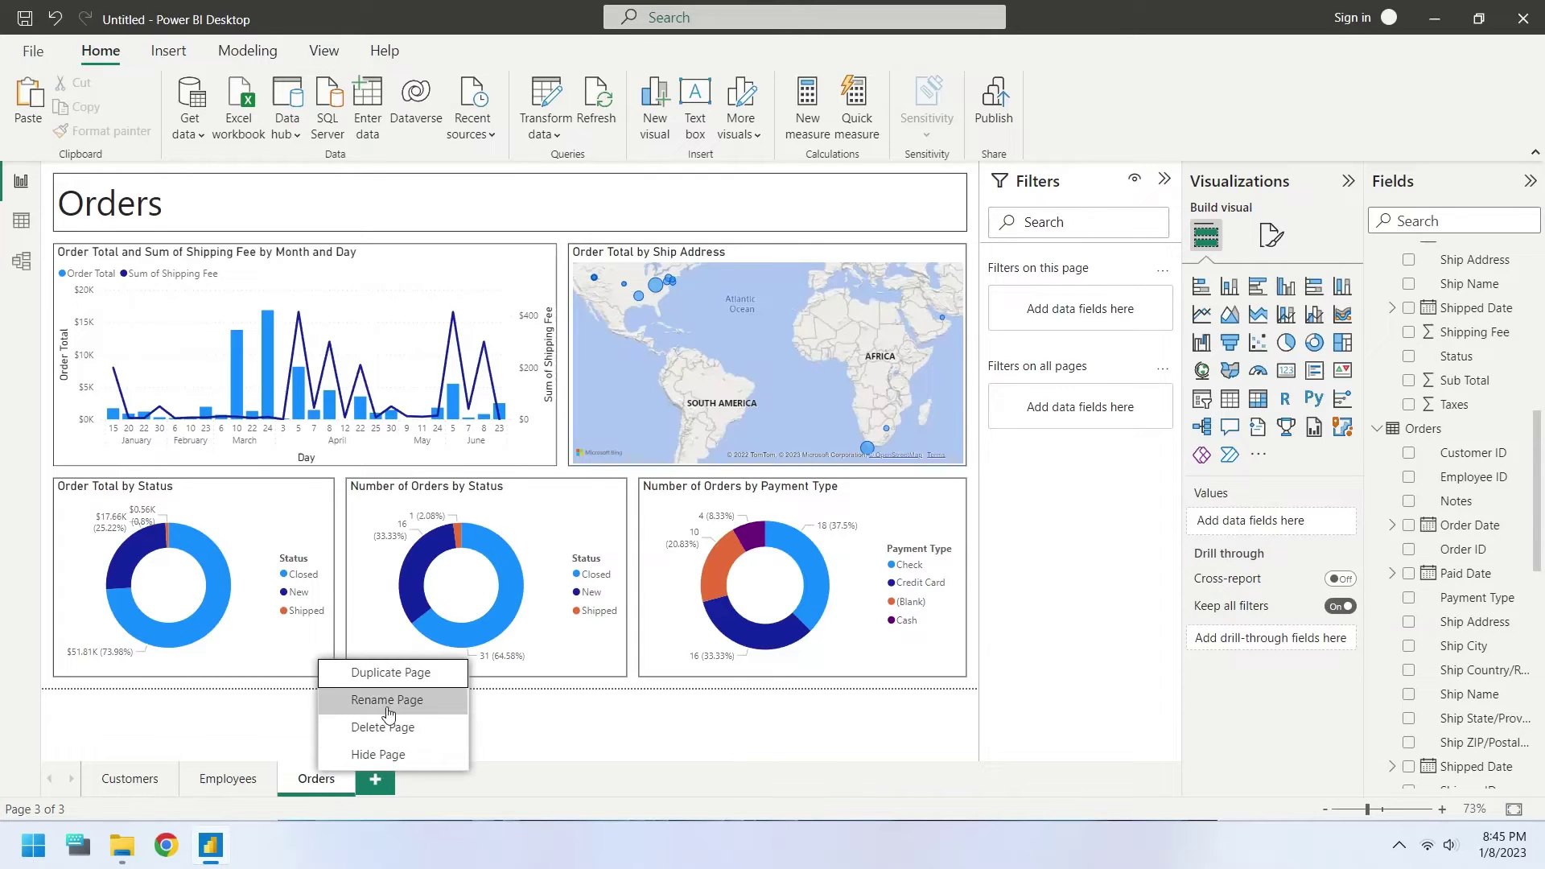
pyautogui.click(404, 686)
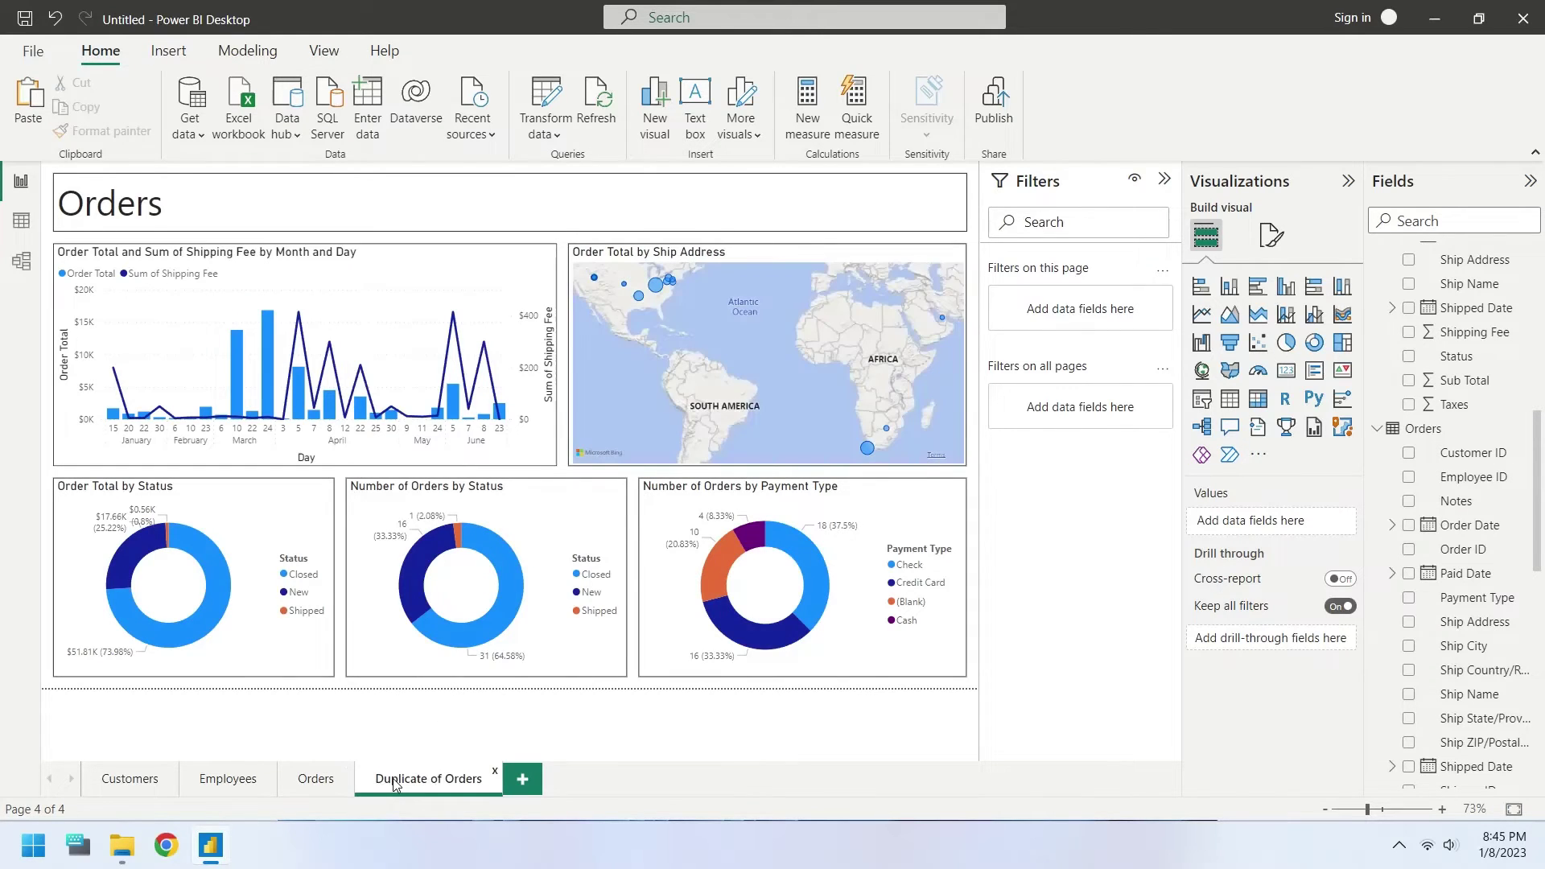
pyautogui.doubleClick(394, 779)
pyautogui.write('Product')
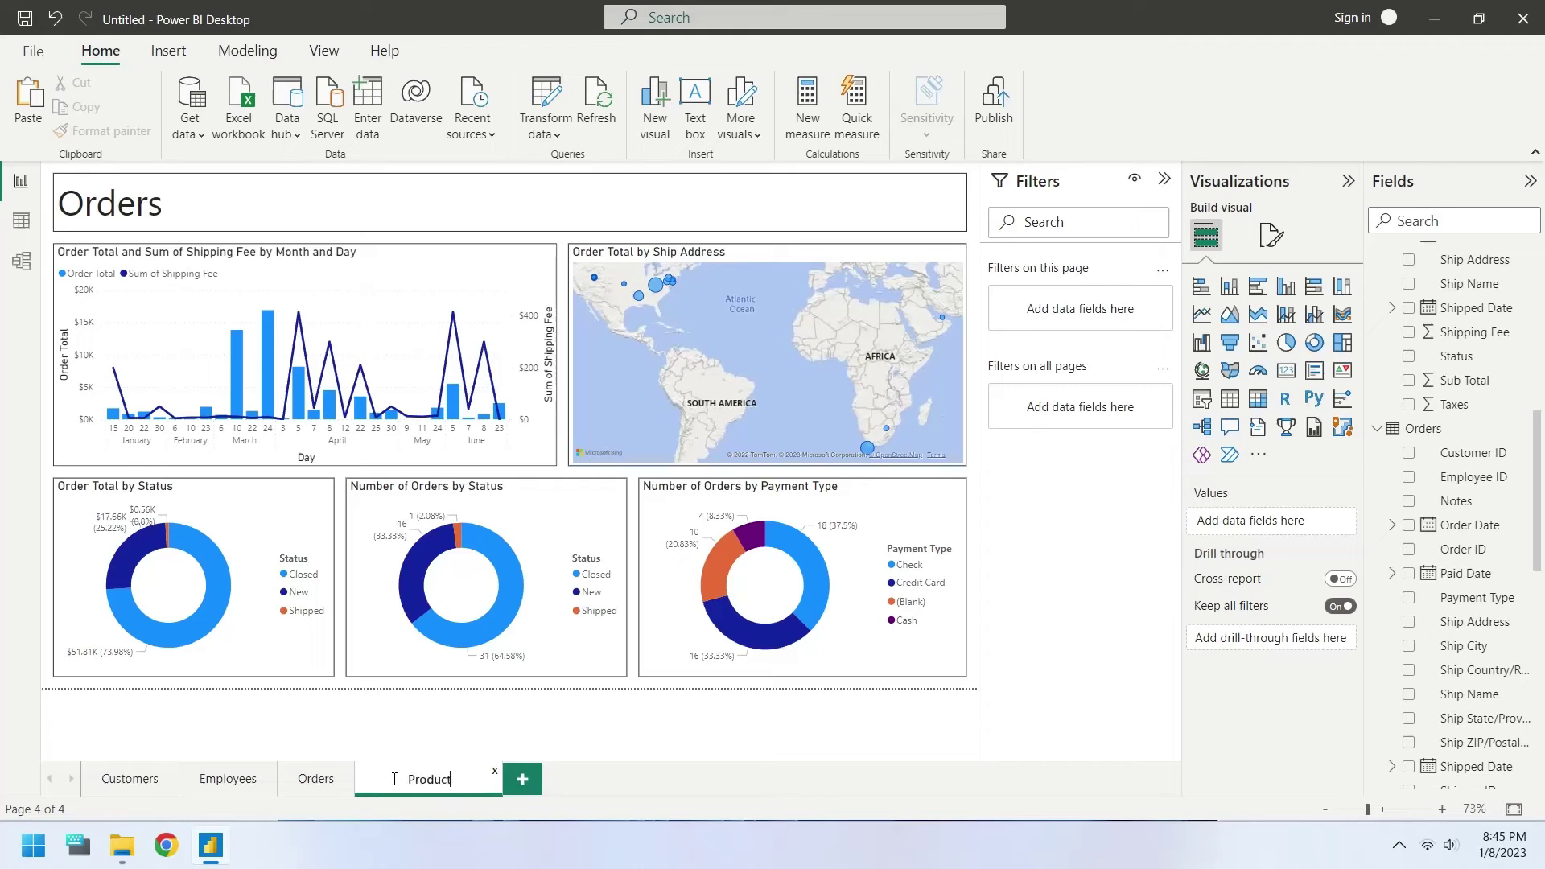
pyautogui.write('s')
pyautogui.press('Return')
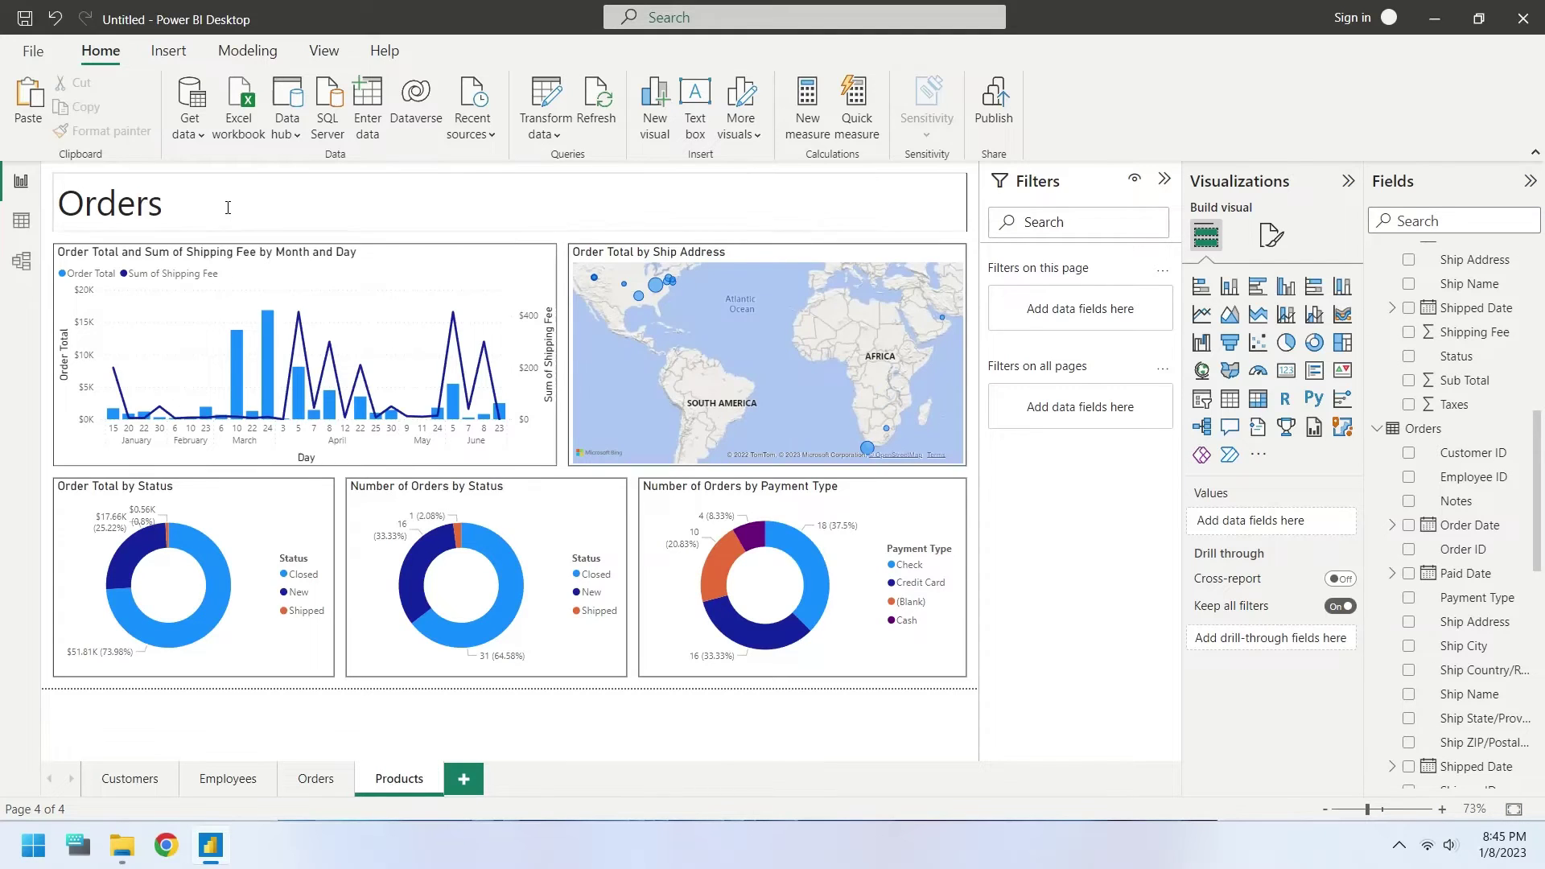
# Change the title text on the new page to Products.
pyautogui.doubleClick(228, 207)
pyautogui.write('Products')
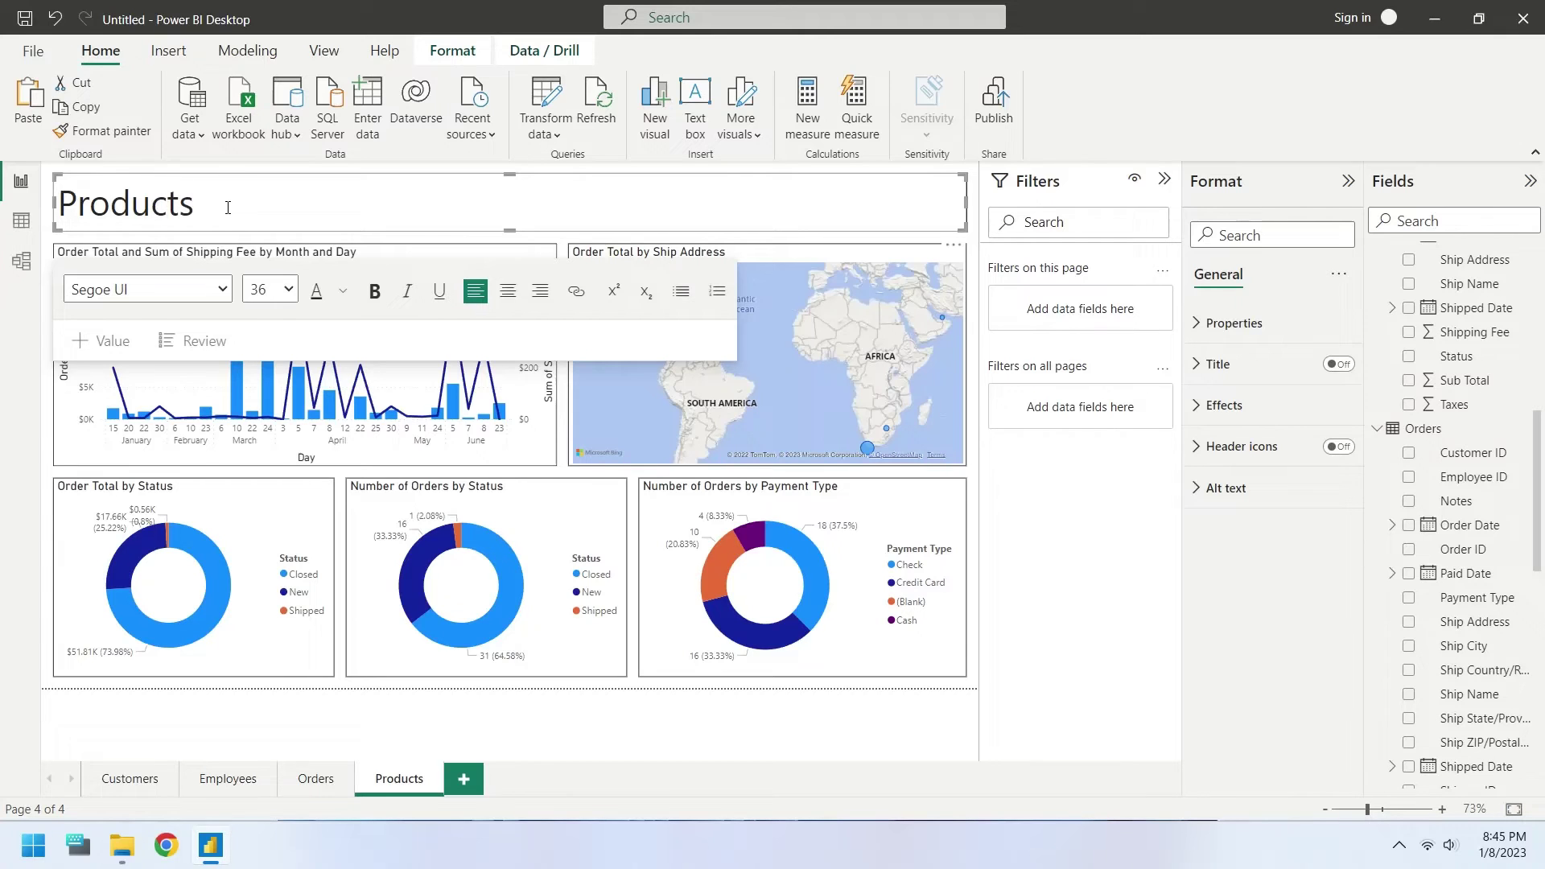
pyautogui.press('Escape')
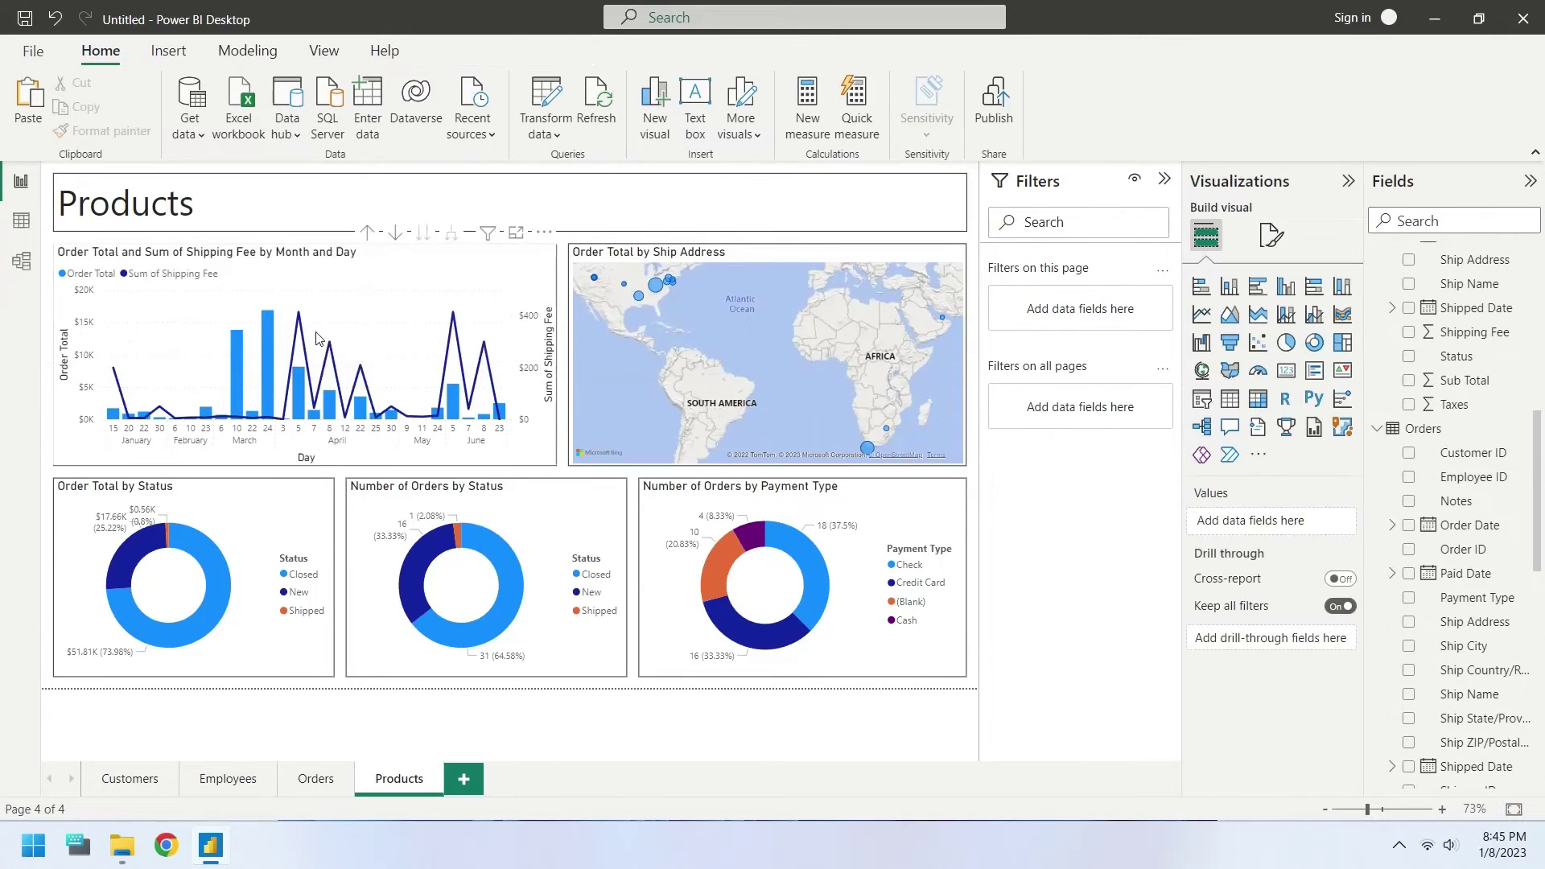
# Delete the three donut charts, the map and the combo chart from the Products page, keeping only the title.
pyautogui.click(668, 499)
pyautogui.press('Delete')
pyautogui.click(635, 451)
pyautogui.press('Delete')
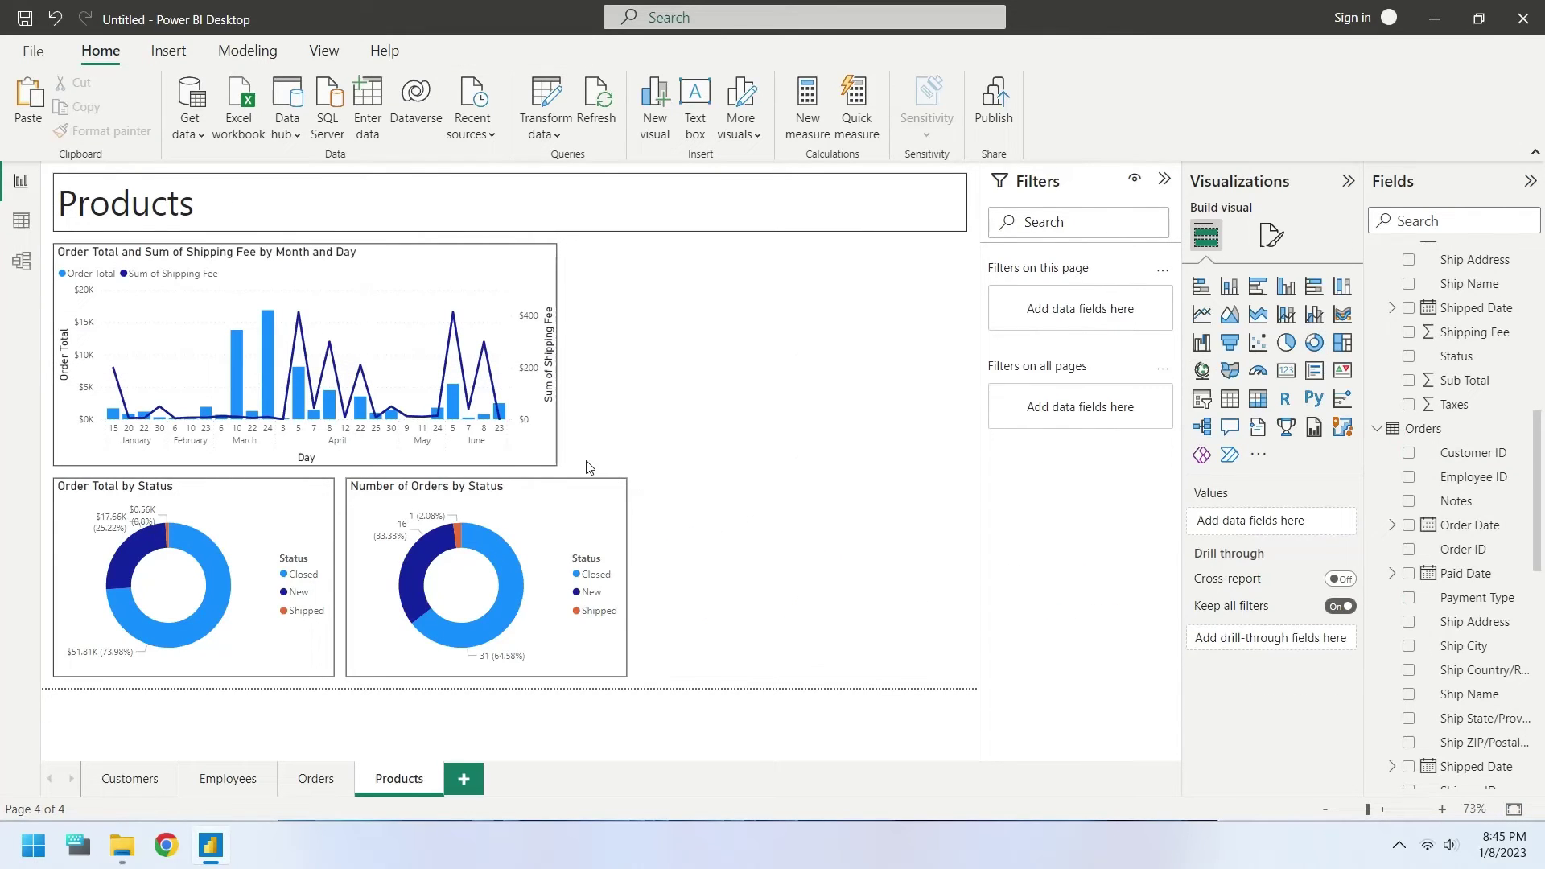
pyautogui.click(554, 462)
pyautogui.press('Delete')
pyautogui.click(579, 490)
pyautogui.press('Delete')
pyautogui.click(193, 499)
pyautogui.press('Delete')
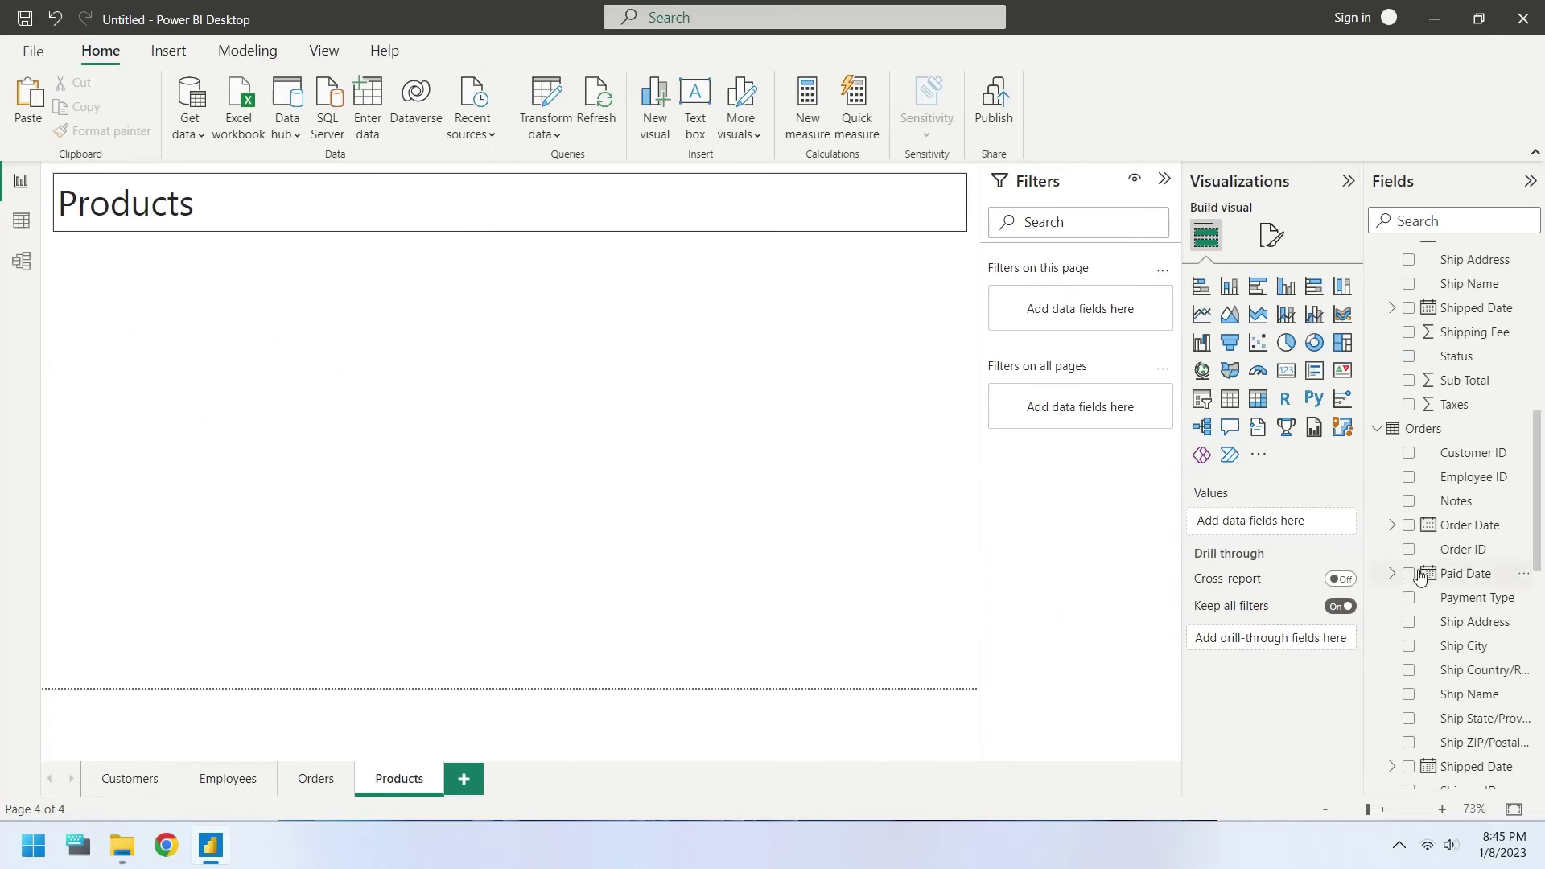
# Create a table visual with Product Name and List Price from the Products table.
pyautogui.click(1377, 428)
pyautogui.scroll(-2, 1448, 522)
pyautogui.click(1377, 602)
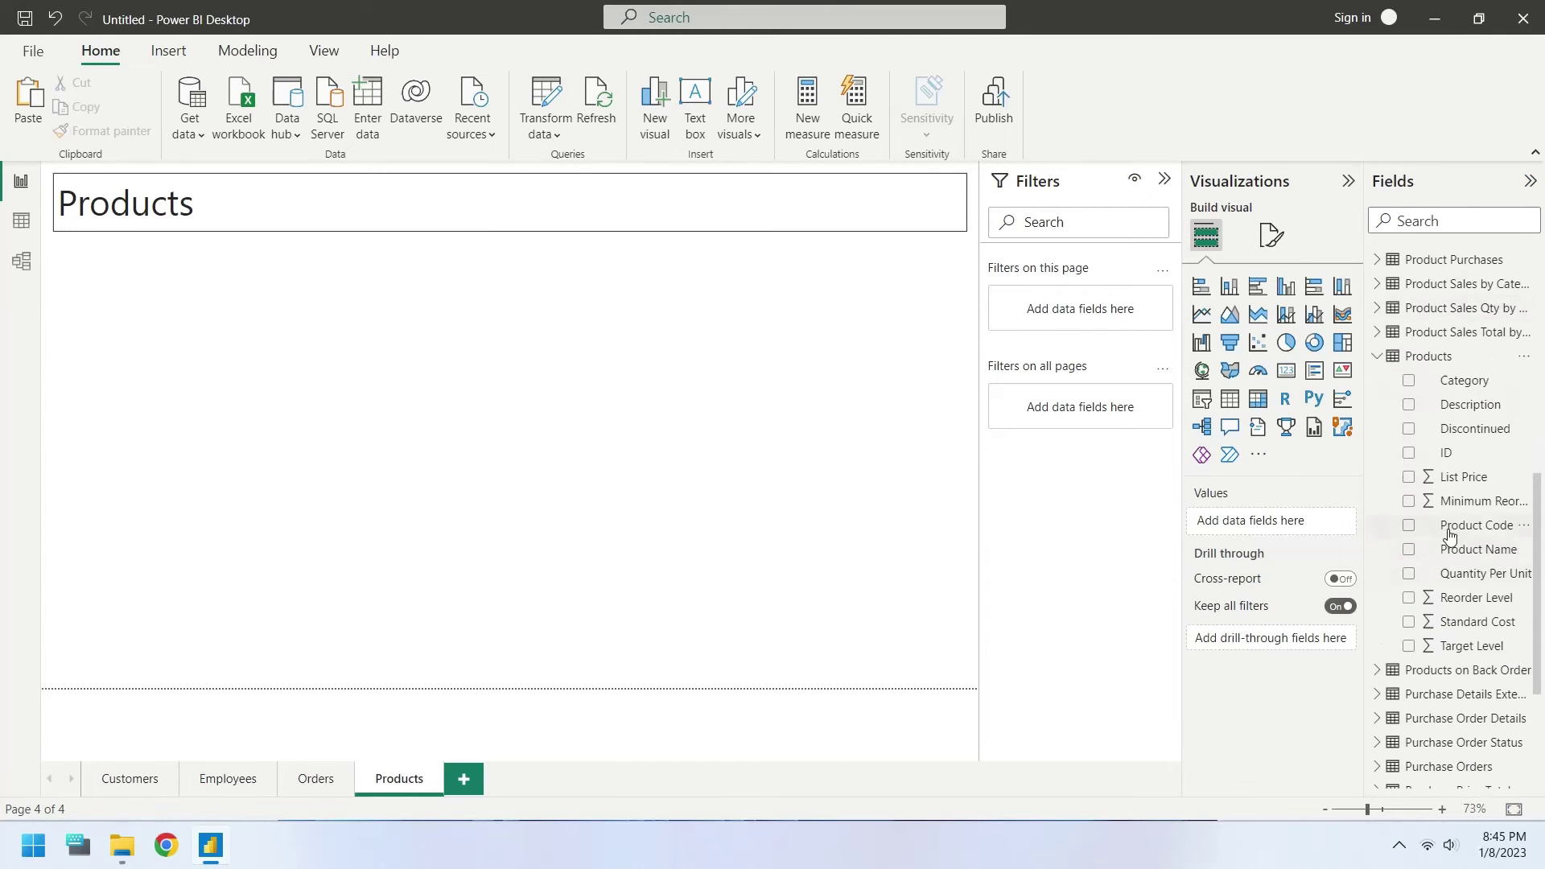
pyautogui.click(1408, 549)
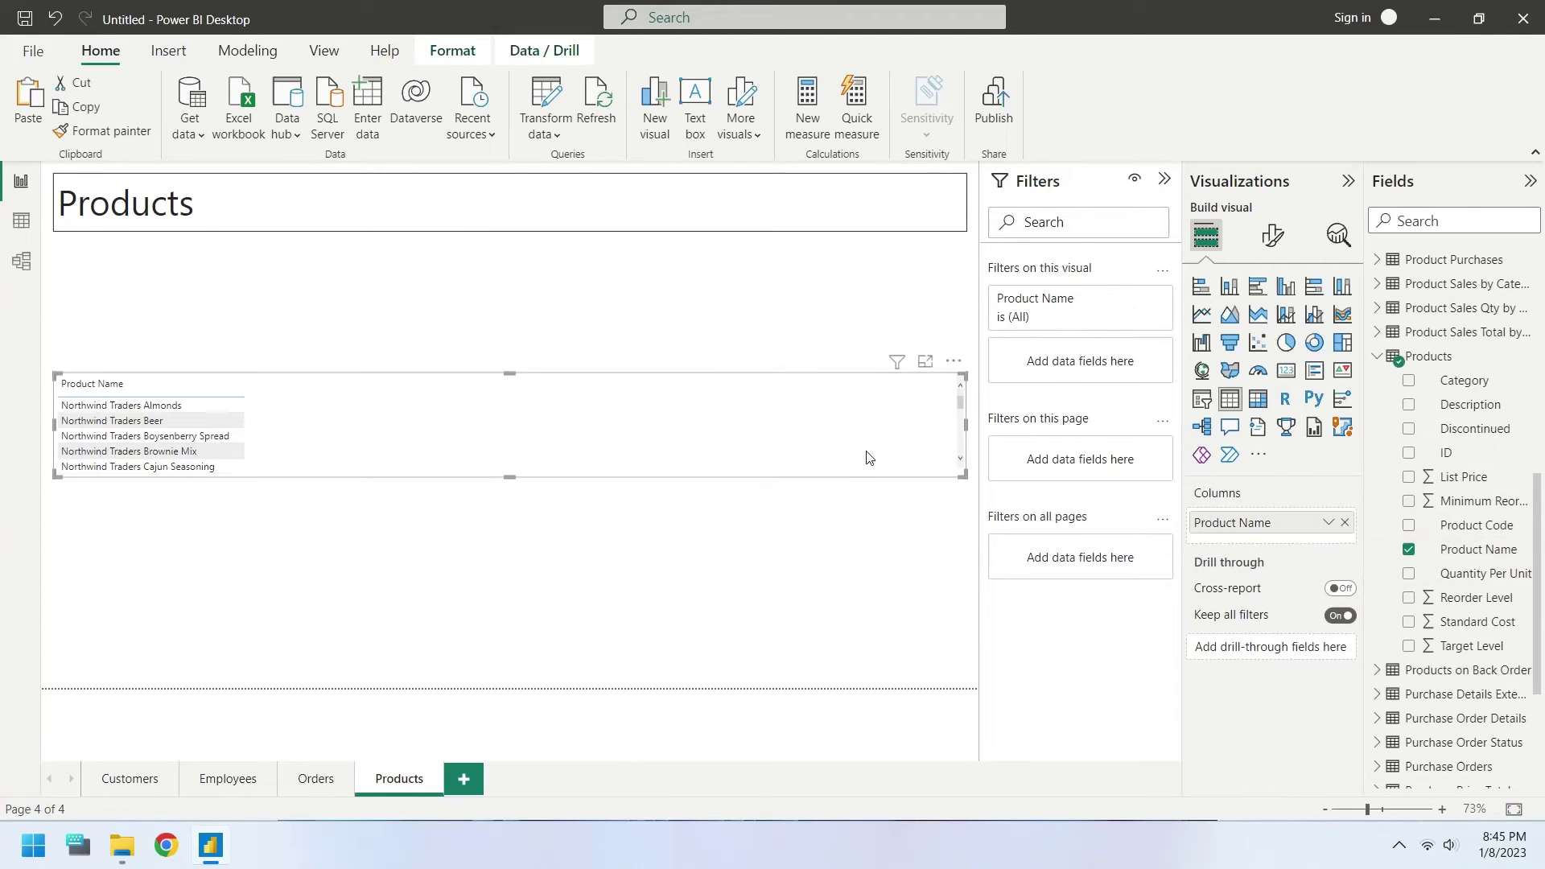
pyautogui.click(1408, 477)
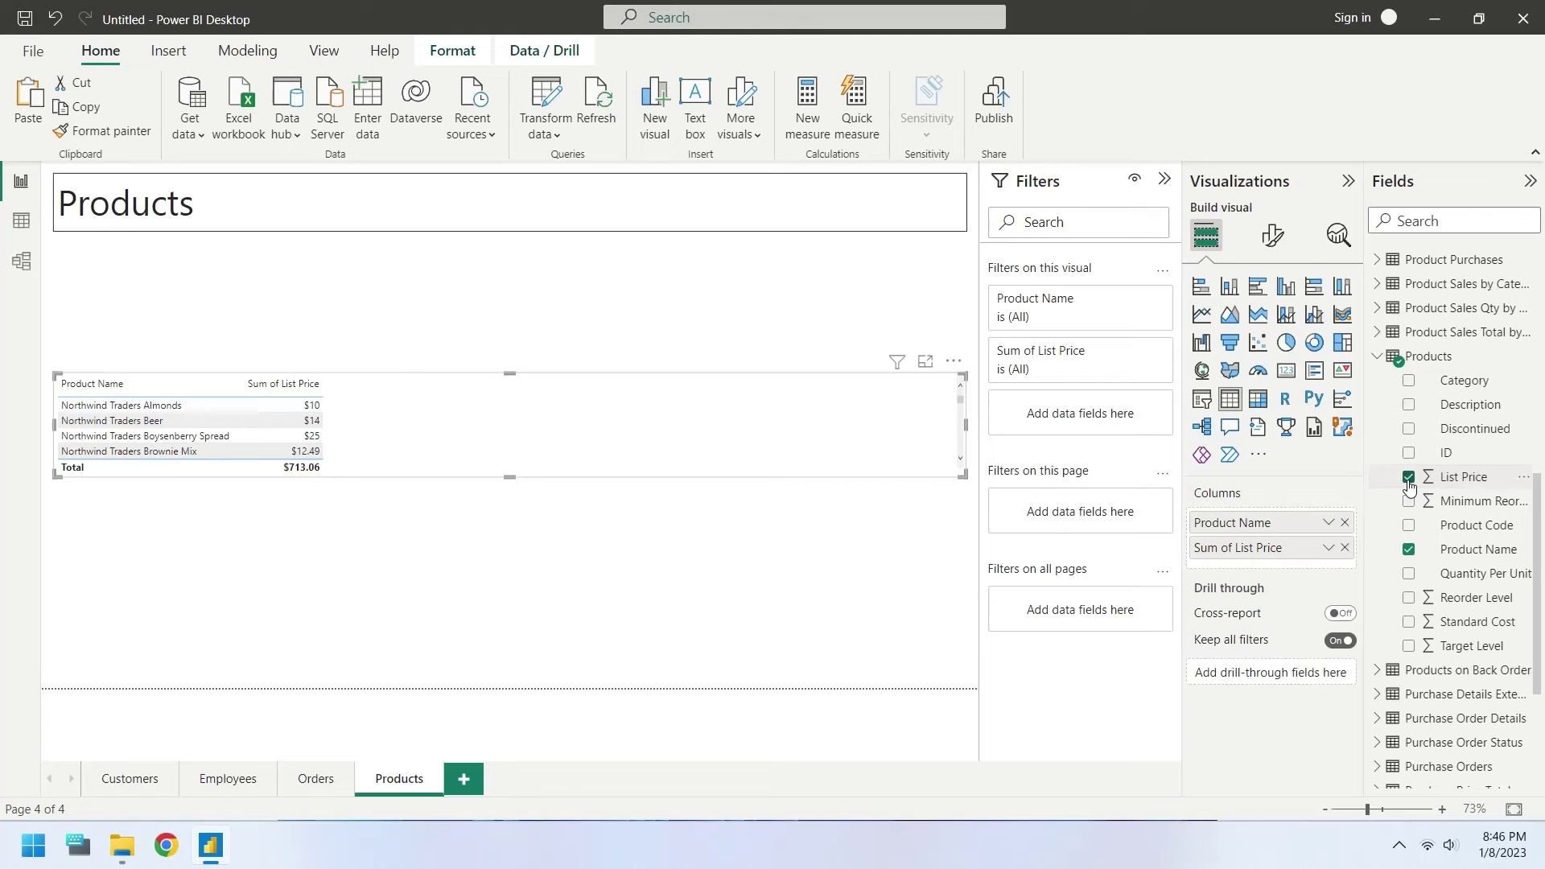
# Add Standard Cost and Target Level to the products table and narrow it to the page's right half.
pyautogui.click(1408, 621)
pyautogui.click(1408, 646)
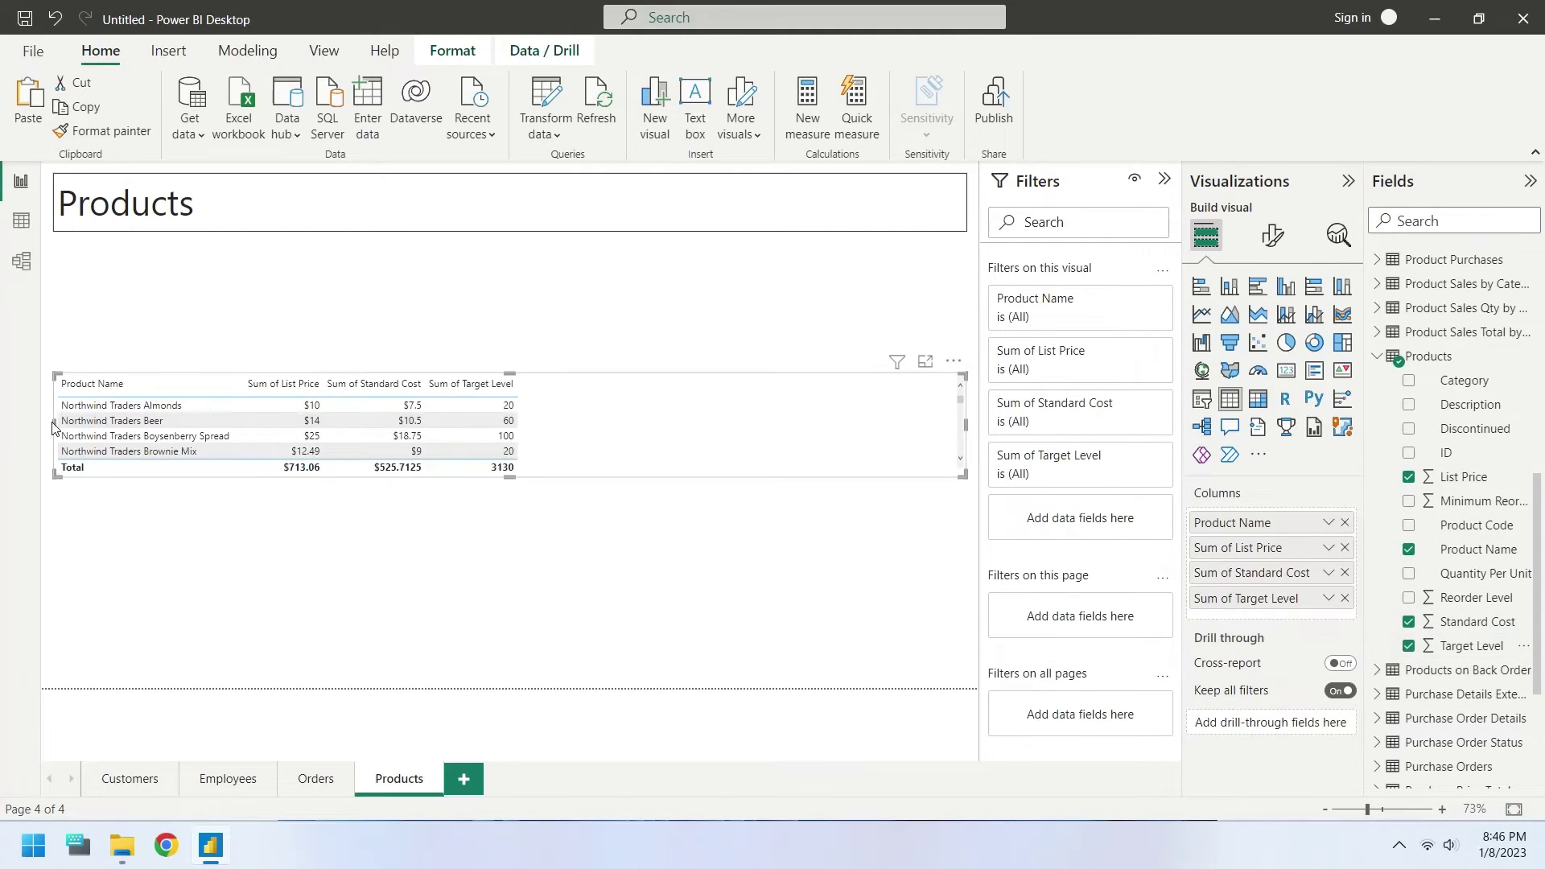
pyautogui.moveTo(52, 427); pyautogui.dragTo(487, 425)
# Rename the table's three summed columns to Target Level, Standard Cost and List Price.
pyautogui.doubleClick(1239, 598)
pyautogui.write('Target Level')
pyautogui.press('Return')
pyautogui.doubleClick(1229, 573)
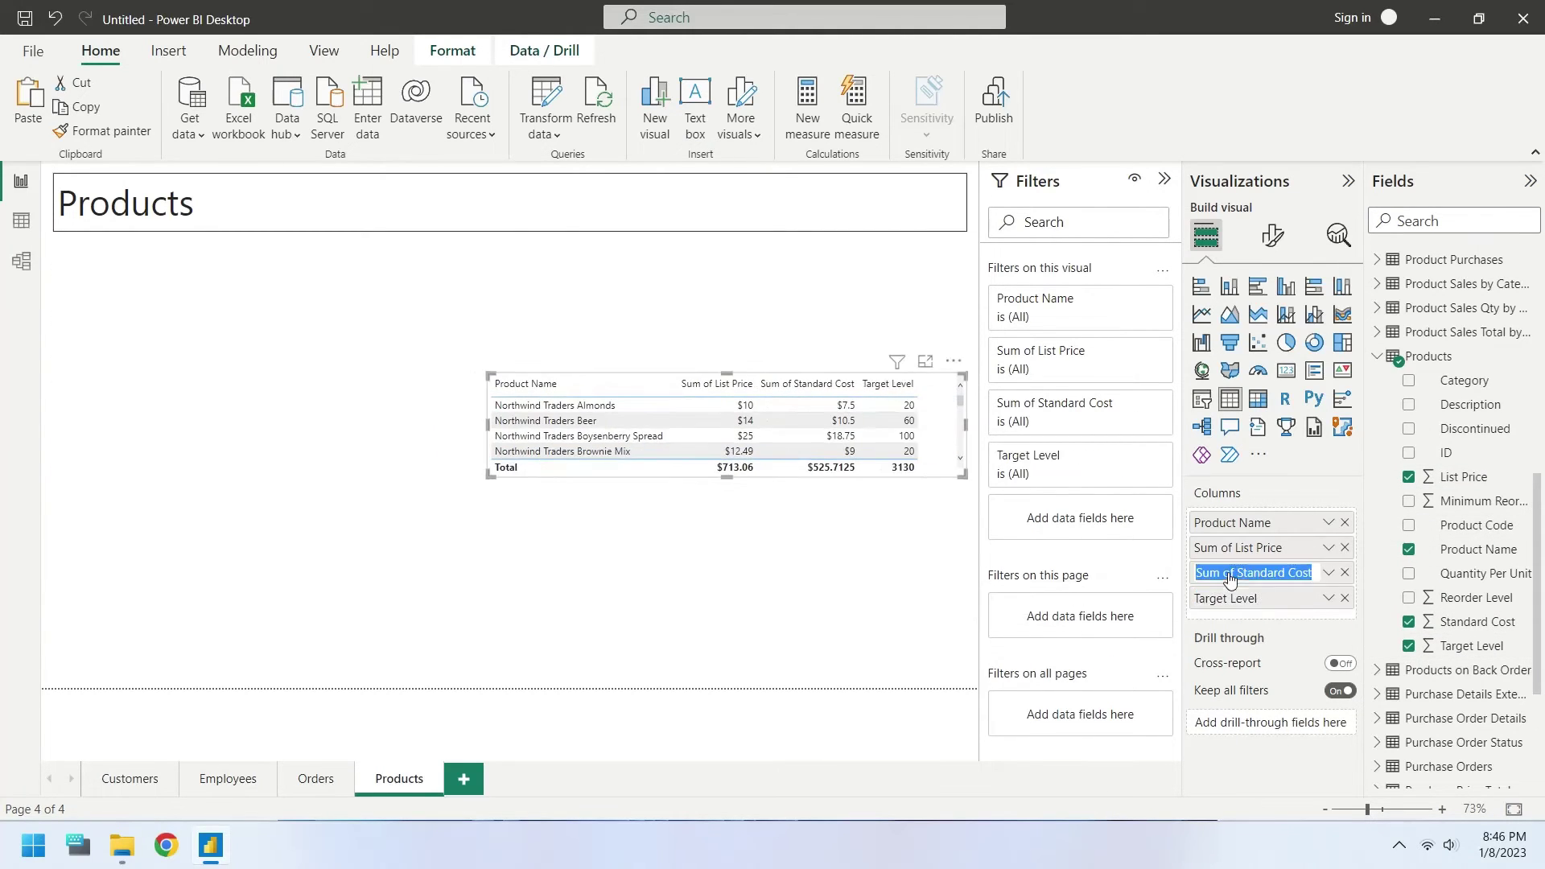
pyautogui.write('Standard Cost')
pyautogui.press('Return')
pyautogui.doubleClick(1228, 548)
pyautogui.write('List Price')
pyautogui.press('Return')
# Narrow the table to fit its columns and stretch it vertically from below the title to the page's lower edge.
pyautogui.moveTo(488, 425); pyautogui.dragTo(593, 440)
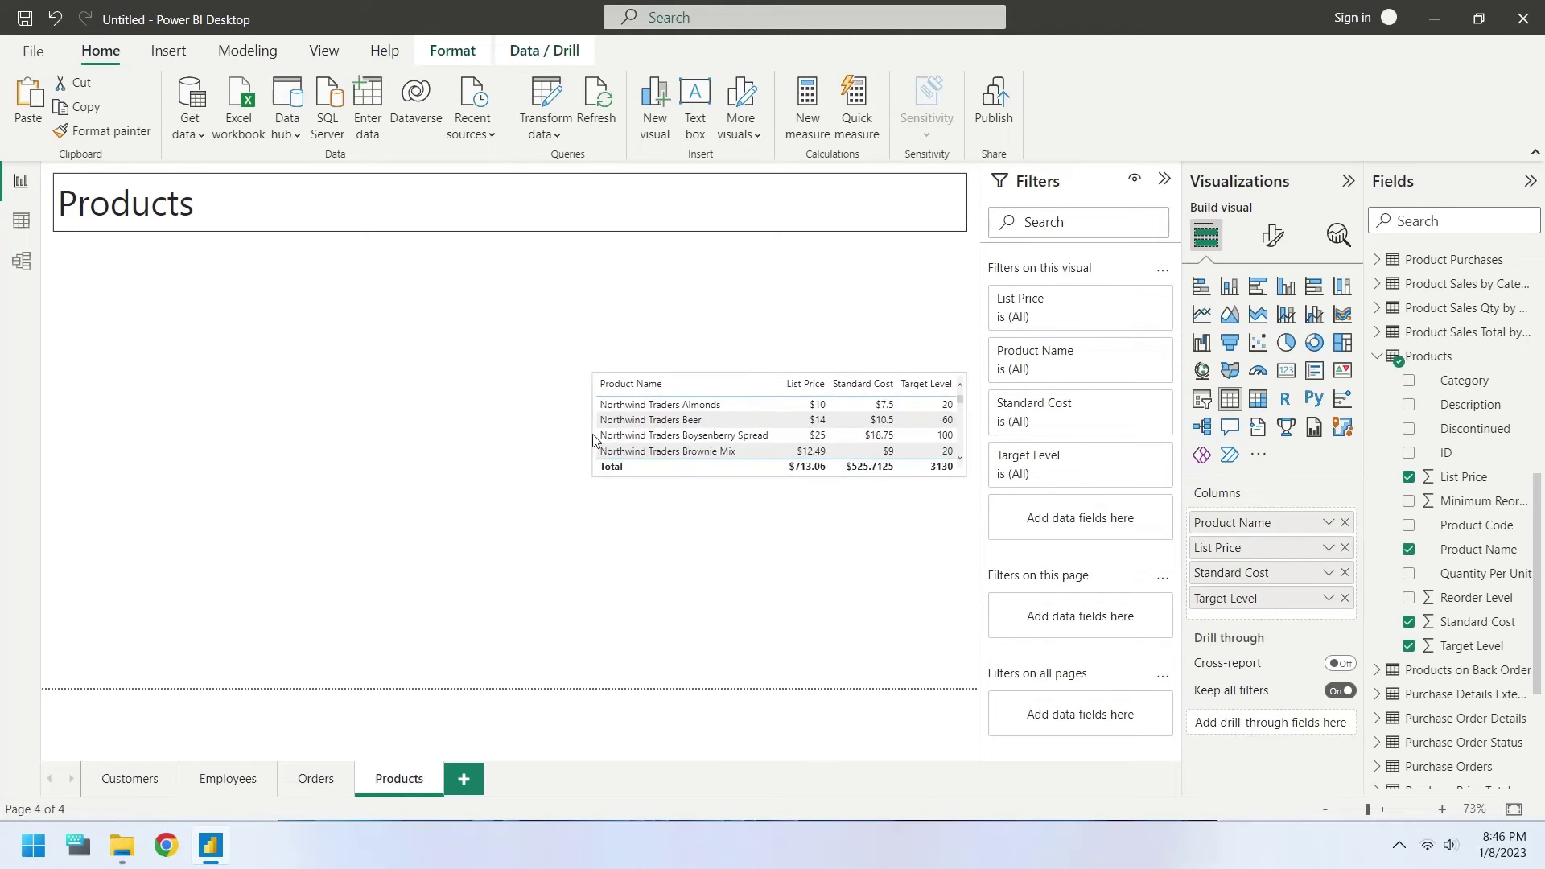
pyautogui.moveTo(779, 477); pyautogui.dragTo(779, 680)
pyautogui.moveTo(779, 374); pyautogui.dragTo(779, 244)
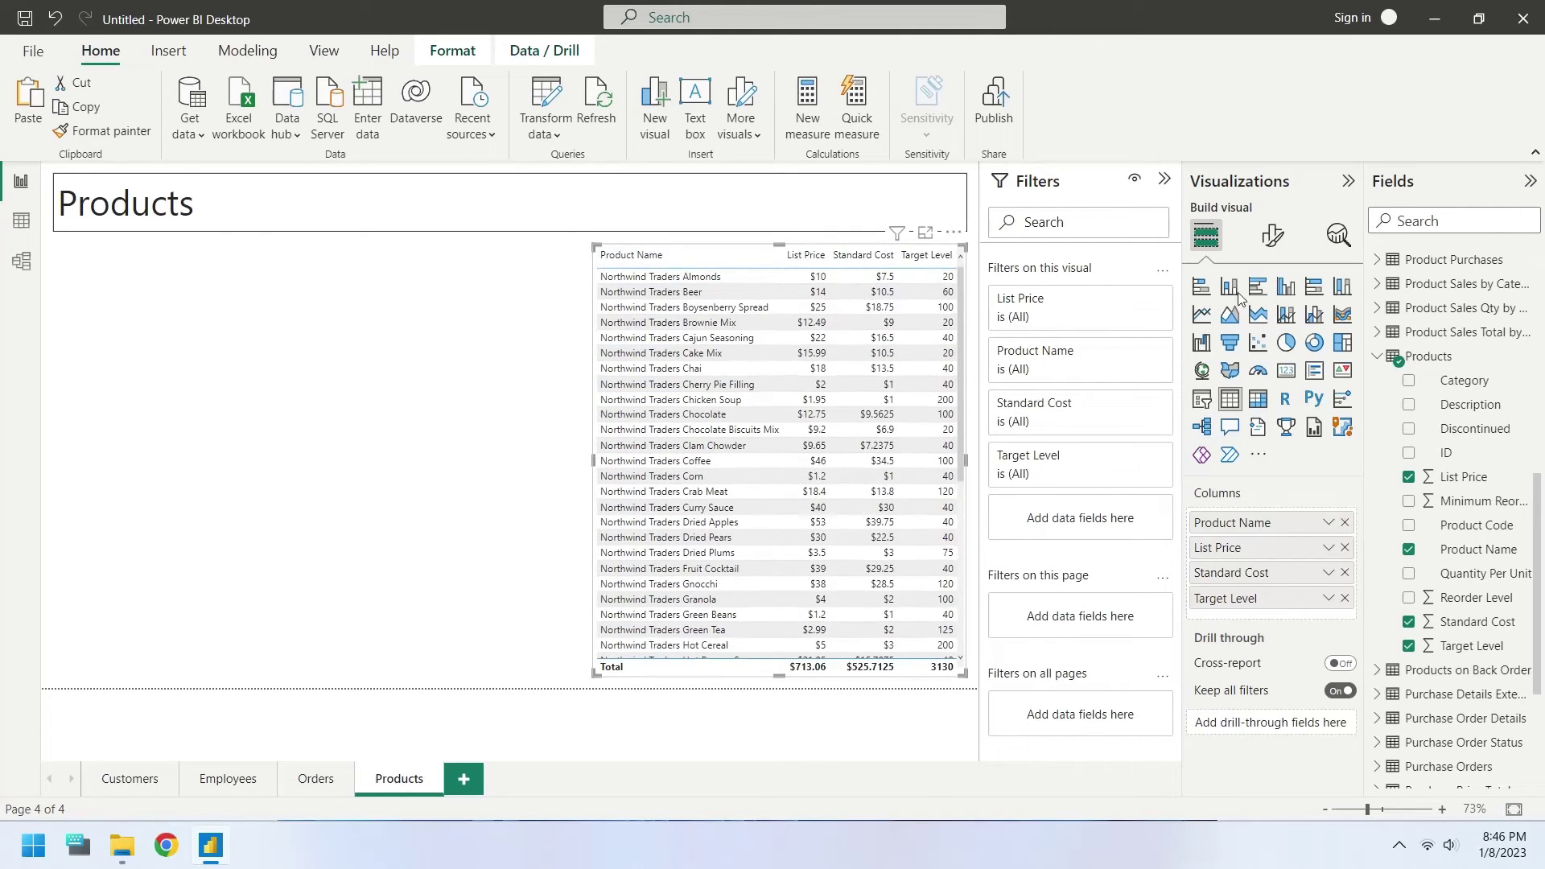
# Turn on the visual border for the products table and deselect it.
pyautogui.click(1272, 235)
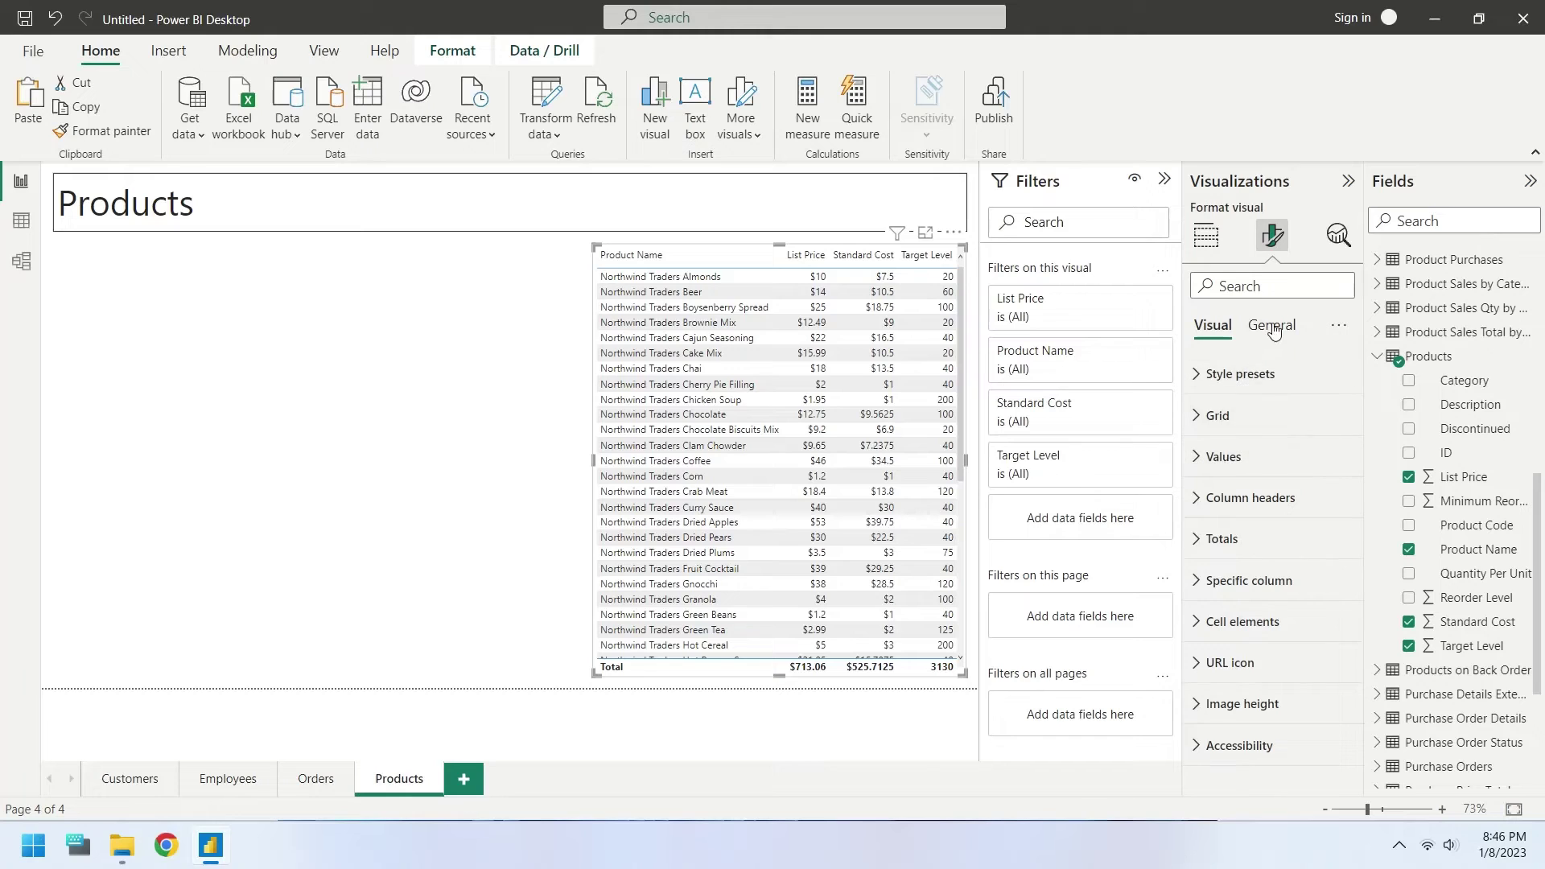
pyautogui.click(1272, 326)
pyautogui.click(1270, 473)
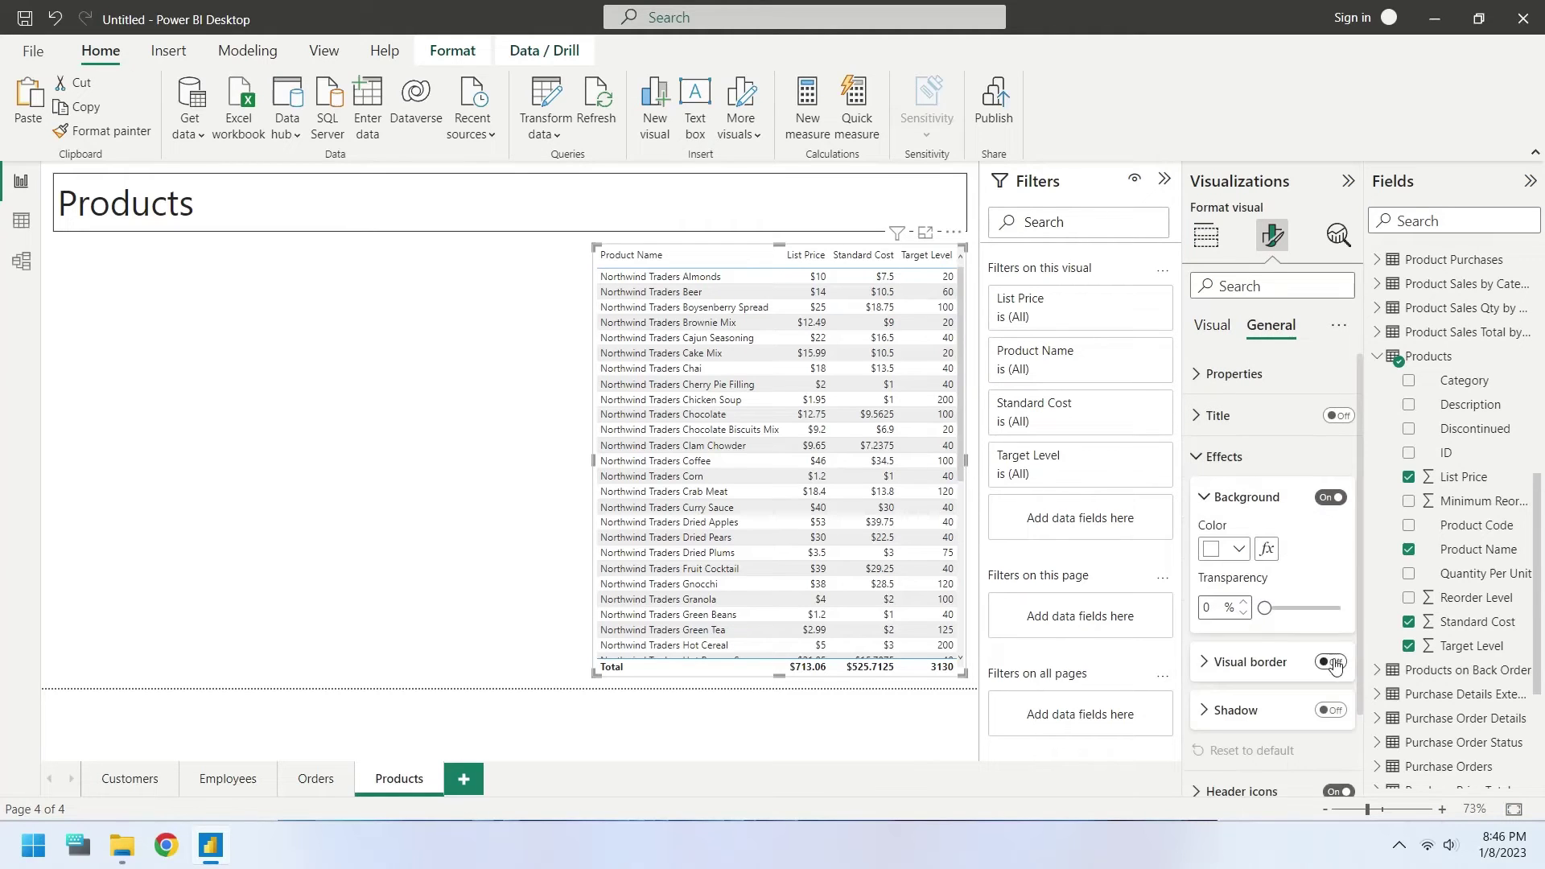
pyautogui.click(486, 548)
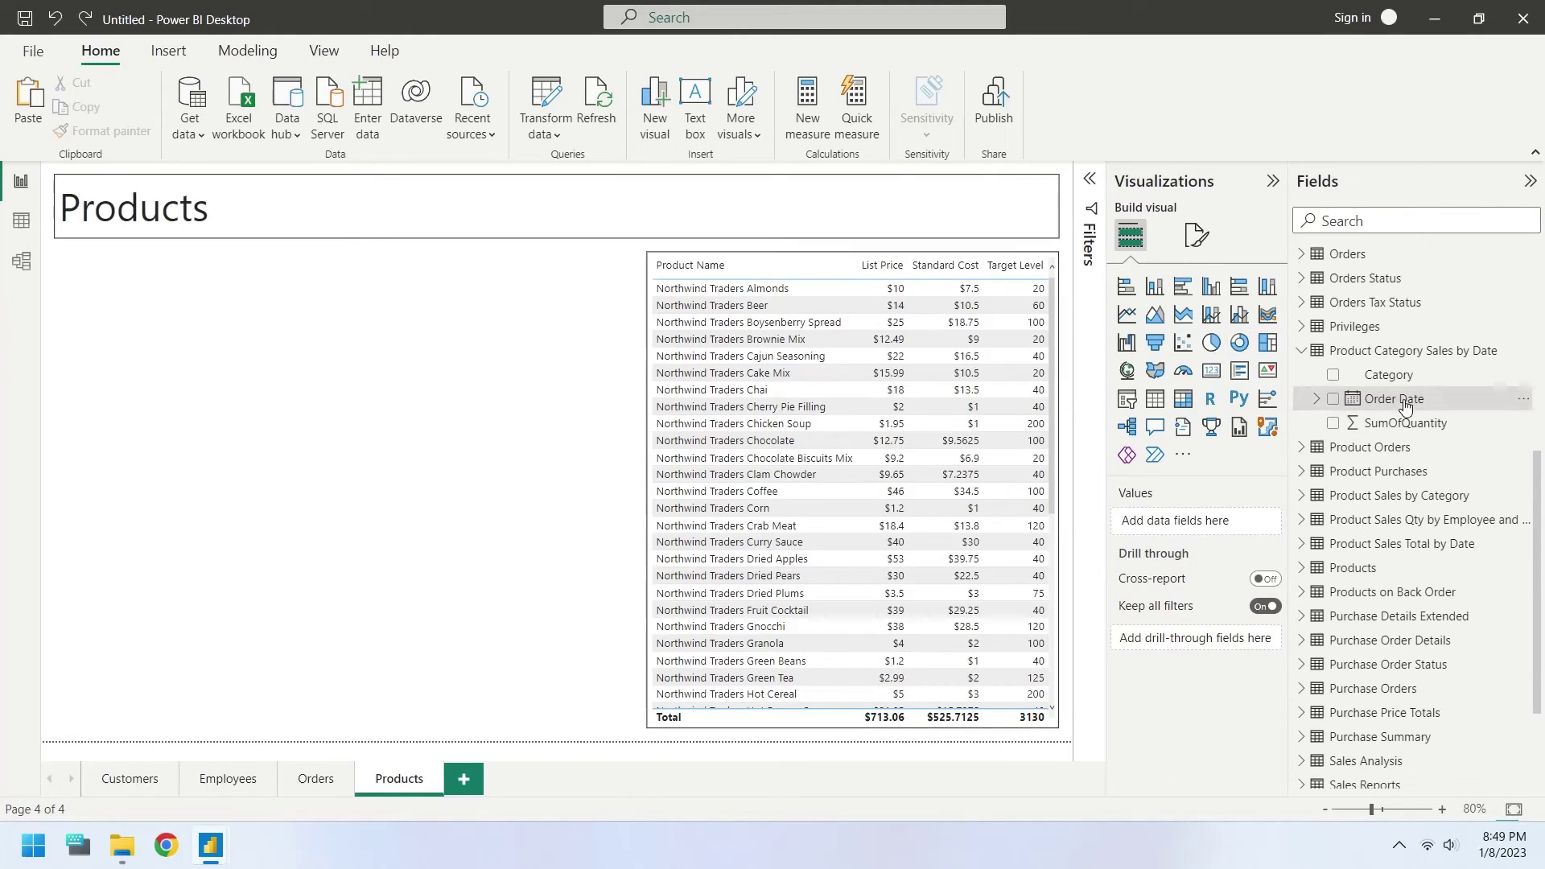
# Create a clustered column chart of SumOfQuantity by Order Date from Product Category Sales by Date, keeping only the Month and Day levels.
pyautogui.moveTo(1400, 401); pyautogui.dragTo(216, 326)
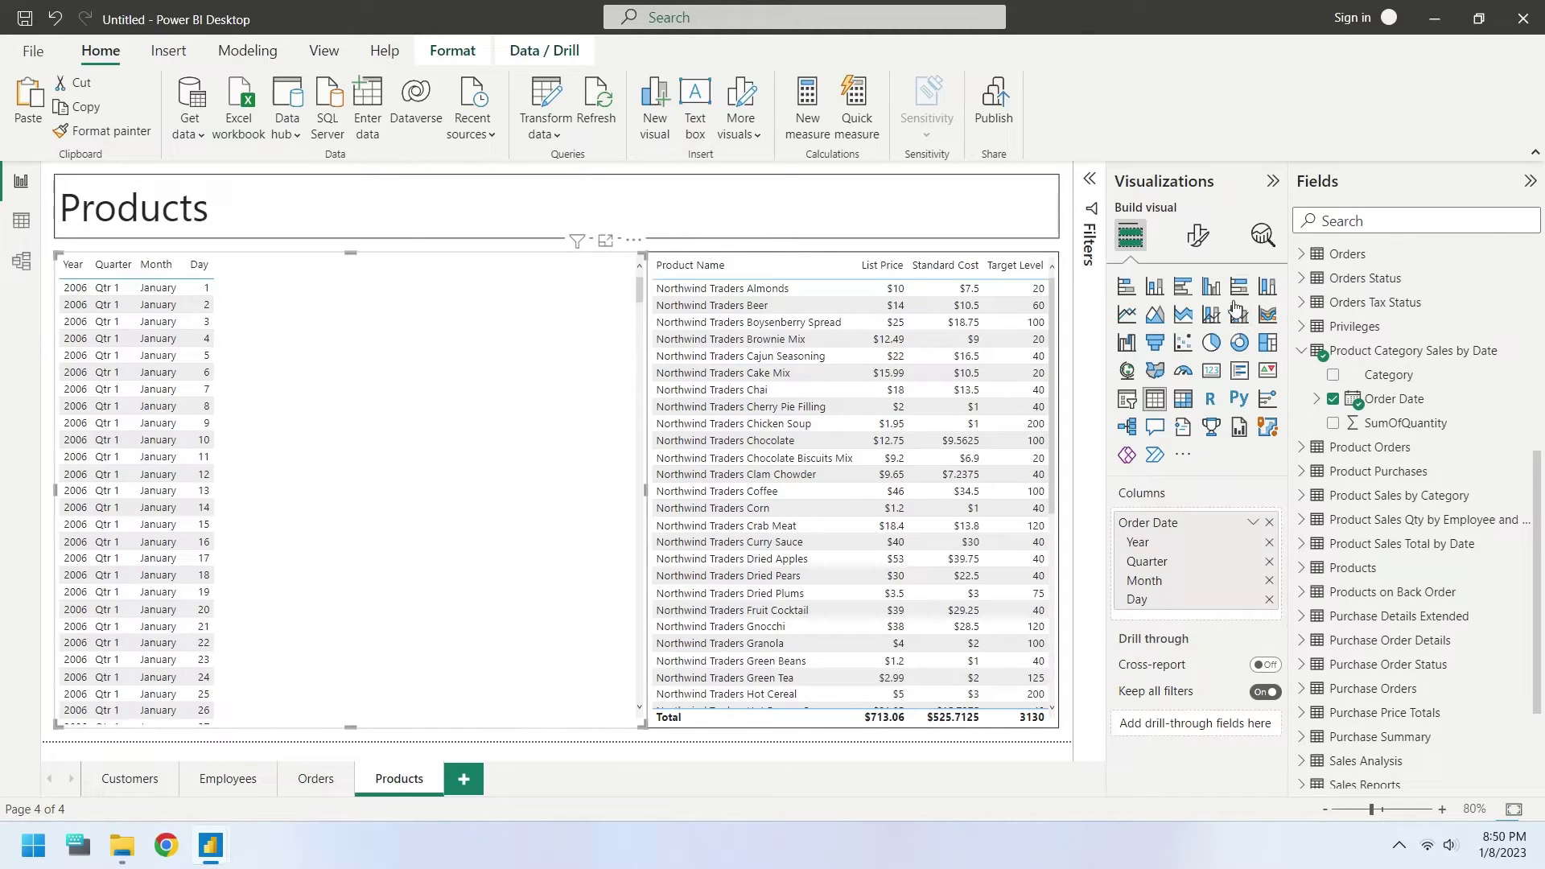
pyautogui.click(1211, 286)
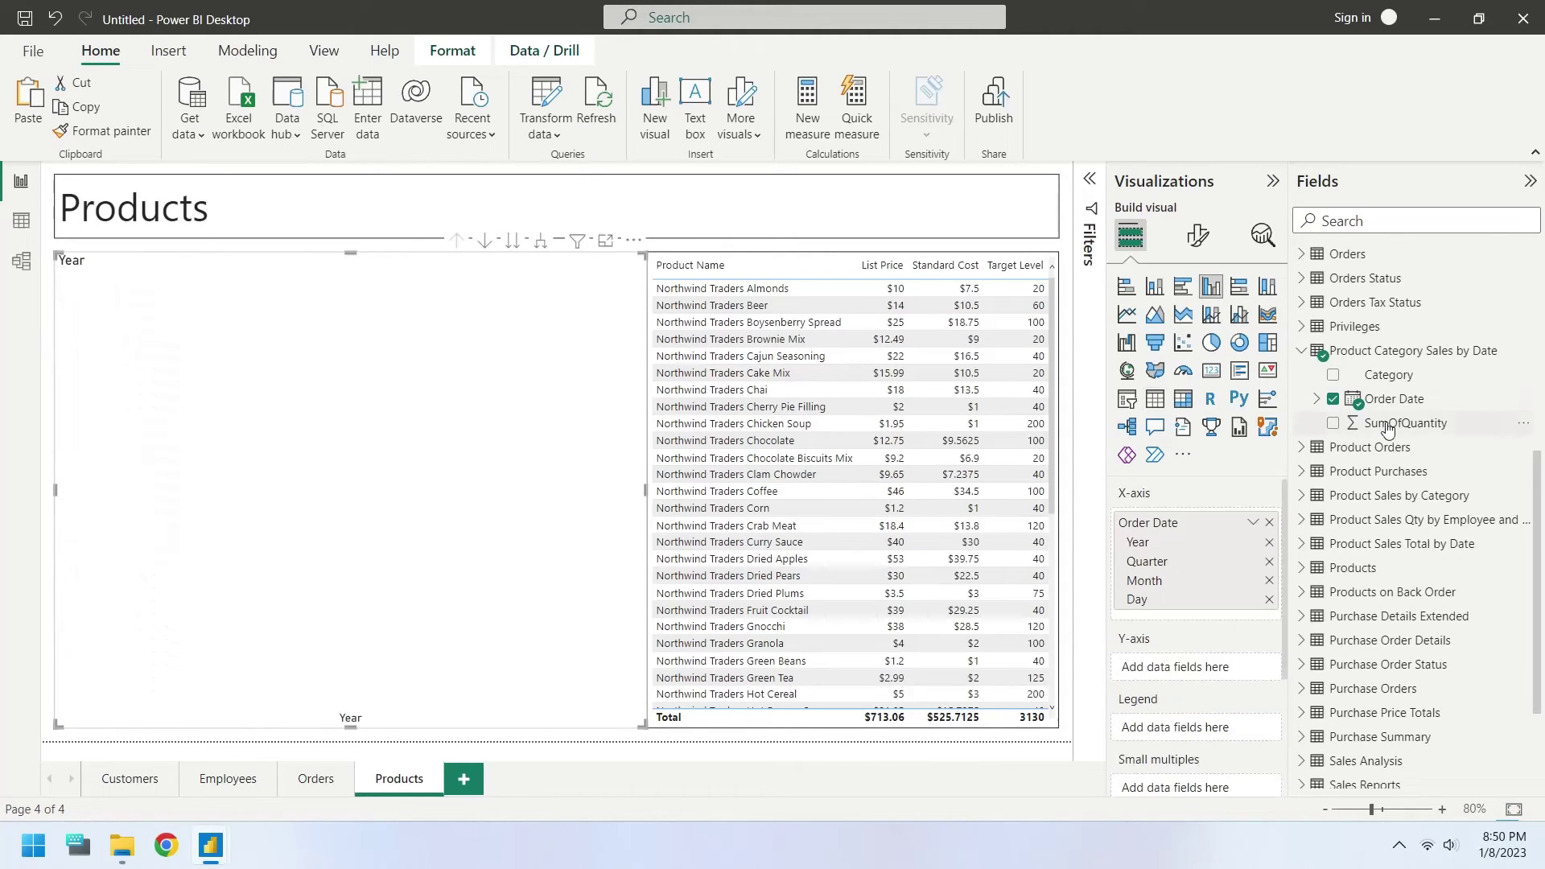
pyautogui.click(1332, 424)
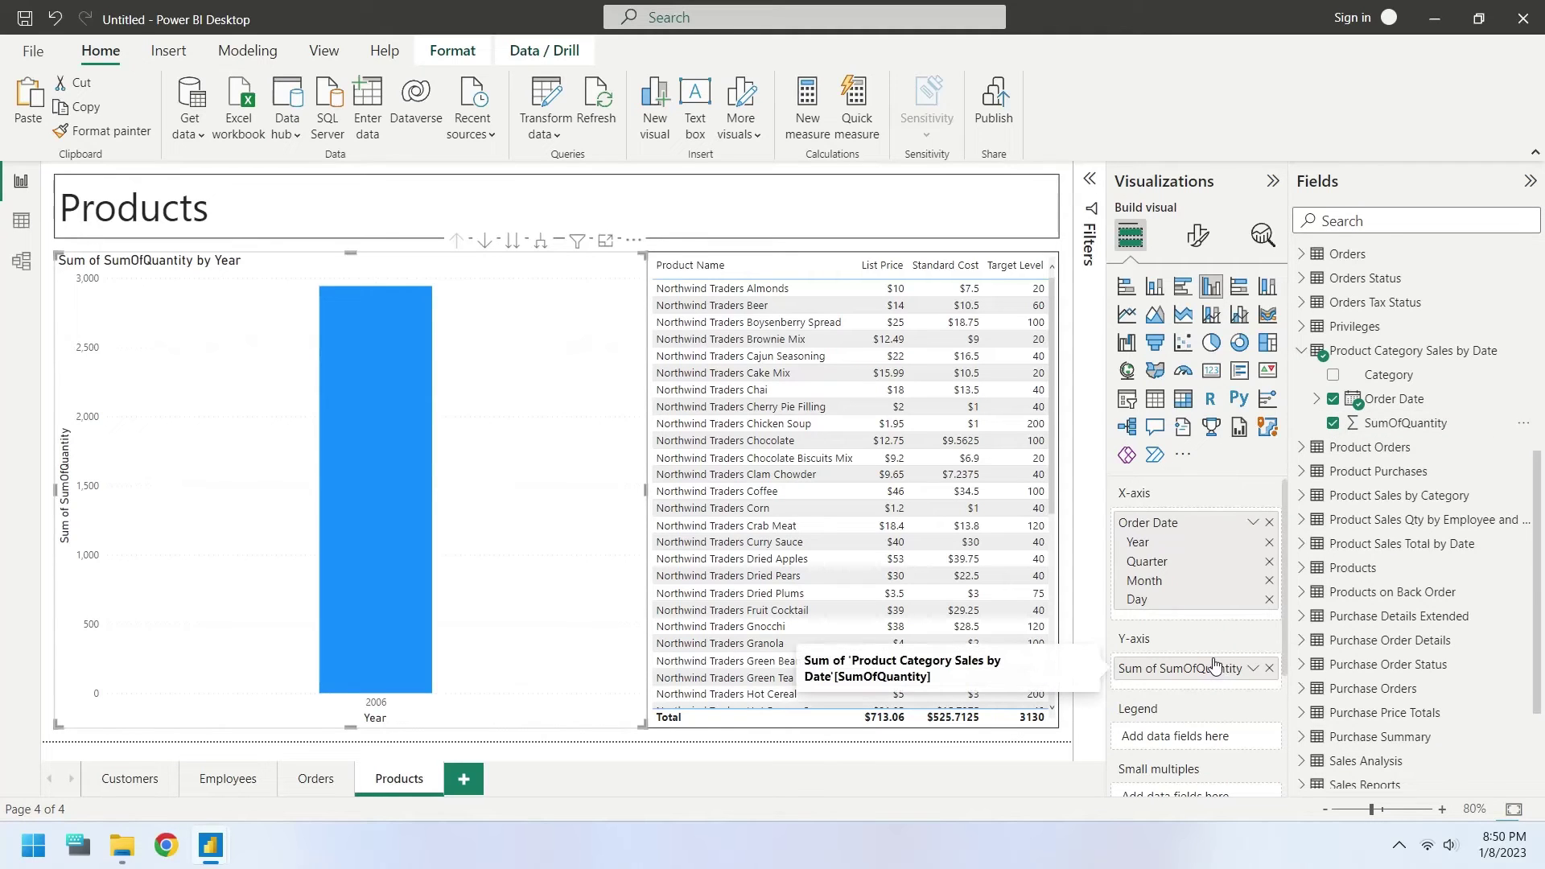
pyautogui.click(1269, 544)
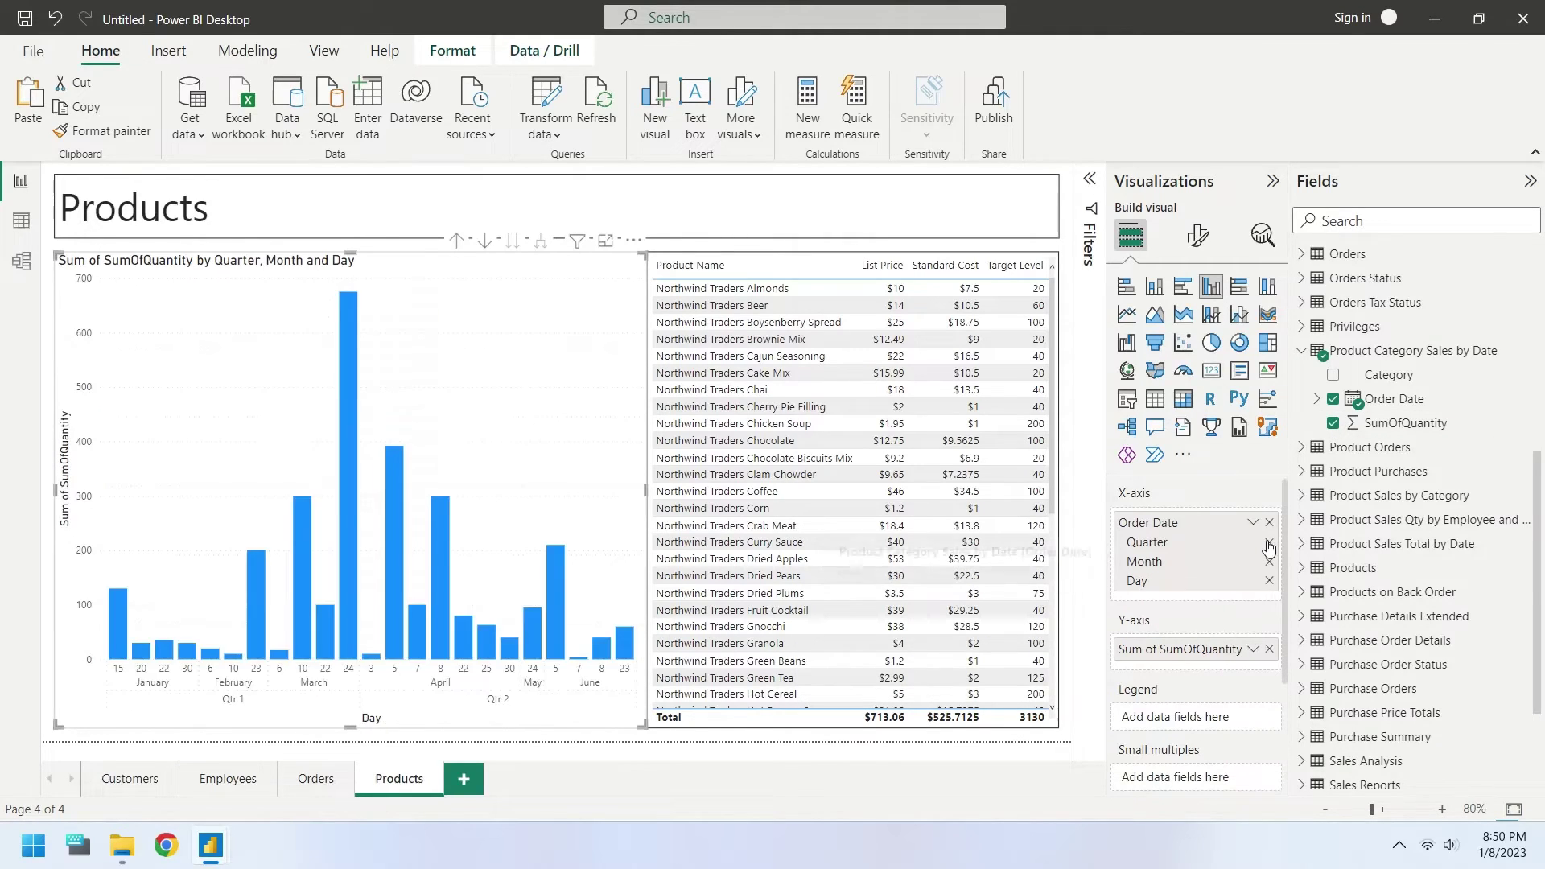
pyautogui.click(1269, 544)
# Shrink the column chart to the upper half beside the table, leaving a gap, and turn on its visual border.
pyautogui.moveTo(351, 726); pyautogui.dragTo(360, 470)
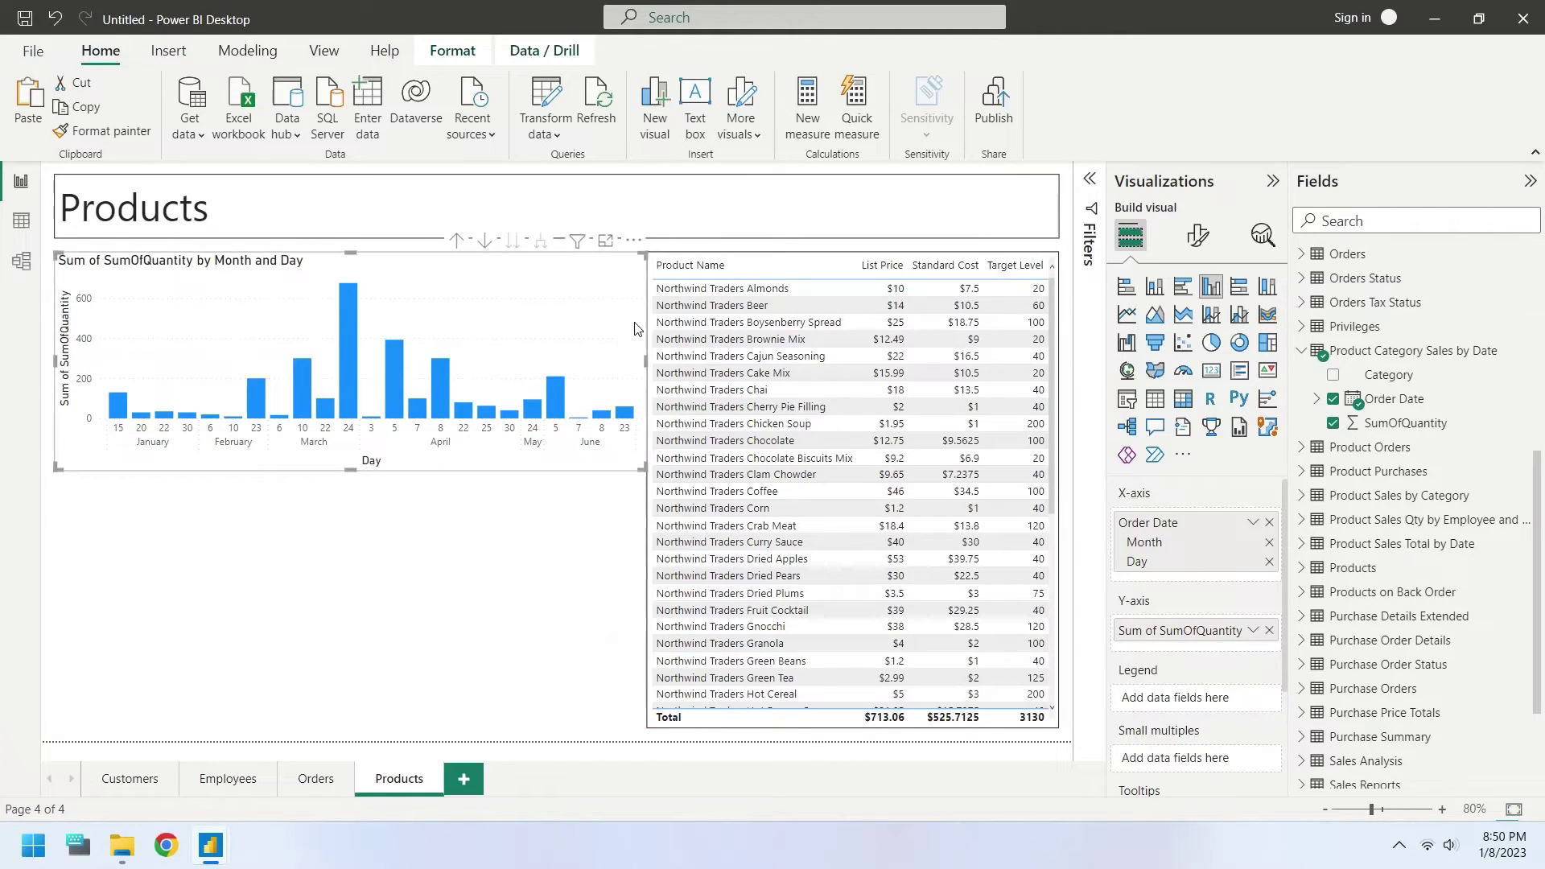
pyautogui.moveTo(644, 362); pyautogui.dragTo(627, 384)
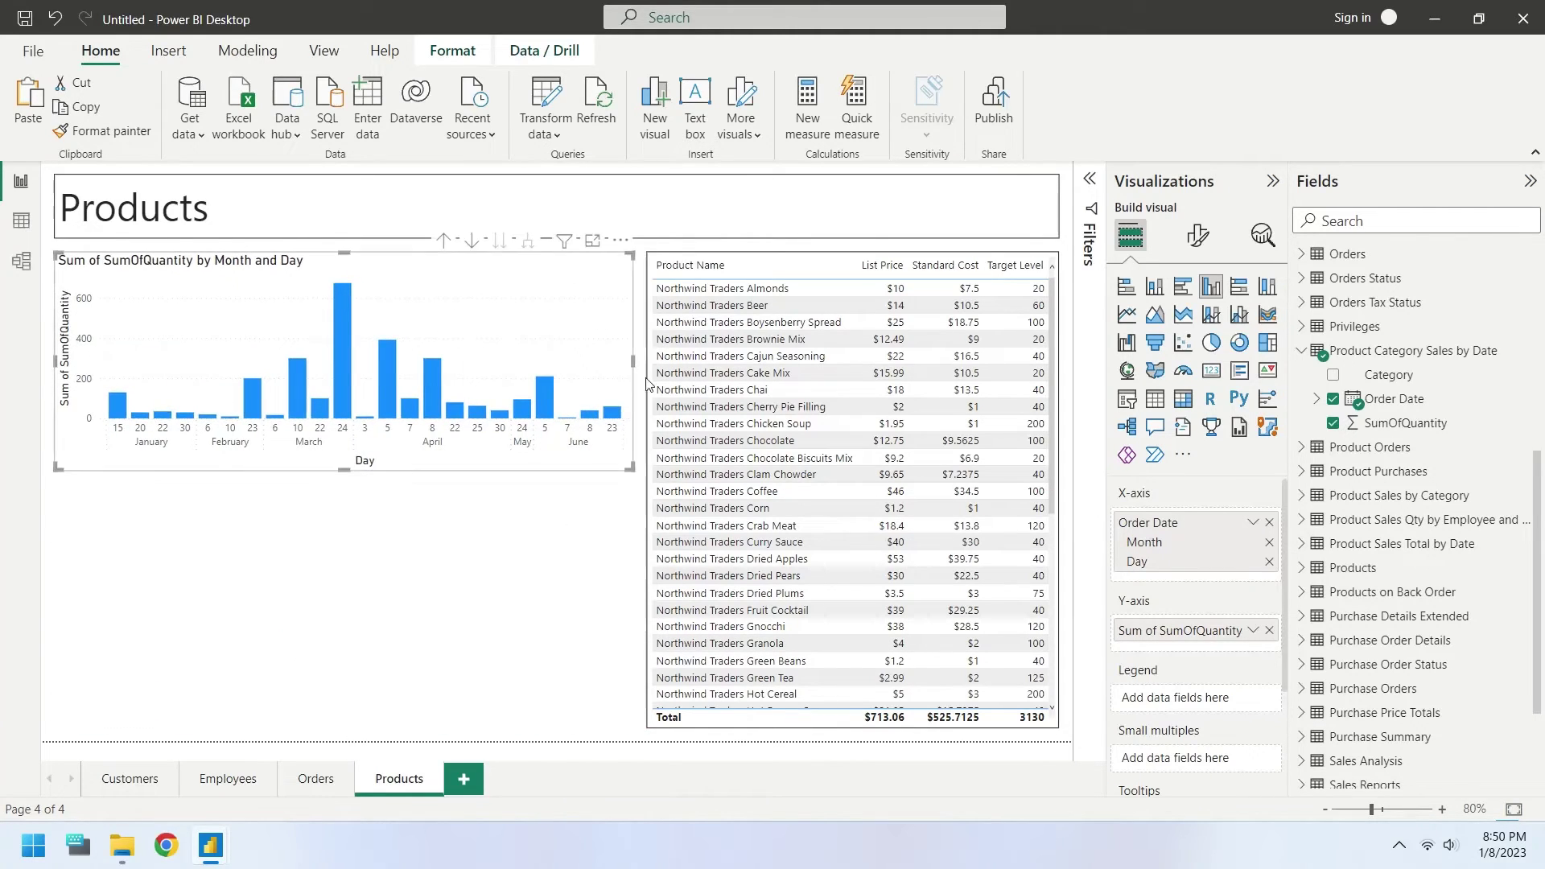
pyautogui.click(1198, 235)
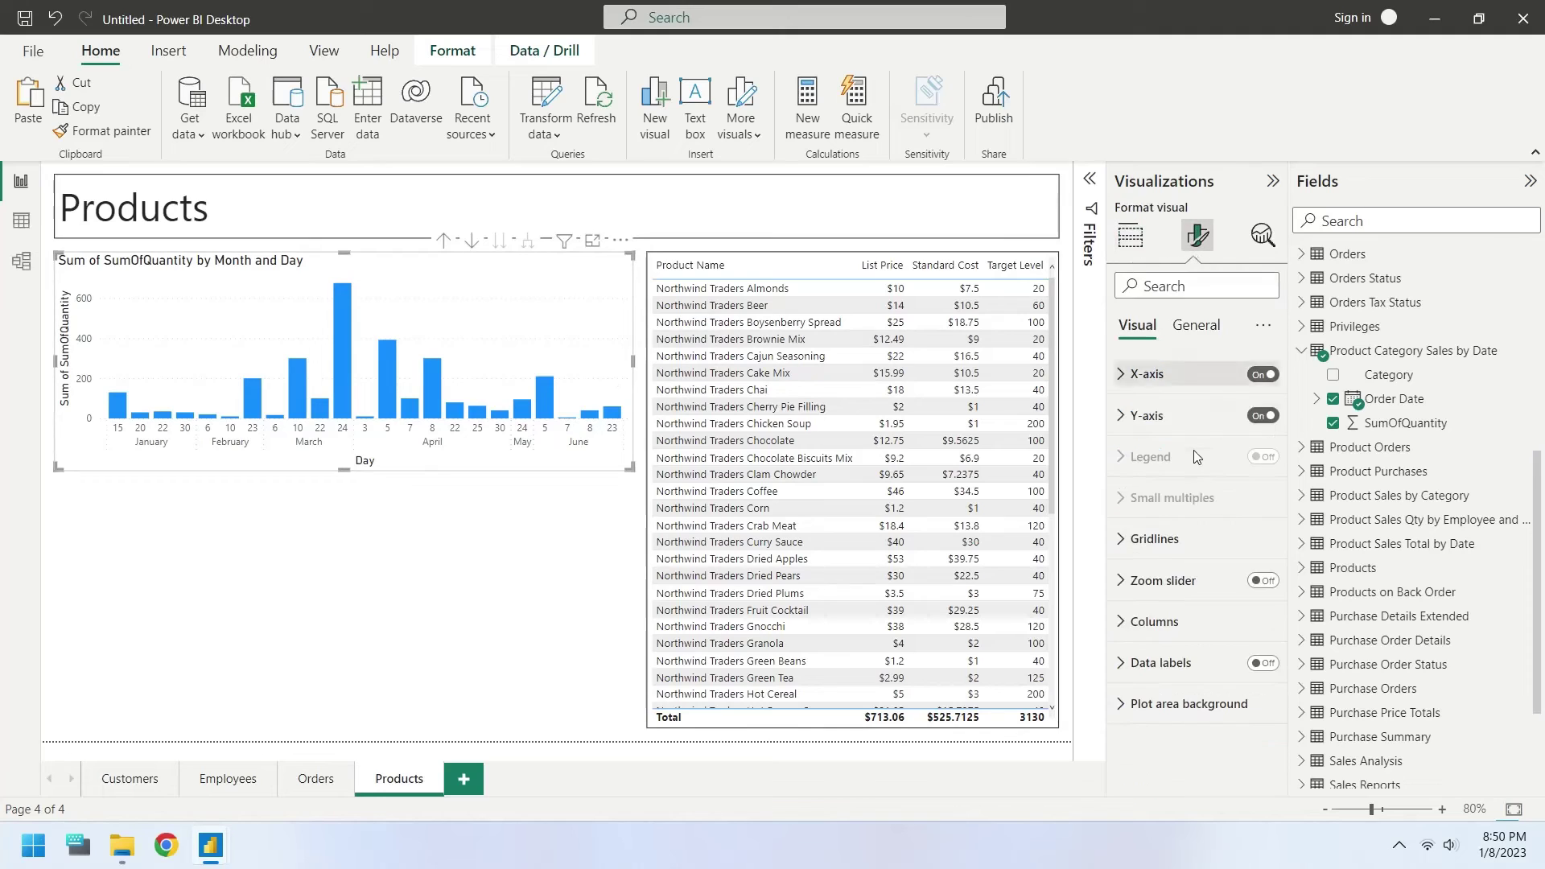
pyautogui.click(1197, 325)
pyautogui.click(1149, 457)
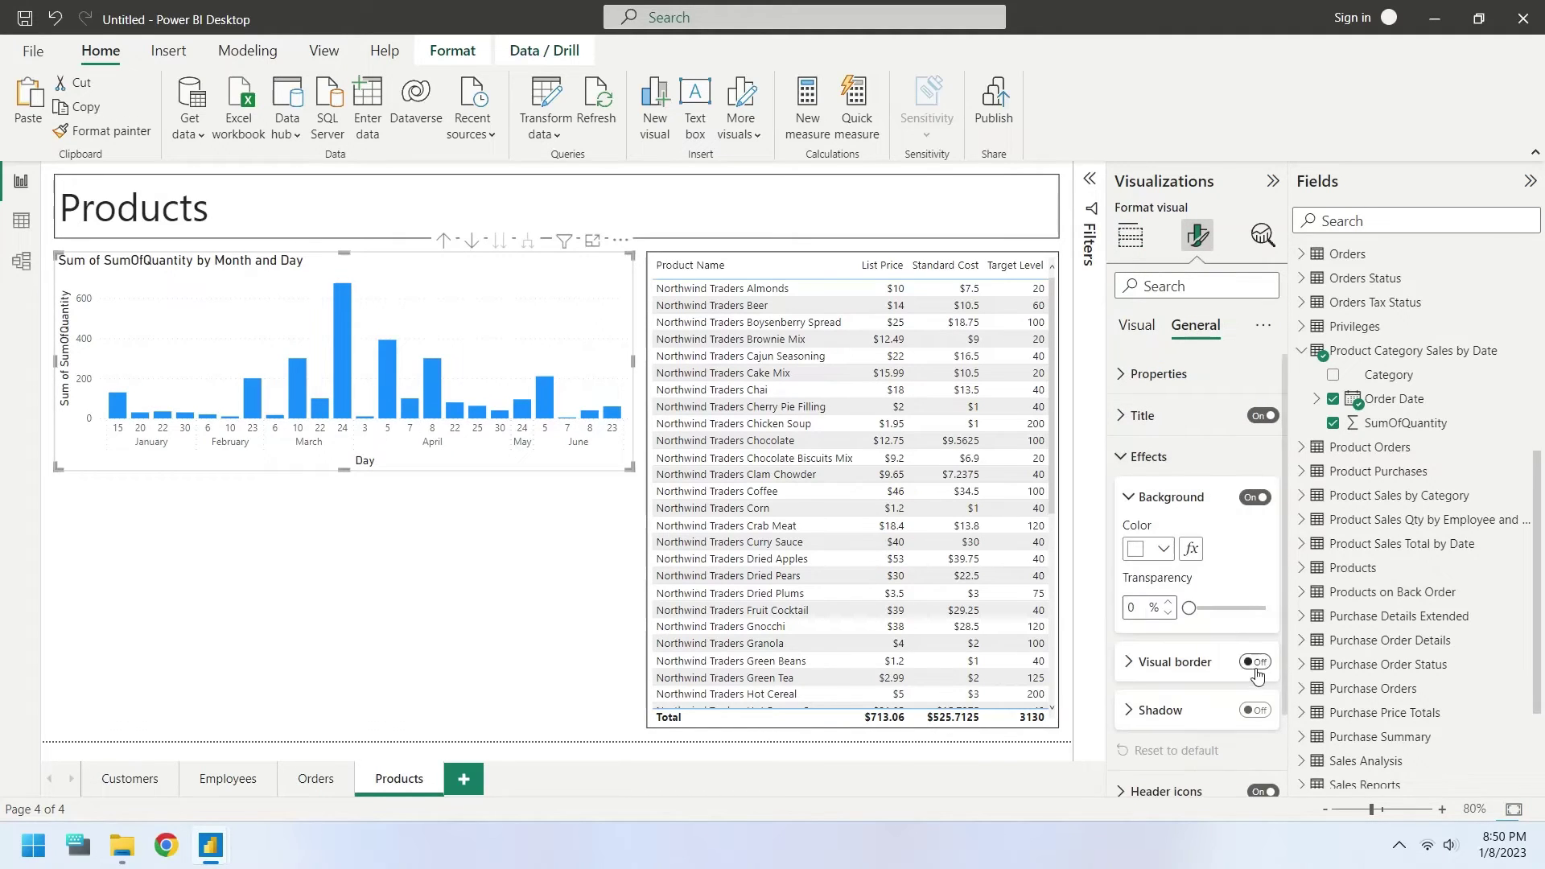
pyautogui.click(1255, 663)
# Rename the column chart's Y-axis field to Order Quantity.
pyautogui.click(1130, 245)
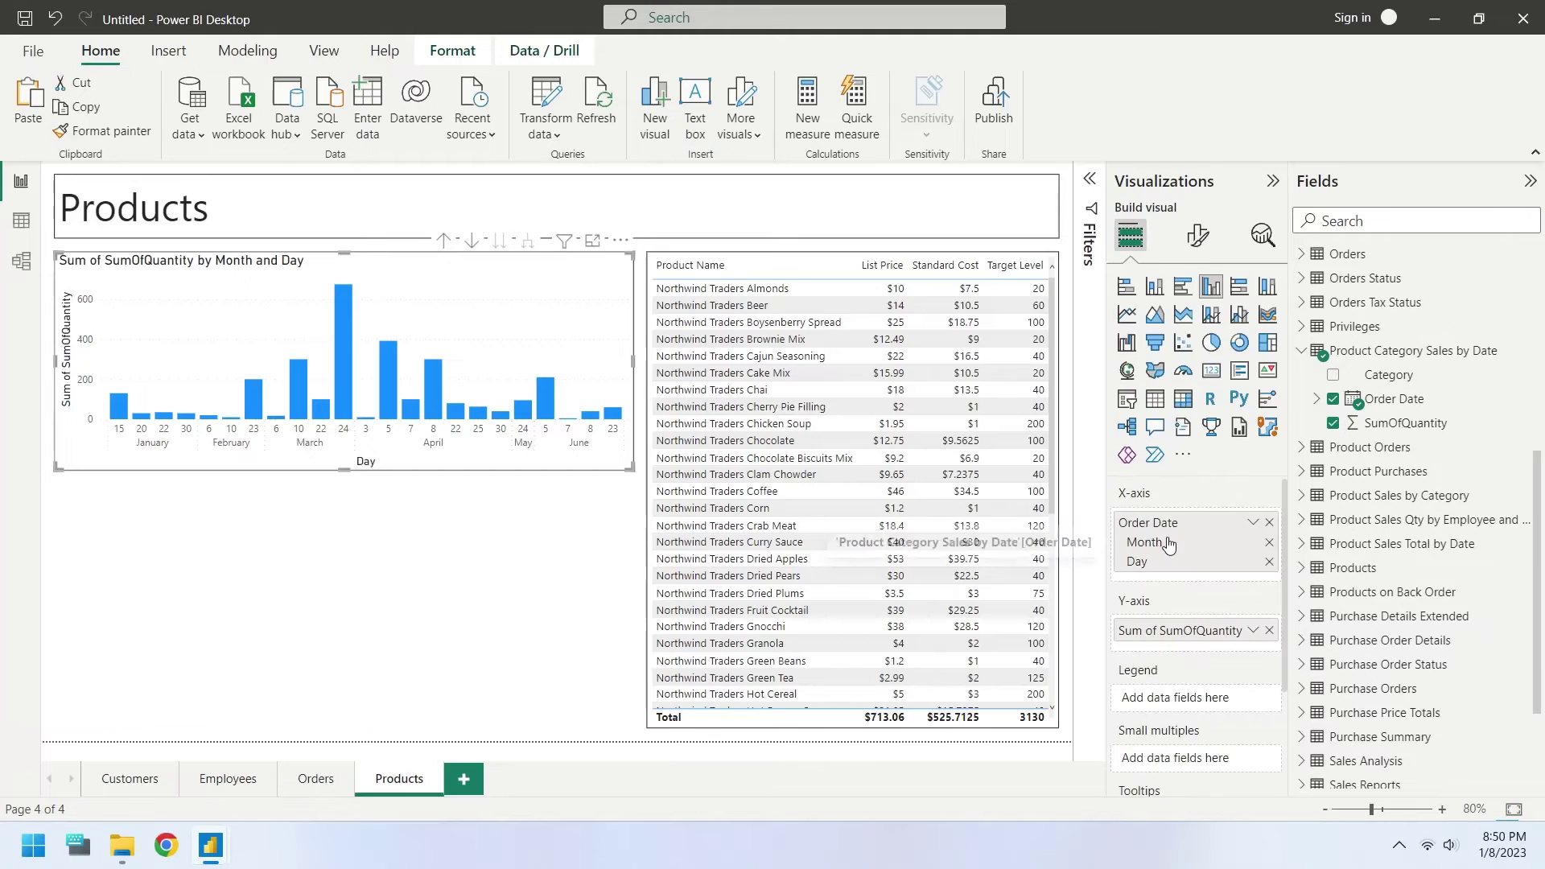
pyautogui.doubleClick(1200, 632)
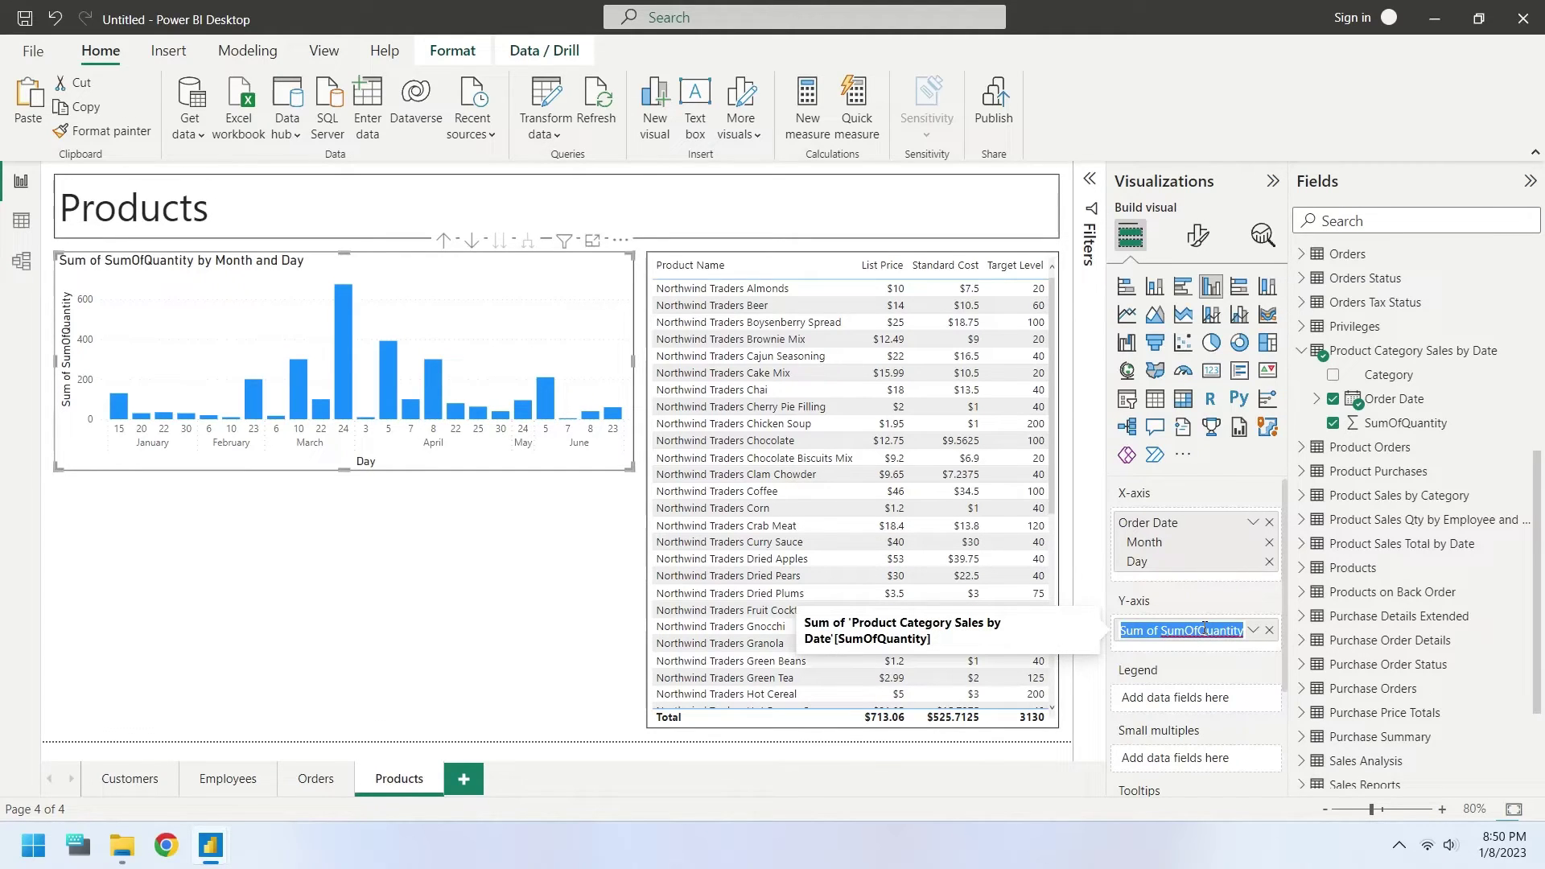
pyautogui.write('Number of Orders')
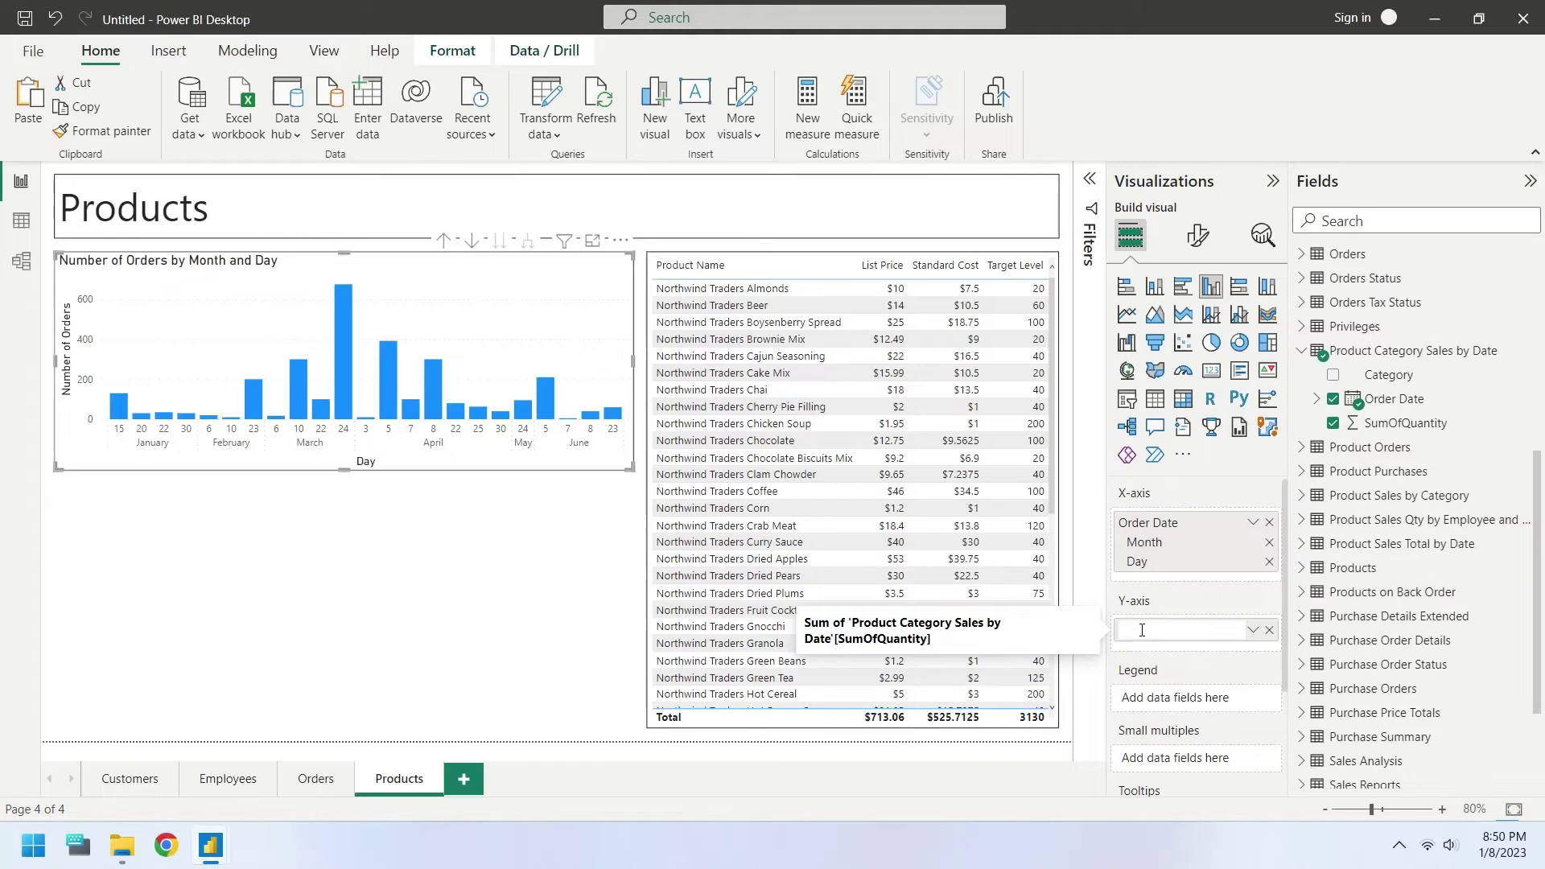
pyautogui.write(' Quantity')
pyautogui.press('Return')
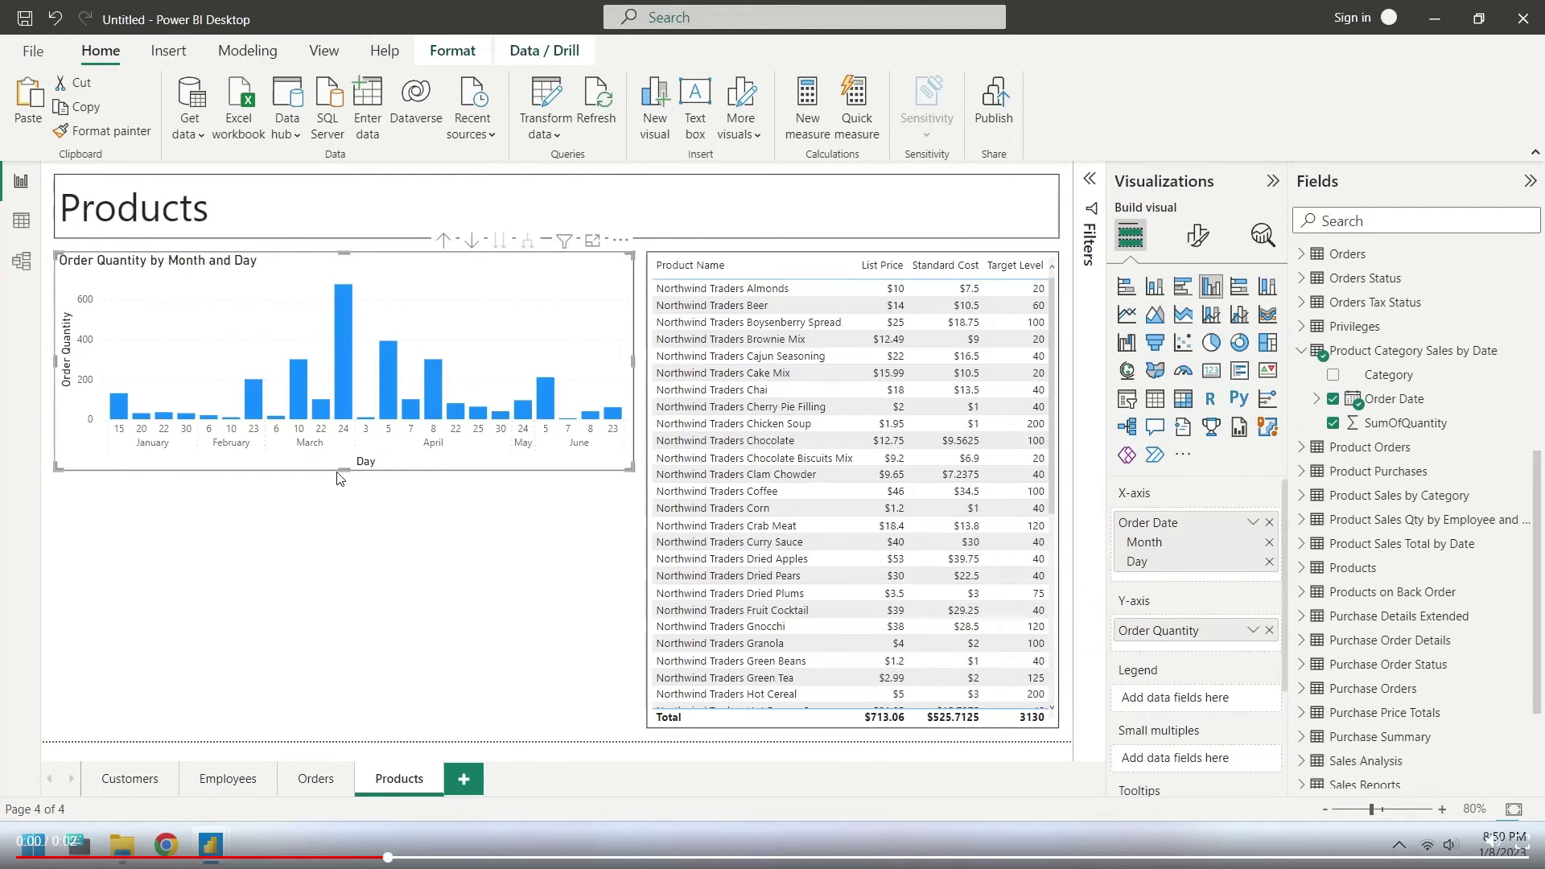
# Copy the Order Quantity chart, place the copy directly beneath it, and resize both to fill the height beside the table.
pyautogui.click(342, 480)
pyautogui.click(502, 473)
pyautogui.hotkey('ctrl', 'c')
pyautogui.hotkey('ctrl', 'v')
pyautogui.moveTo(503, 473); pyautogui.dragTo(503, 704)
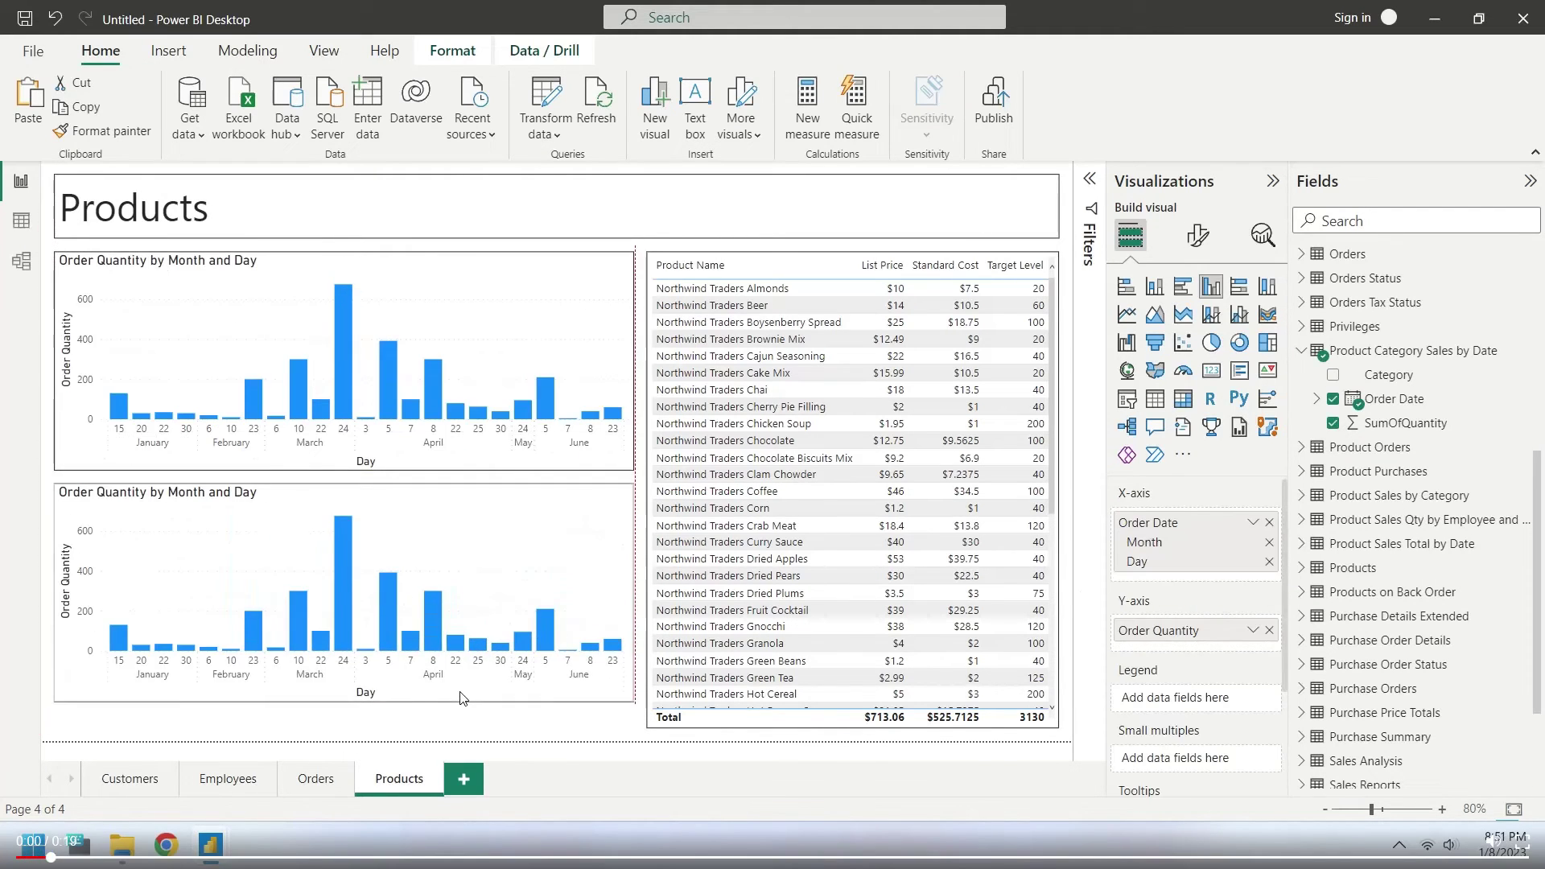
pyautogui.moveTo(343, 701); pyautogui.dragTo(338, 738)
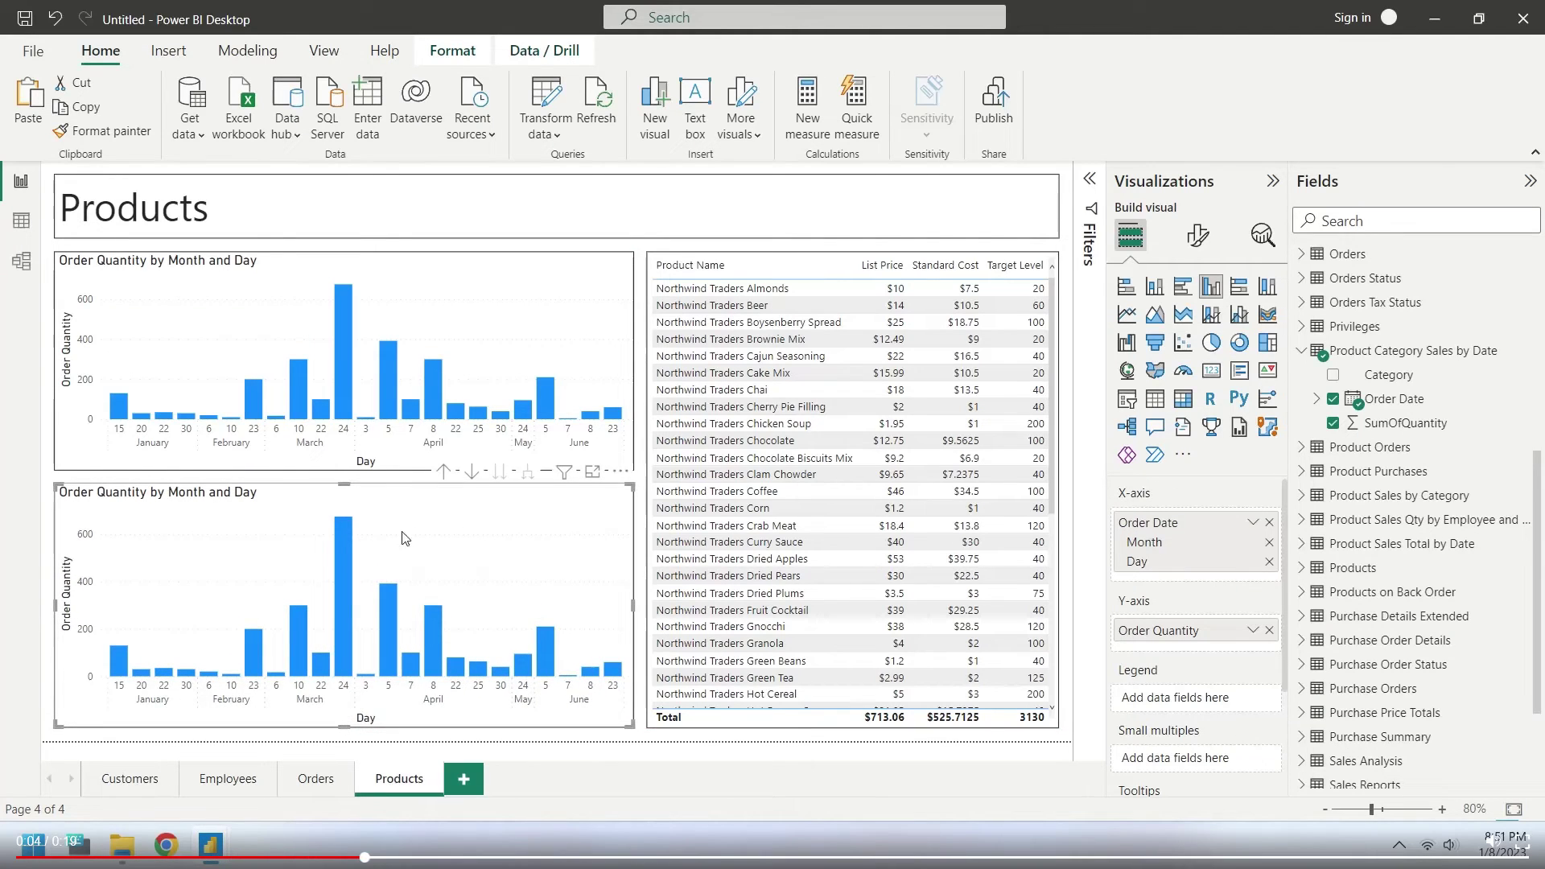
pyautogui.moveTo(343, 484); pyautogui.dragTo(347, 504)
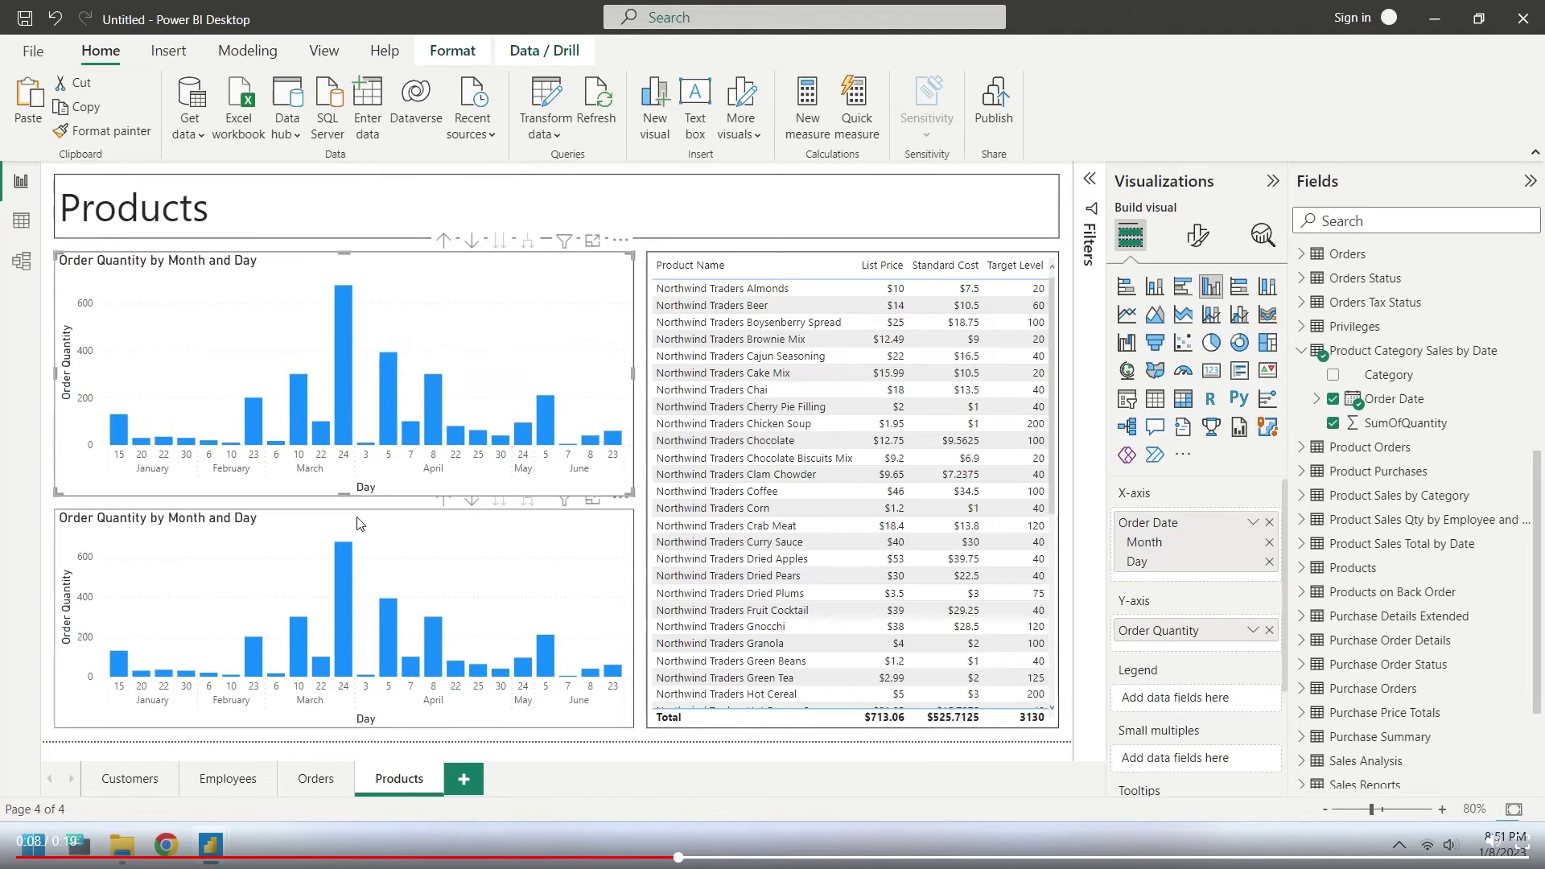
# Switch the lower chart to SumOfQuantity by Employee Name from Product Sales Qty by Employee and Date, removing Order Date from its X-axis.
pyautogui.click(362, 525)
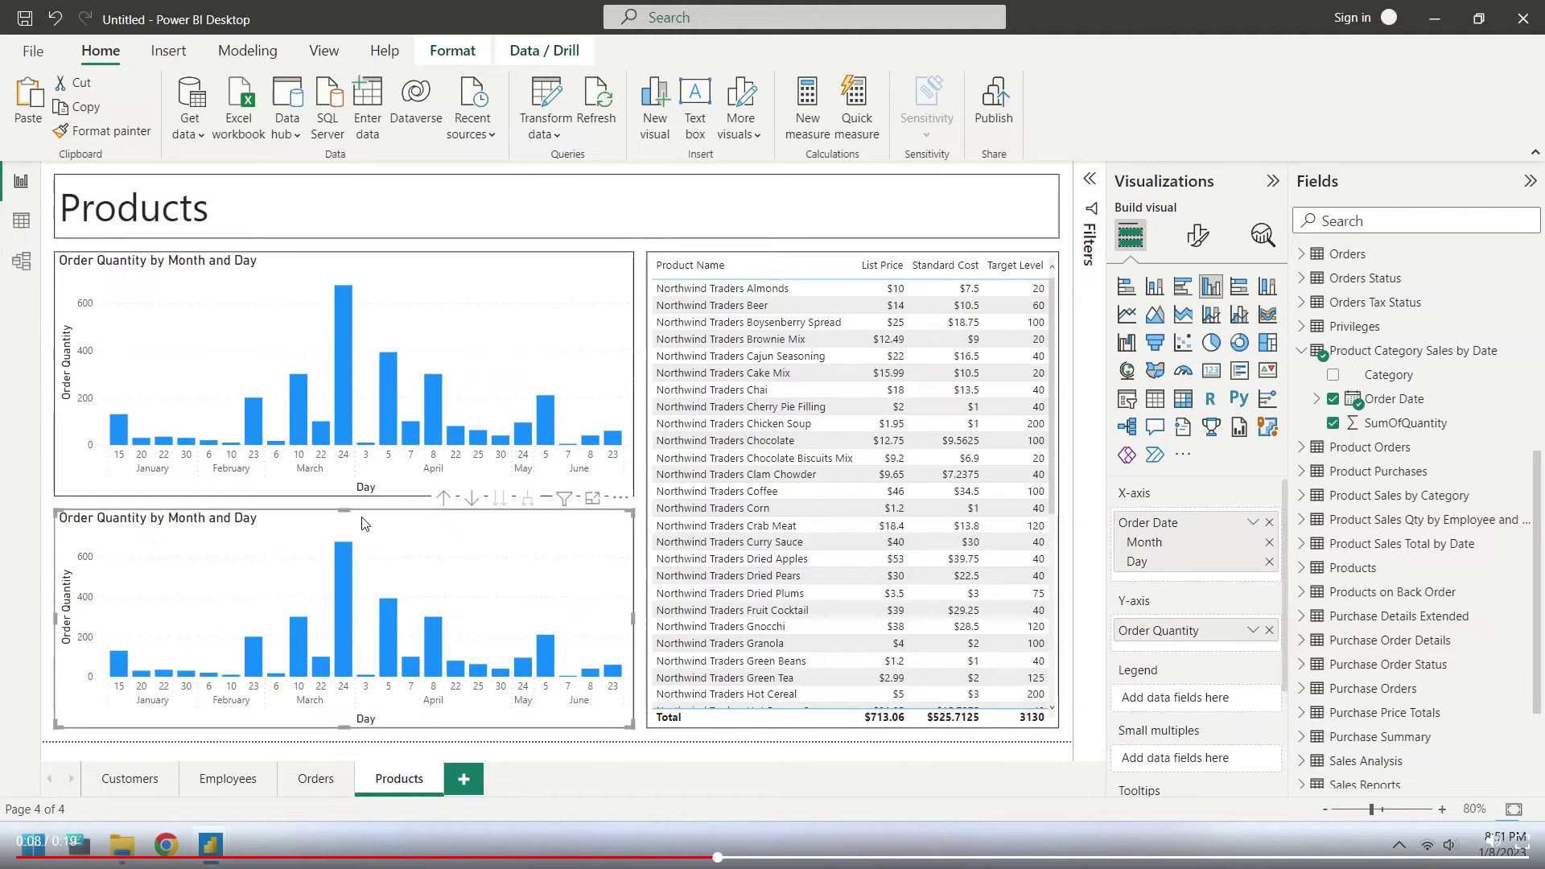
pyautogui.click(1302, 351)
pyautogui.click(1303, 448)
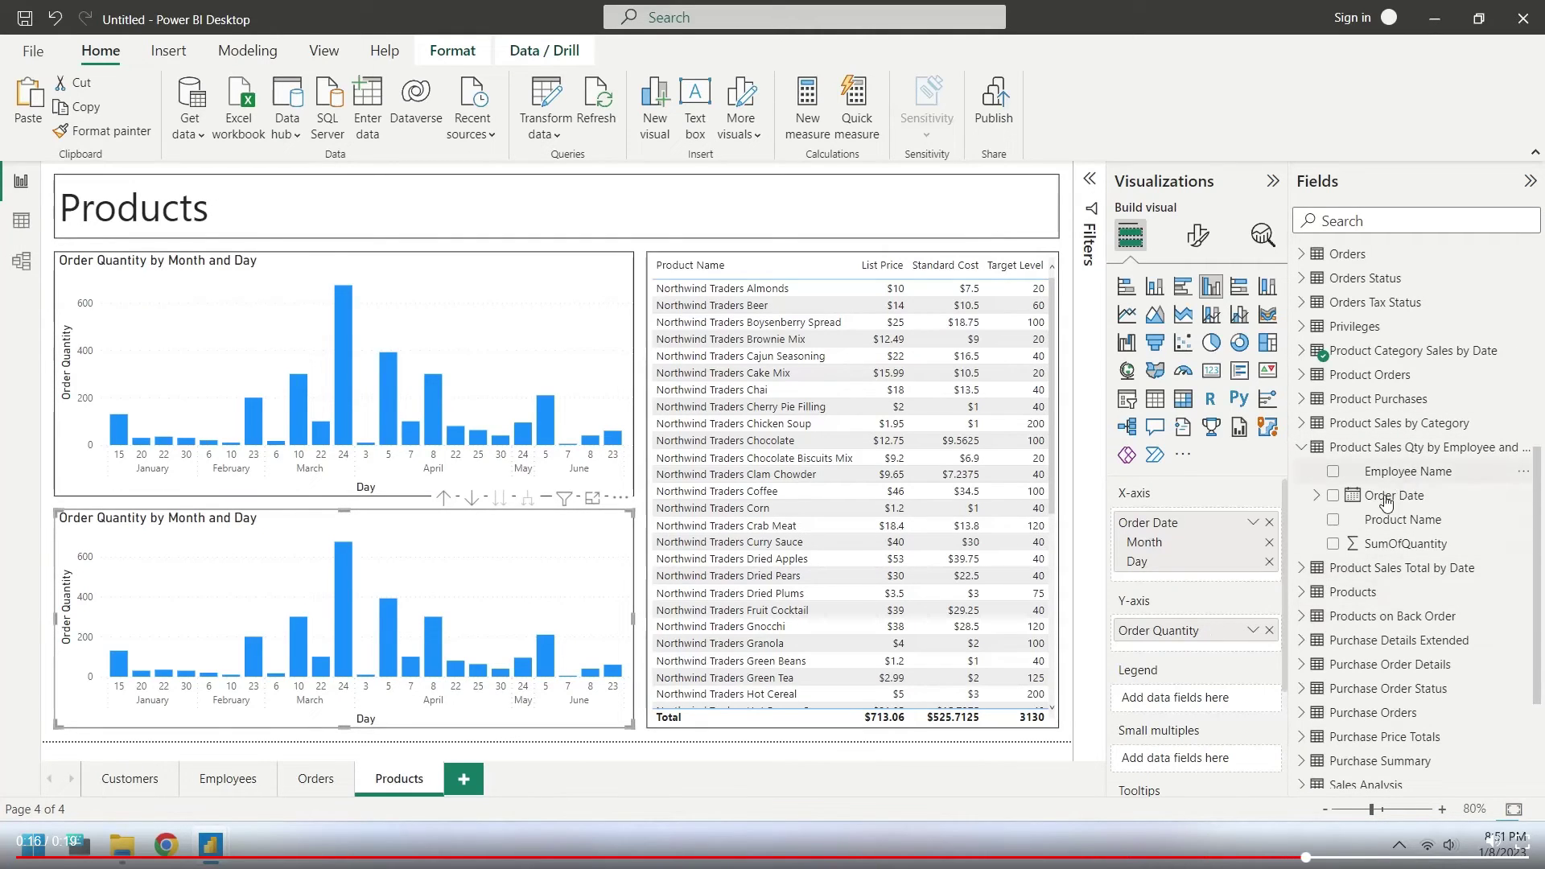
pyautogui.click(1268, 523)
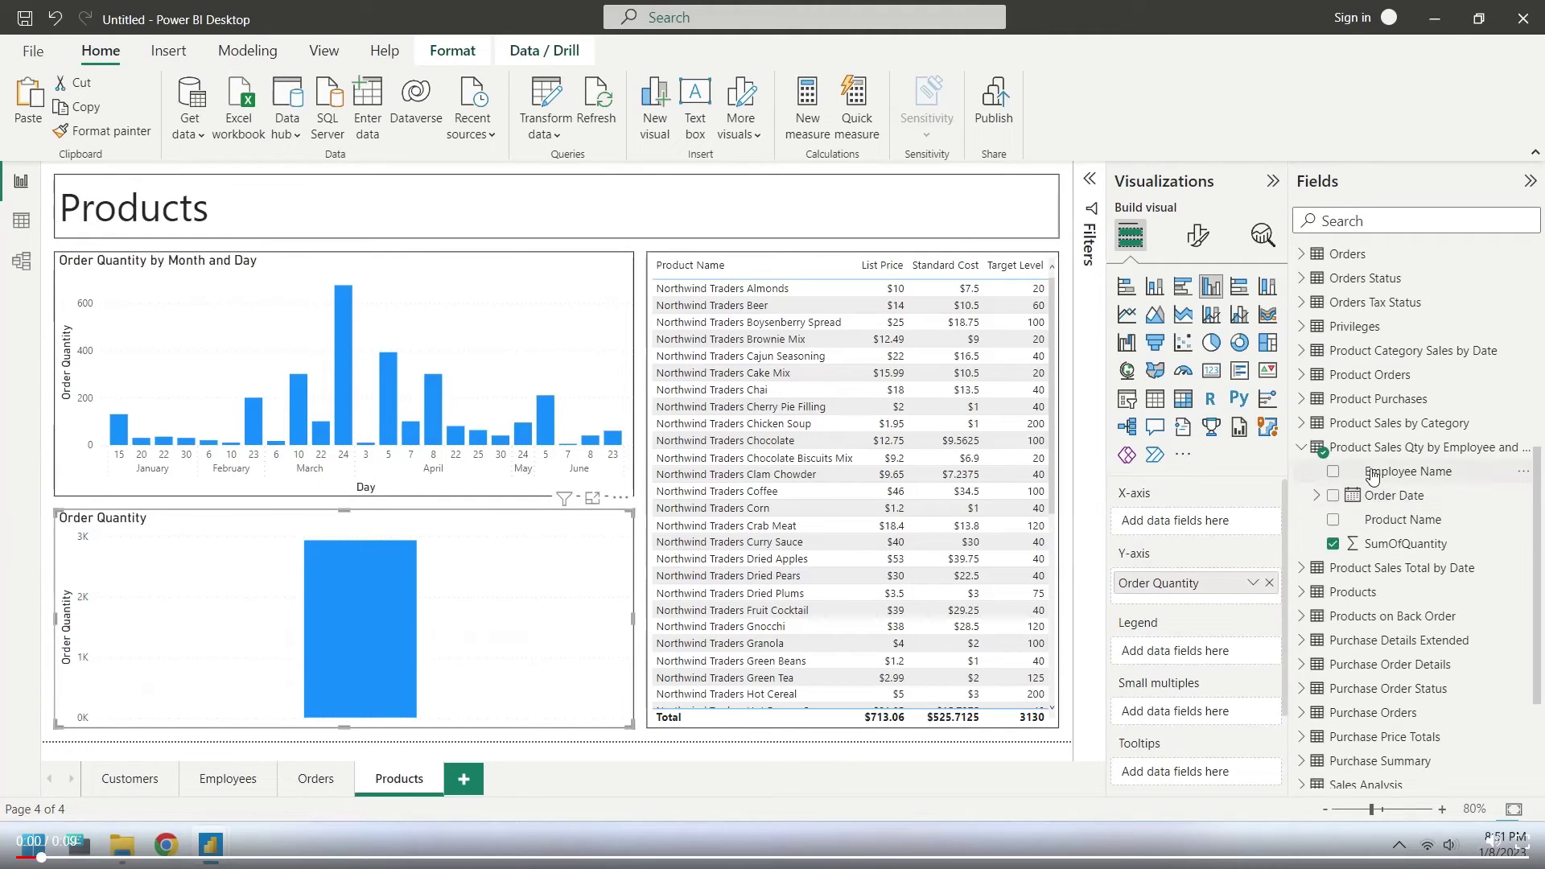
pyautogui.moveTo(1408, 471); pyautogui.dragTo(1197, 531)
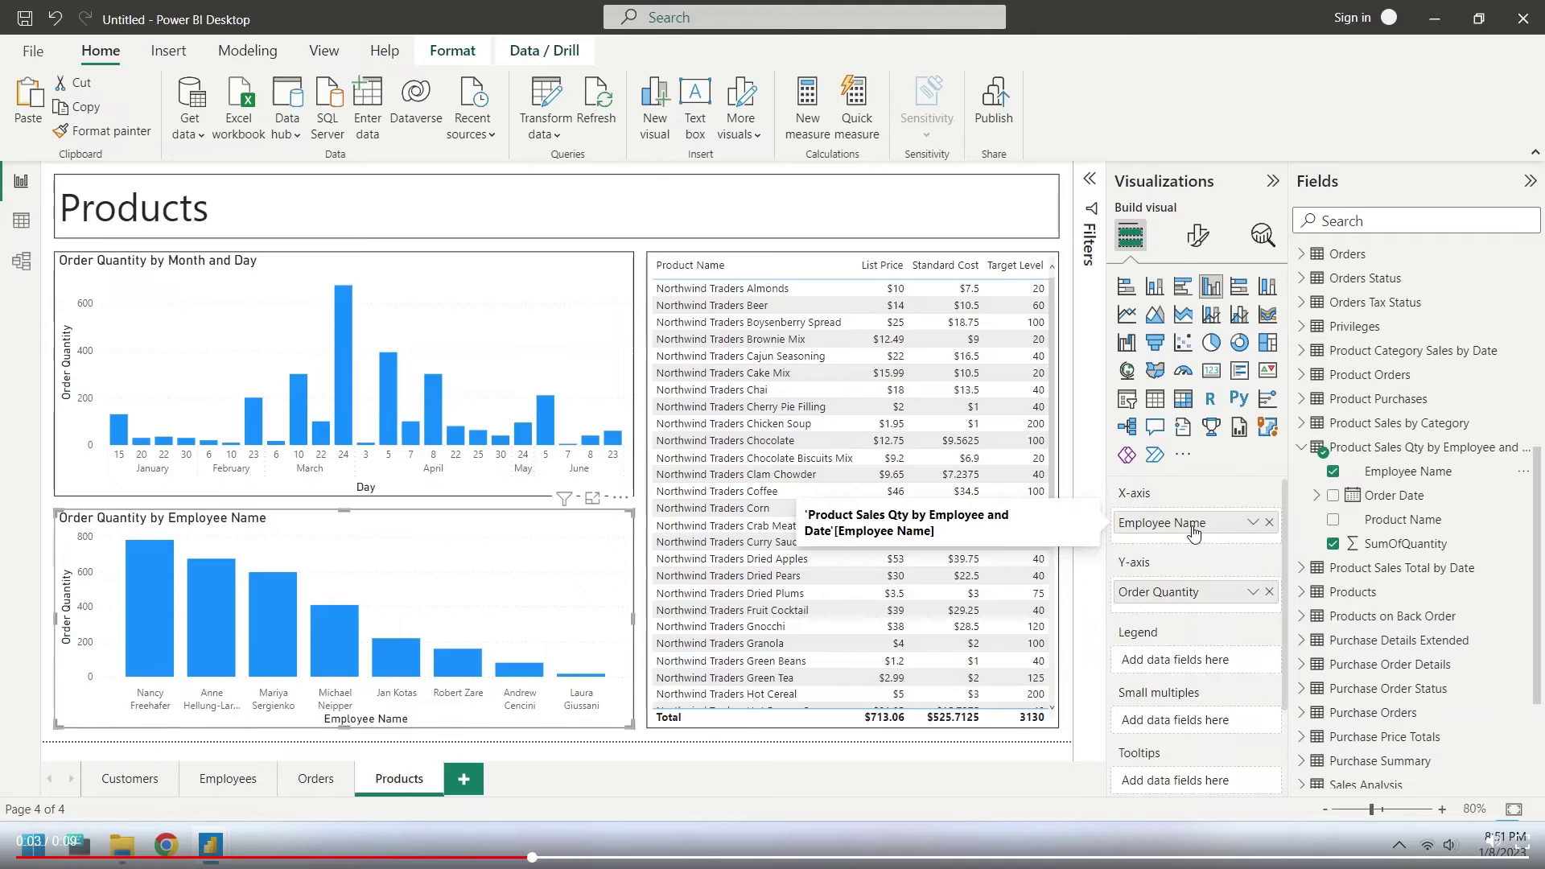
# Rename the lower chart's X-axis field to Employee.
pyautogui.doubleClick(1187, 523)
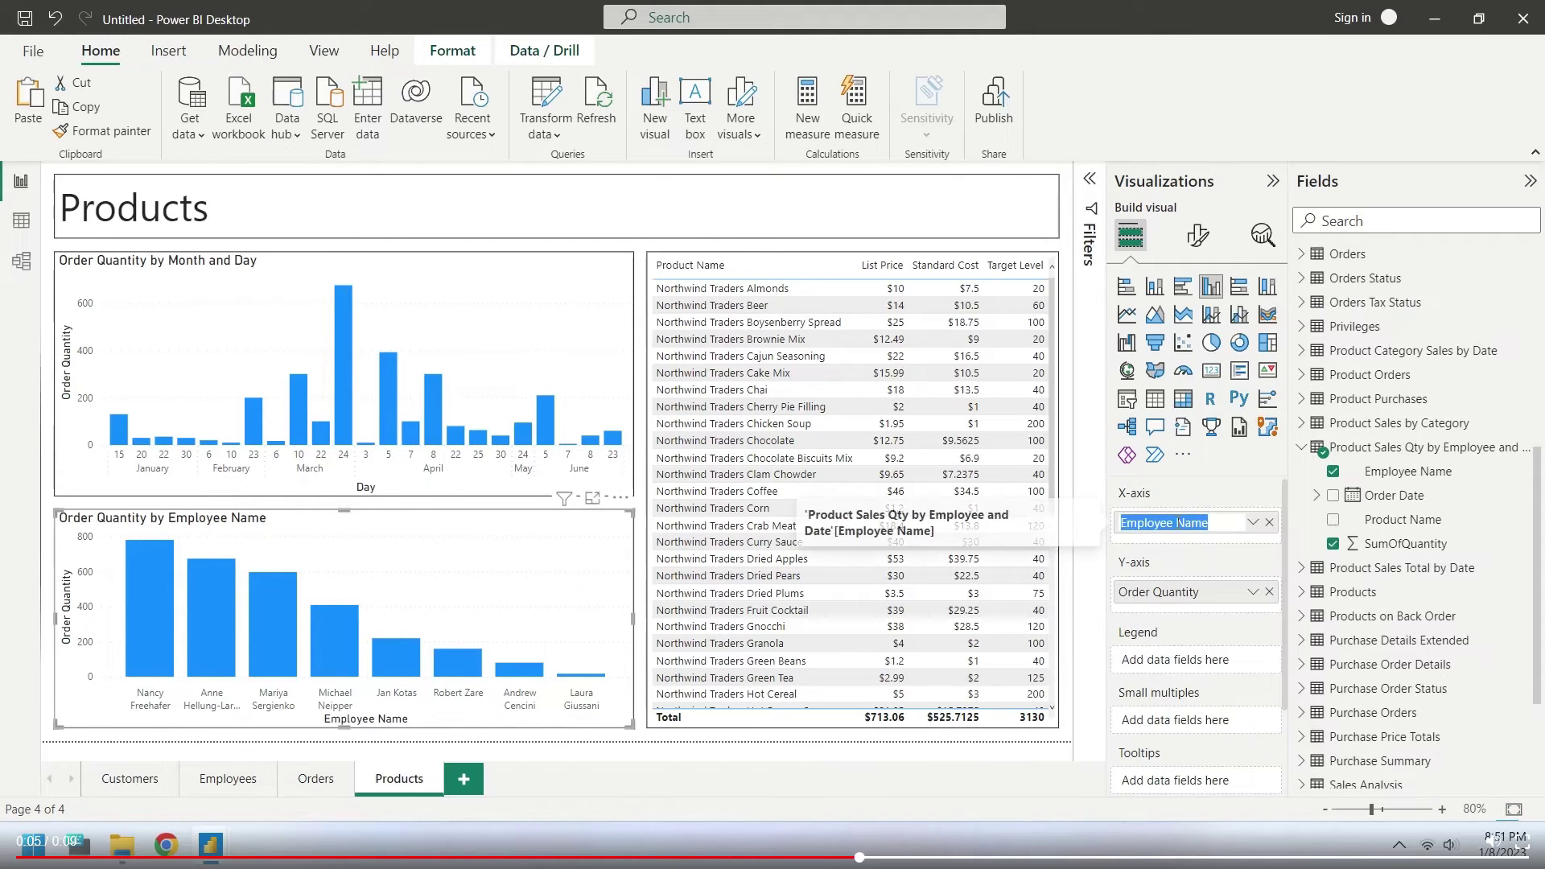
pyautogui.click(1173, 523)
pyautogui.moveTo(1173, 522); pyautogui.dragTo(1214, 524)
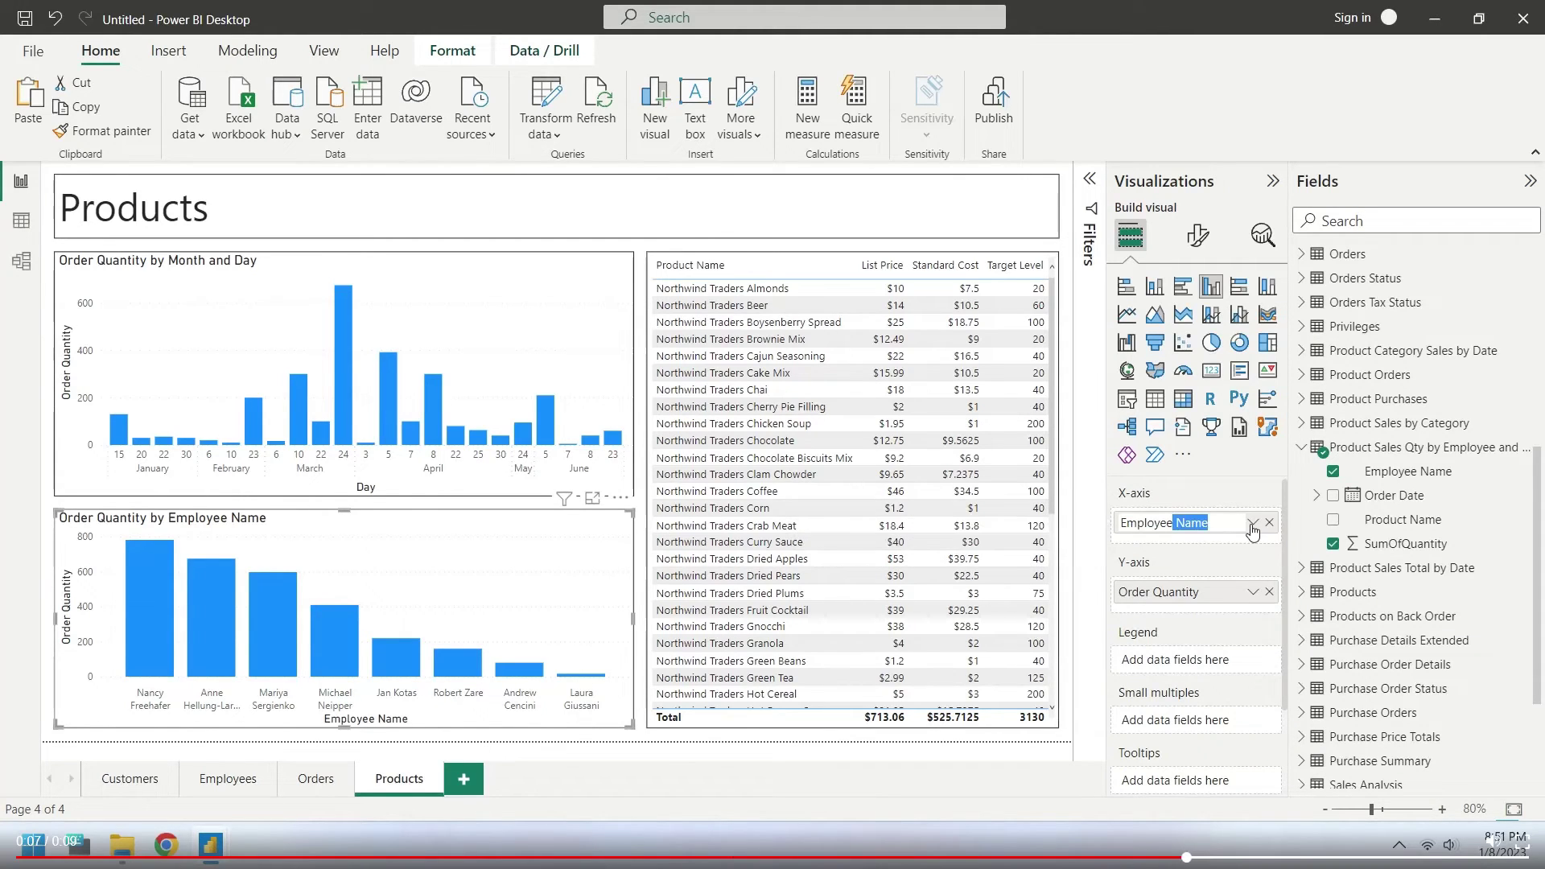
pyautogui.press('BackSpace')
pyautogui.press('Return')
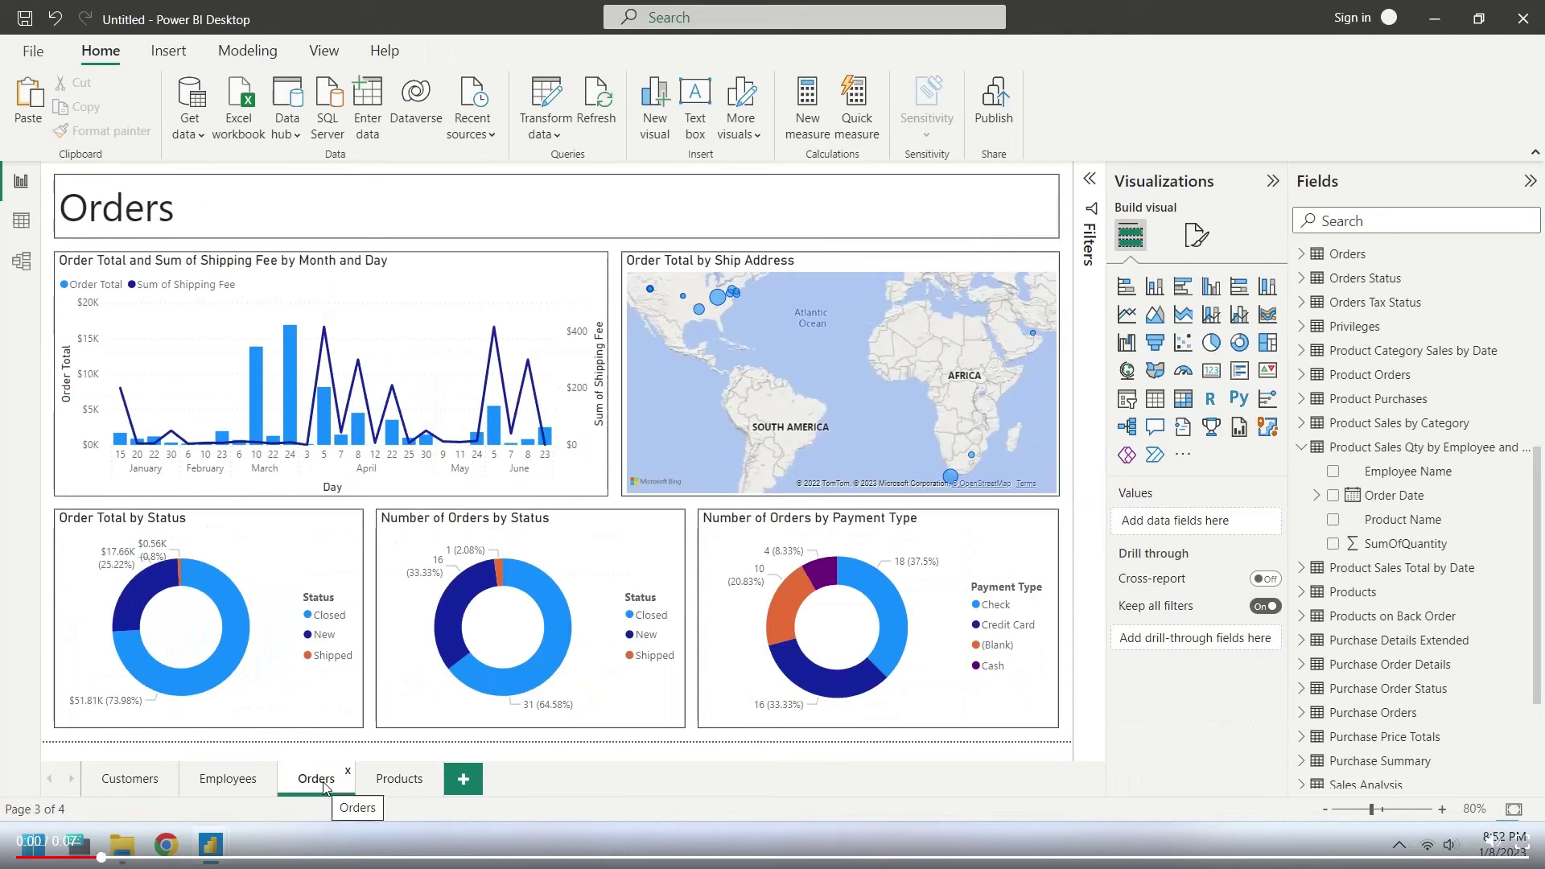
# Duplicate the Orders page and rename the copy Sales.
pyautogui.rightClick(324, 787)
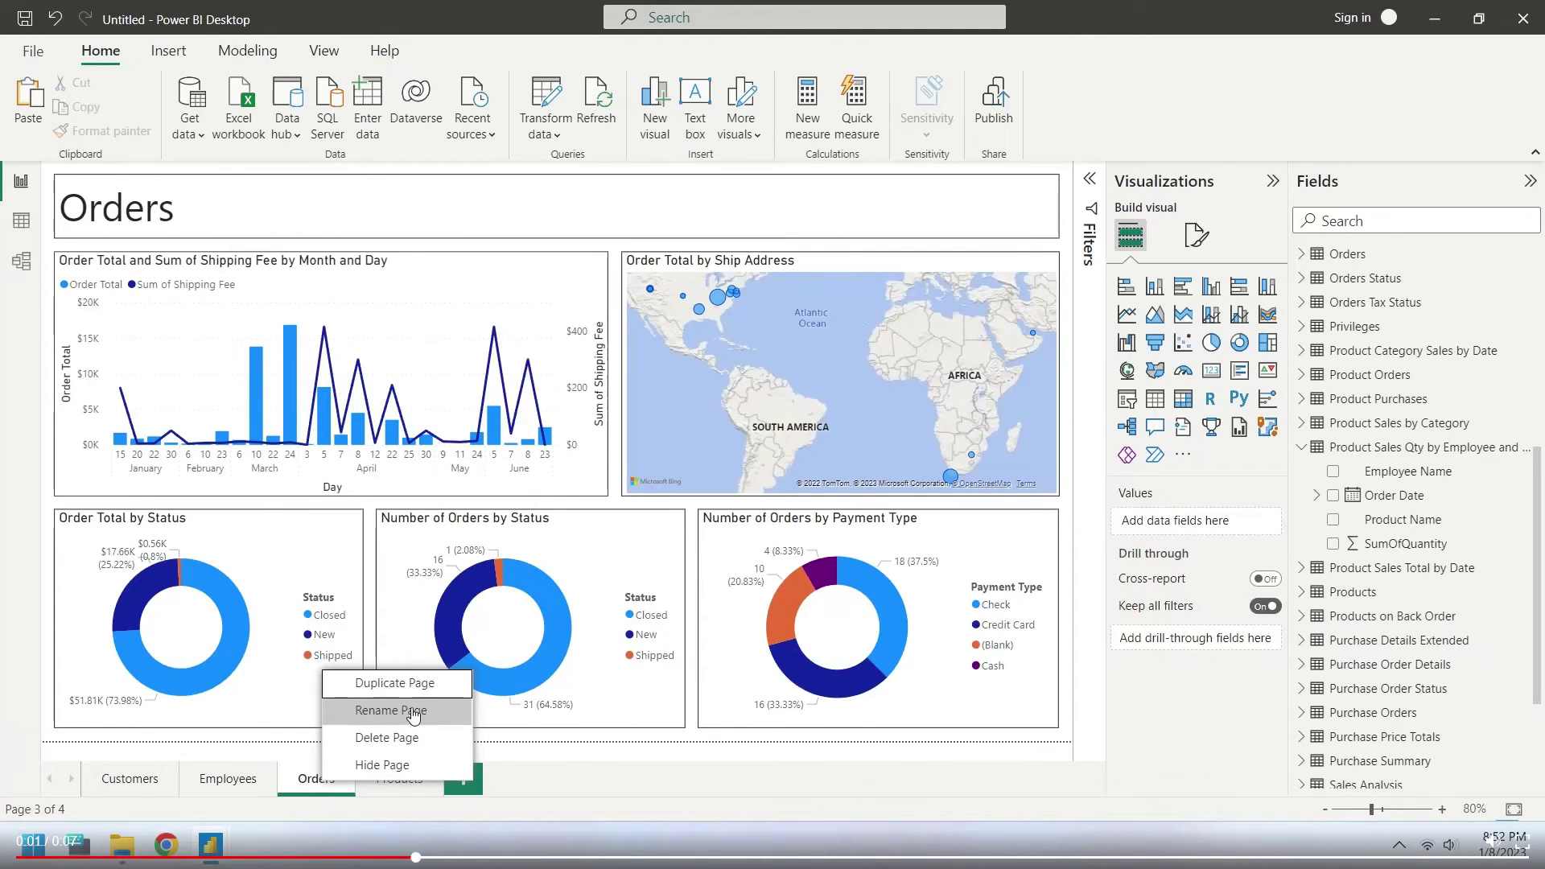
pyautogui.click(439, 719)
pyautogui.doubleClick(482, 778)
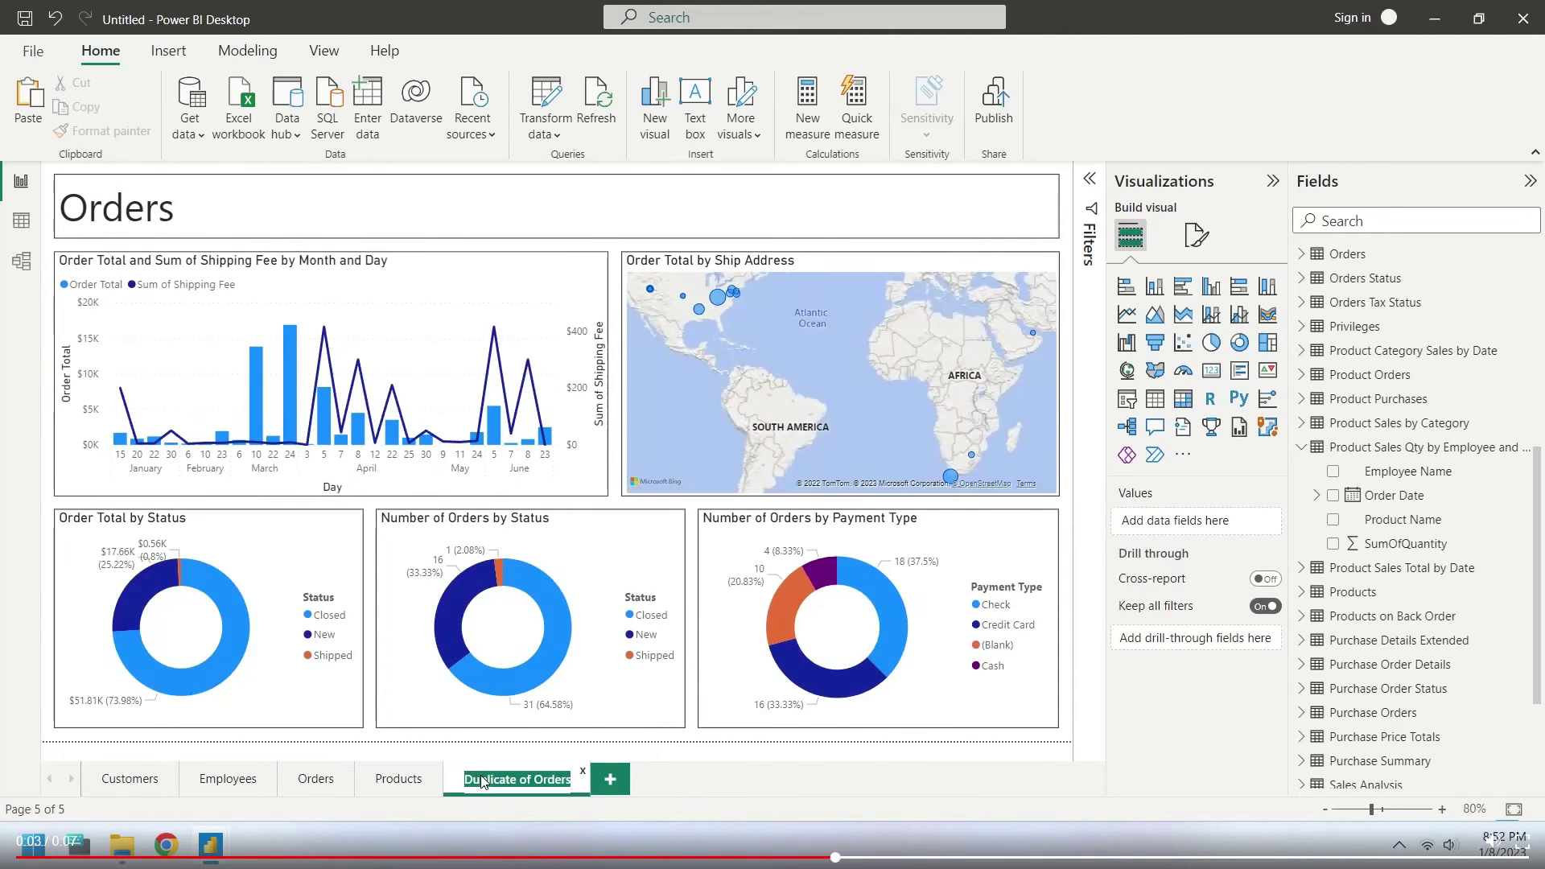
pyautogui.write('Sales')
pyautogui.press('Return')
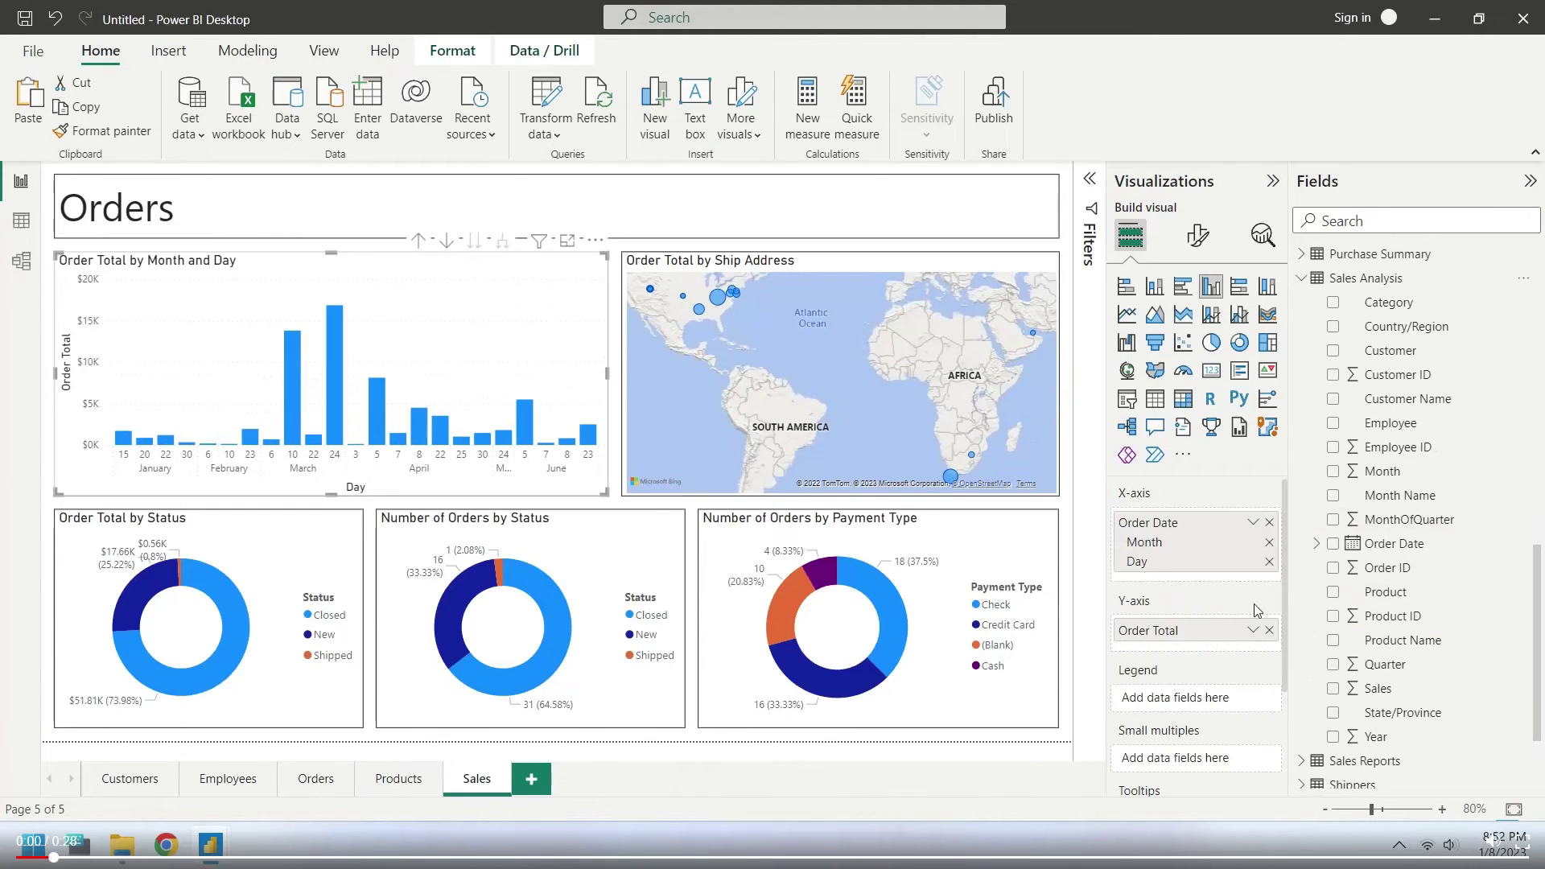
# Replace the column chart's X-axis on the Sales page with Order Date from Sales Analysis, keeping only Month and Day.
pyautogui.click(1269, 525)
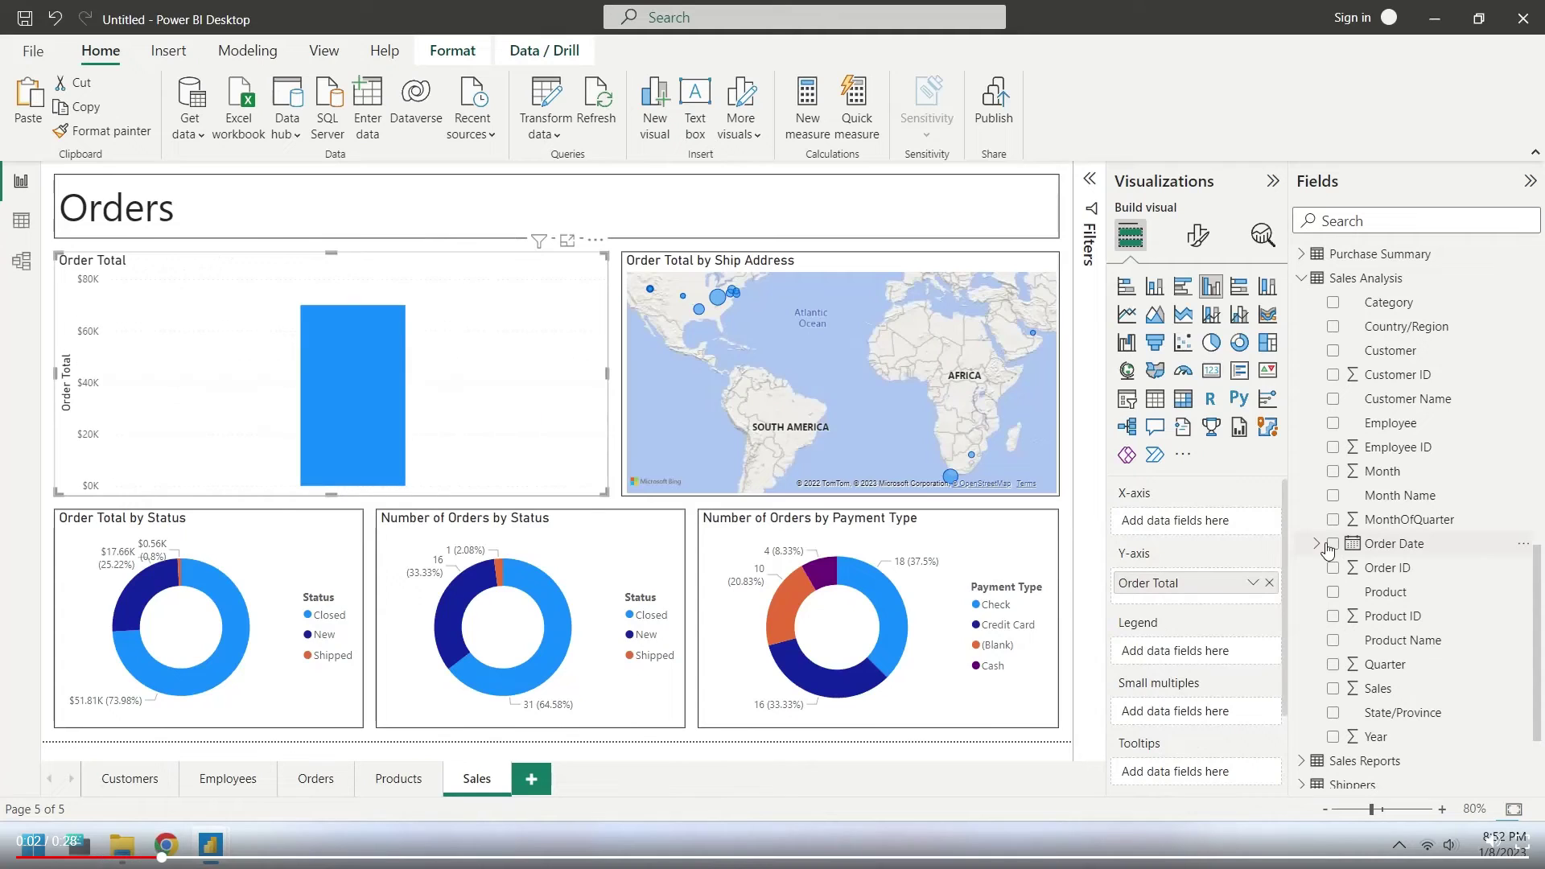
pyautogui.moveTo(1354, 549); pyautogui.dragTo(1191, 522)
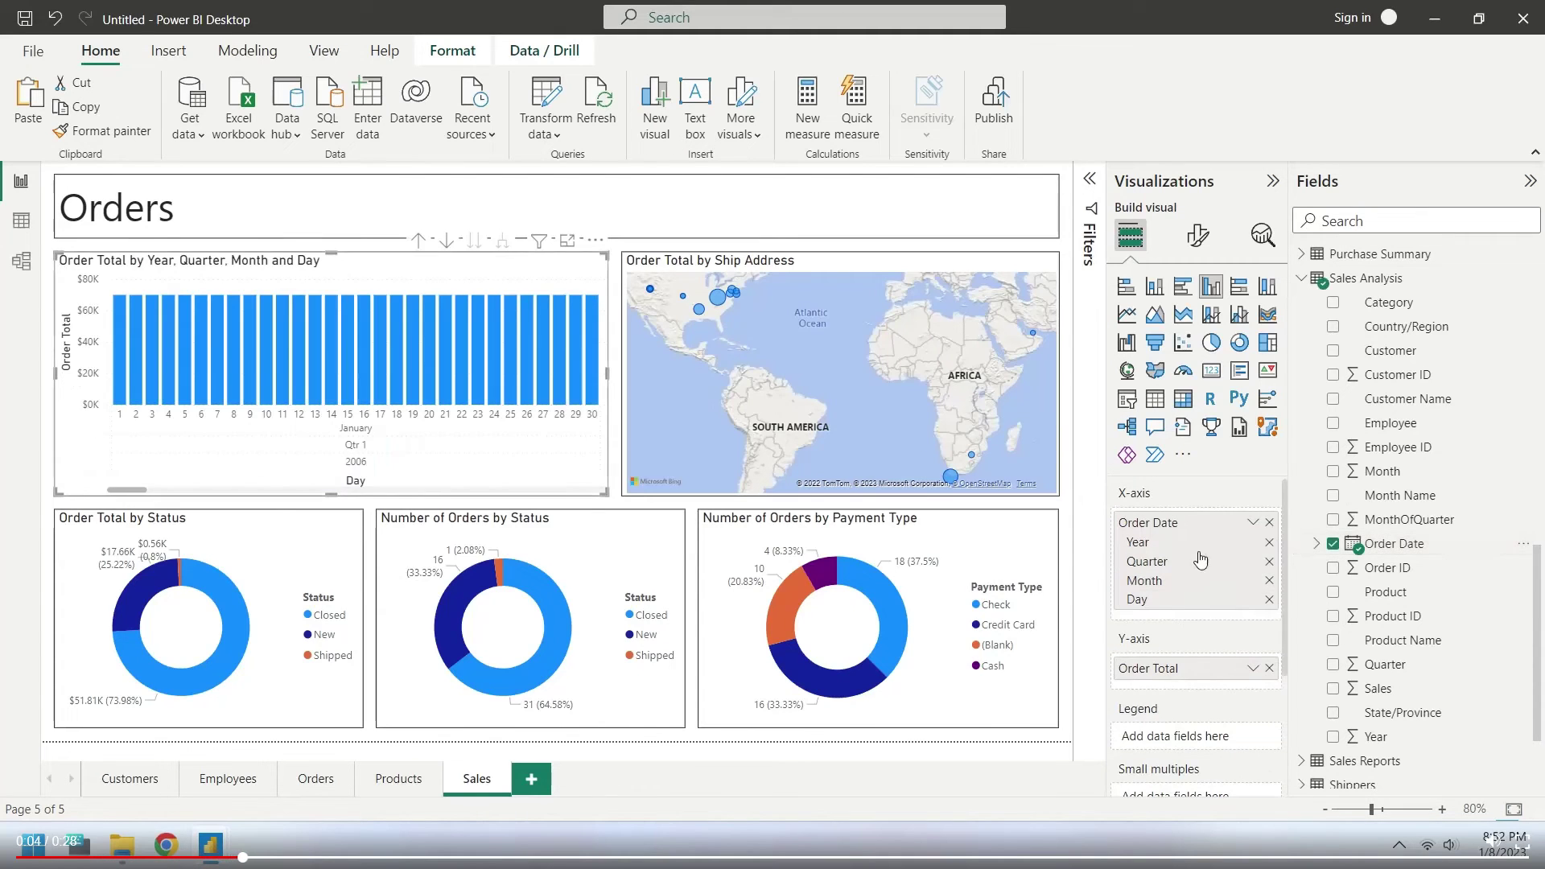
pyautogui.click(1269, 541)
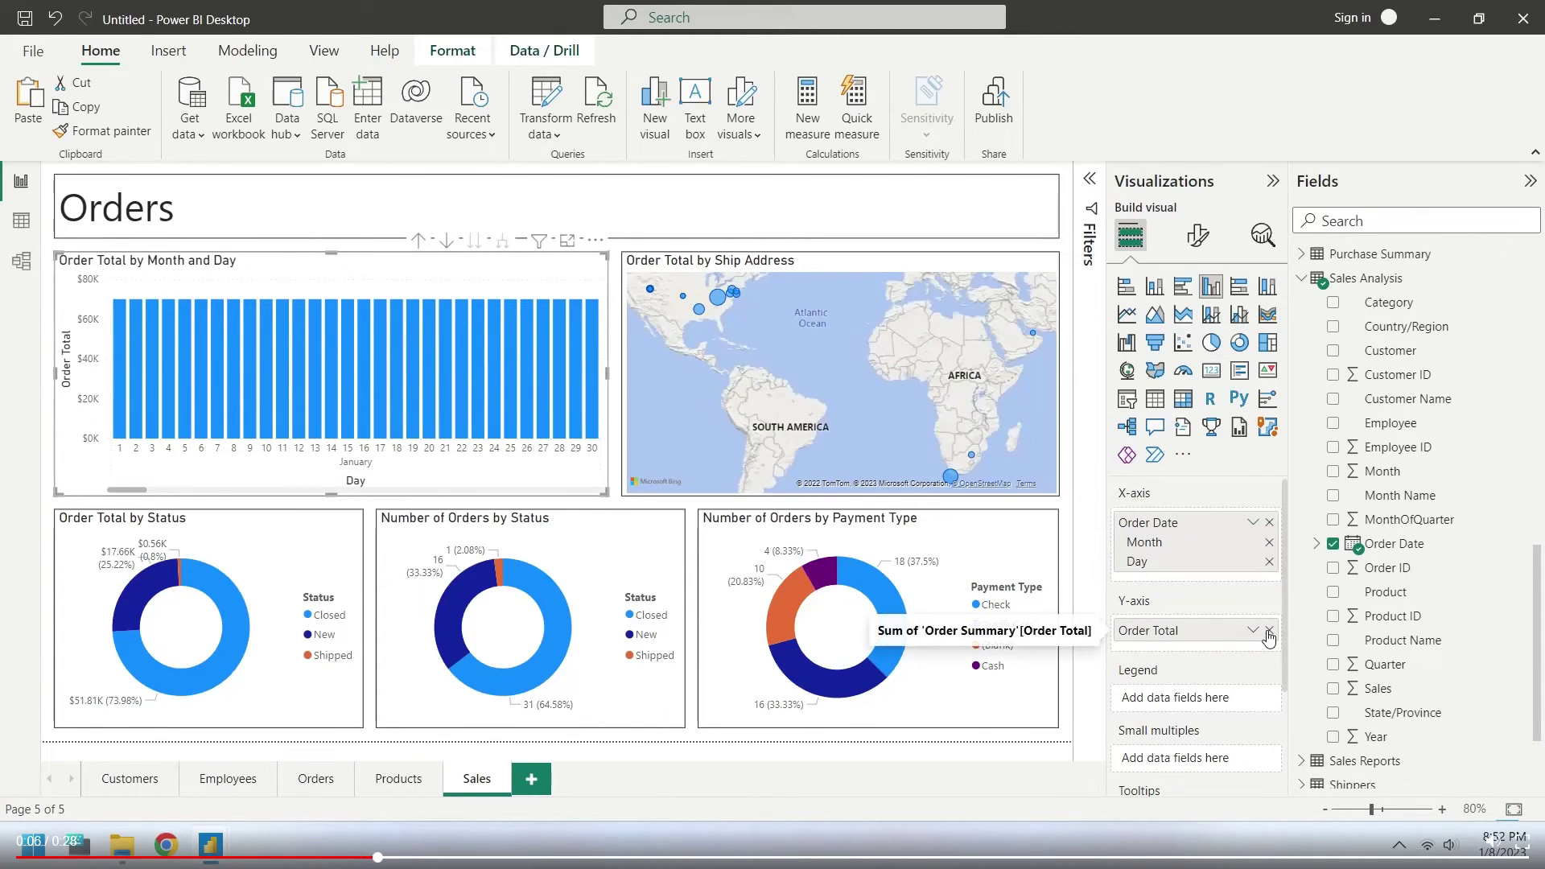
# Replace Order Total on the column chart's Y-axis with Sales from Sales Analysis and rename that field Sales.
pyautogui.click(1270, 629)
pyautogui.moveTo(1365, 688); pyautogui.dragTo(1189, 629)
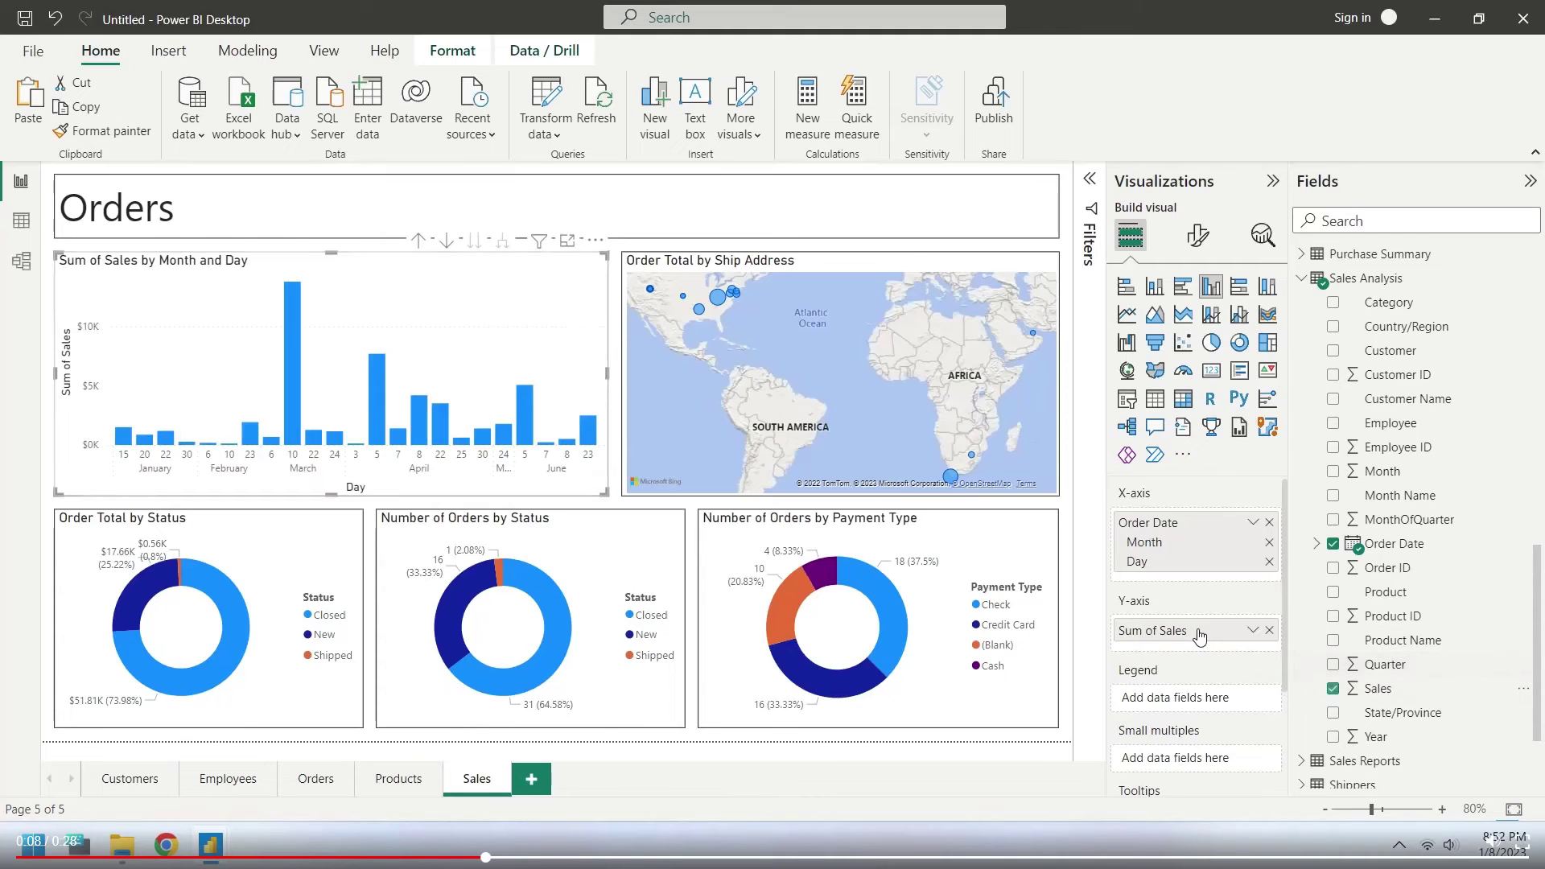
pyautogui.doubleClick(1158, 632)
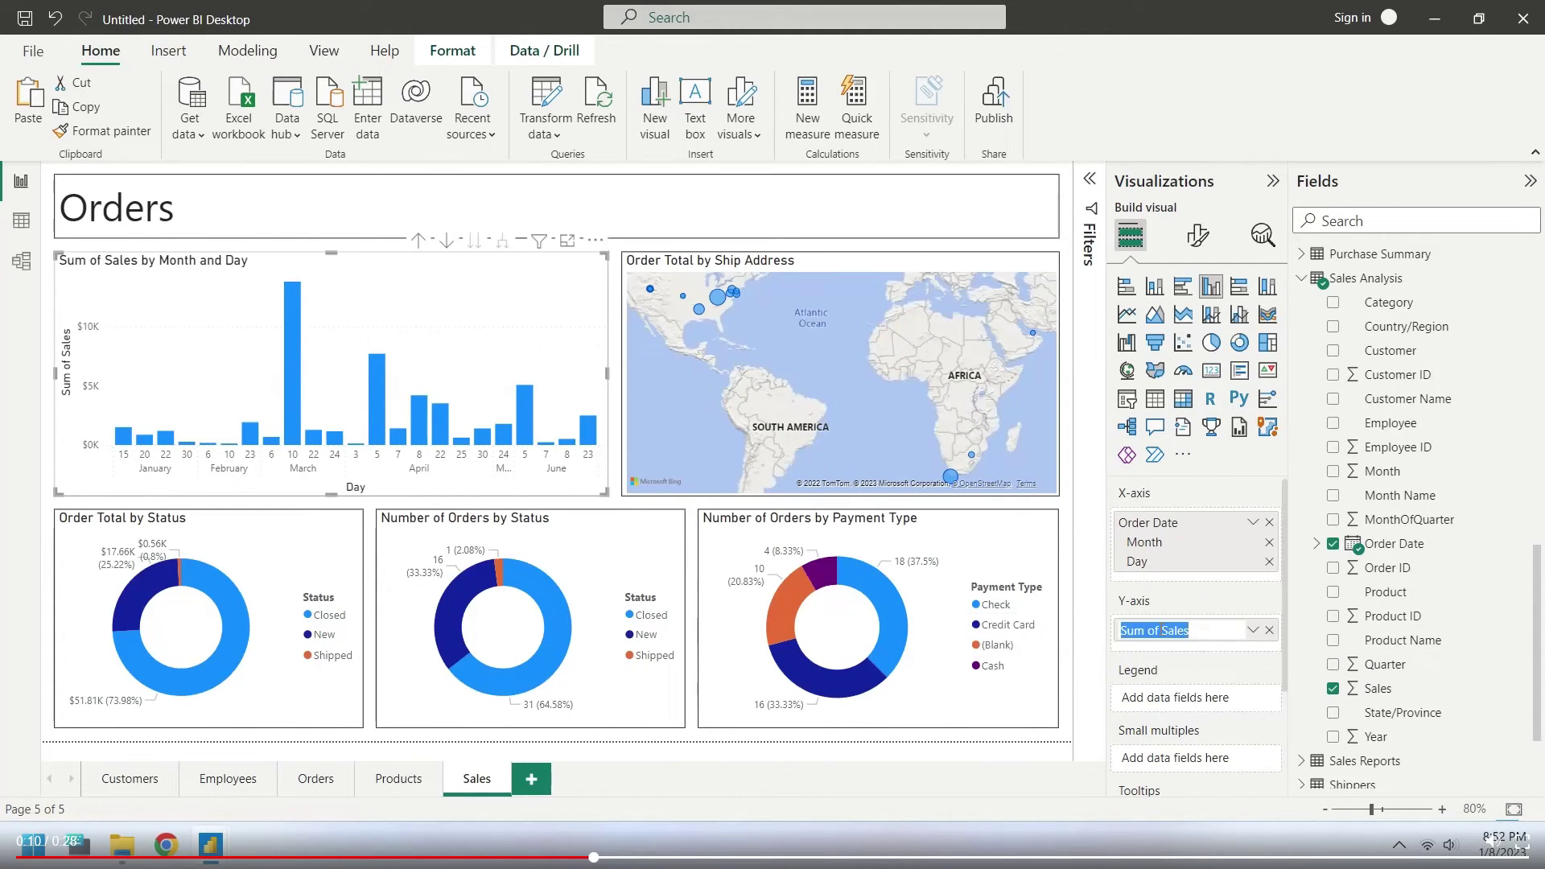
pyautogui.click(1161, 630)
pyautogui.hotkey('shift', 'Home')
pyautogui.press('BackSpace')
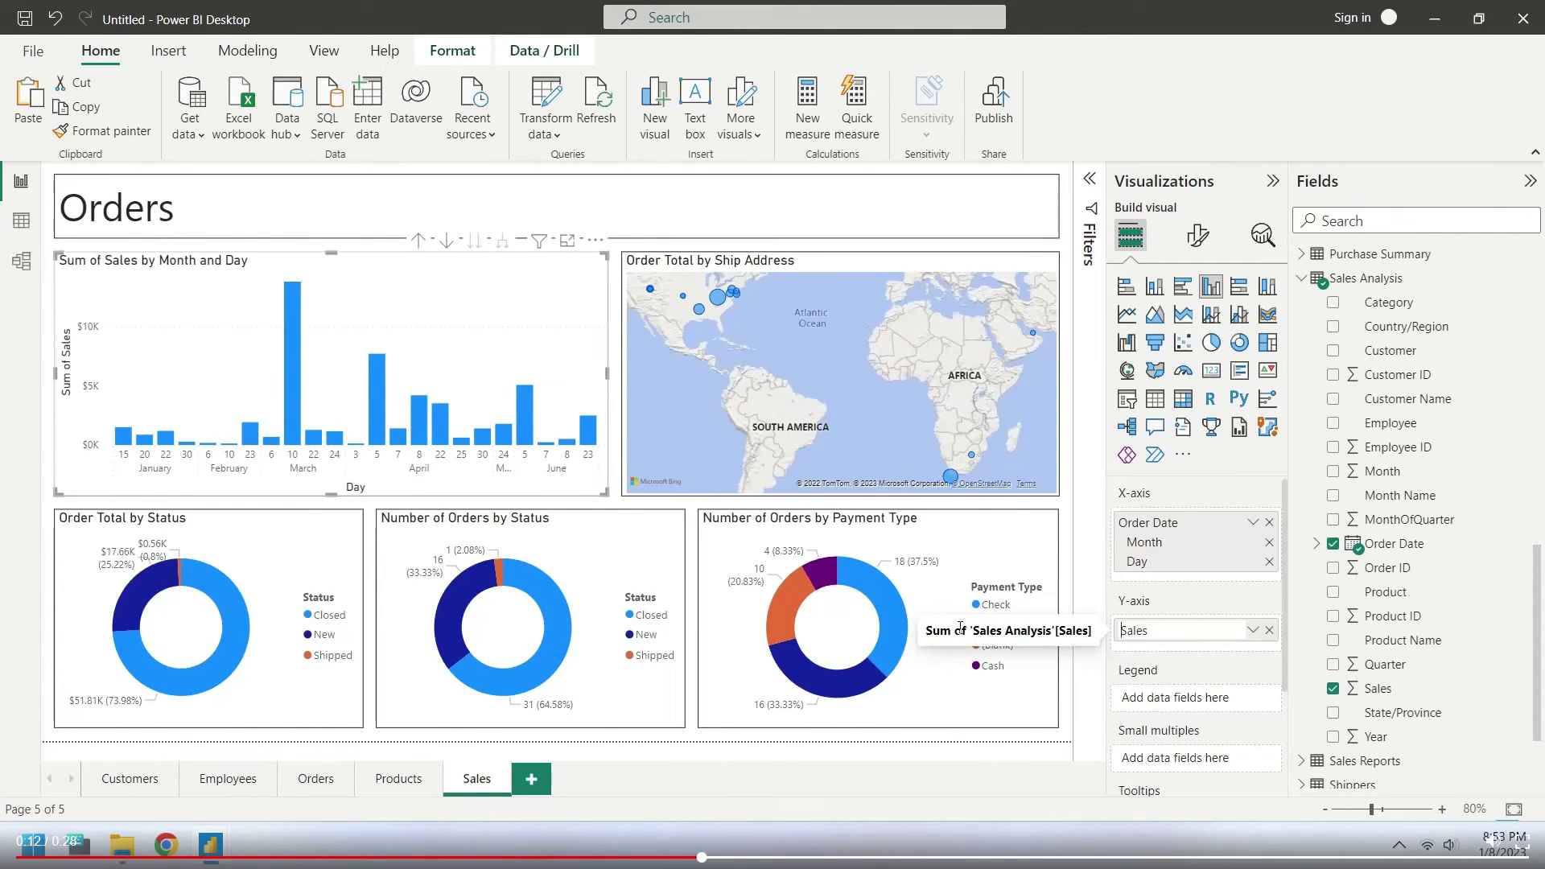
pyautogui.press('Return')
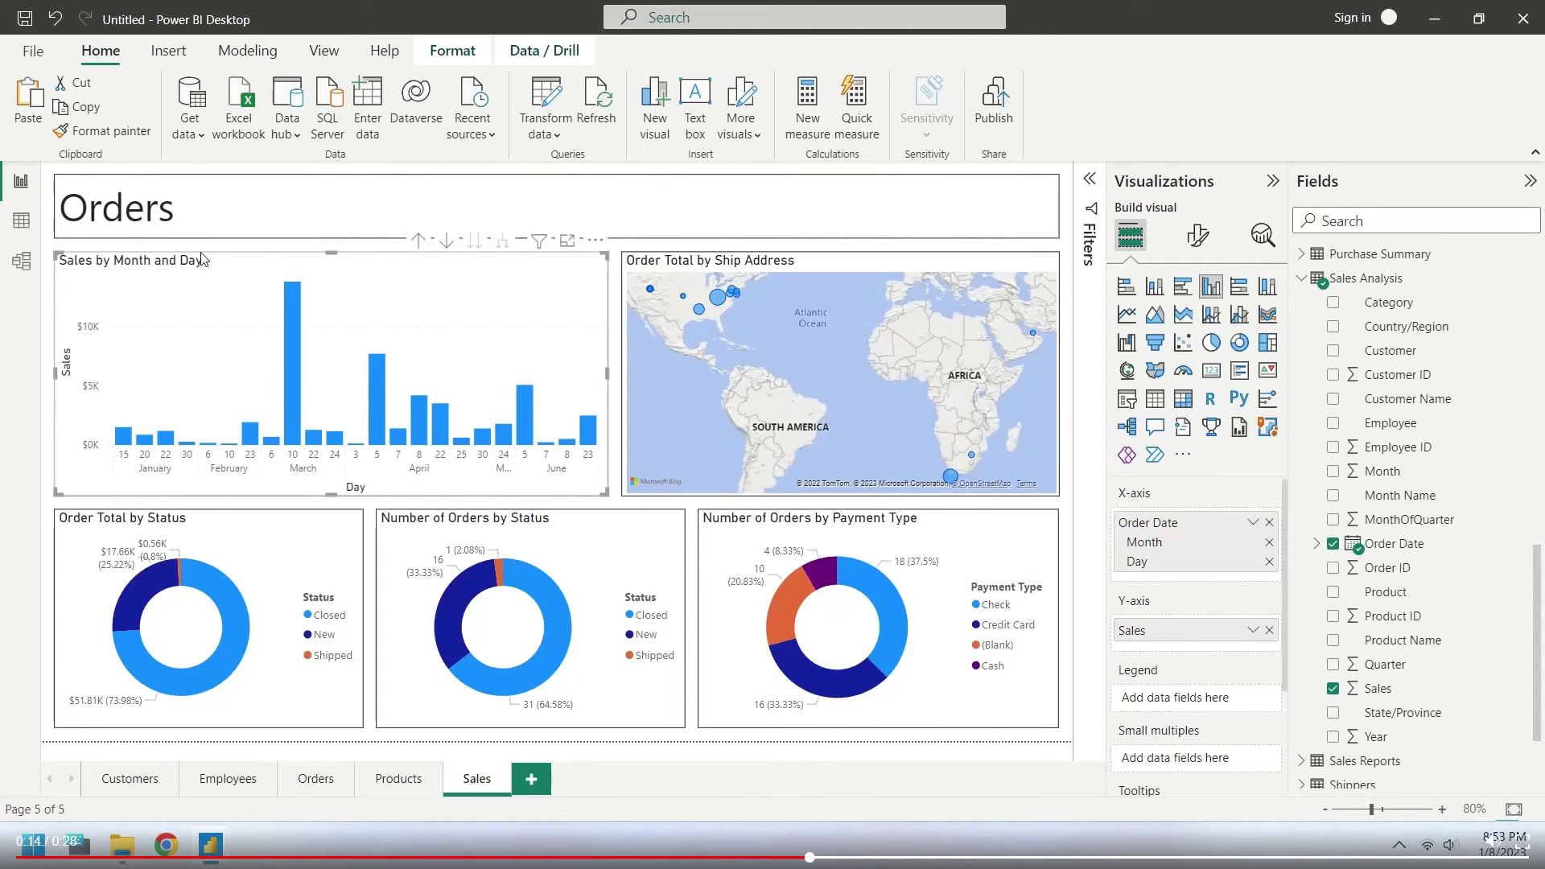
pyautogui.click(49, 392)
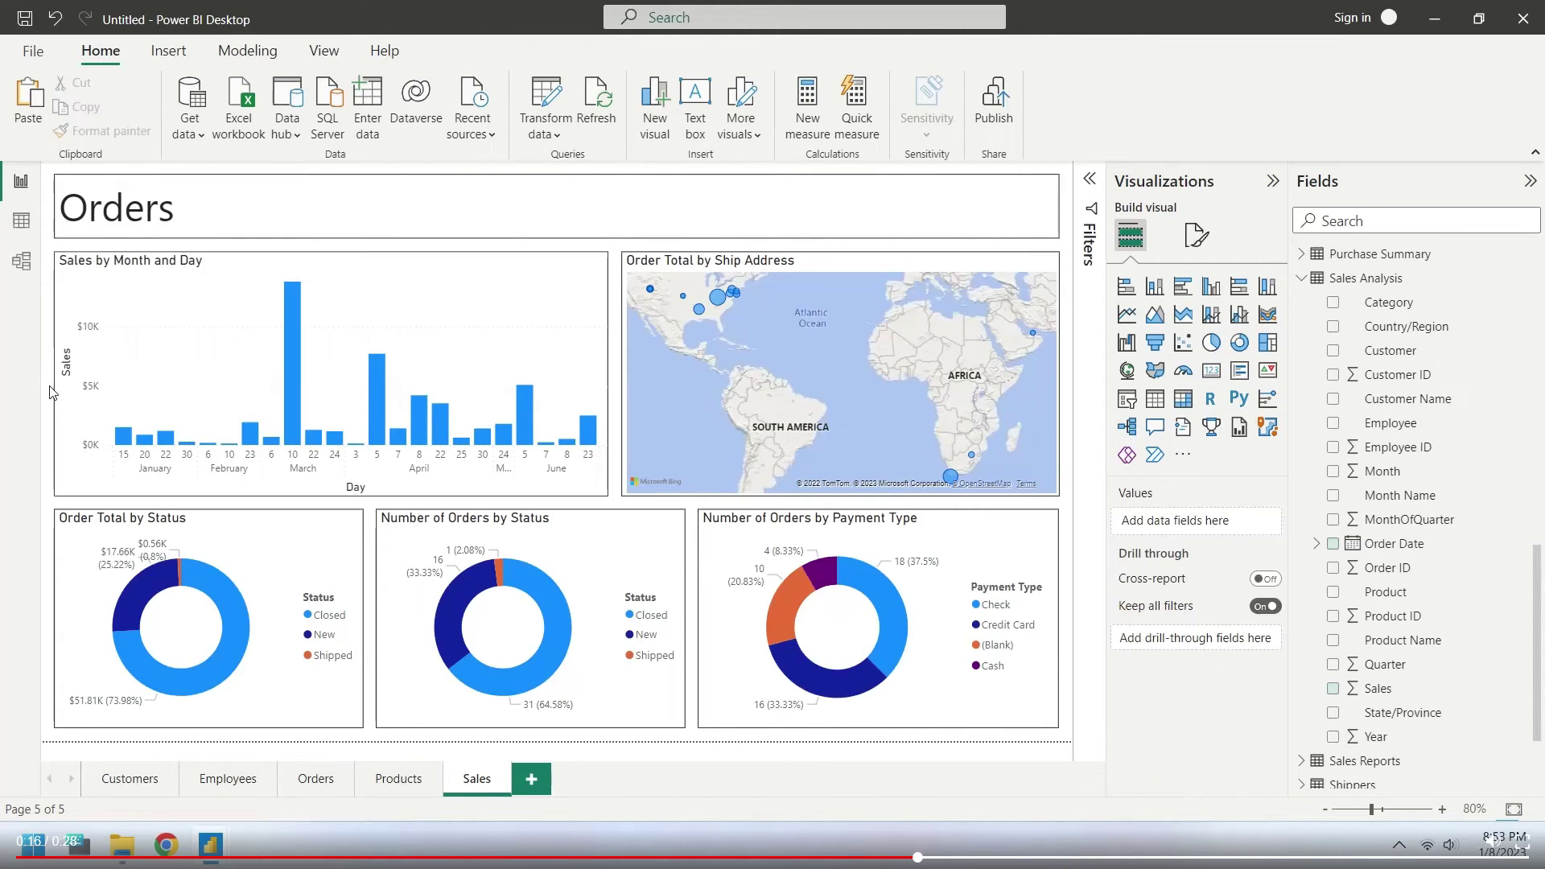
pyautogui.click(178, 266)
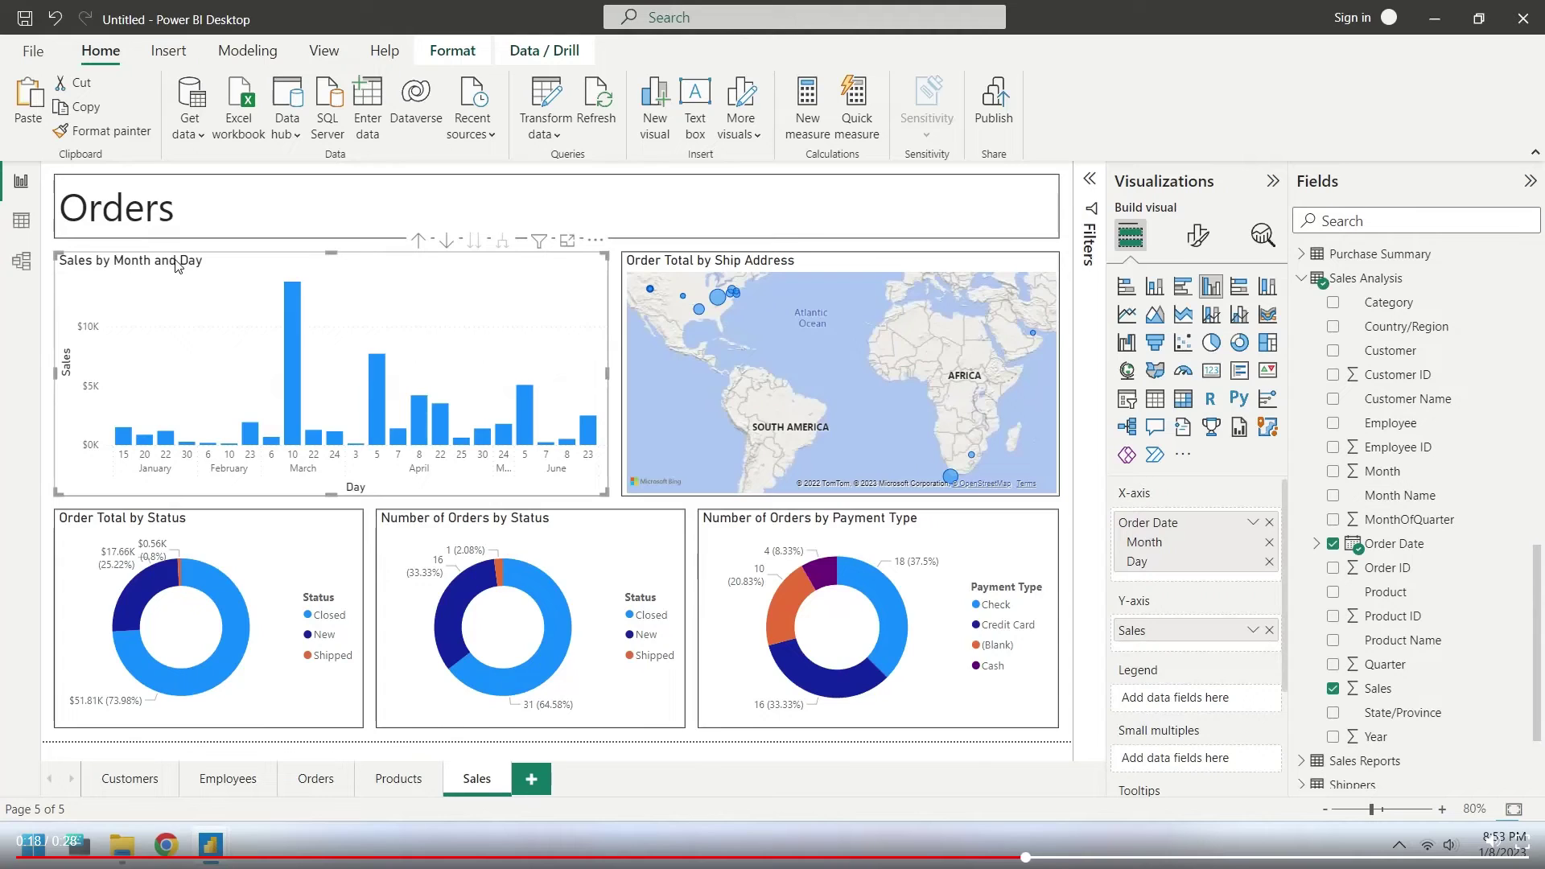
# Delete the Order Total by Ship Address map and put a blank filled map in its place, leaving a gap beside the column chart.
pyautogui.click(674, 264)
pyautogui.press('Delete')
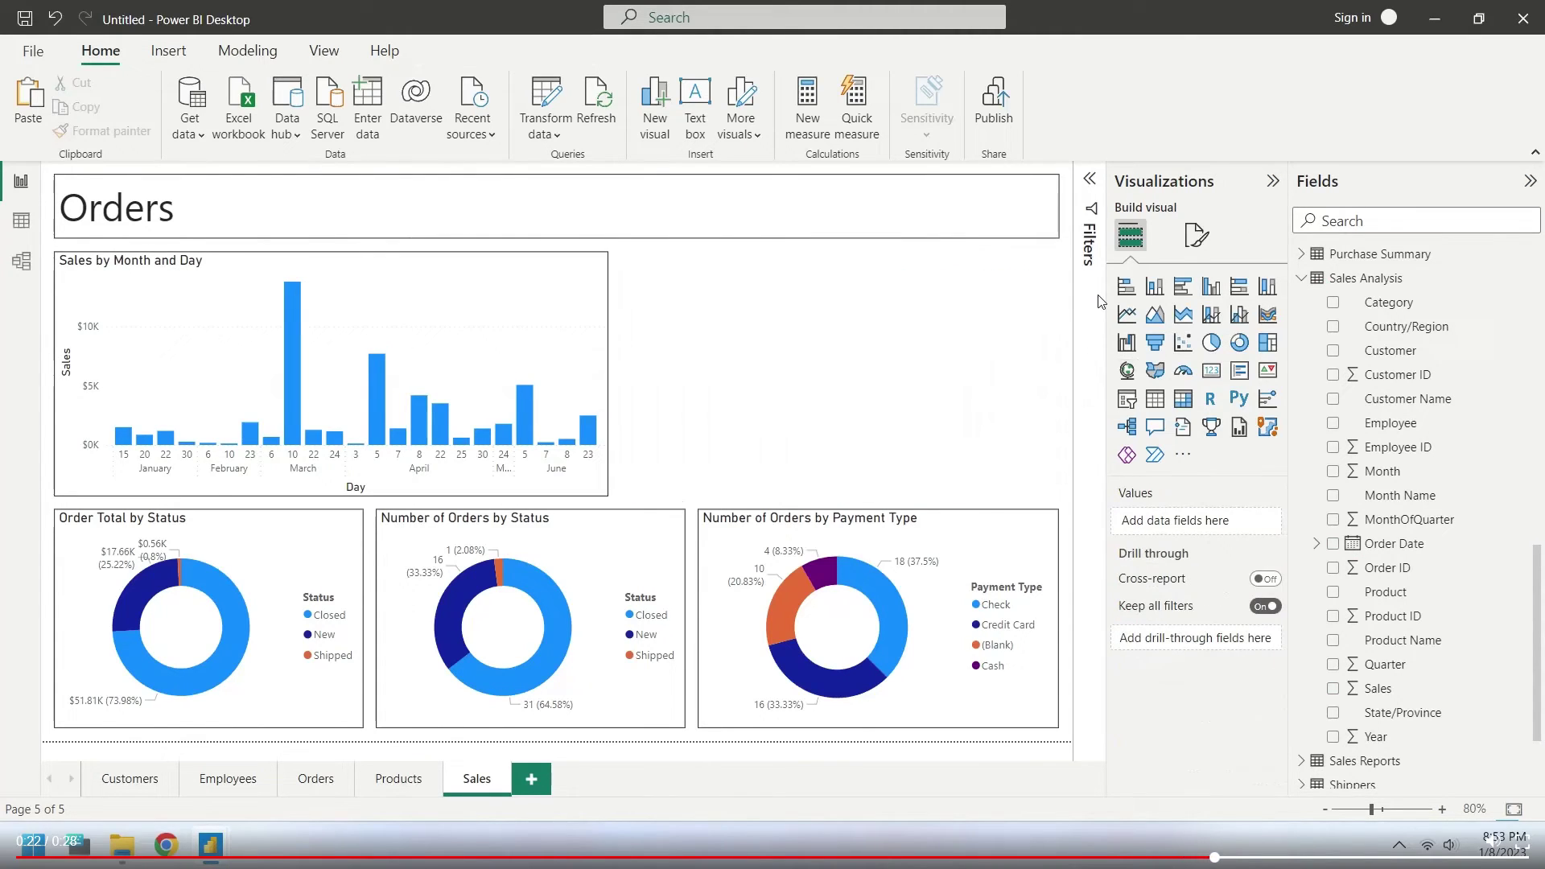
pyautogui.click(1152, 375)
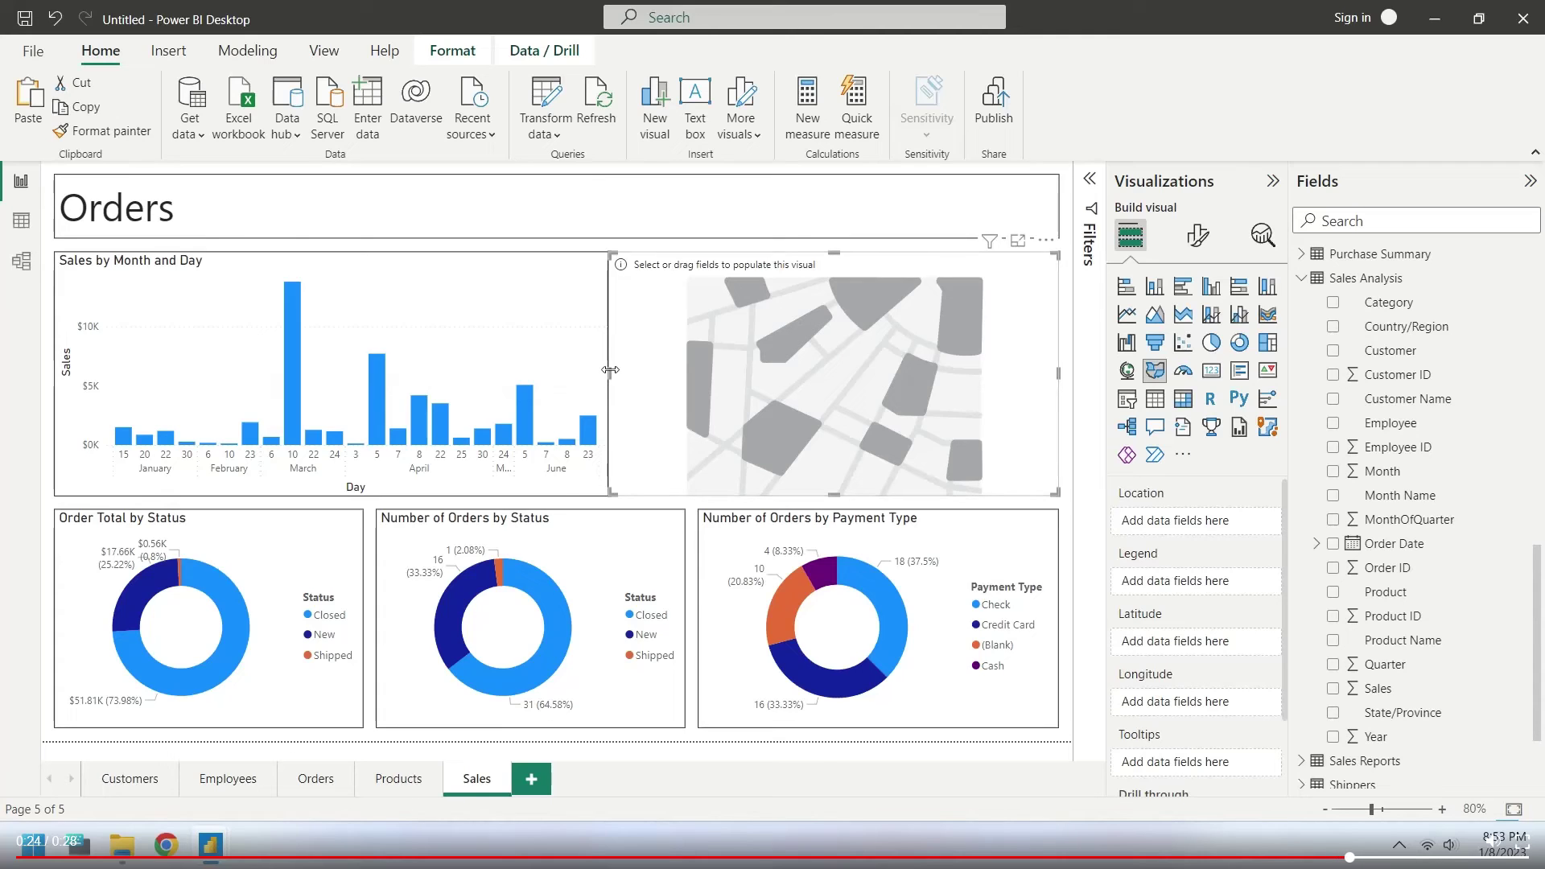
pyautogui.moveTo(609, 372); pyautogui.dragTo(621, 376)
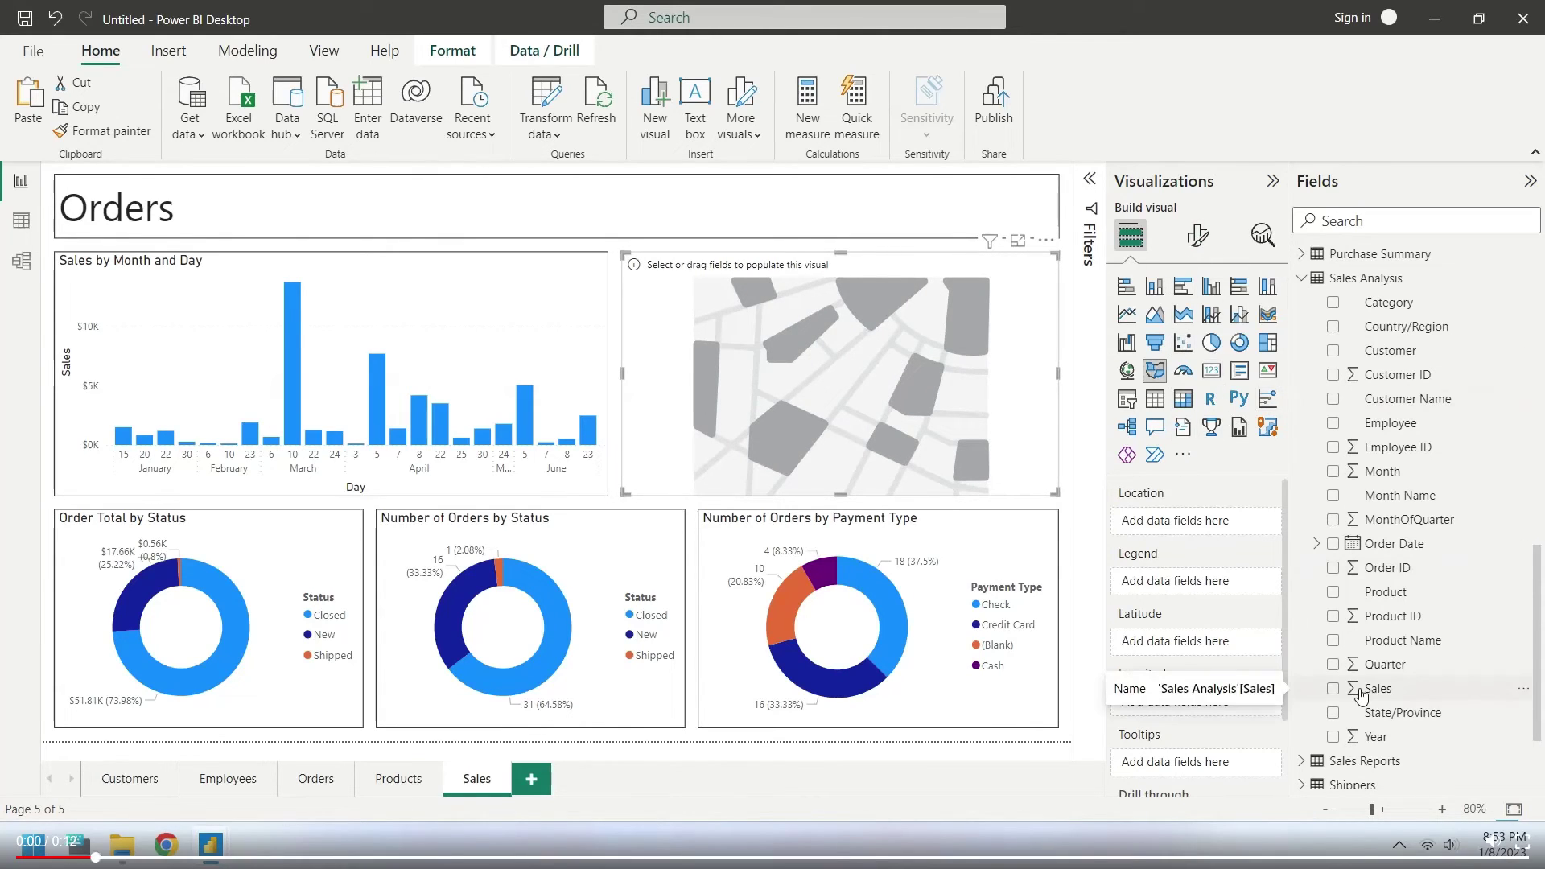
# Add State/Province as the filled map's location and Sales as its tooltip, renaming the tooltip field Sales.
pyautogui.moveTo(1360, 695); pyautogui.dragTo(1192, 759)
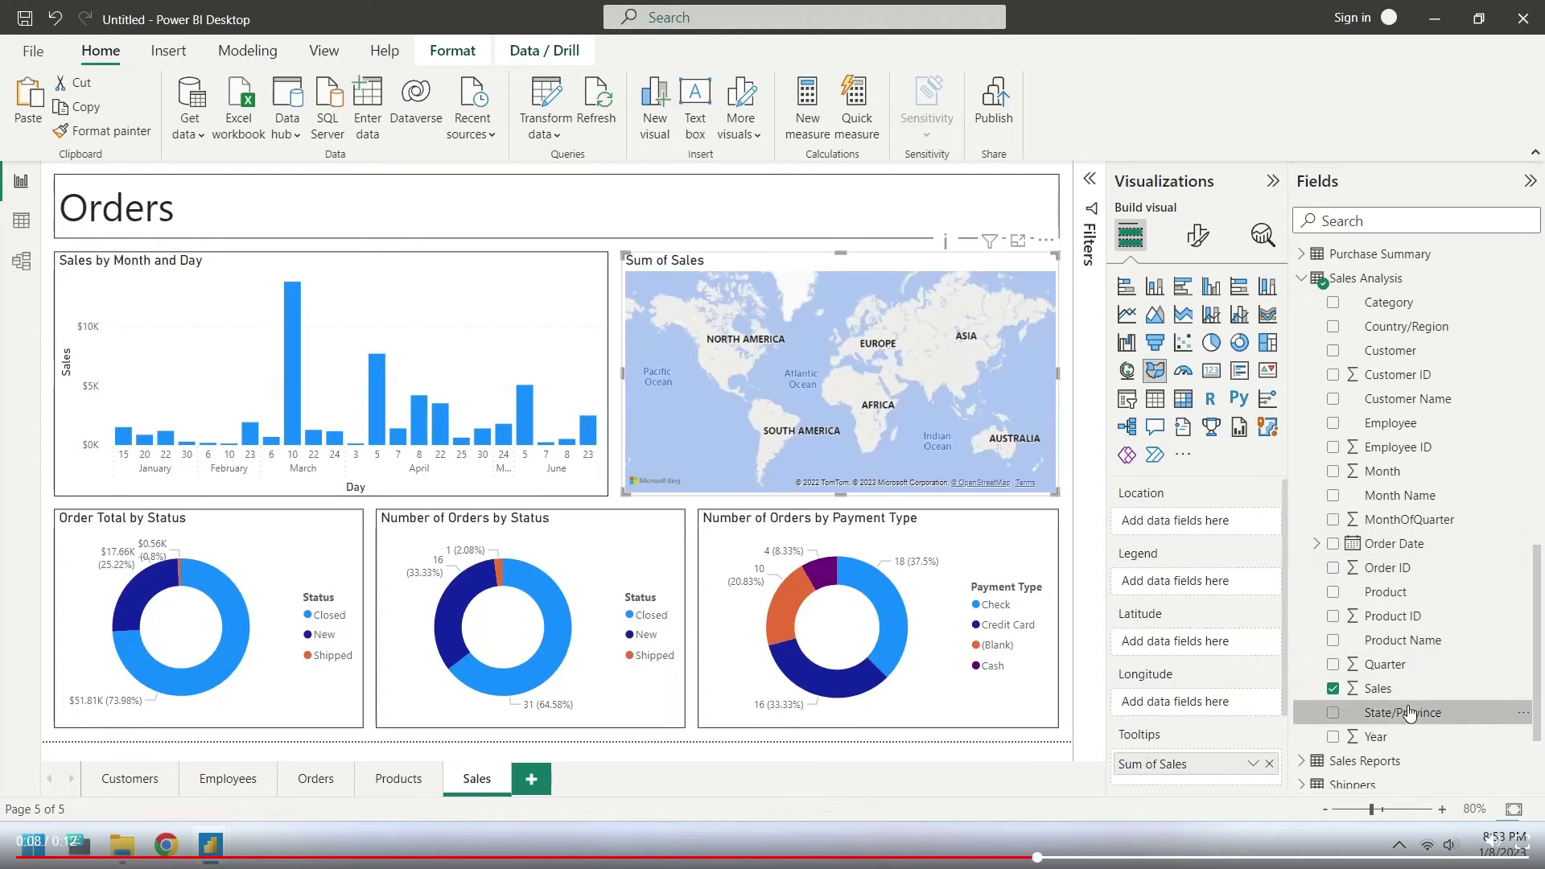
pyautogui.moveTo(1404, 712)
pyautogui.mouseDown()
pyautogui.moveTo(1196, 509)
pyautogui.moveTo(1199, 523)
pyautogui.mouseUp()
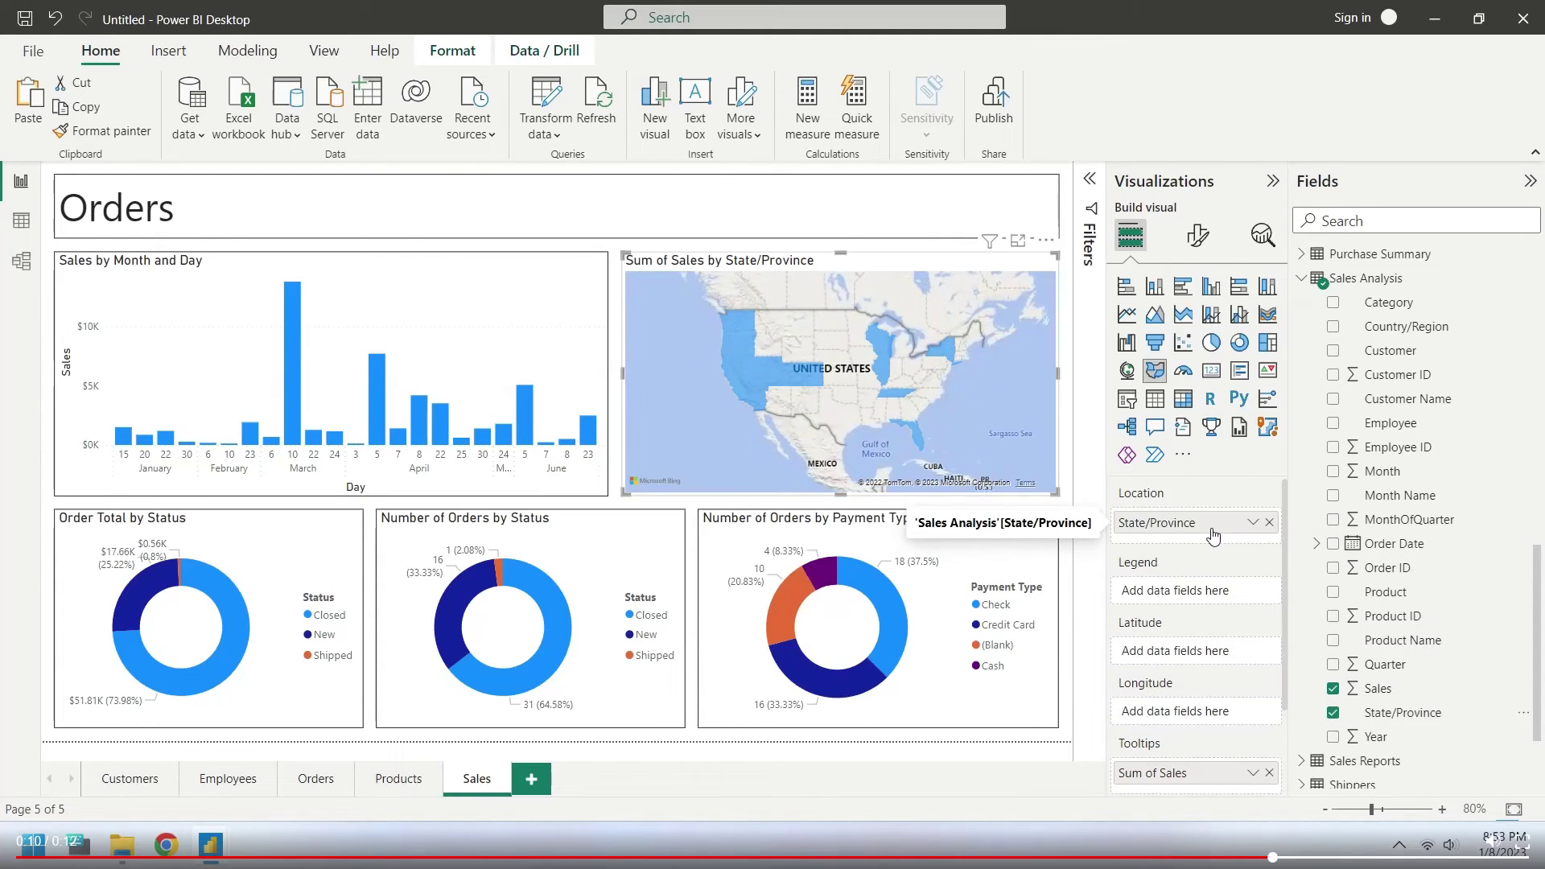
pyautogui.doubleClick(1167, 772)
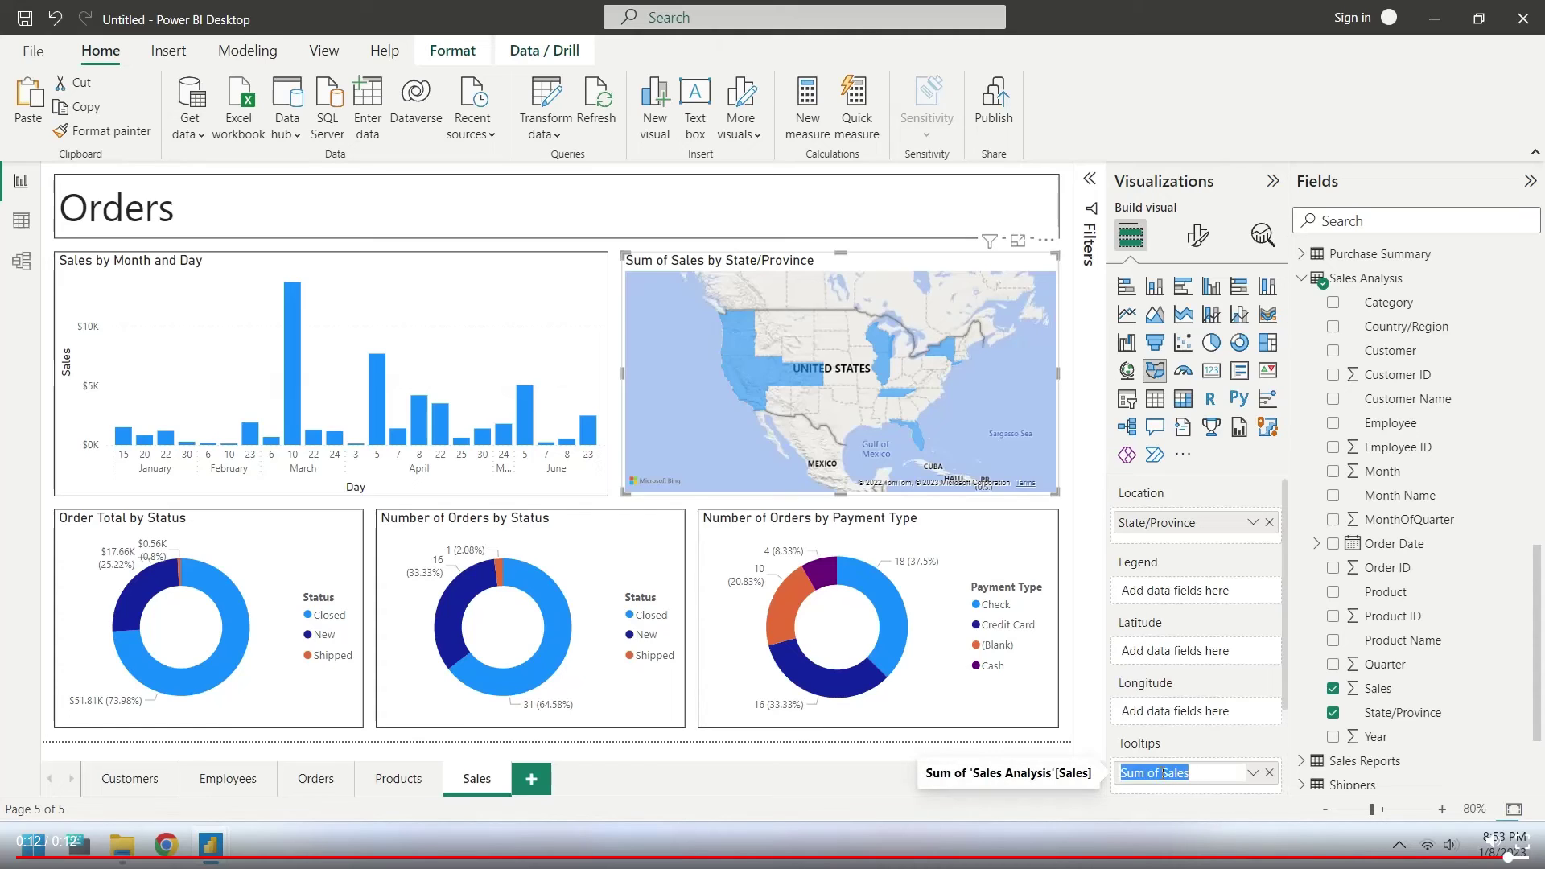
pyautogui.write('Sales')
pyautogui.press('Return')
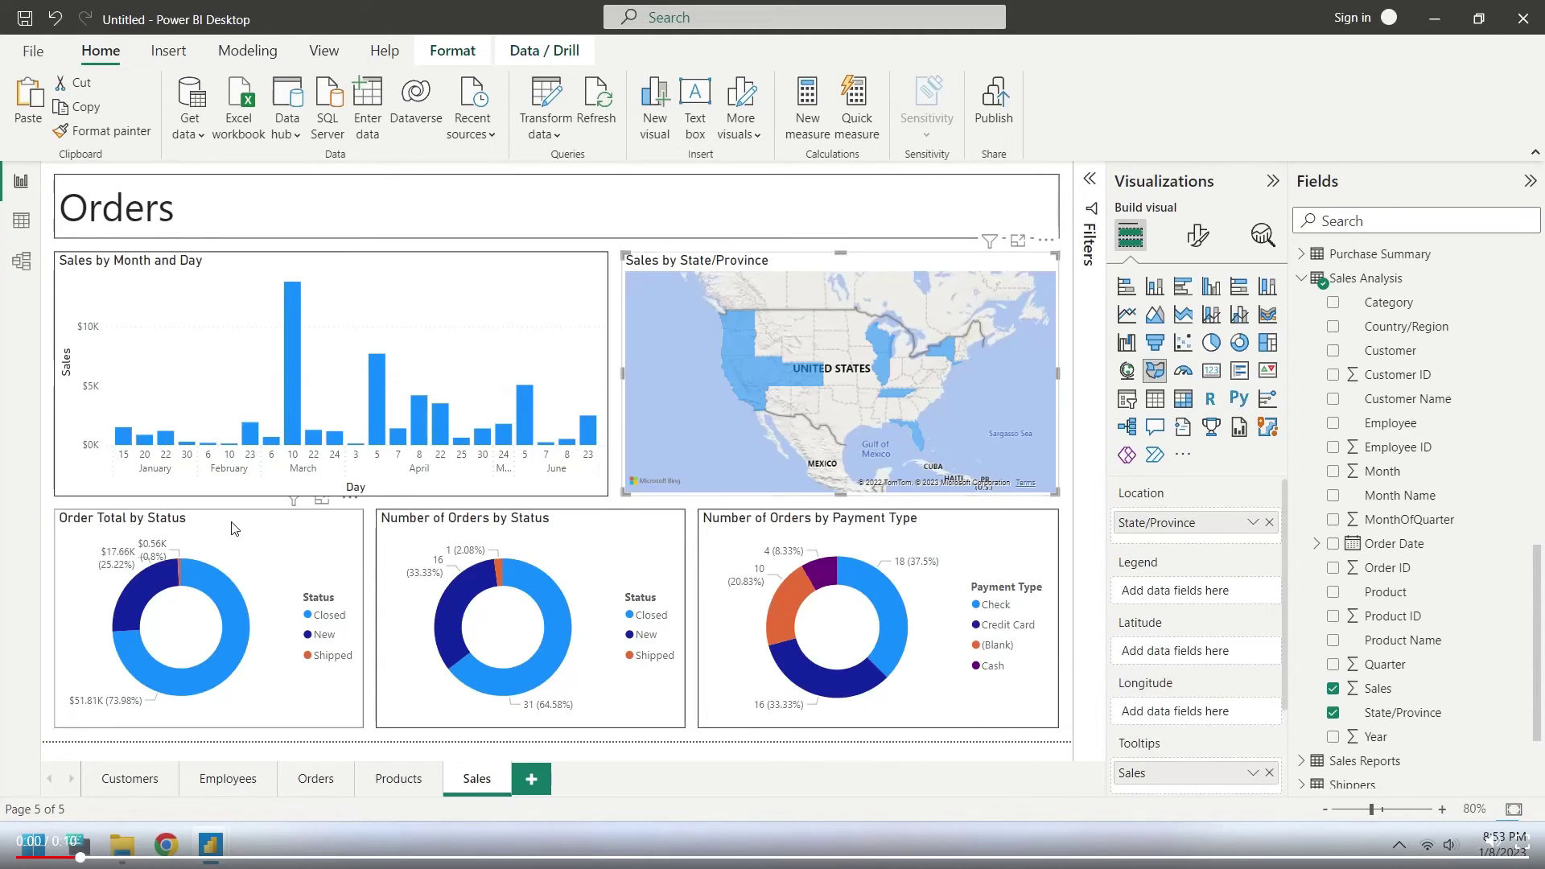
# Delete the Number of Orders by Status and Number of Orders by Payment Type donut charts.
pyautogui.click(231, 528)
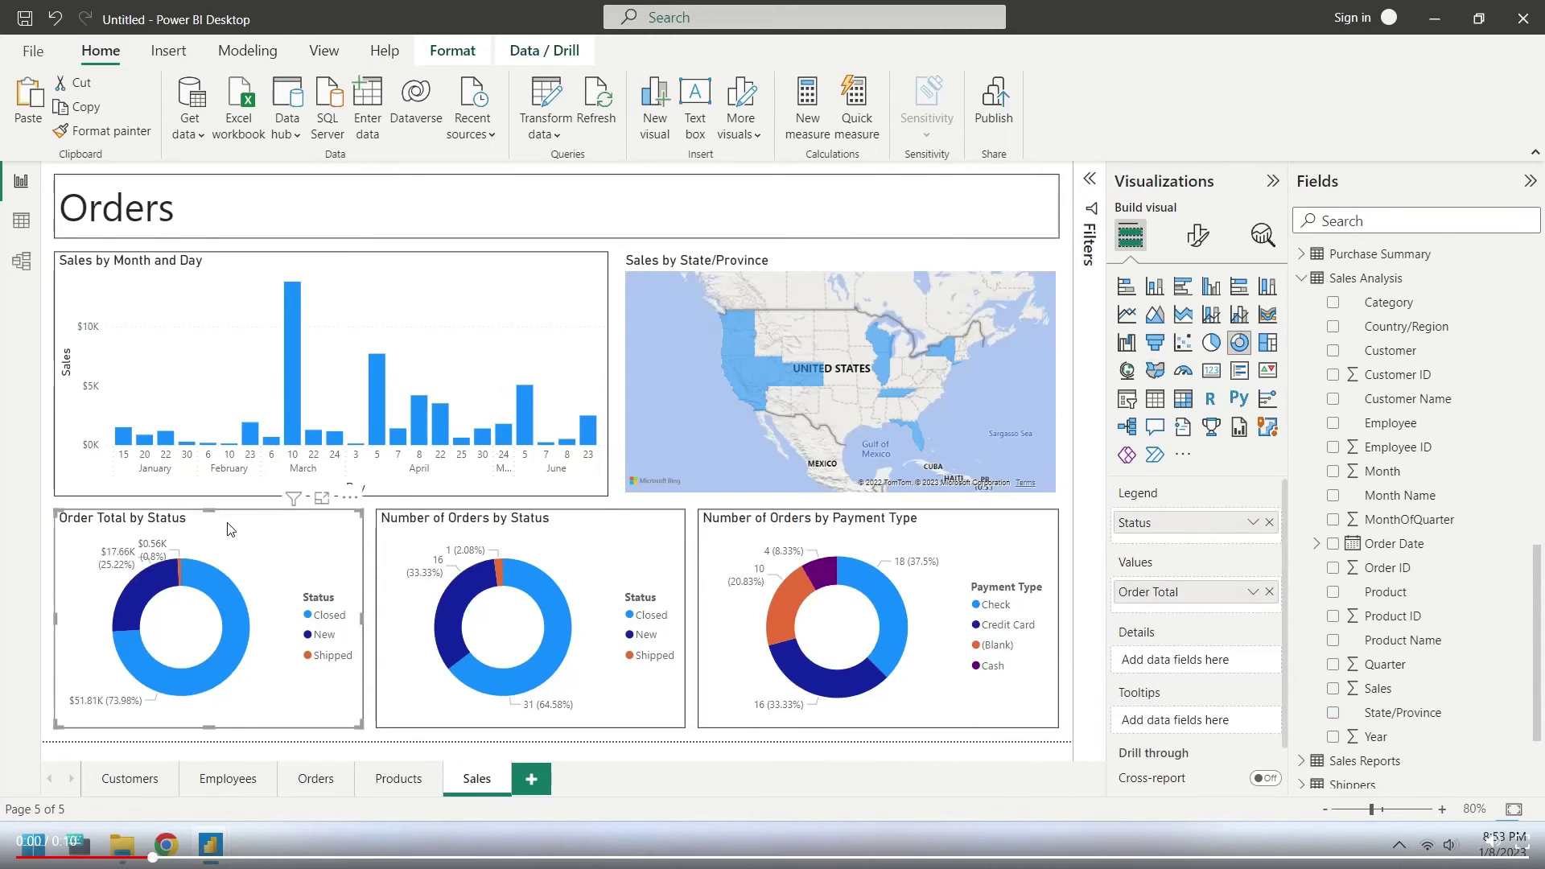
pyautogui.click(434, 533)
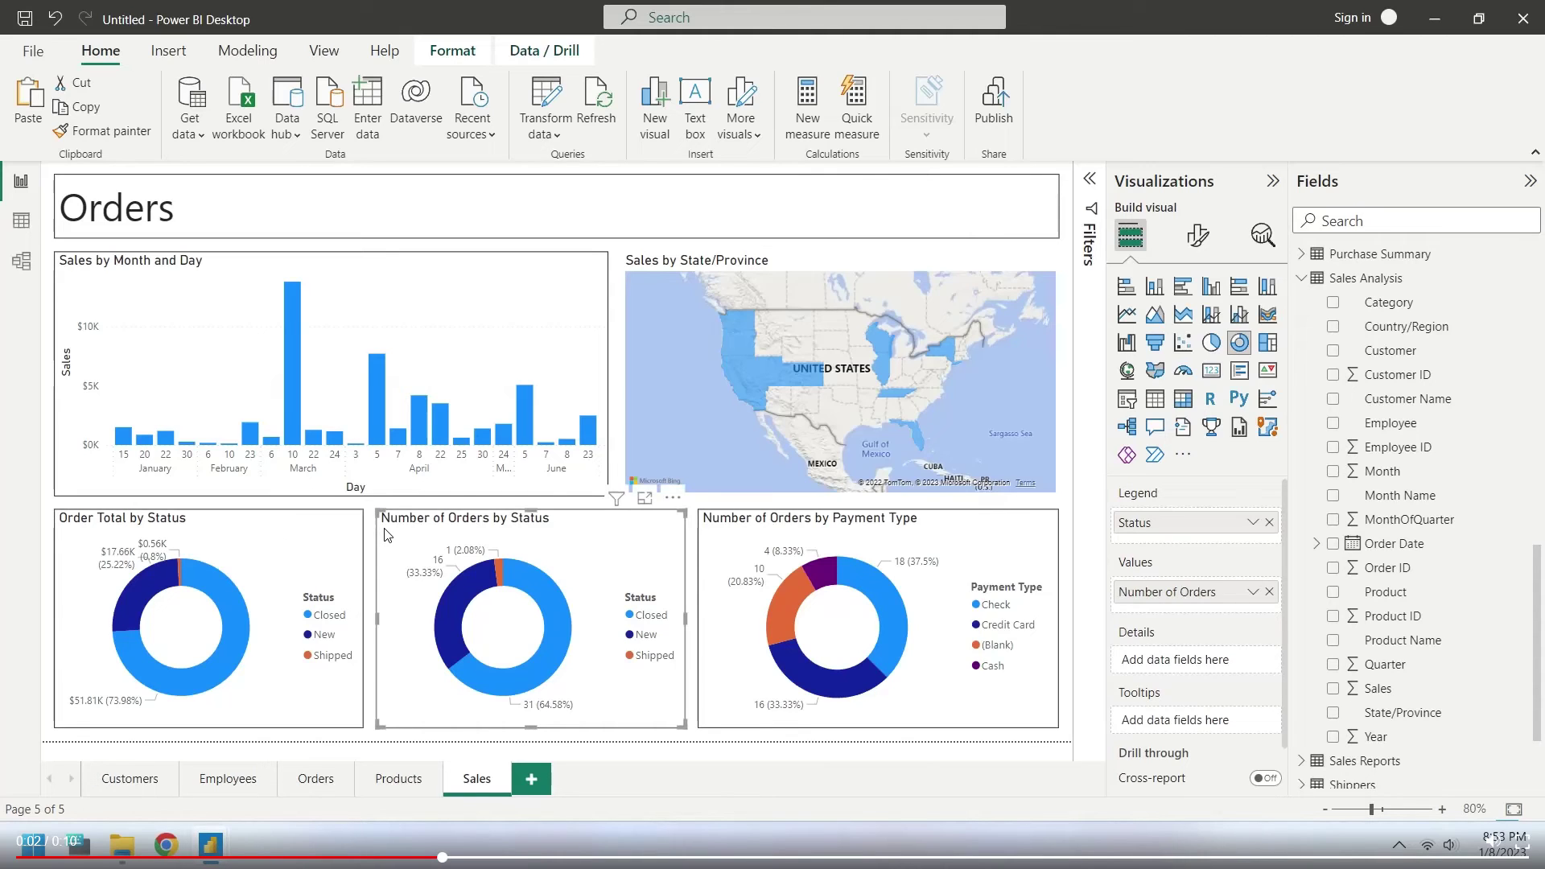
pyautogui.press('Delete')
pyautogui.press('Delete')
# Switch the remaining donut chart to Sales by Product Name, replacing Order Total and Status and naming the value field Sales.
pyautogui.click(198, 522)
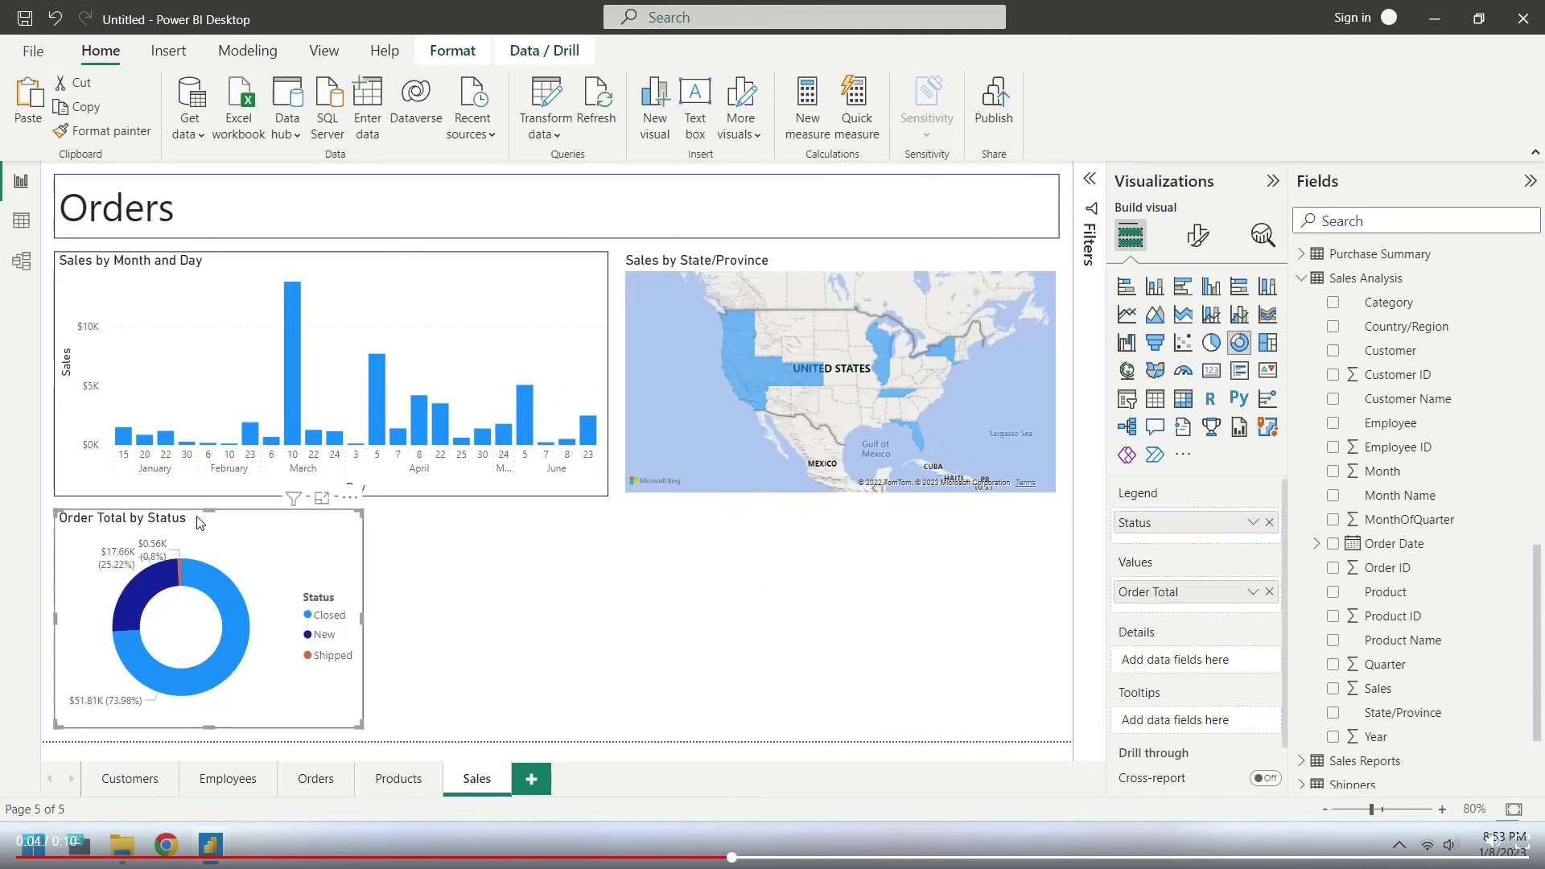
pyautogui.click(1269, 591)
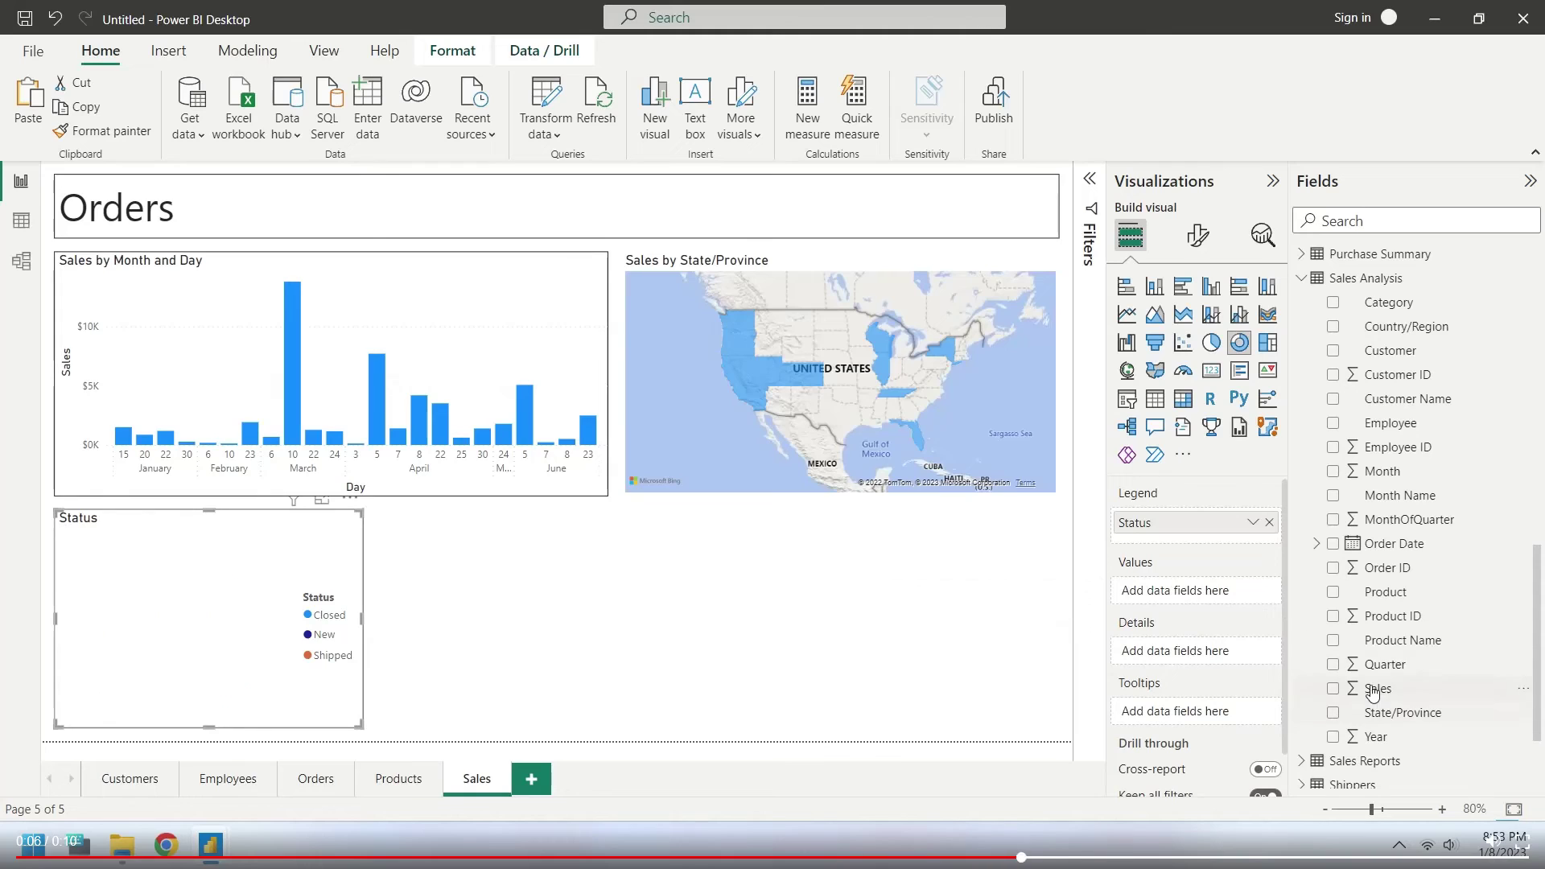
pyautogui.moveTo(1370, 688); pyautogui.dragTo(1172, 593)
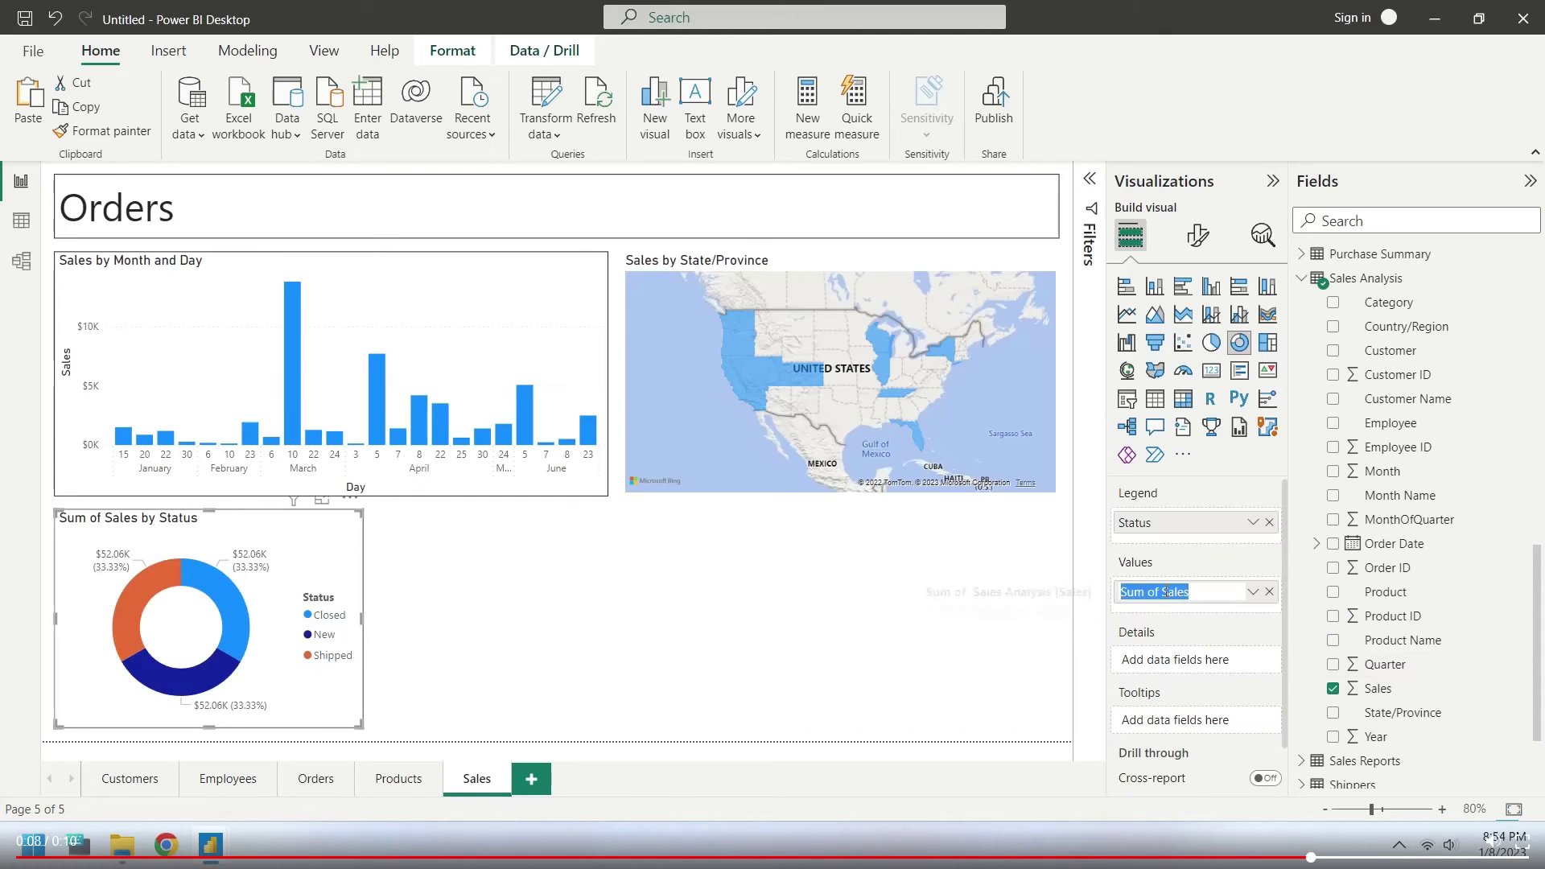
pyautogui.click(1268, 522)
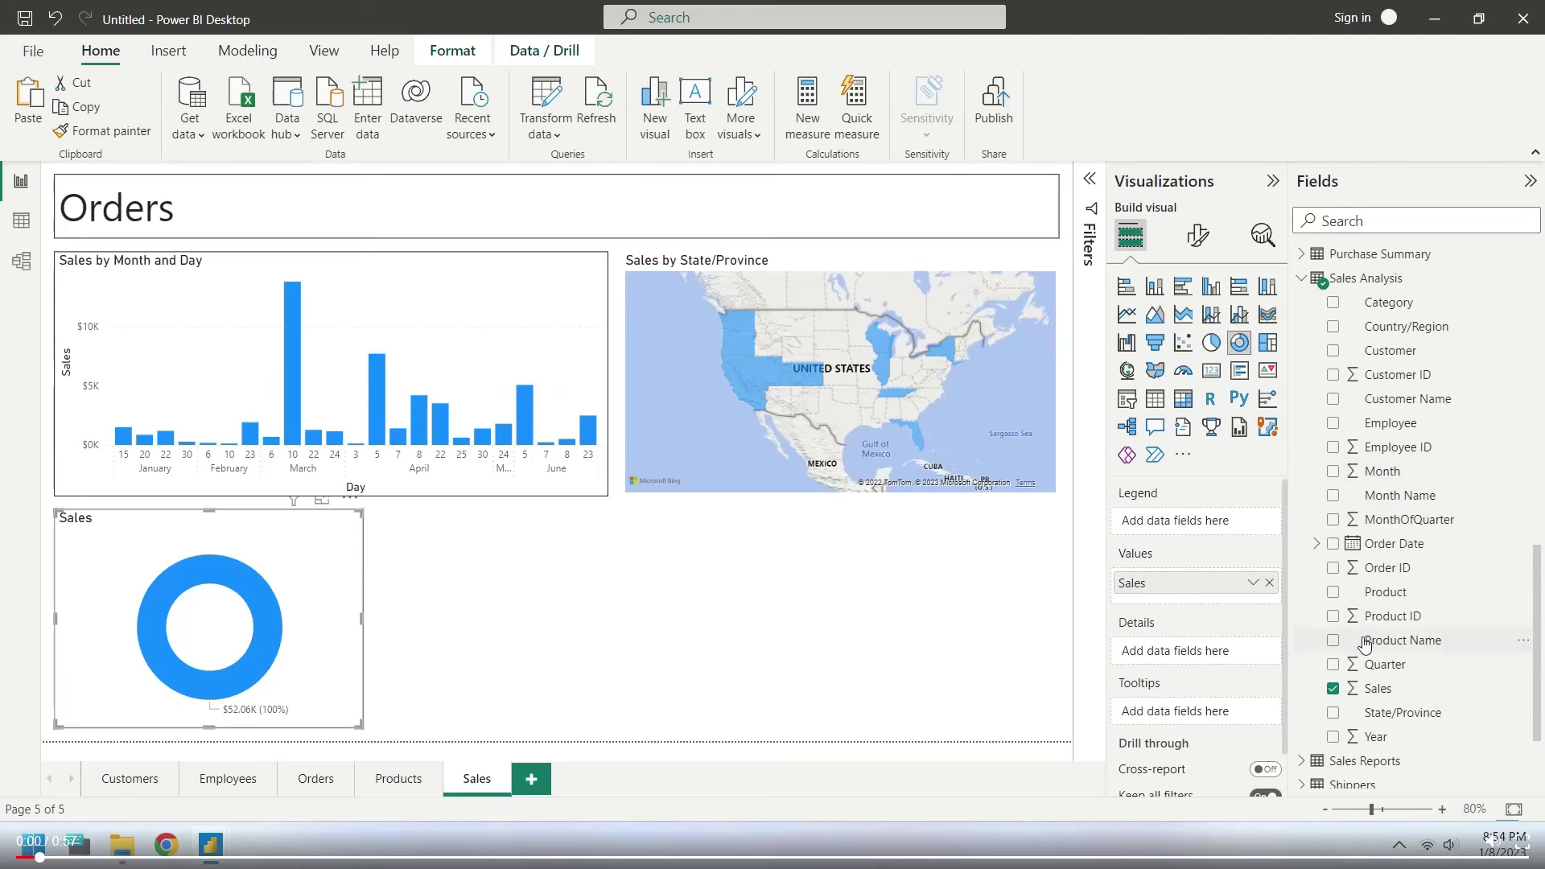
pyautogui.moveTo(1366, 641); pyautogui.dragTo(1176, 521)
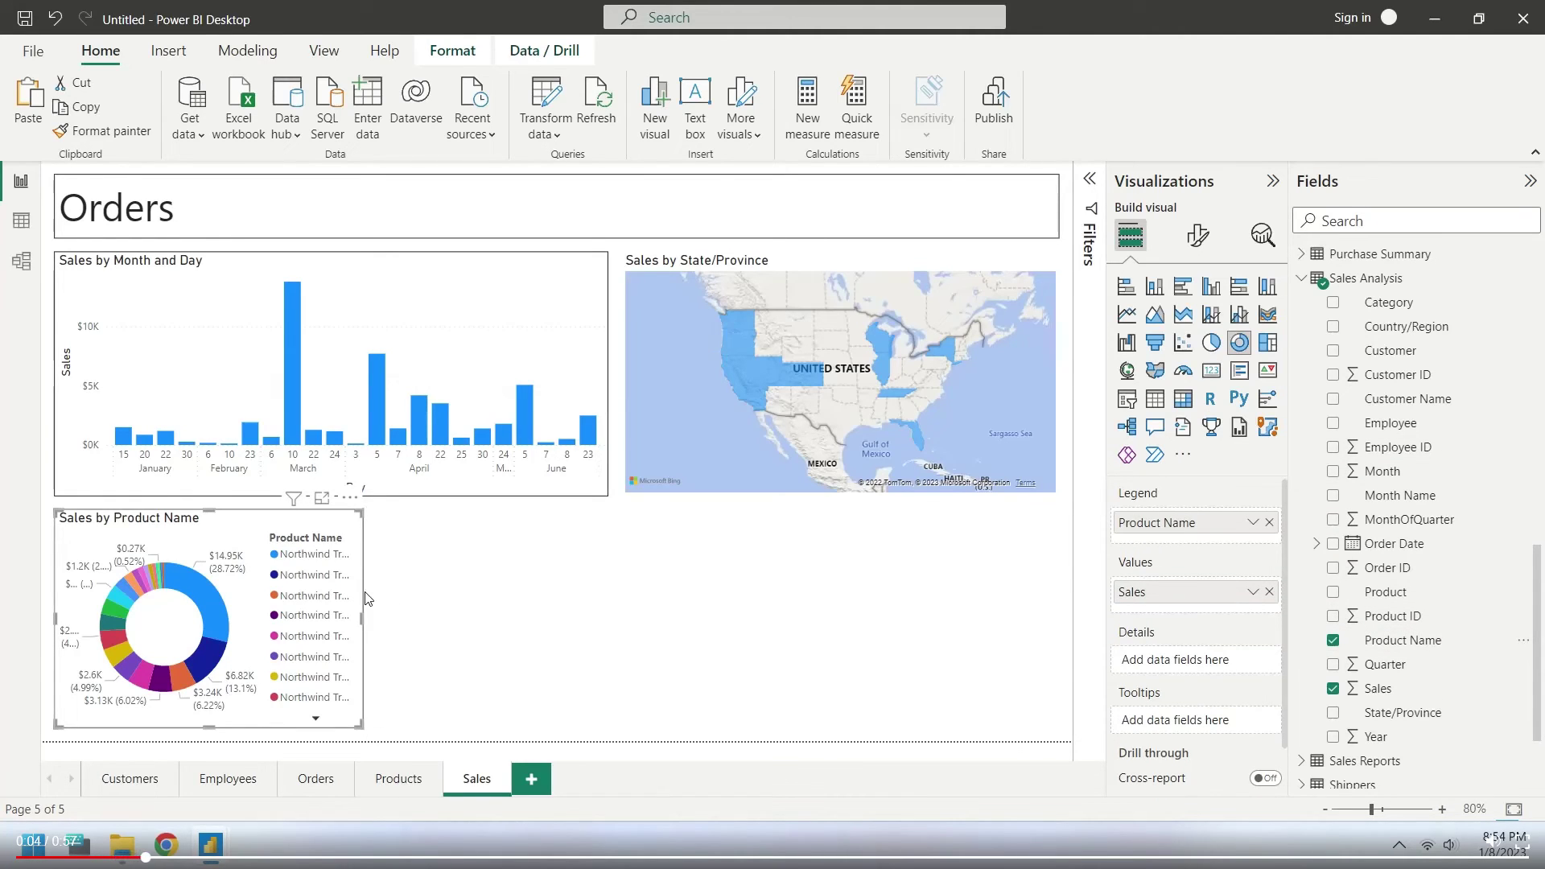
# Duplicate the Sales by Product Name donut beside the original and replace the copy's legend with Category.
pyautogui.hotkey('ctrl', 'c')
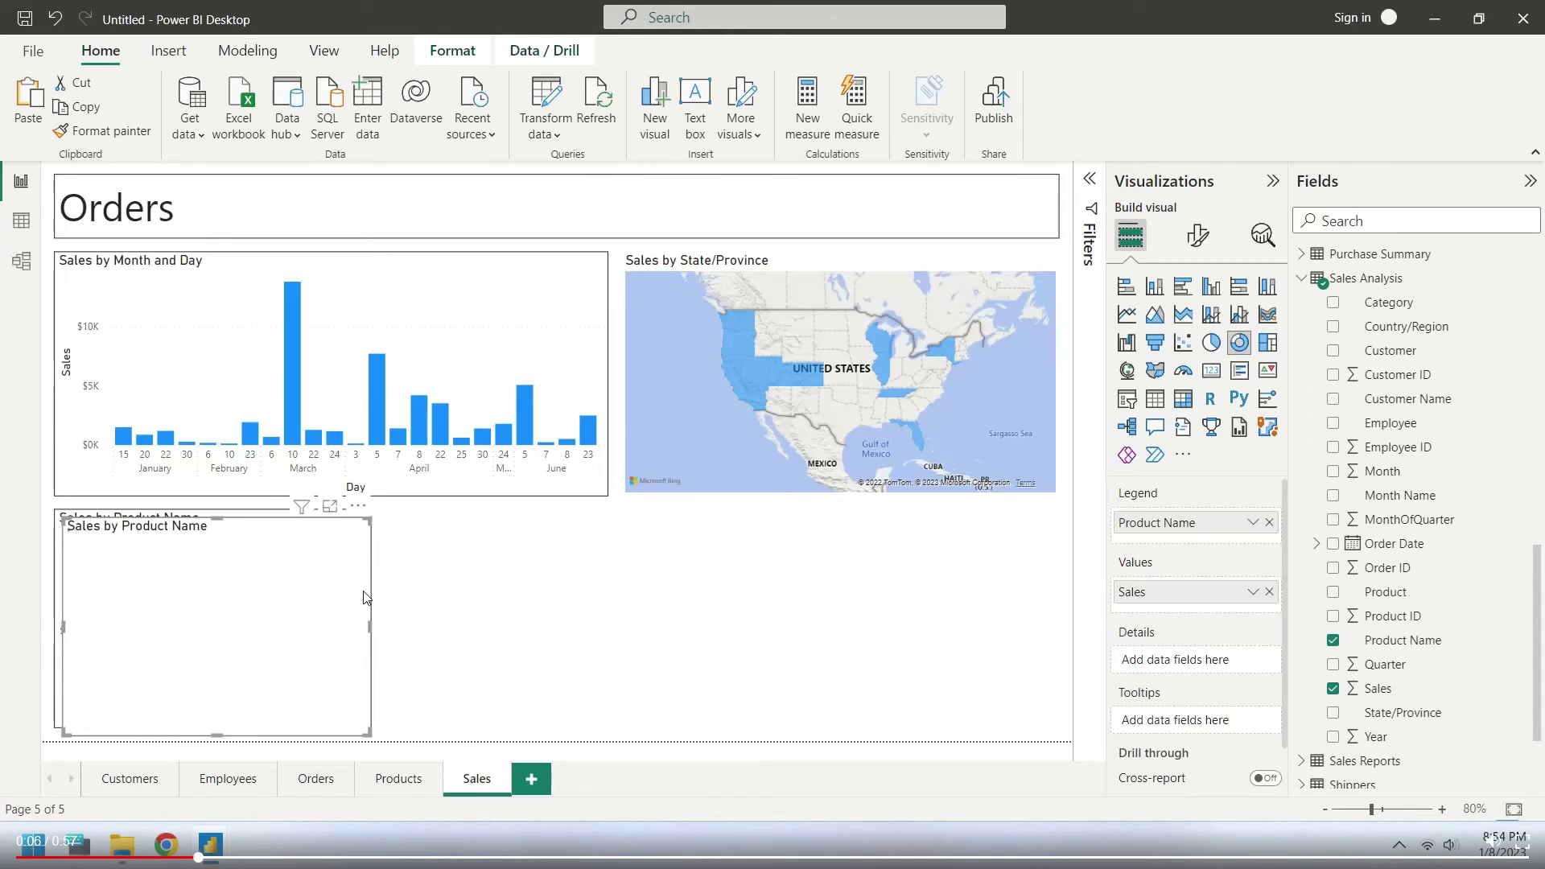
pyautogui.hotkey('ctrl', 'v')
pyautogui.moveTo(570, 517); pyautogui.dragTo(671, 521)
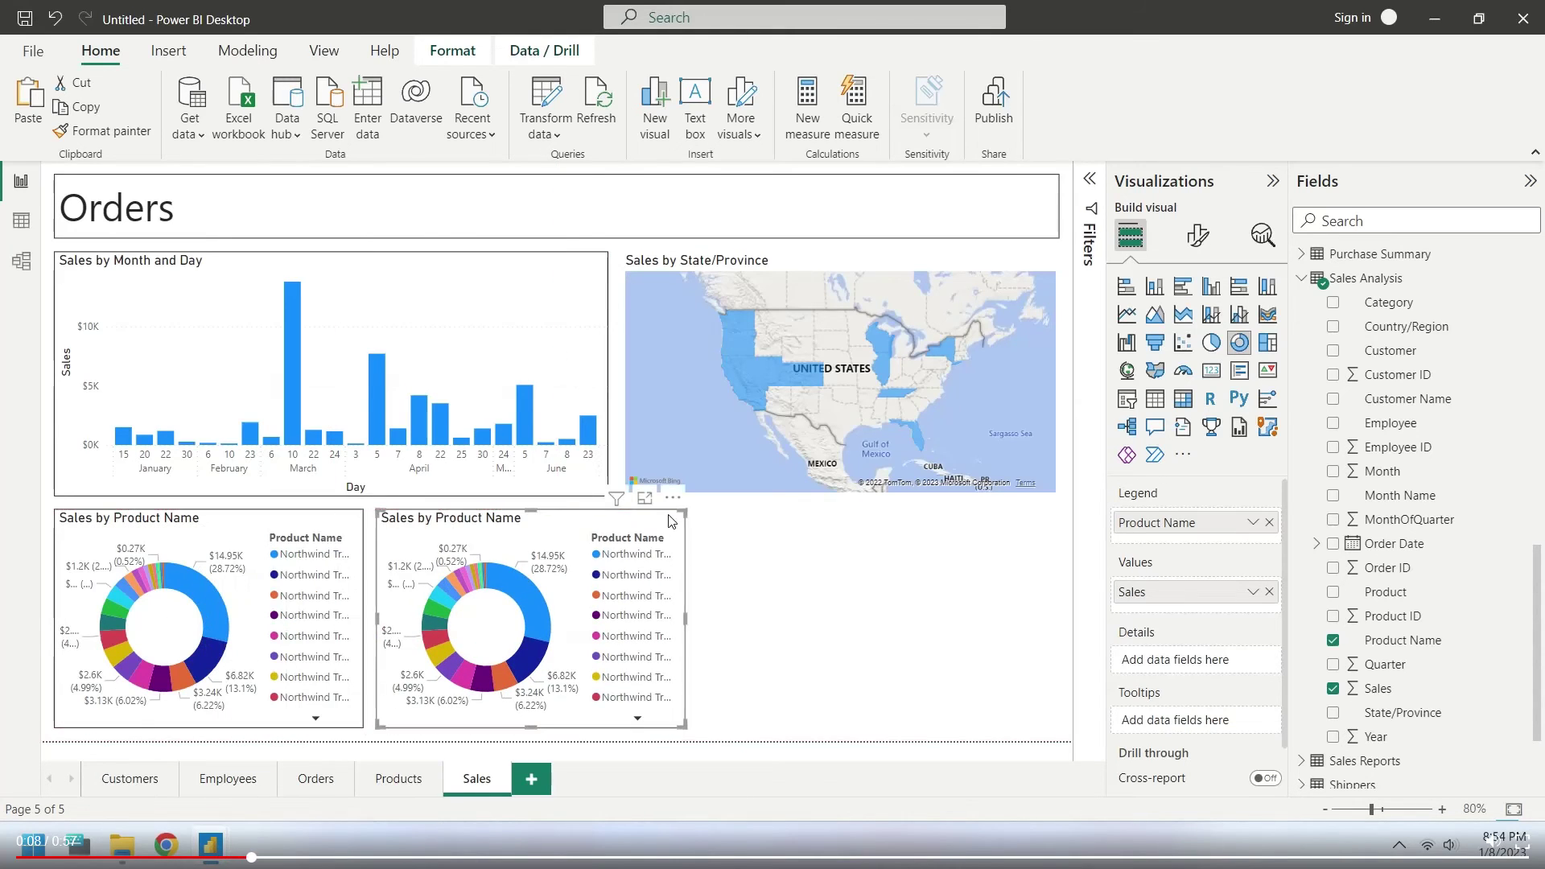
pyautogui.click(1267, 524)
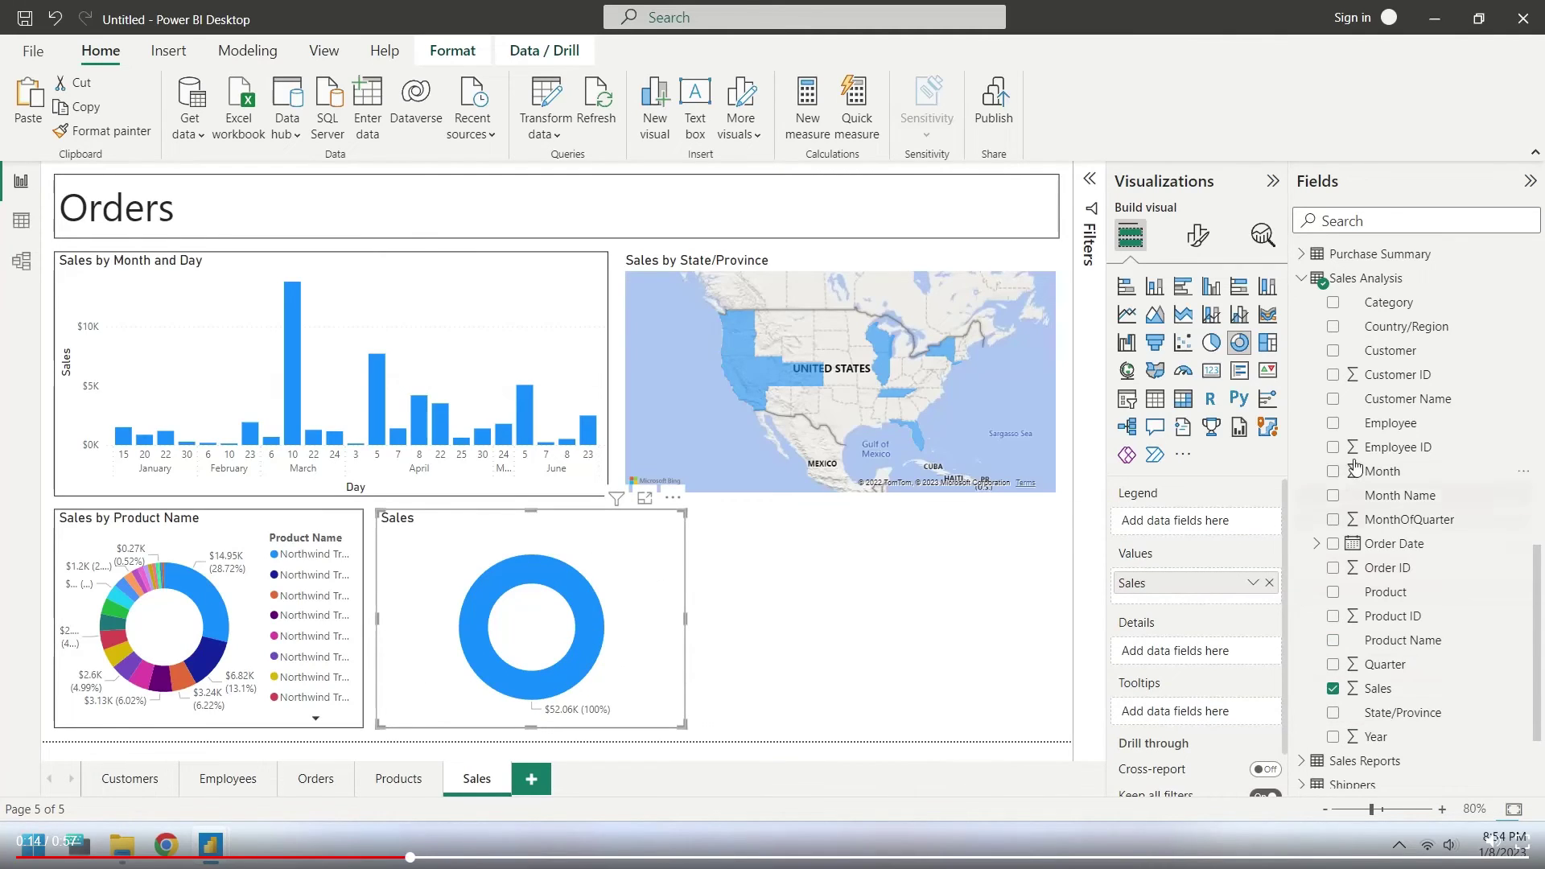
pyautogui.moveTo(1342, 310); pyautogui.dragTo(1164, 522)
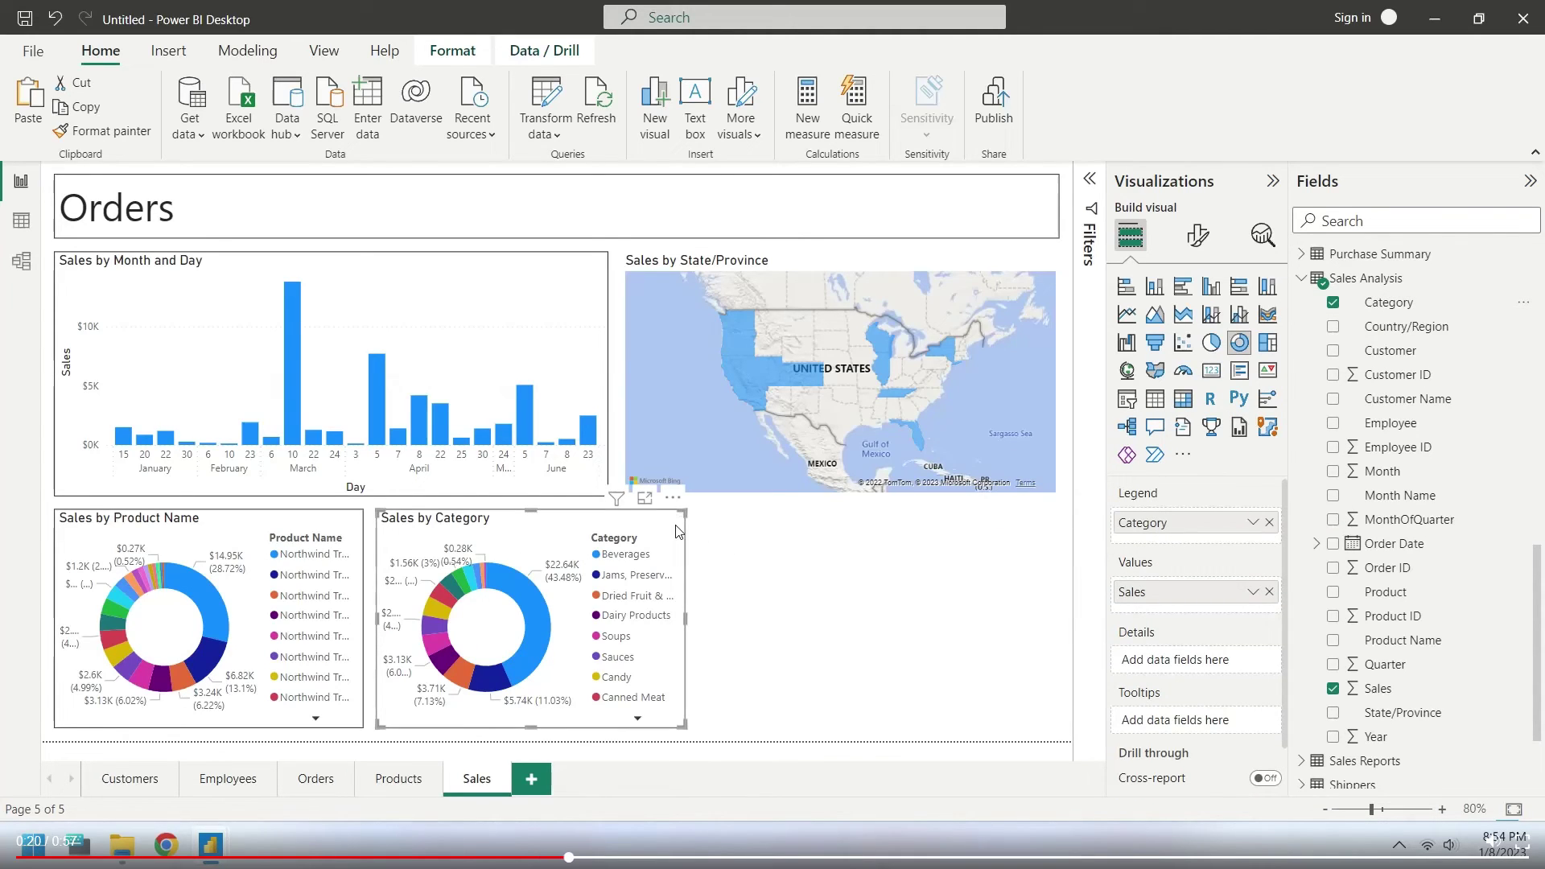
# Duplicate the Sales by Category donut and place the copy in the empty space beside it.
pyautogui.hotkey('ctrl', 'c')
pyautogui.hotkey('ctrl', 'v')
pyautogui.moveTo(676, 531); pyautogui.dragTo(997, 528)
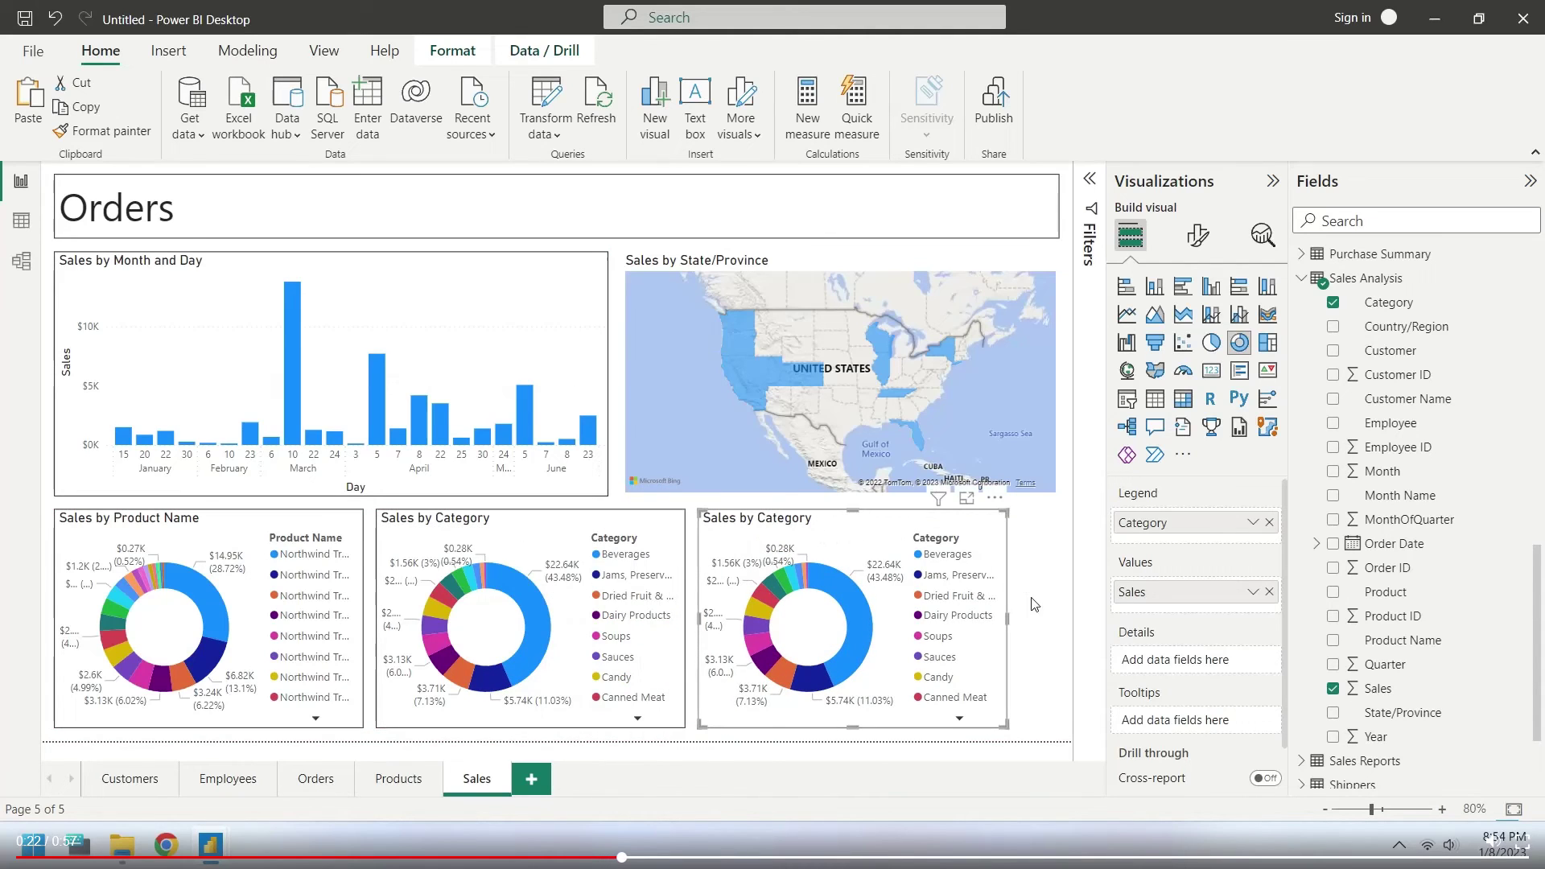
# Widen and reposition the three donut charts so they fill the row evenly up to the page title's right edge.
pyautogui.moveTo(1007, 619)
pyautogui.mouseDown()
pyautogui.moveTo(1049, 631)
pyautogui.moveTo(1032, 632)
pyautogui.mouseUp()
pyautogui.moveTo(1003, 534); pyautogui.dragTo(1034, 541)
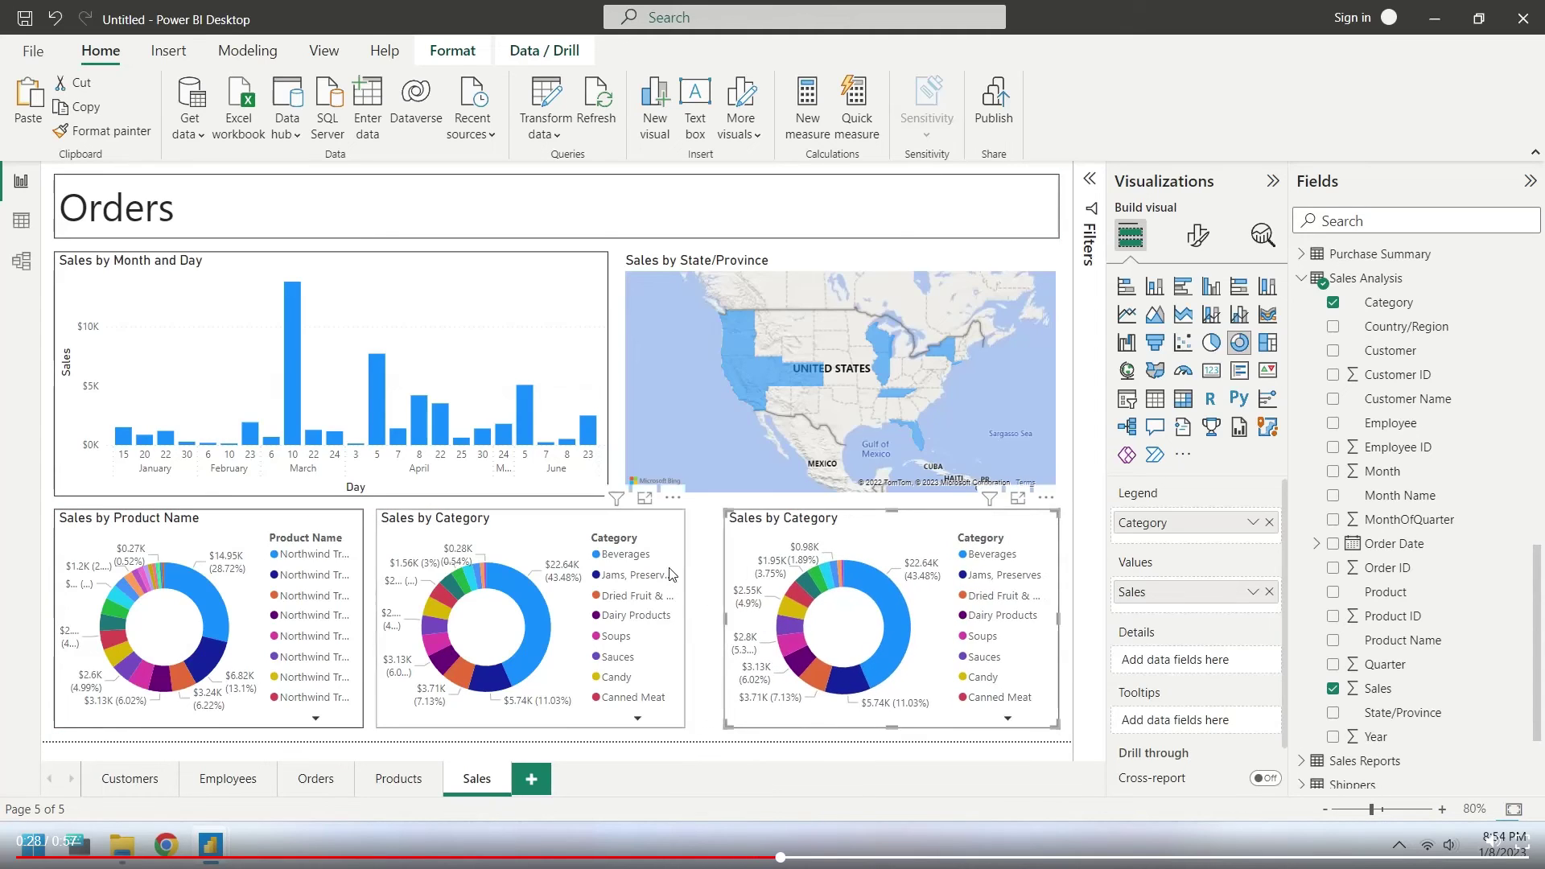
pyautogui.moveTo(680, 558); pyautogui.dragTo(698, 556)
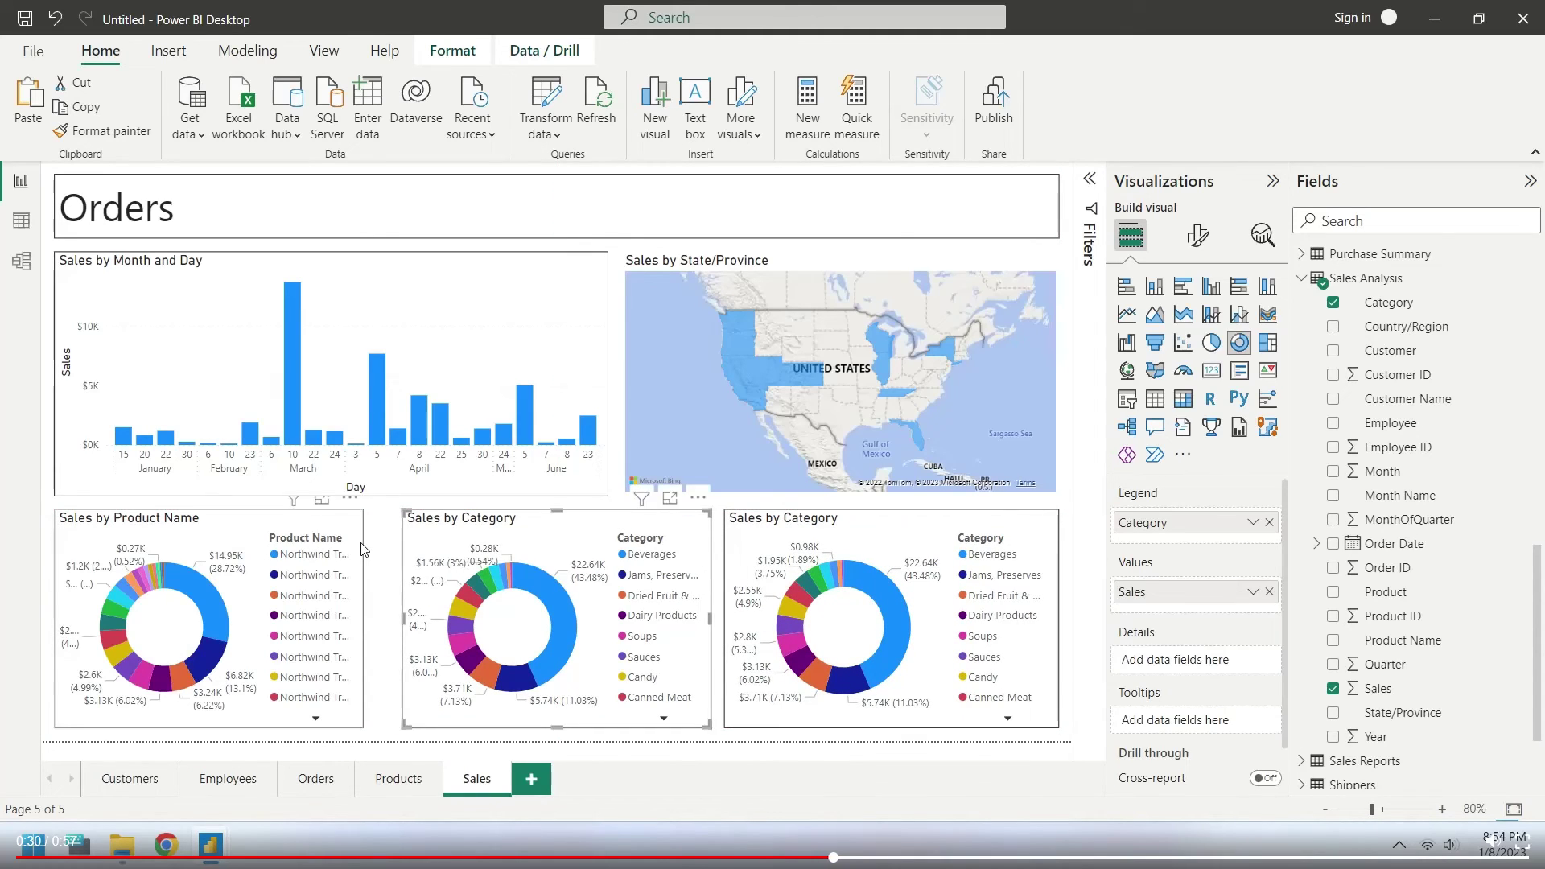
pyautogui.click(358, 615)
pyautogui.moveTo(363, 616); pyautogui.dragTo(390, 632)
pyautogui.click(402, 595)
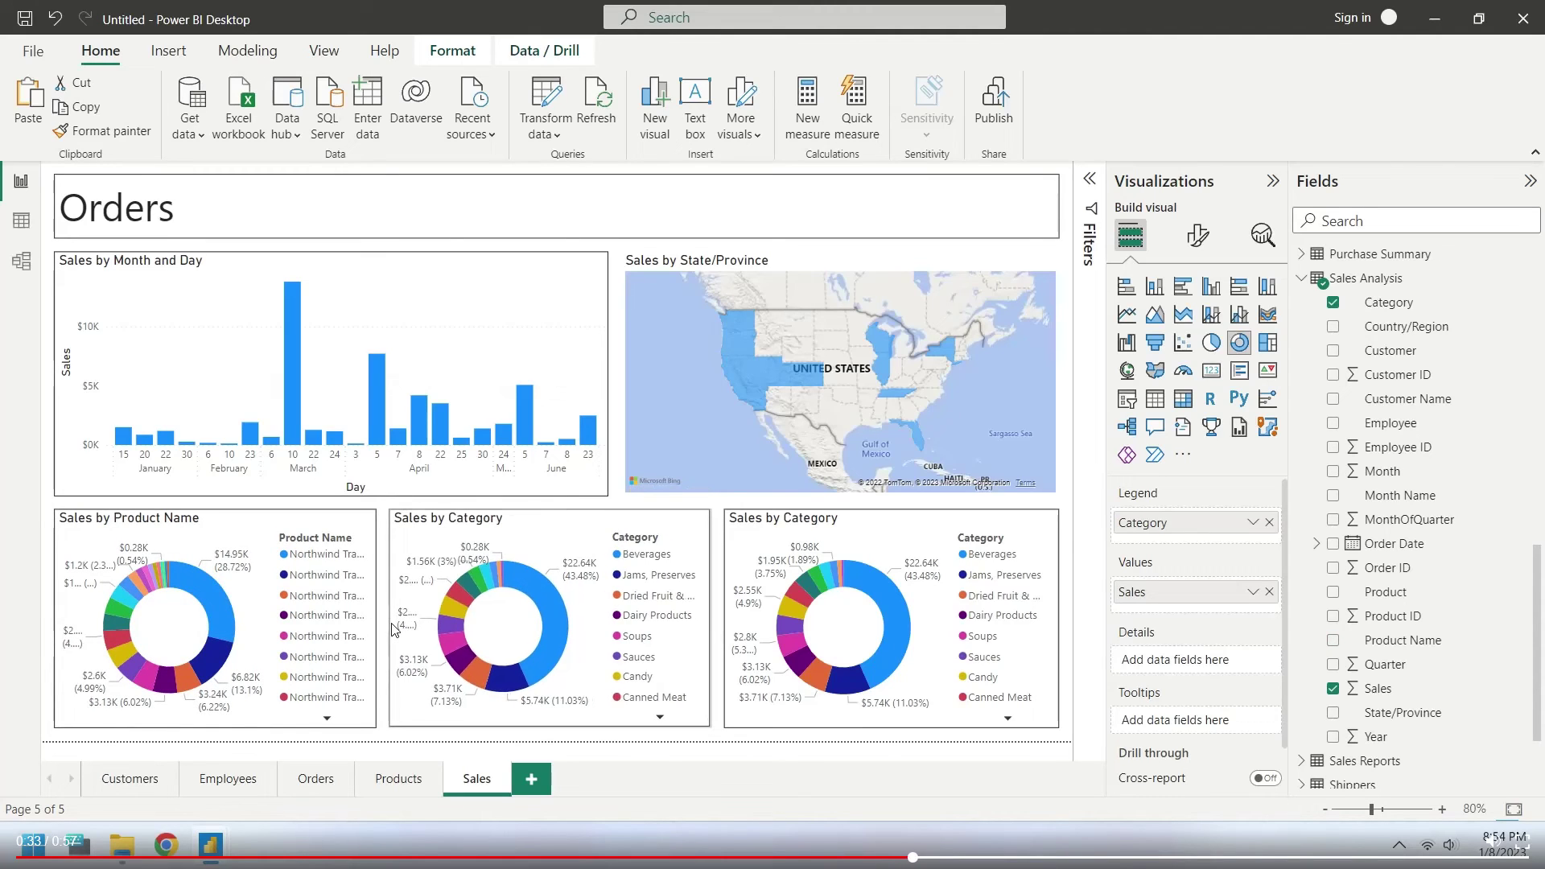
# Replace the third donut's legend with Employee and select two of its segments in turn to cross-filter the page.
pyautogui.click(906, 531)
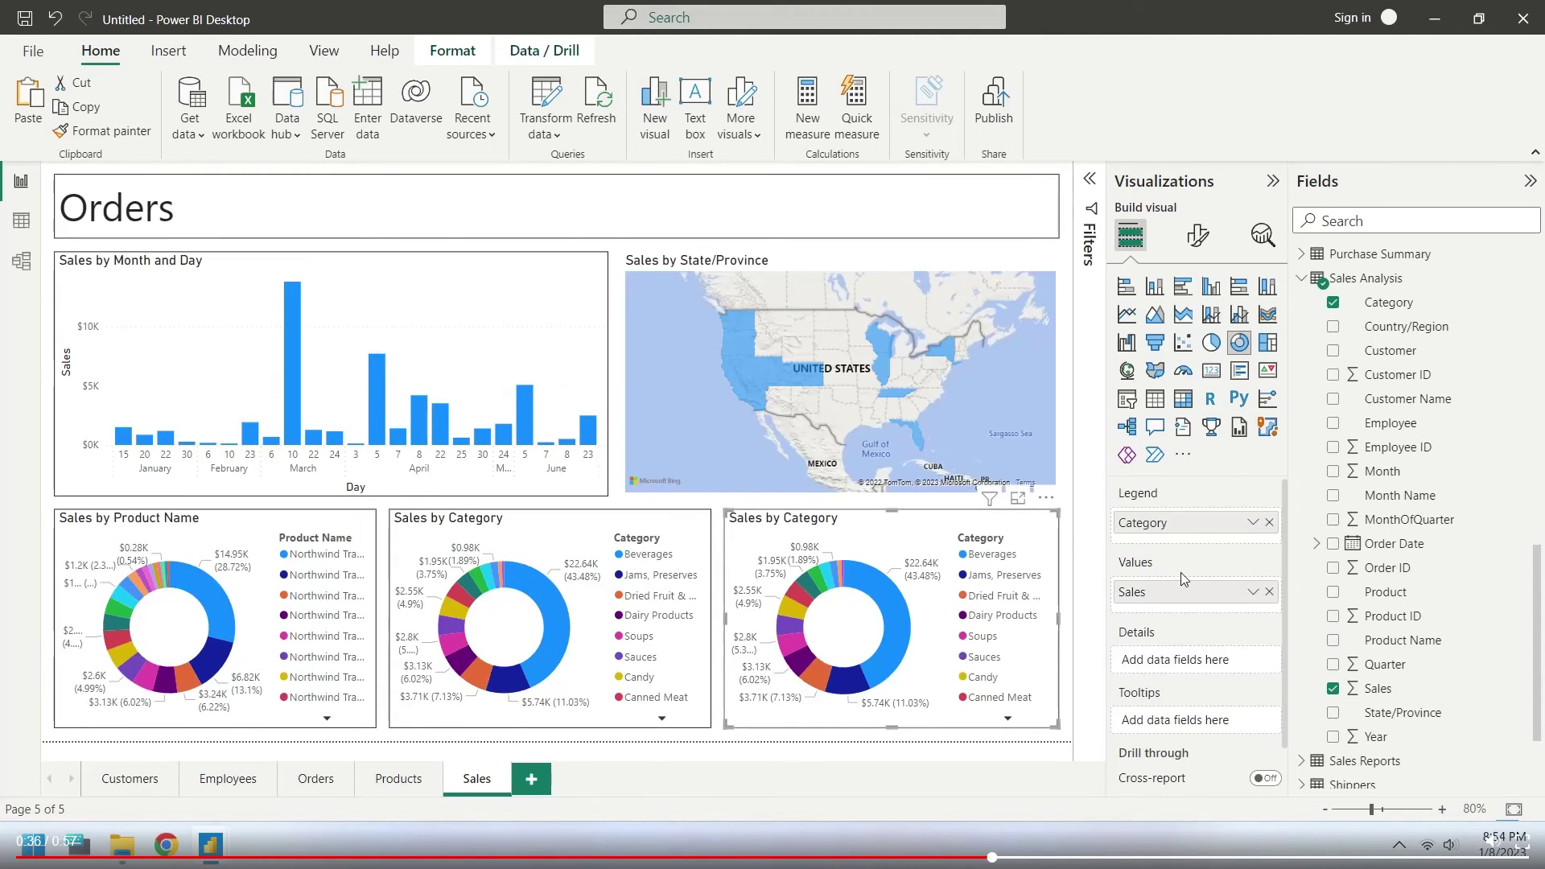
pyautogui.click(1270, 524)
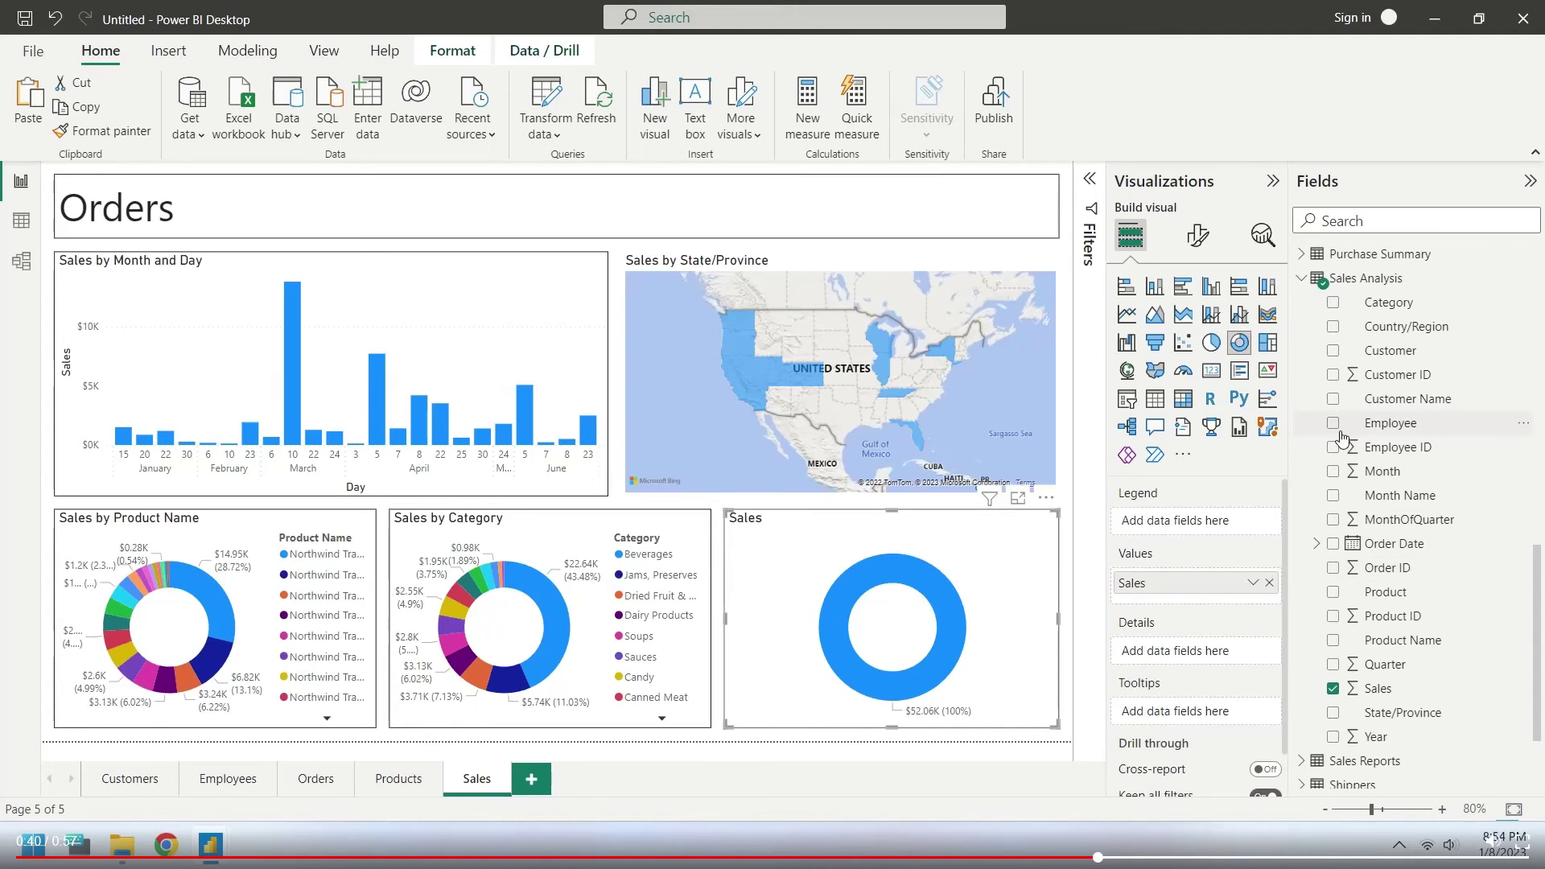
pyautogui.moveTo(1341, 438); pyautogui.dragTo(1191, 527)
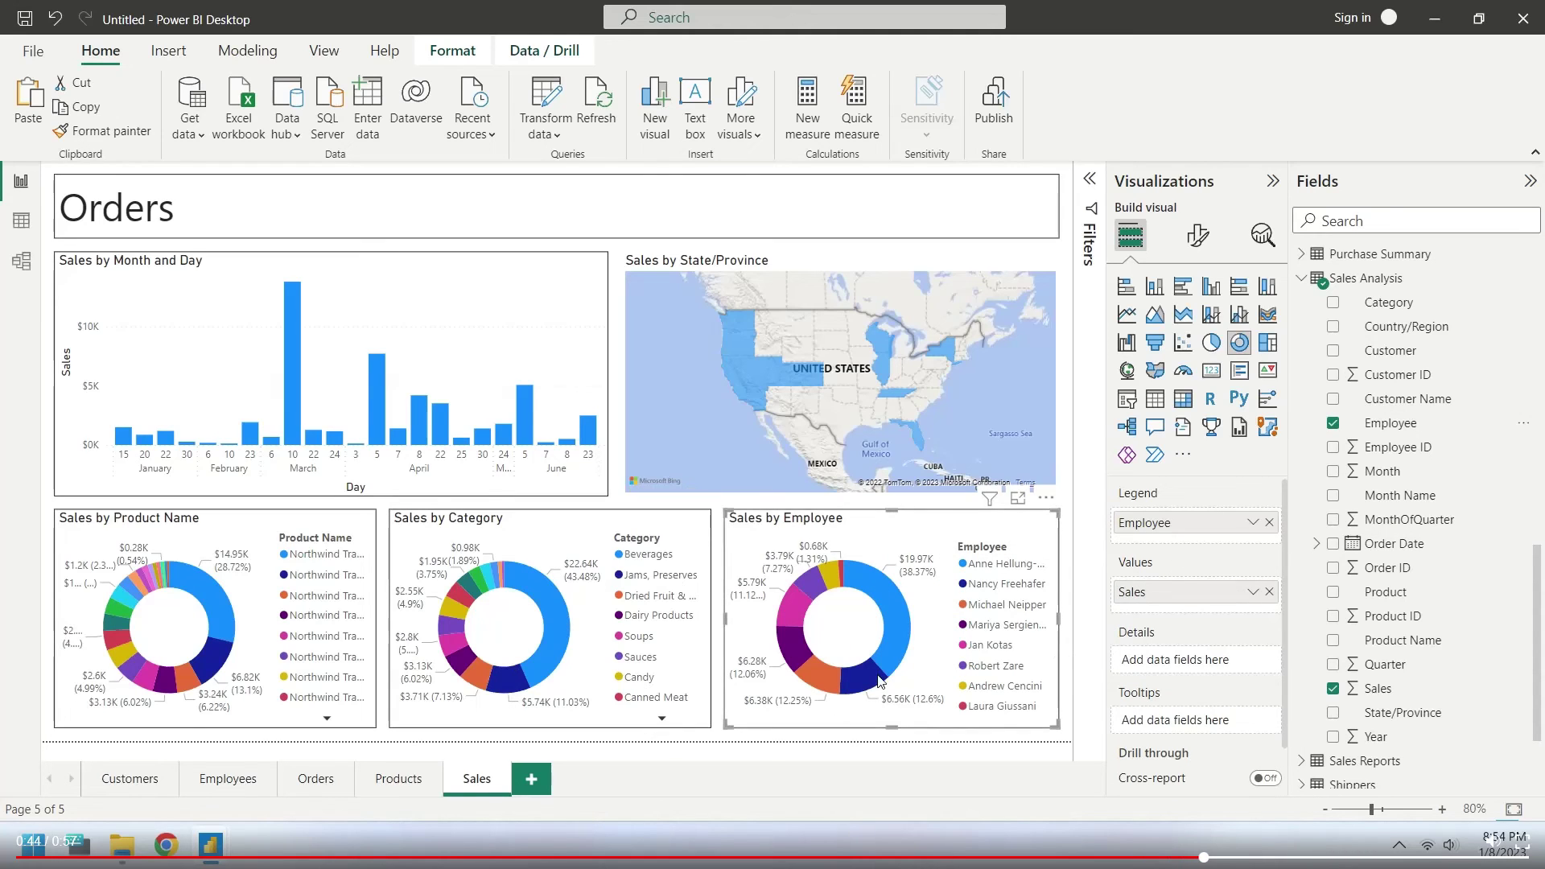
pyautogui.click(900, 641)
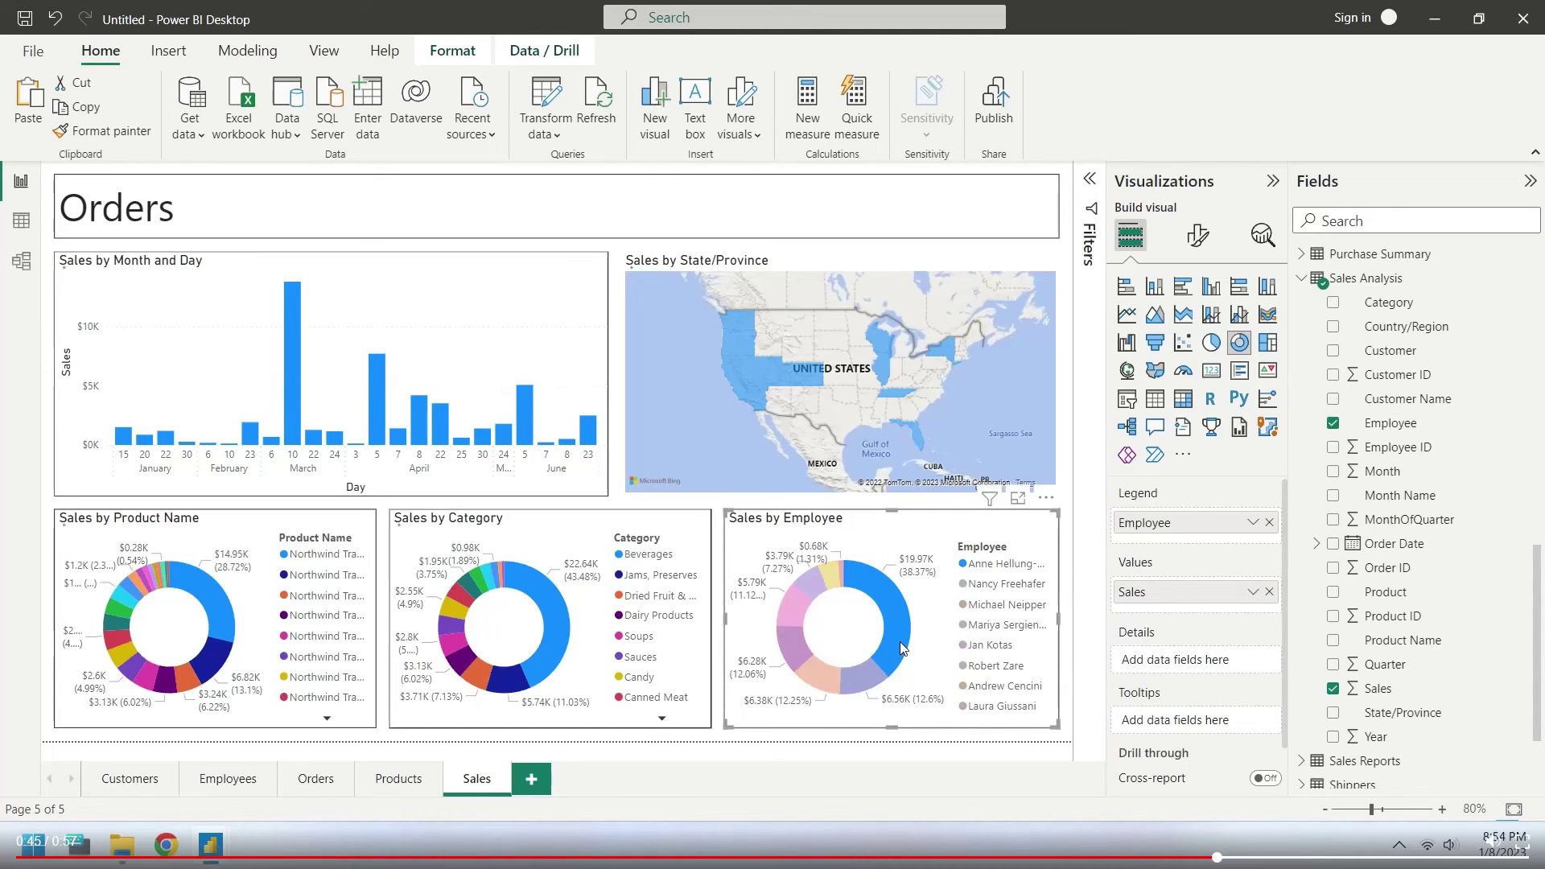
pyautogui.click(854, 671)
# Change the page title text from Orders to Sales.
pyautogui.click(186, 204)
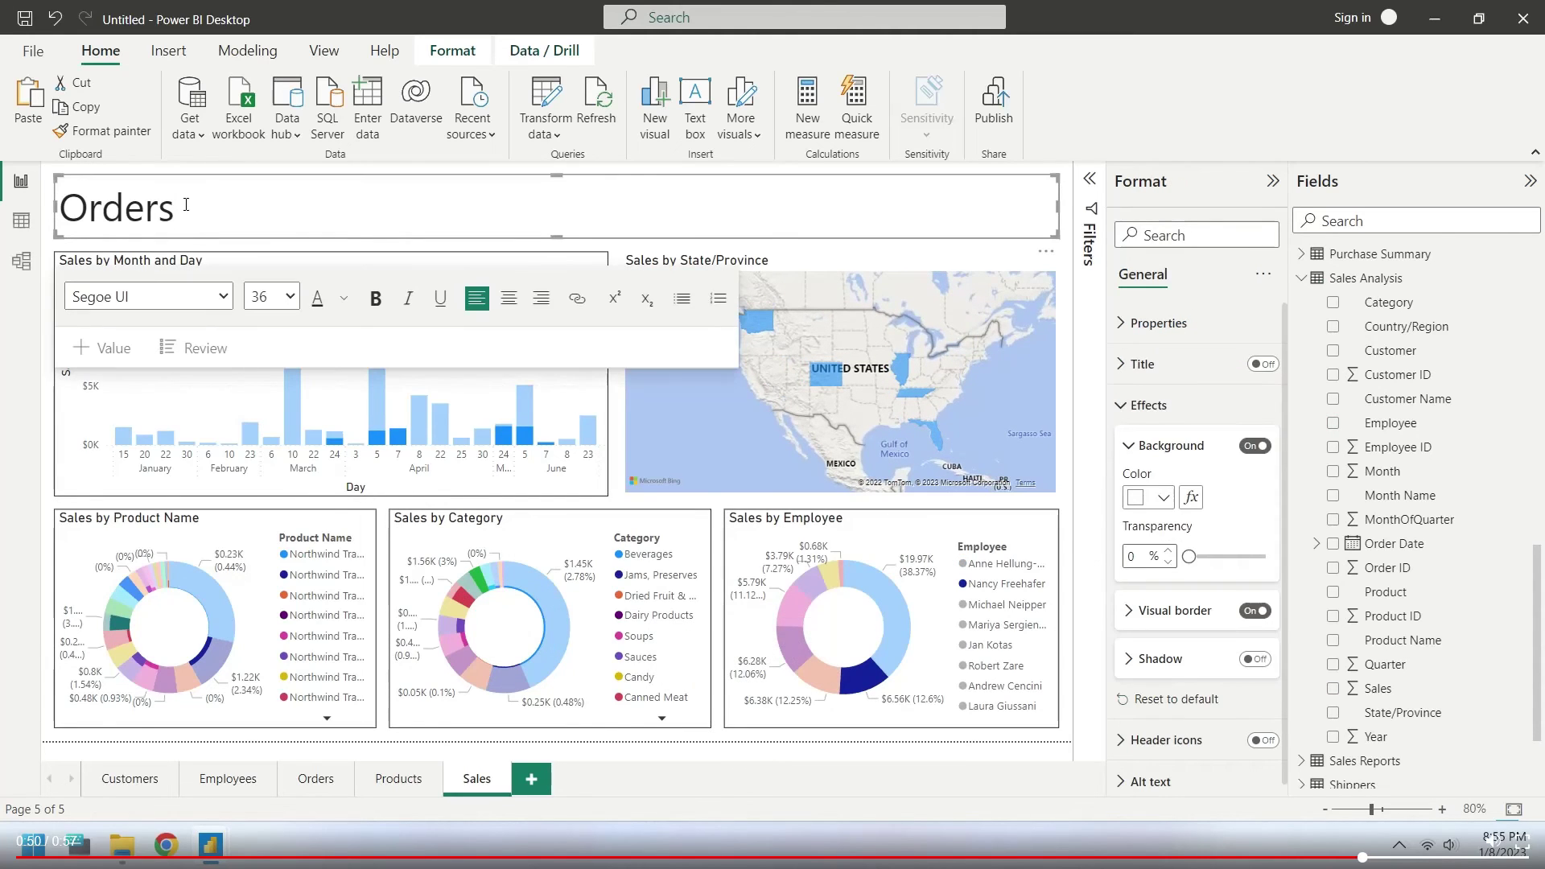
pyautogui.hotkey('ctrl', 'a')
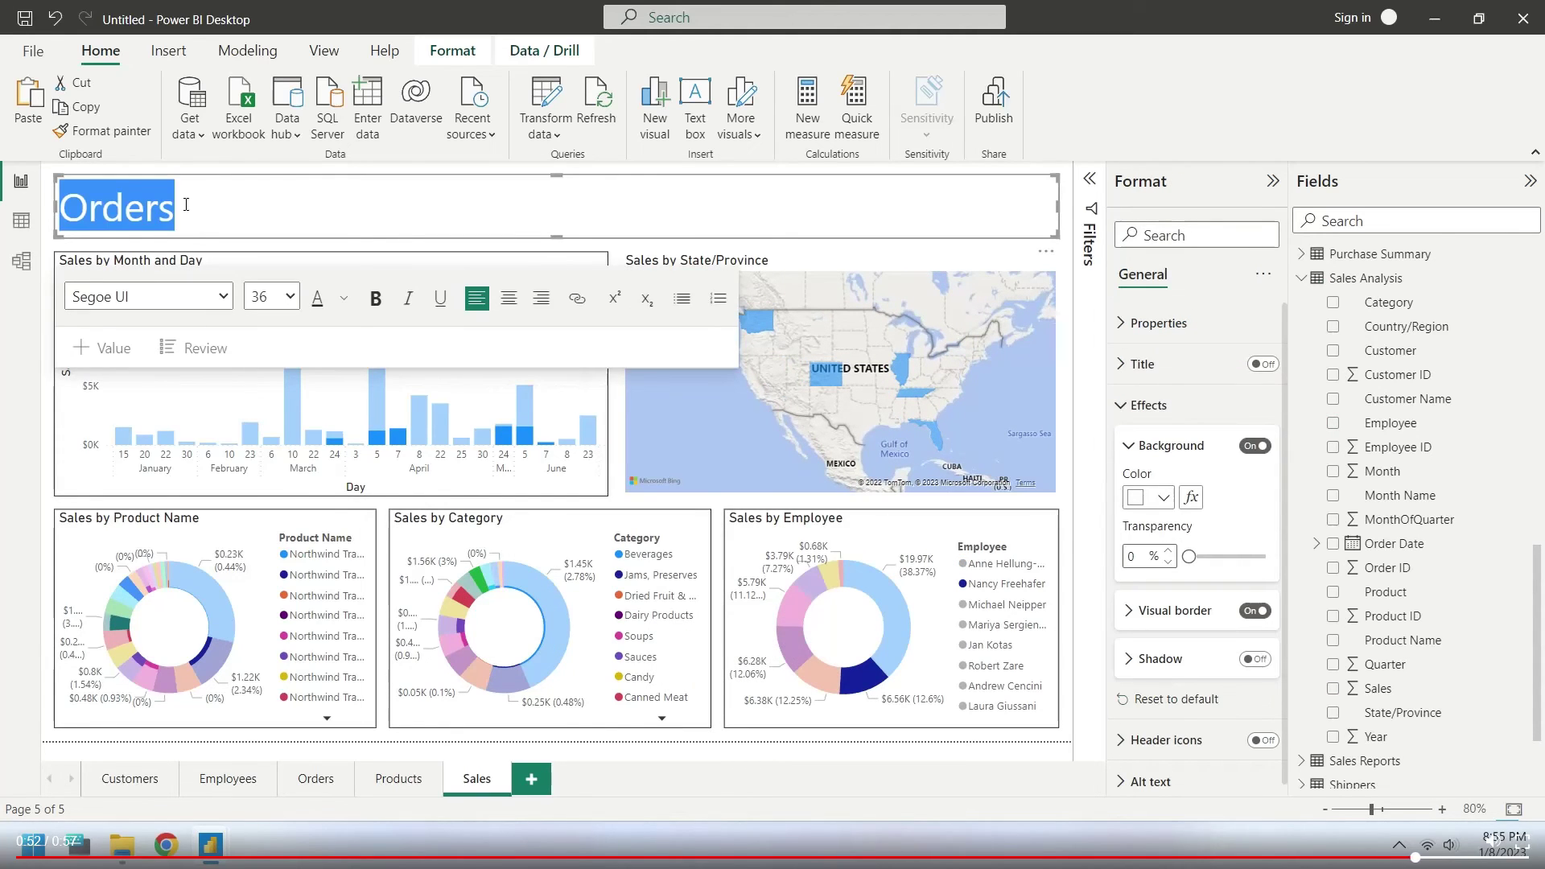
pyautogui.write('Sales')
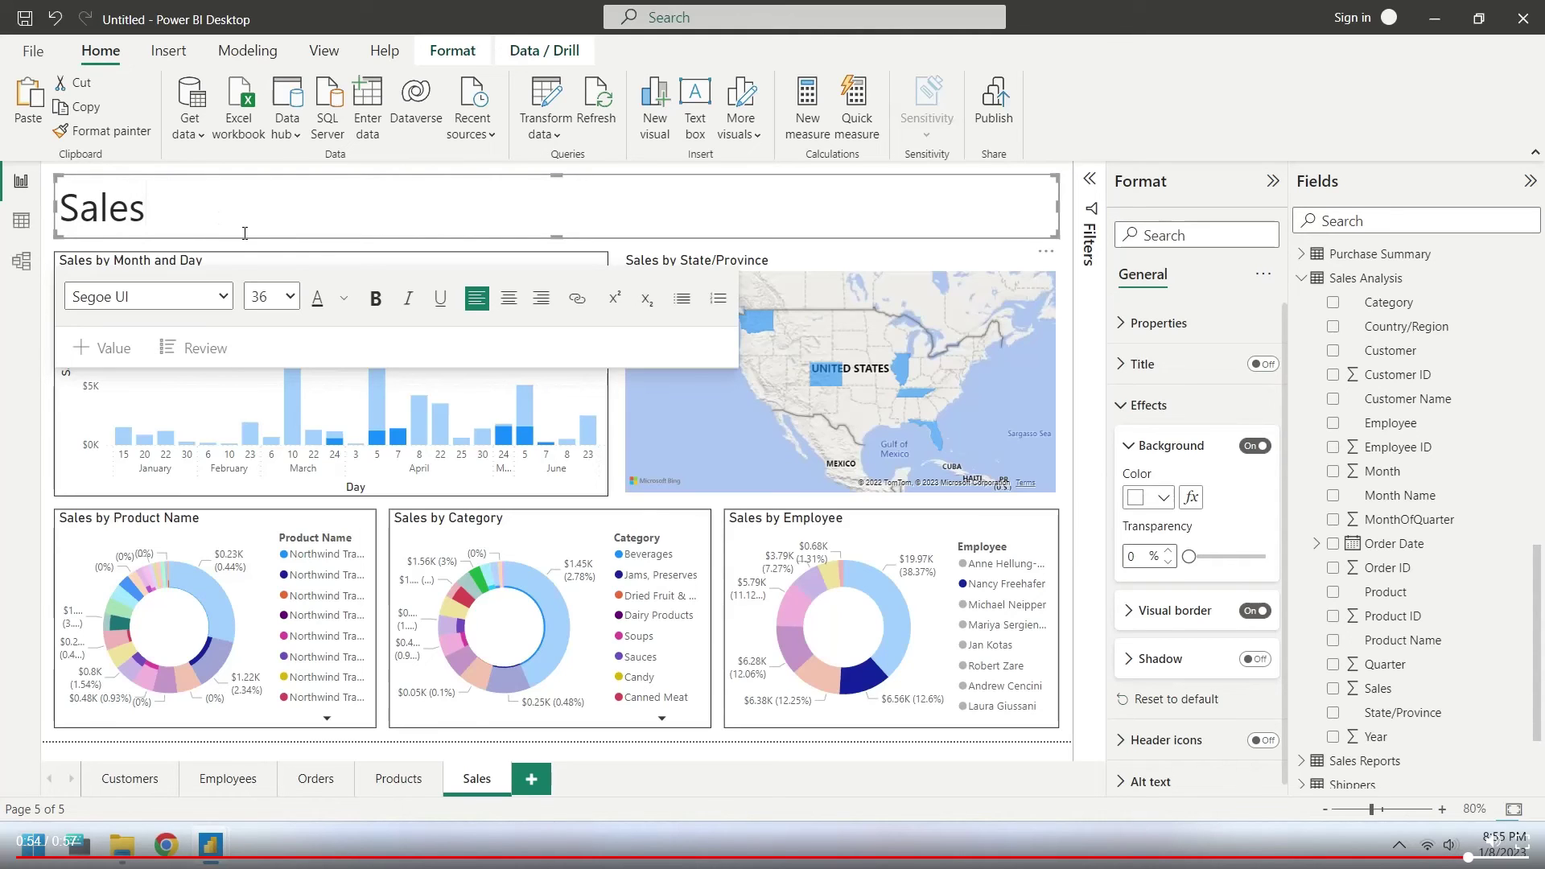
# Cross-filter the Sales page by several segments of the Sales by Employee donut in turn.
pyautogui.click(245, 245)
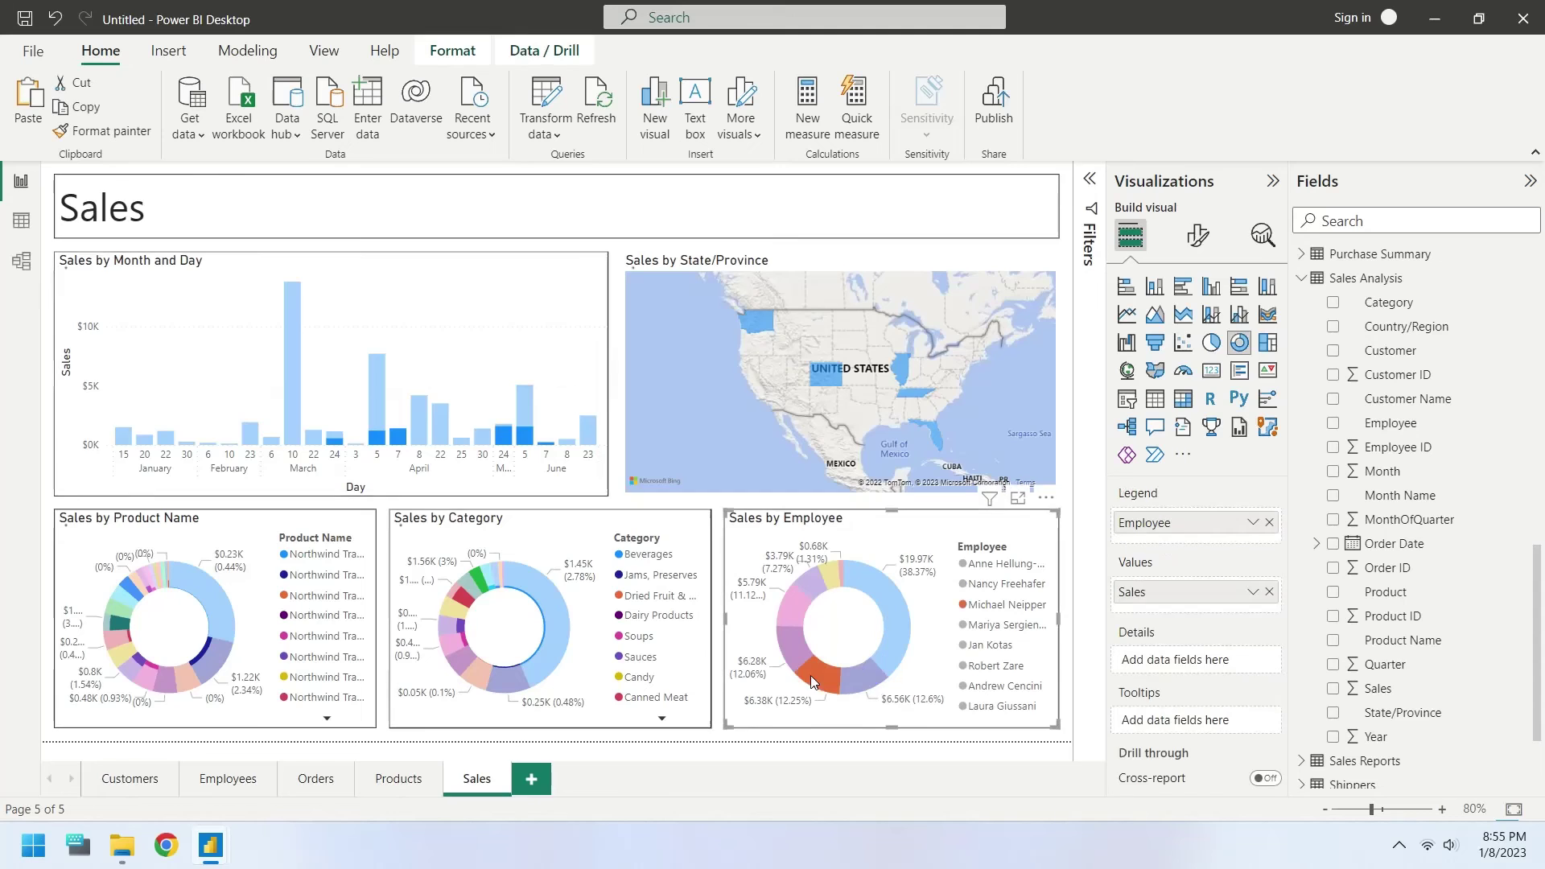
pyautogui.click(794, 655)
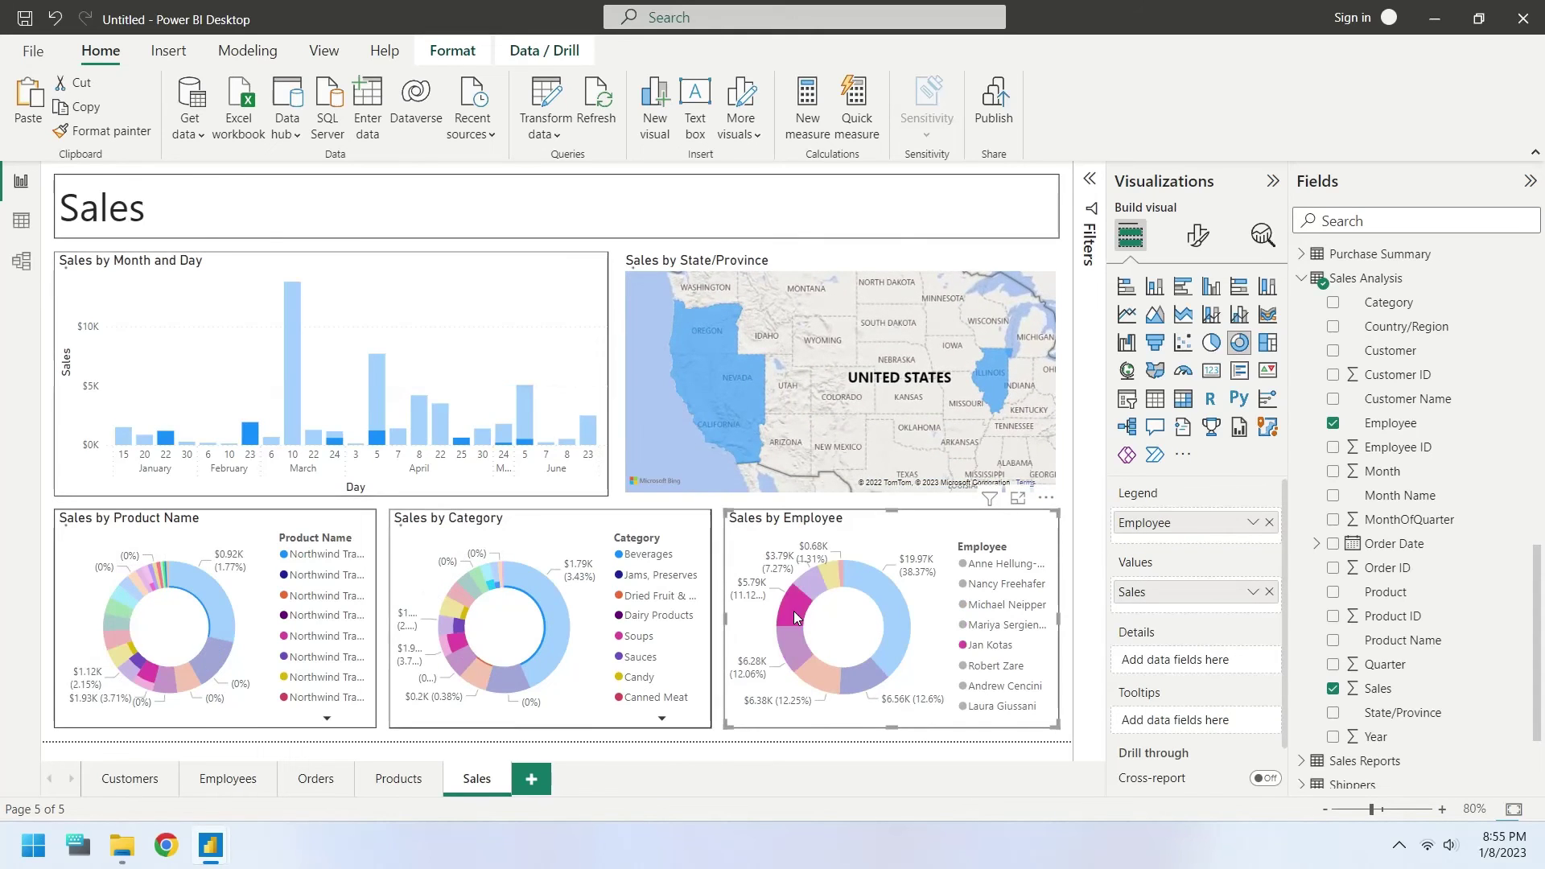
pyautogui.click(806, 584)
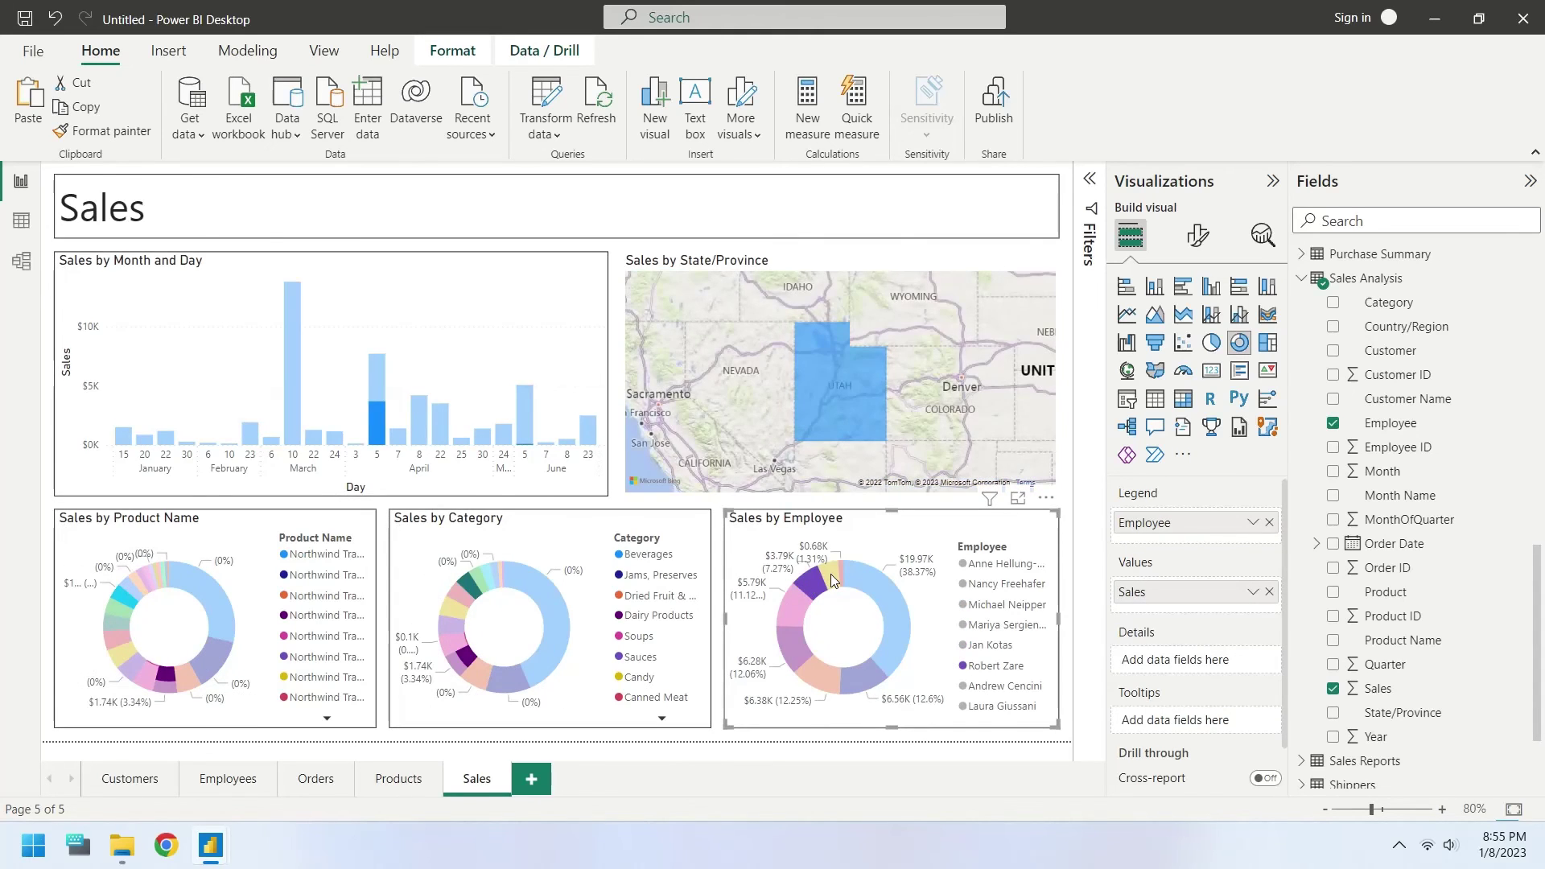
pyautogui.click(831, 573)
pyautogui.click(863, 573)
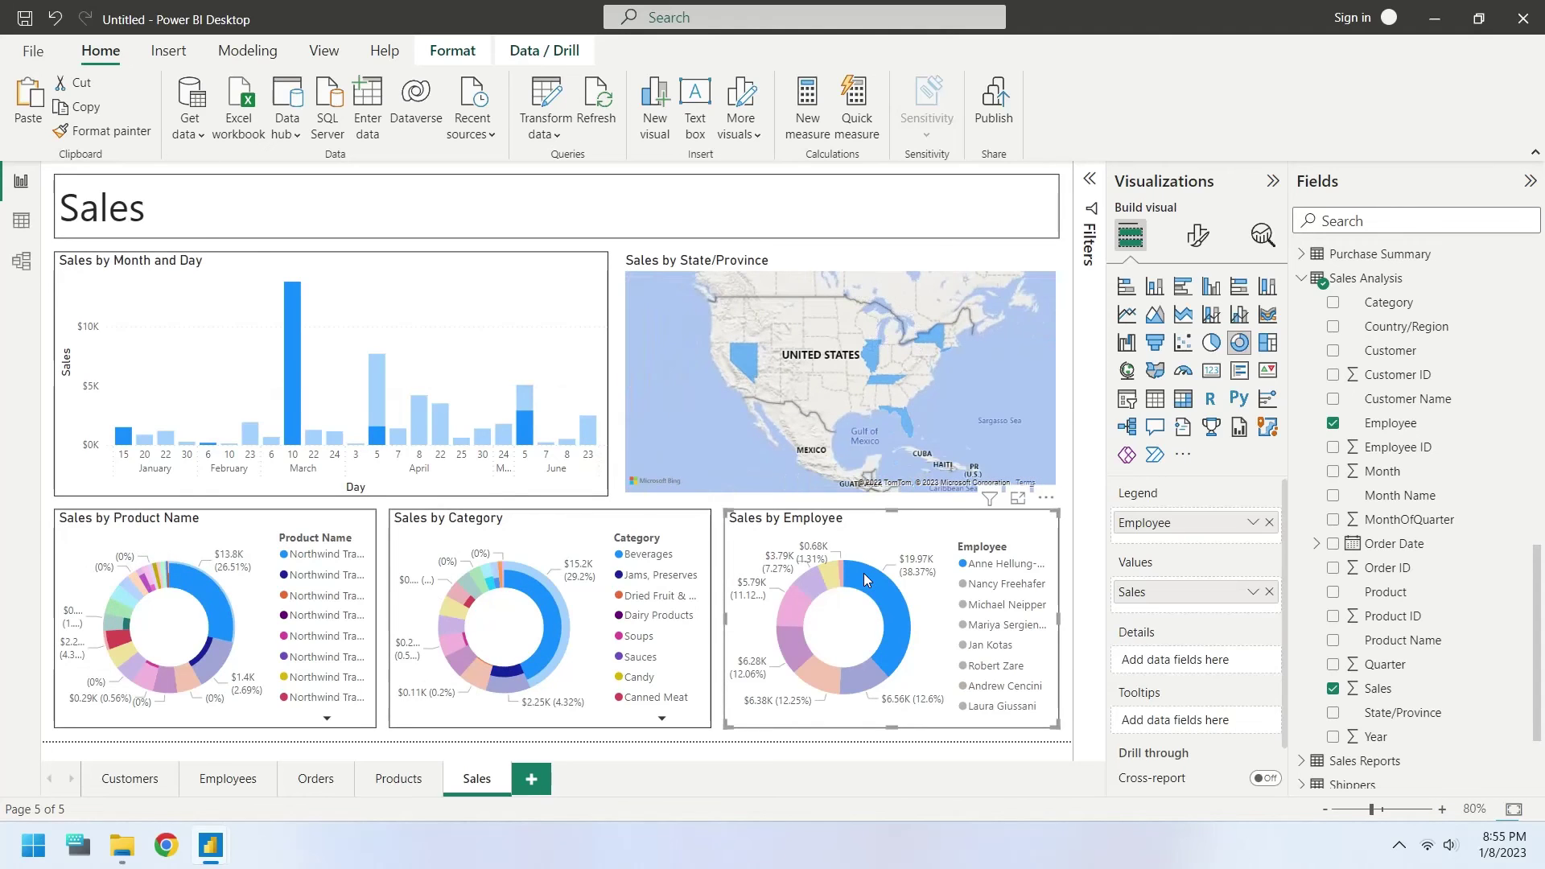
# Cross-filter the Sales page by several Sales by Category segments in turn, including Jams, Preserves, Soups and Candy.
pyautogui.click(511, 683)
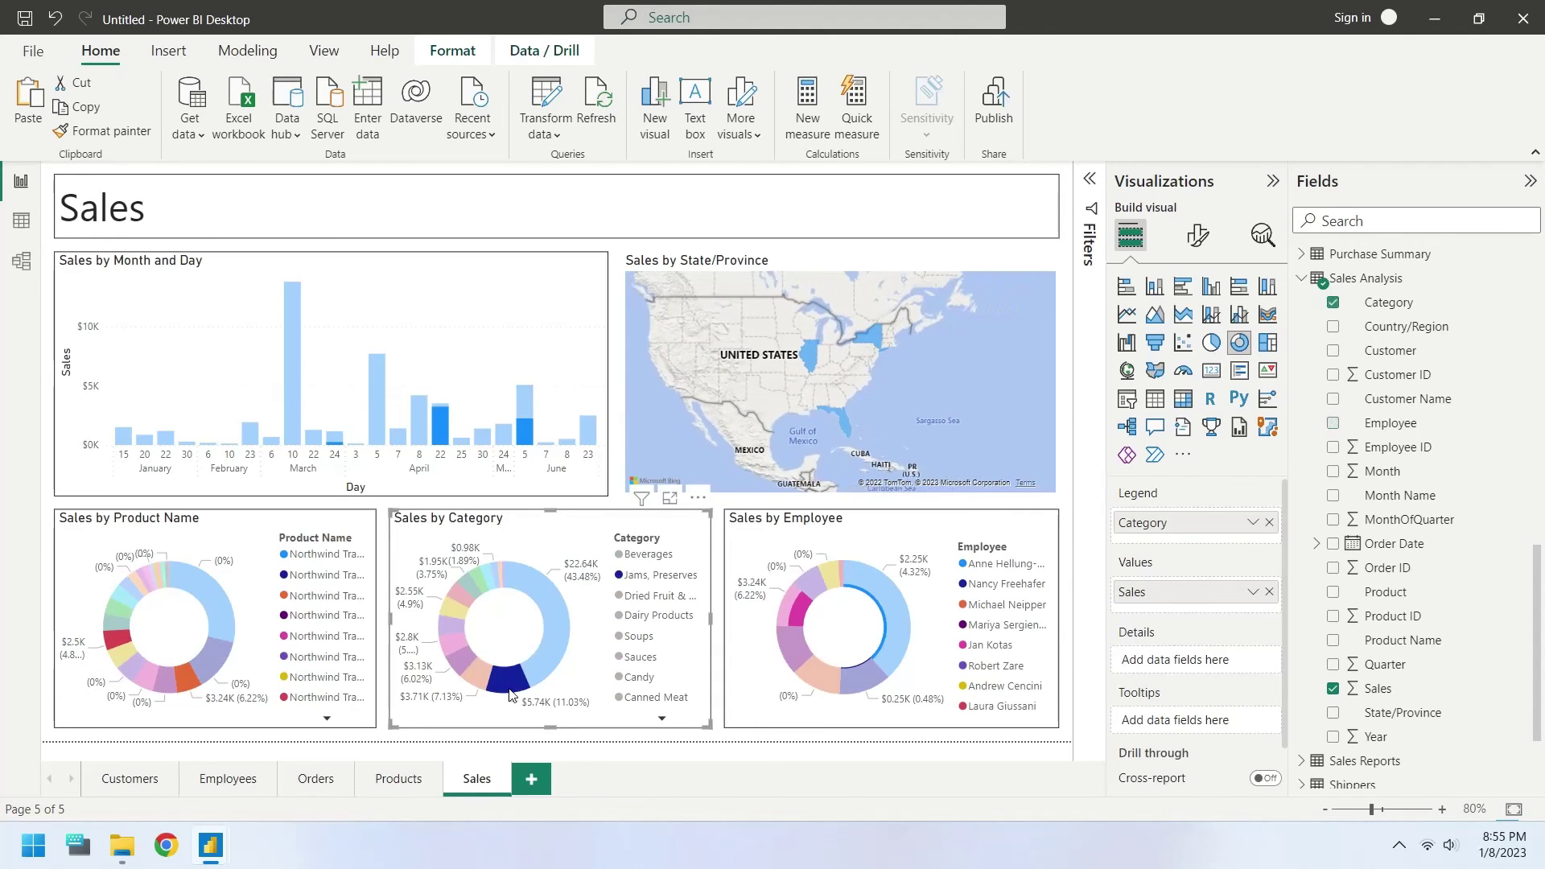
pyautogui.click(474, 671)
pyautogui.click(462, 645)
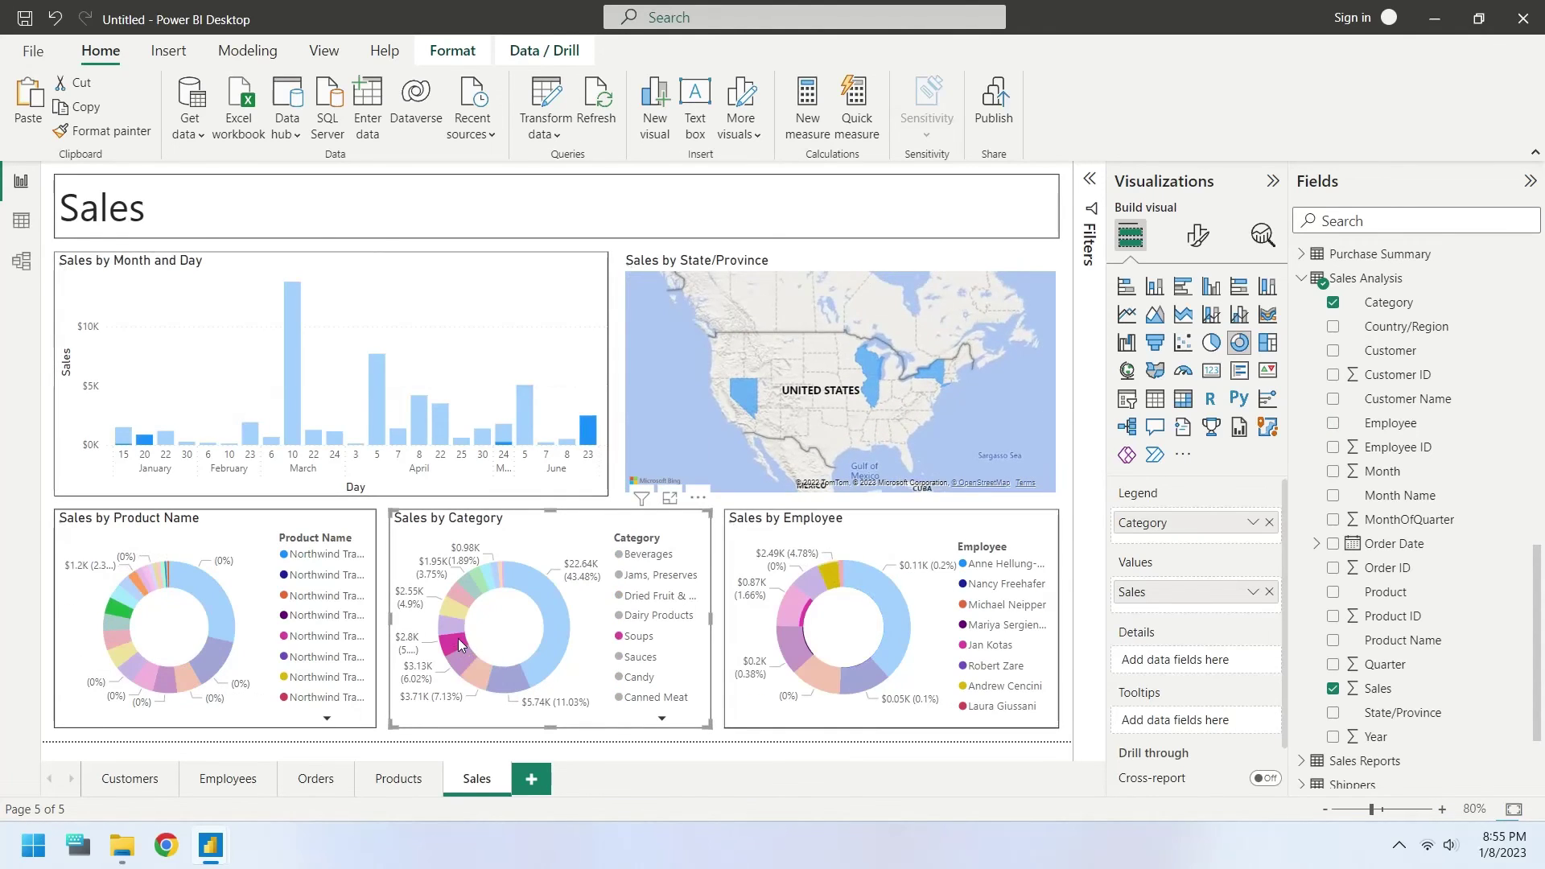
pyautogui.click(451, 610)
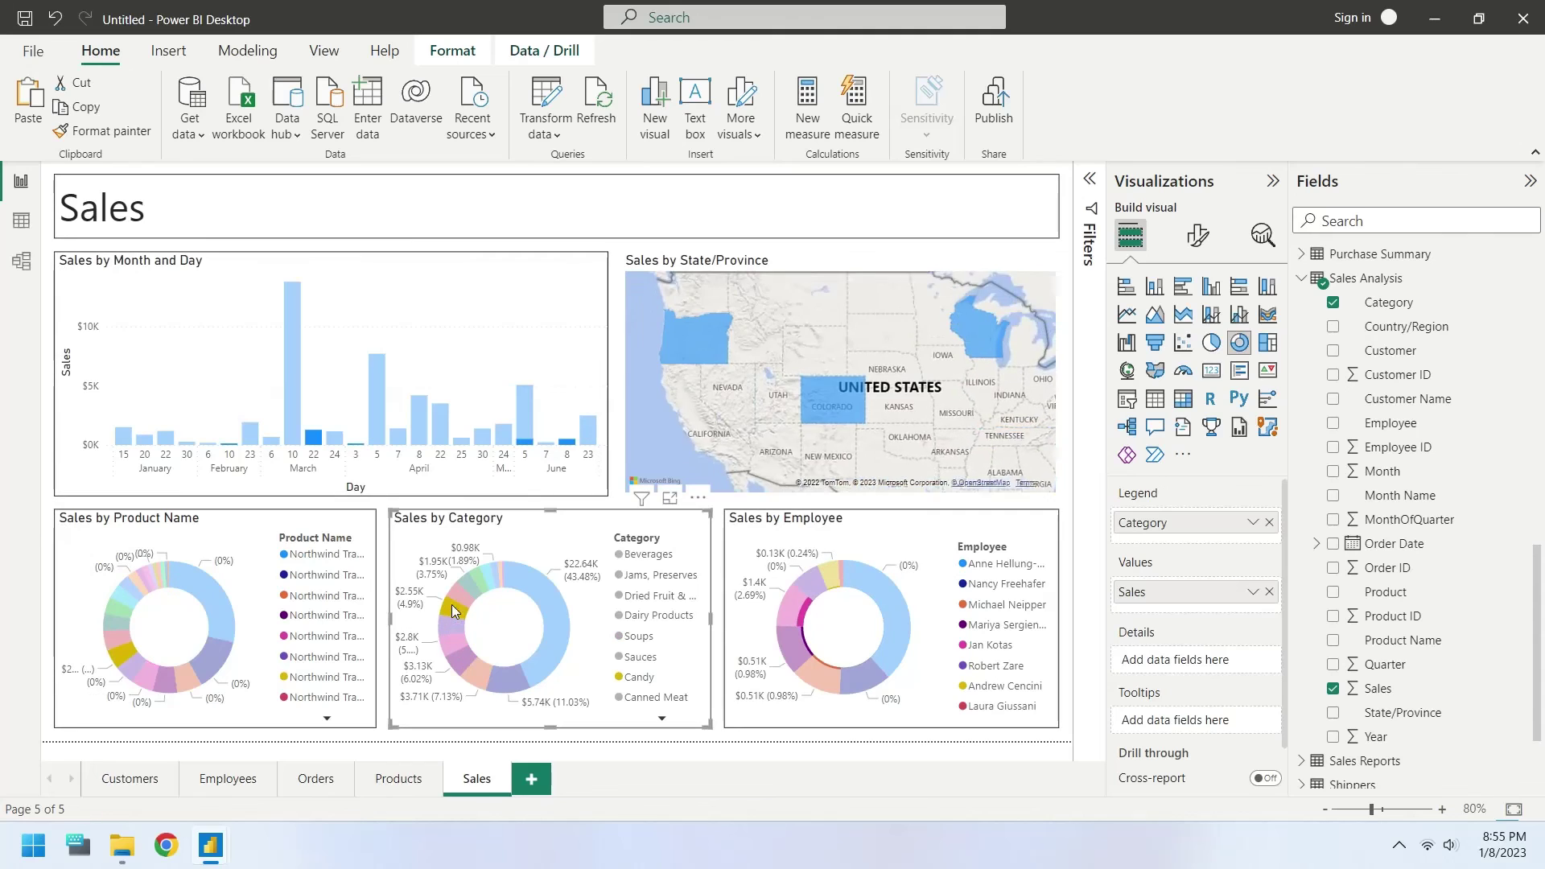
# Cross-filter the Sales page by several Sales by Product Name segments in turn and clear the selection.
pyautogui.click(215, 657)
pyautogui.click(215, 611)
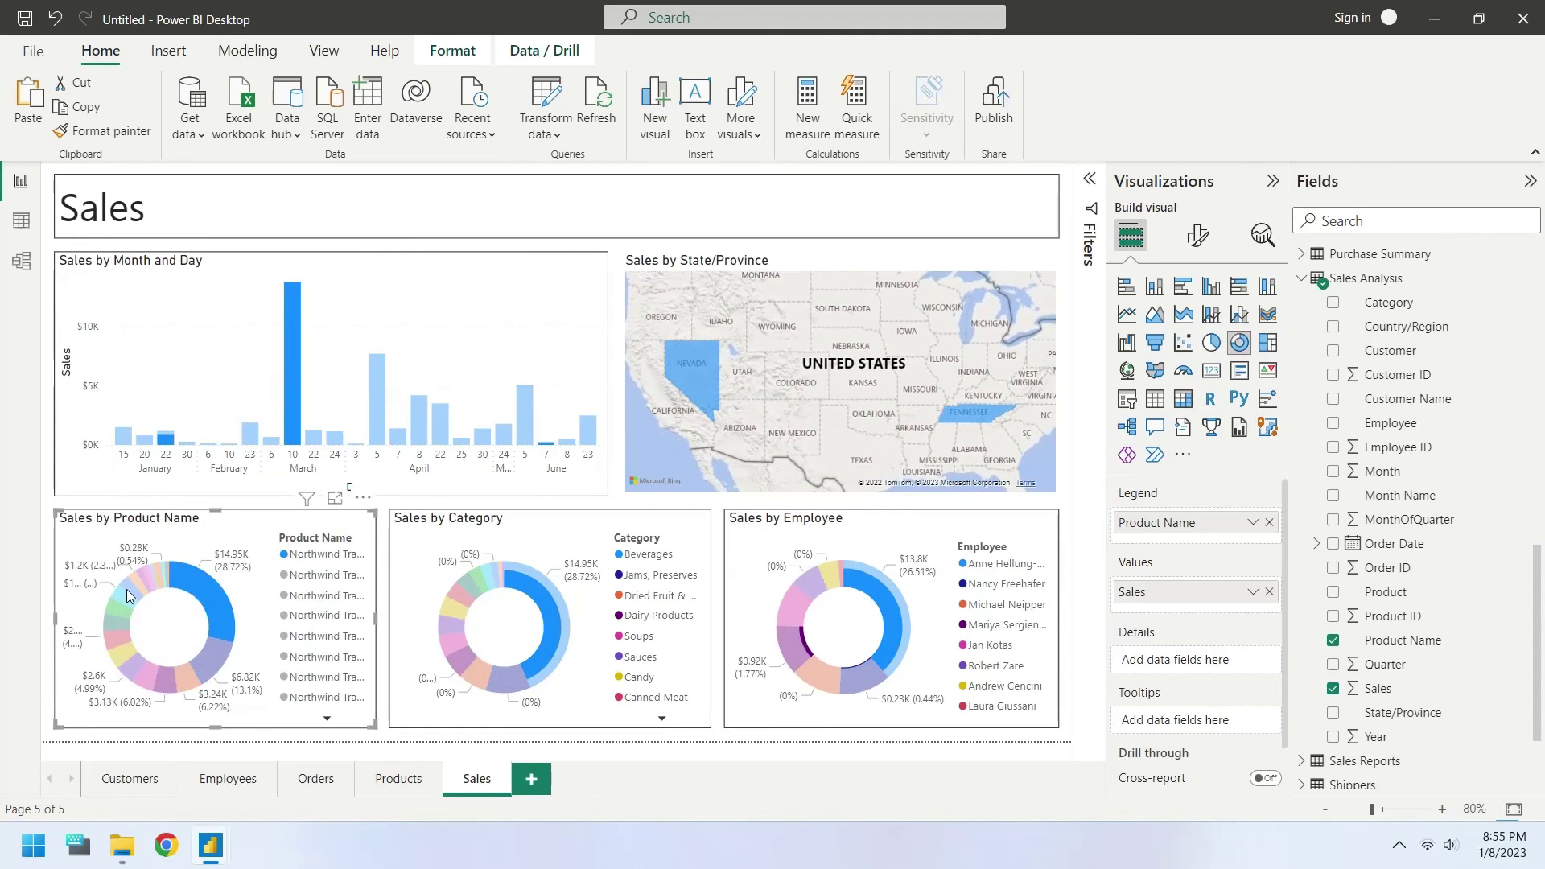
pyautogui.click(124, 648)
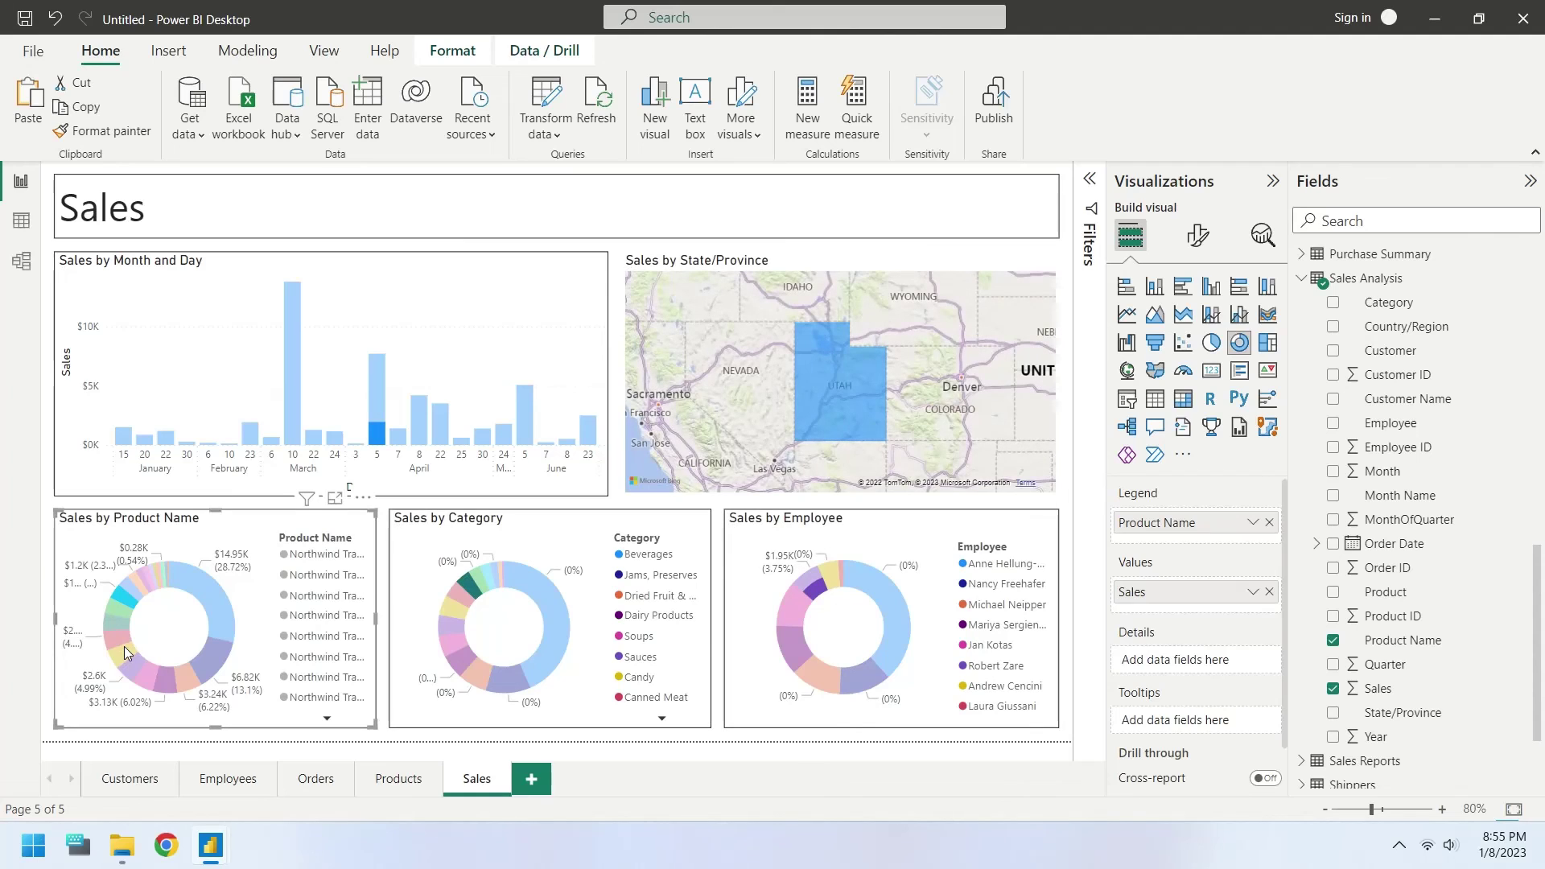
pyautogui.click(147, 666)
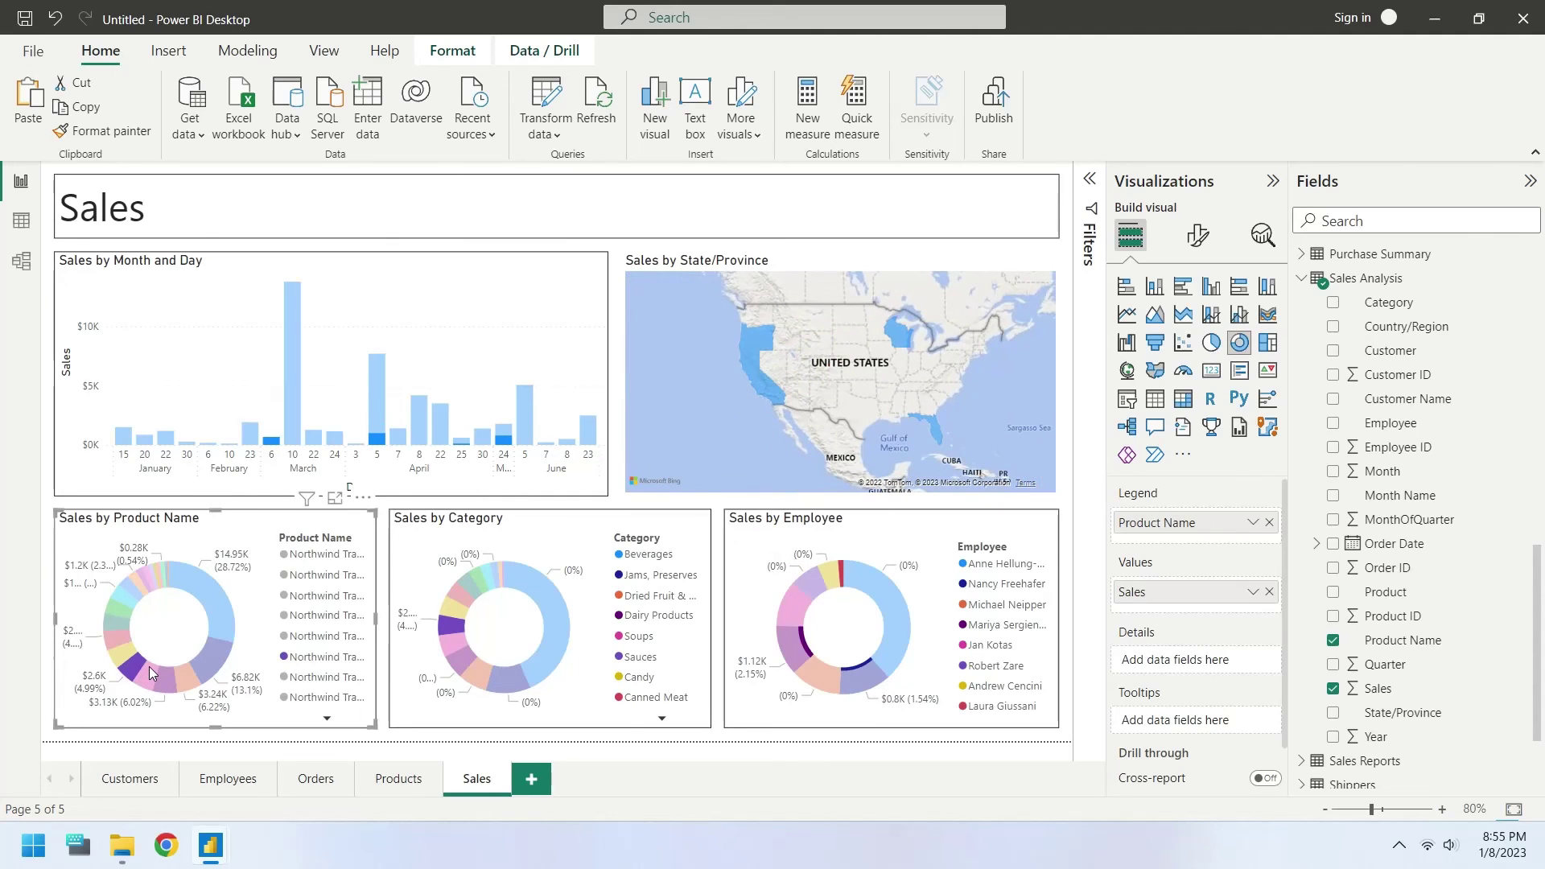
pyautogui.click(543, 617)
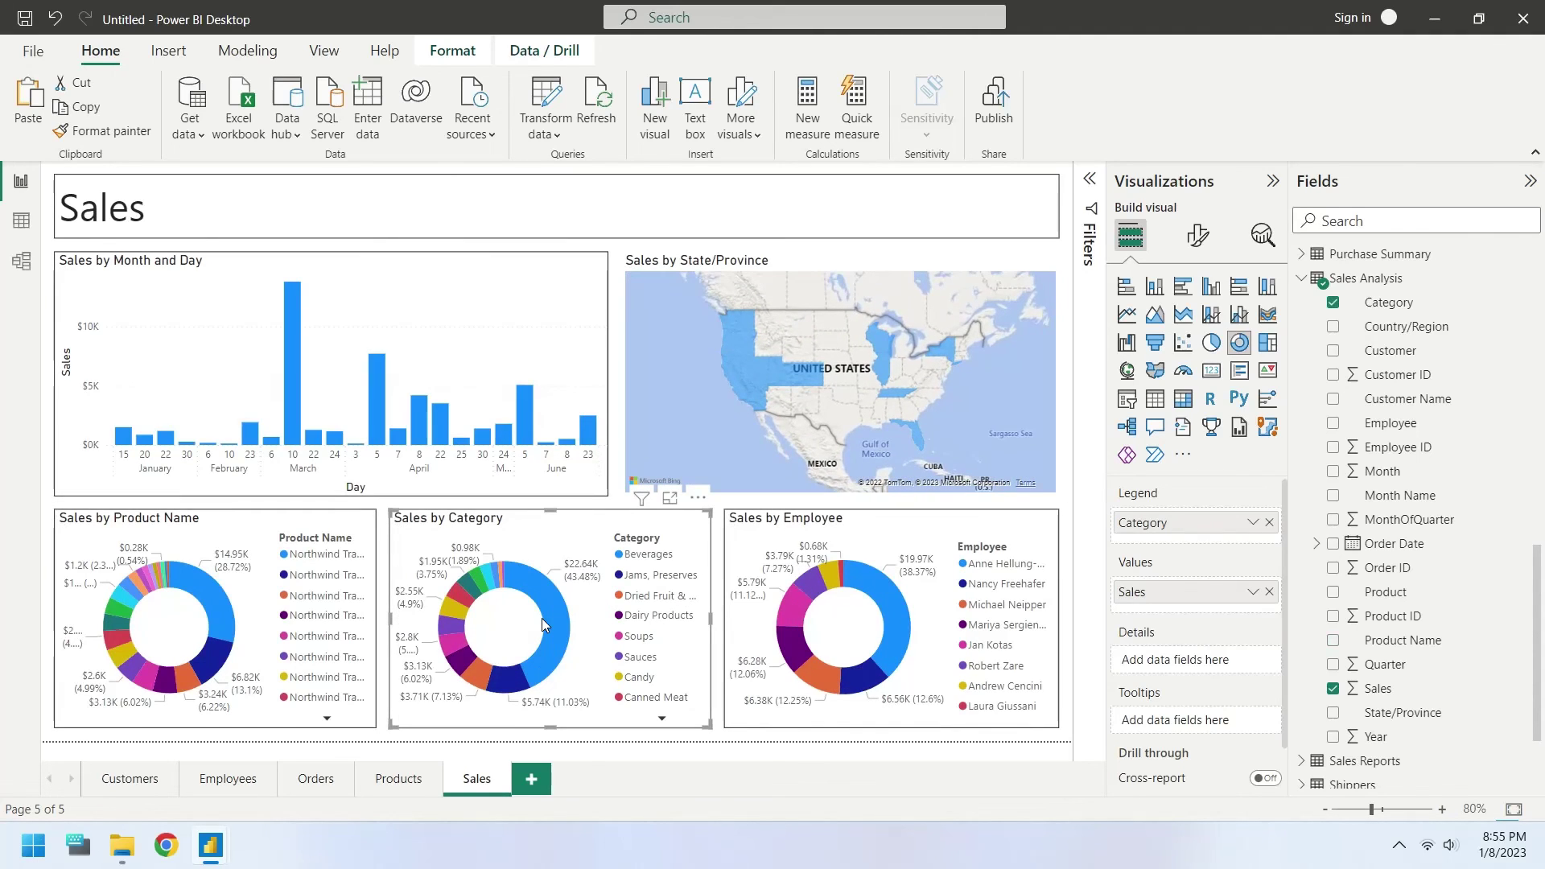
# Open the Products page, highlight several bars of the Order Quantity by Employee chart in turn and clear the selection.
pyautogui.click(392, 782)
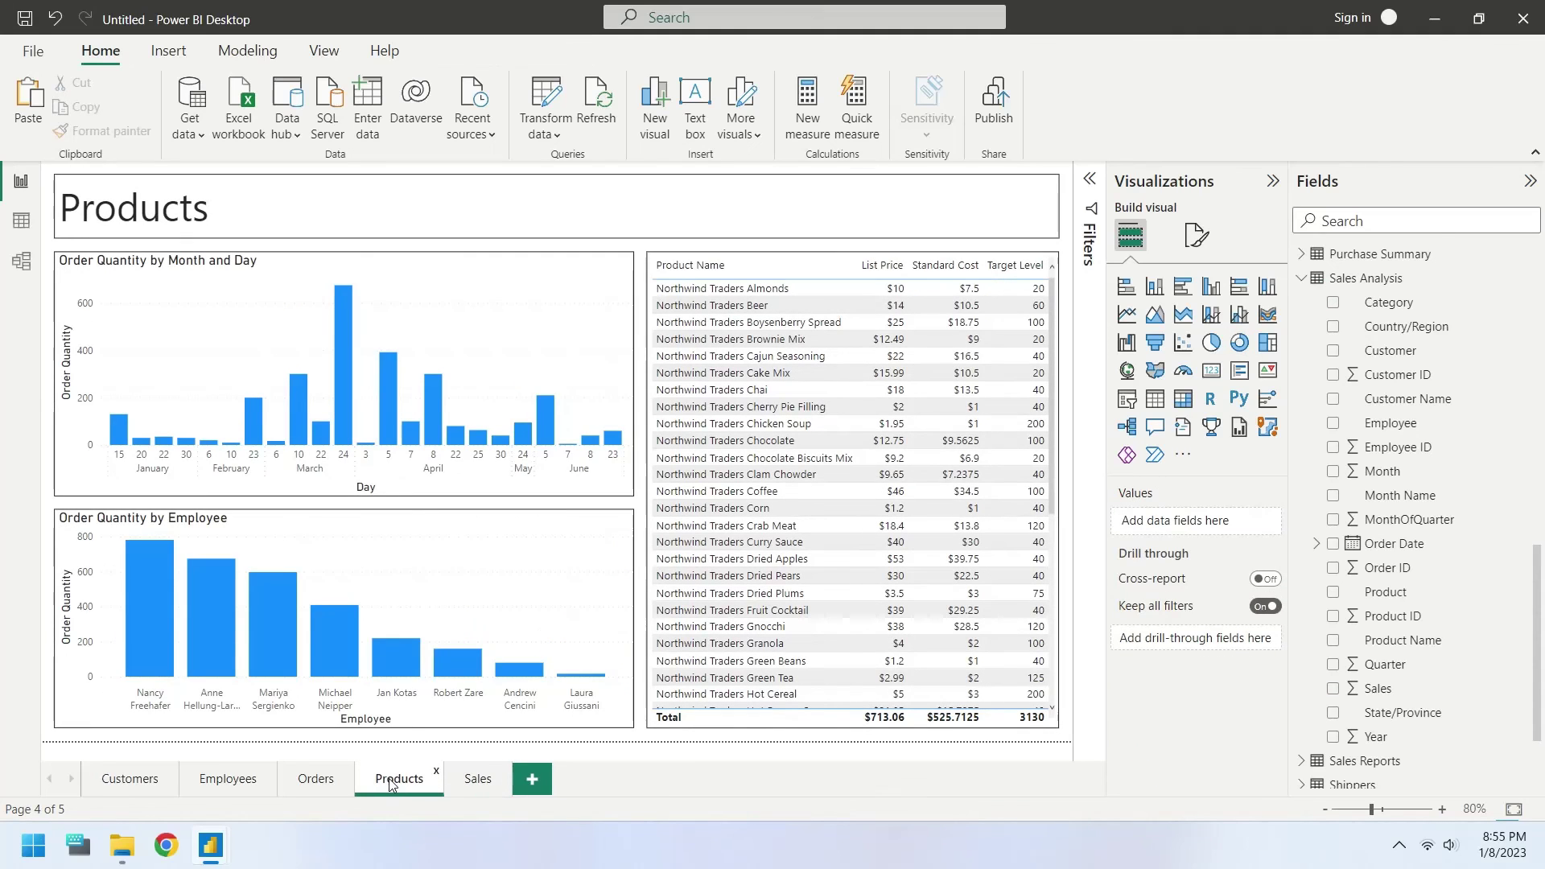
pyautogui.click(341, 653)
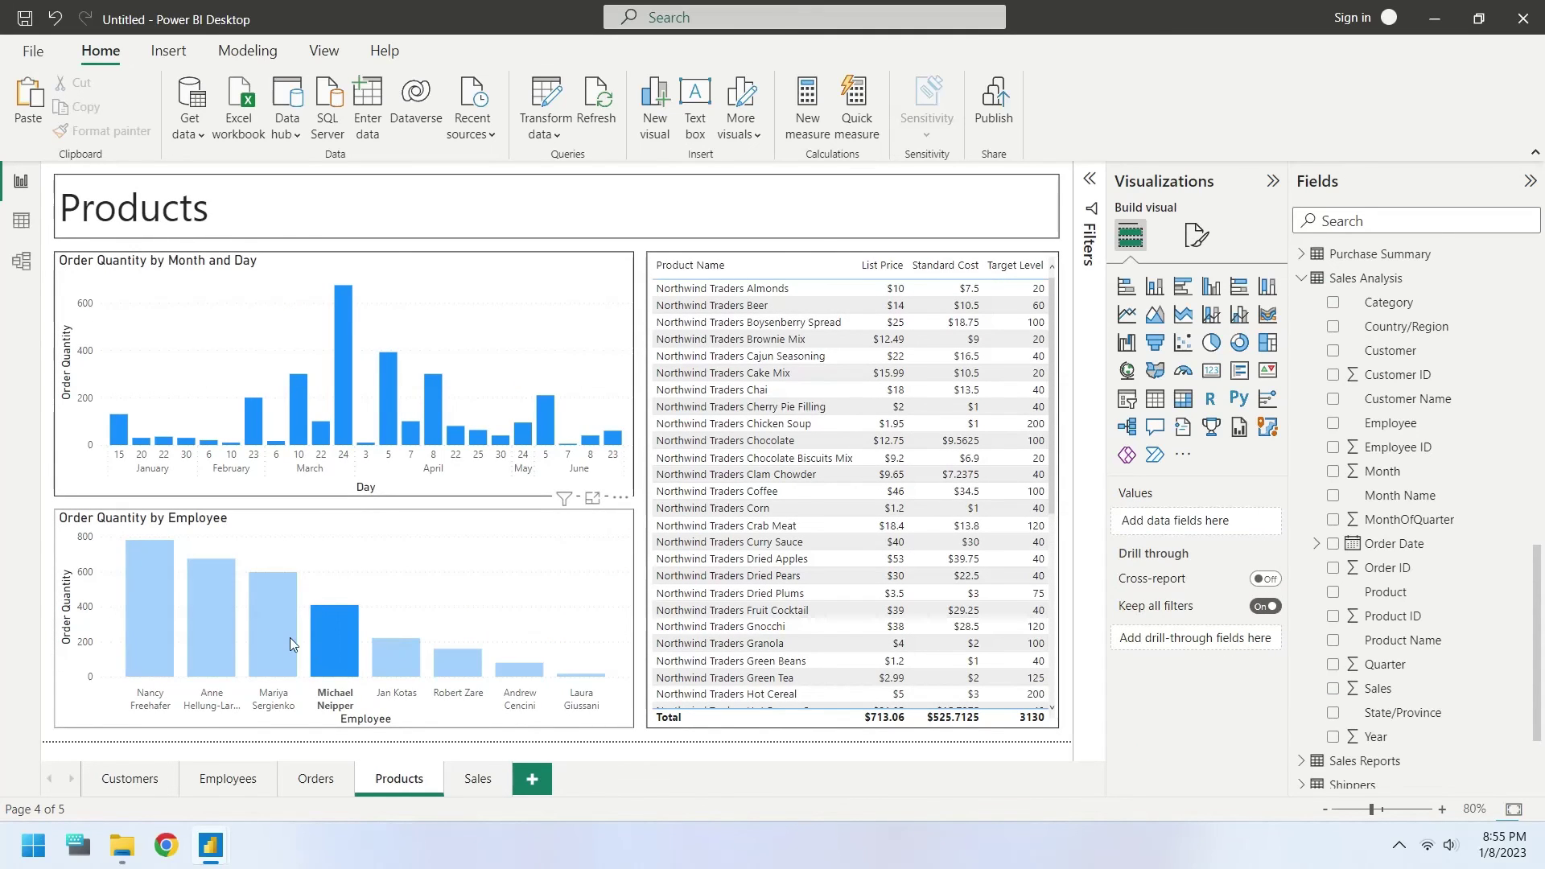
pyautogui.click(263, 631)
pyautogui.click(201, 618)
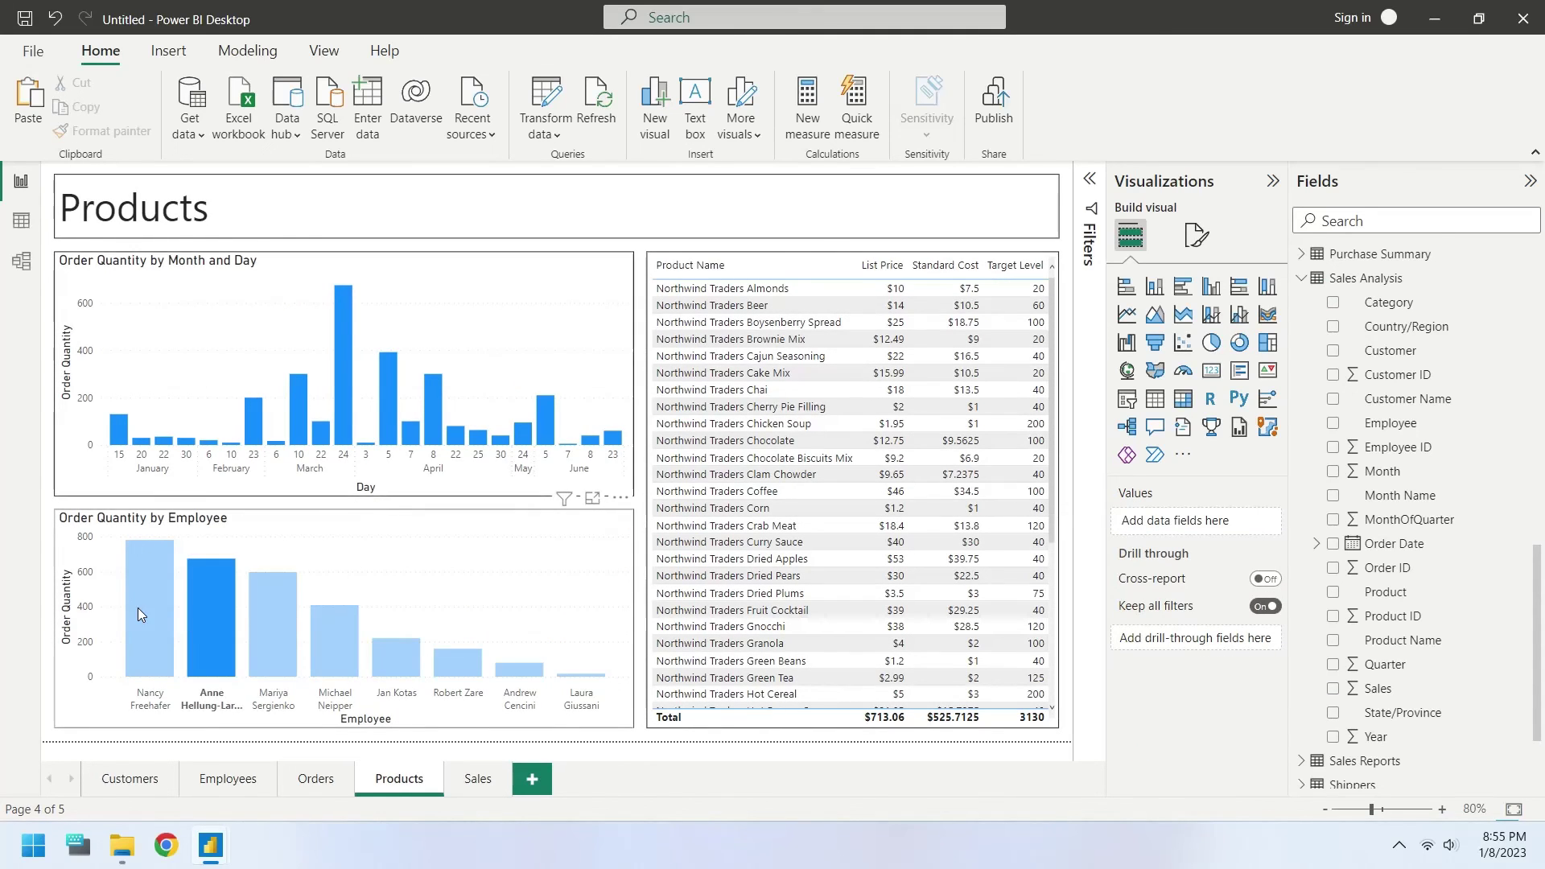
pyautogui.click(137, 607)
pyautogui.click(241, 643)
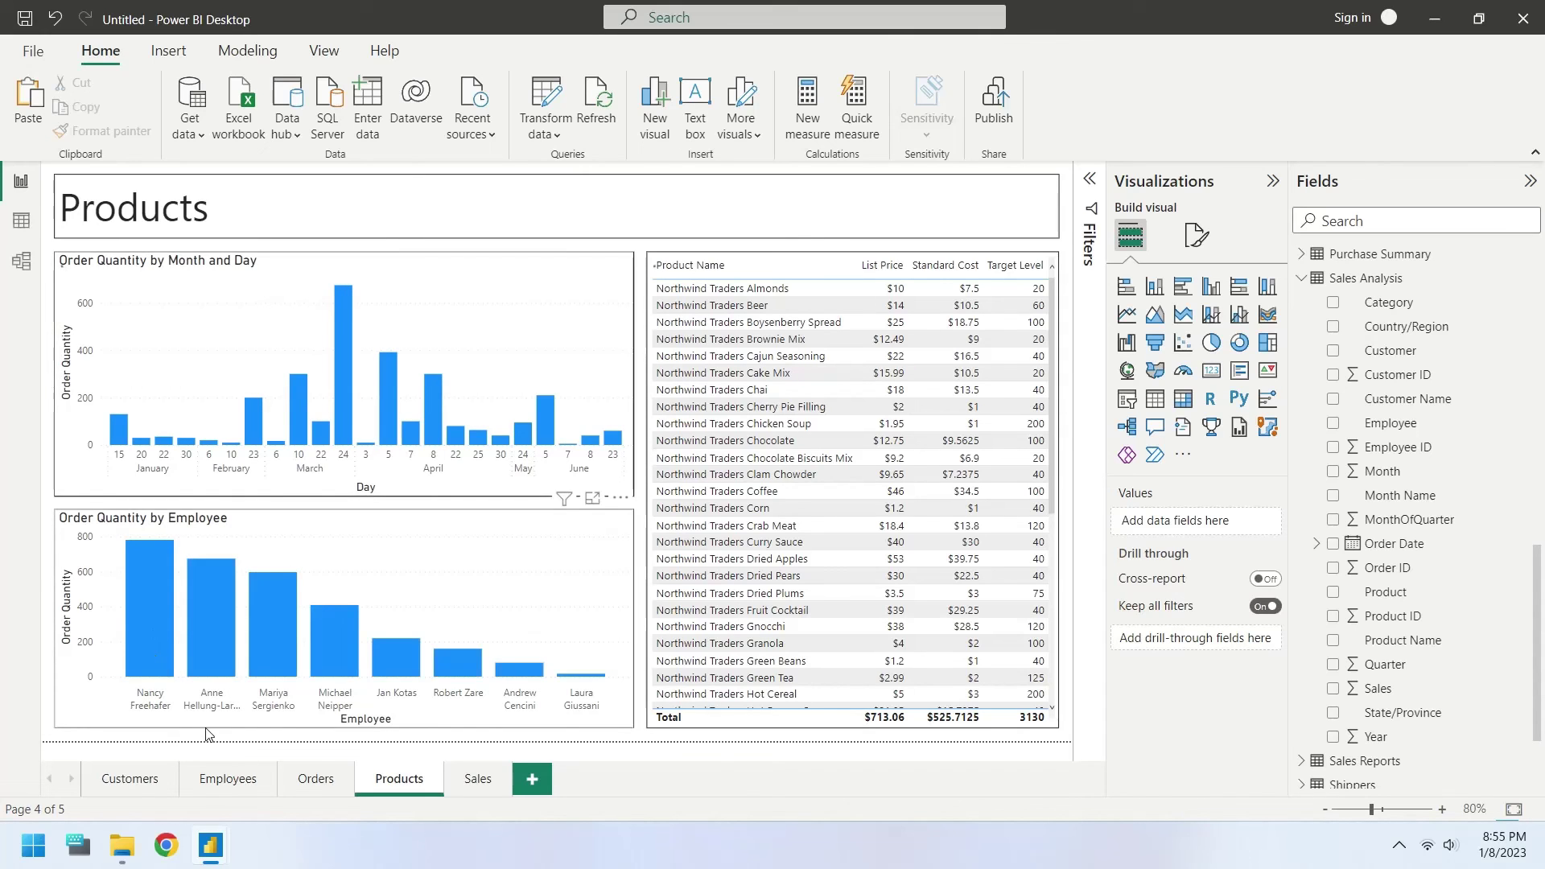
# Open the Orders page, highlight segments of the Number of Orders by Payment Type donut and clear the selection.
pyautogui.click(313, 784)
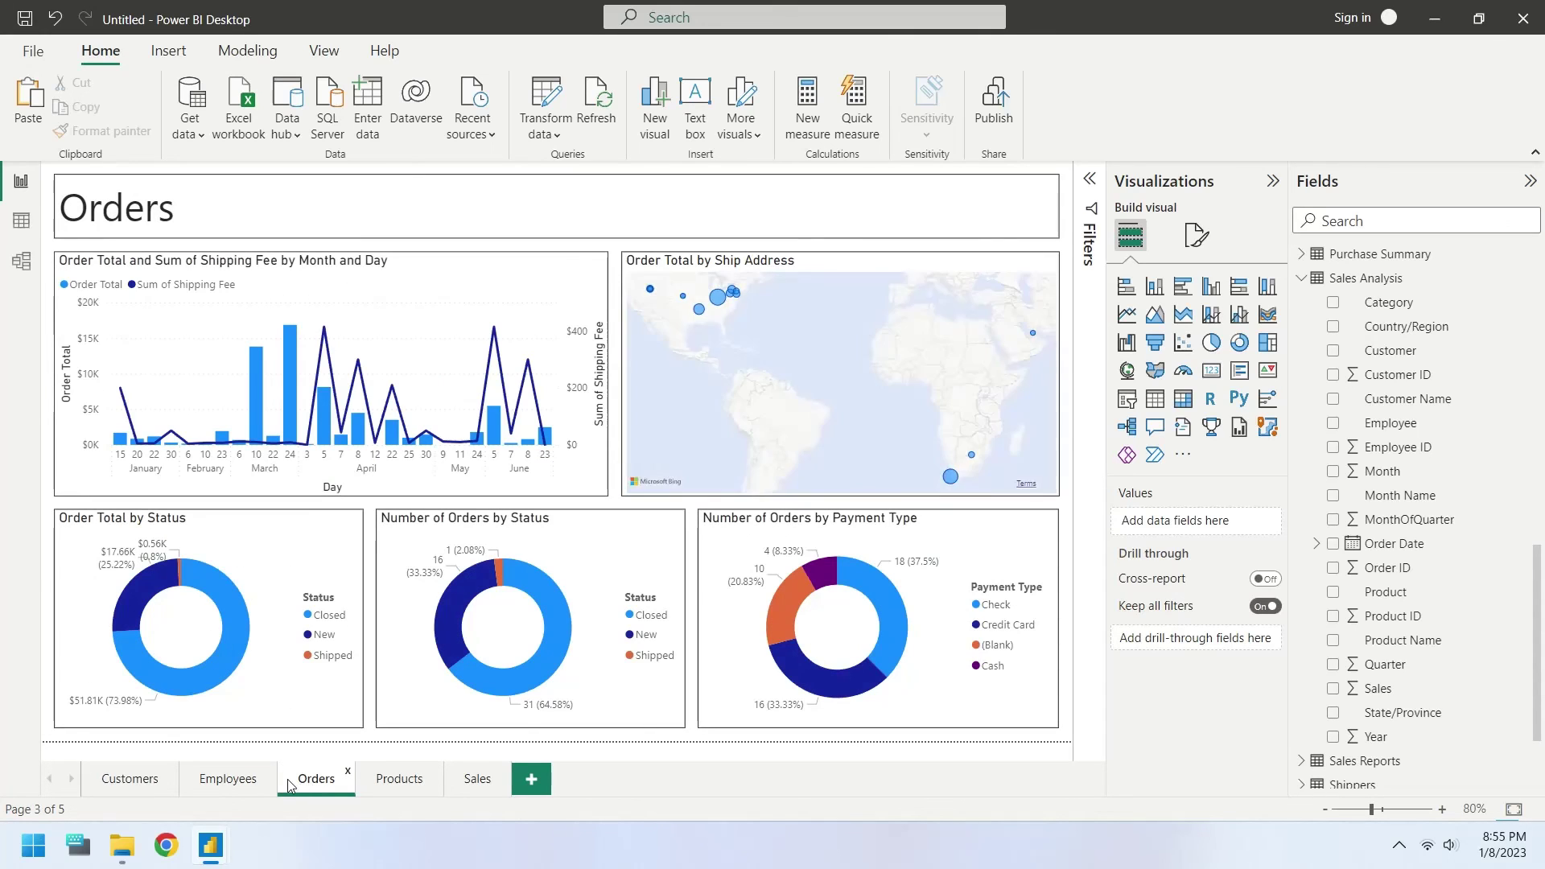
pyautogui.click(889, 630)
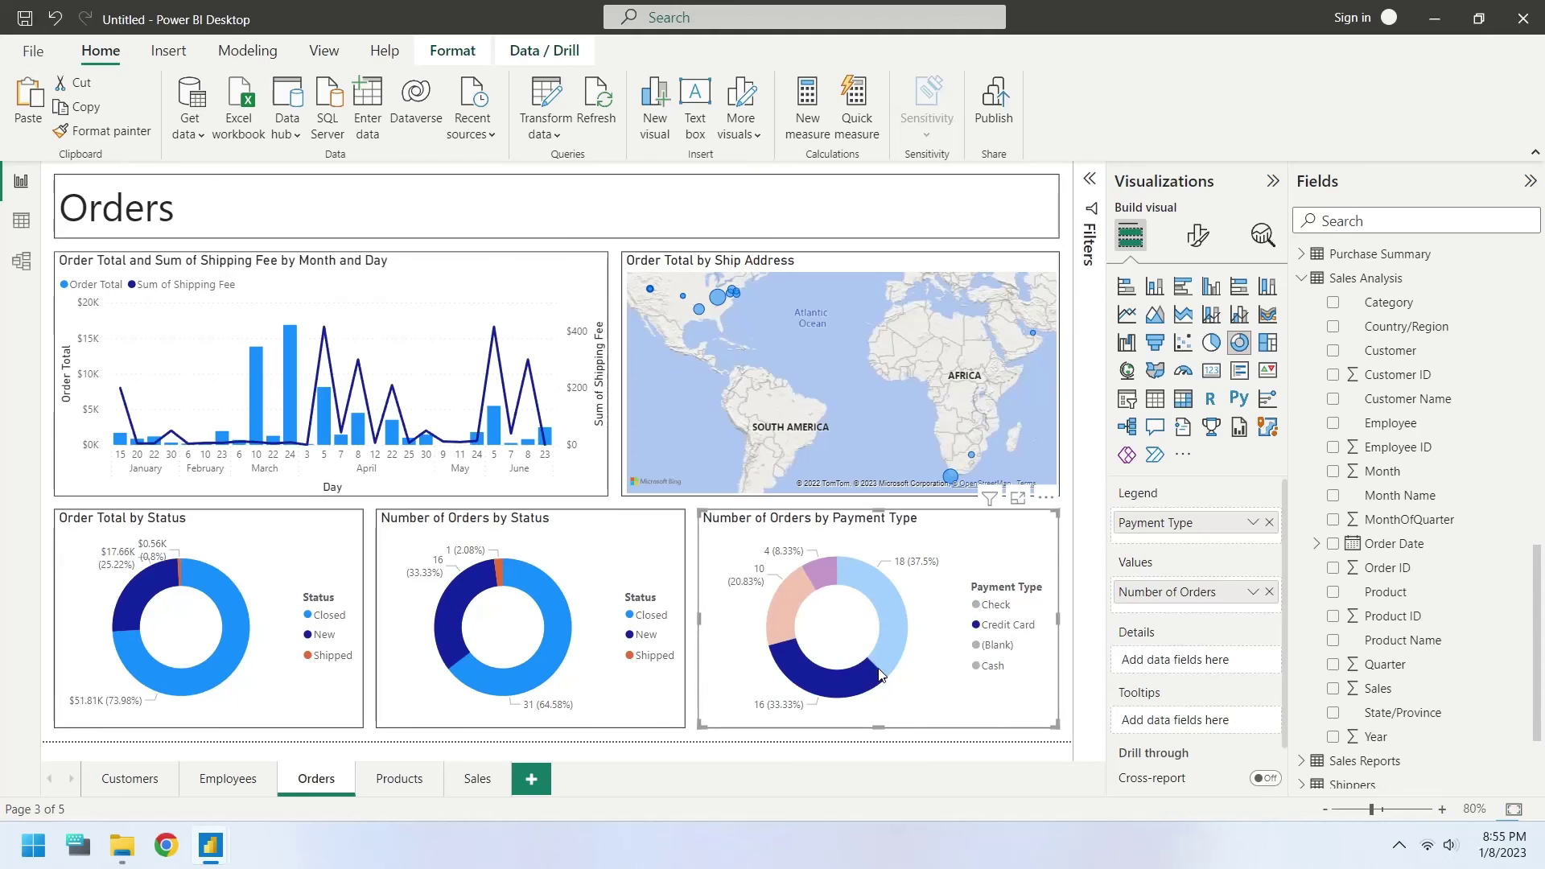
pyautogui.click(891, 659)
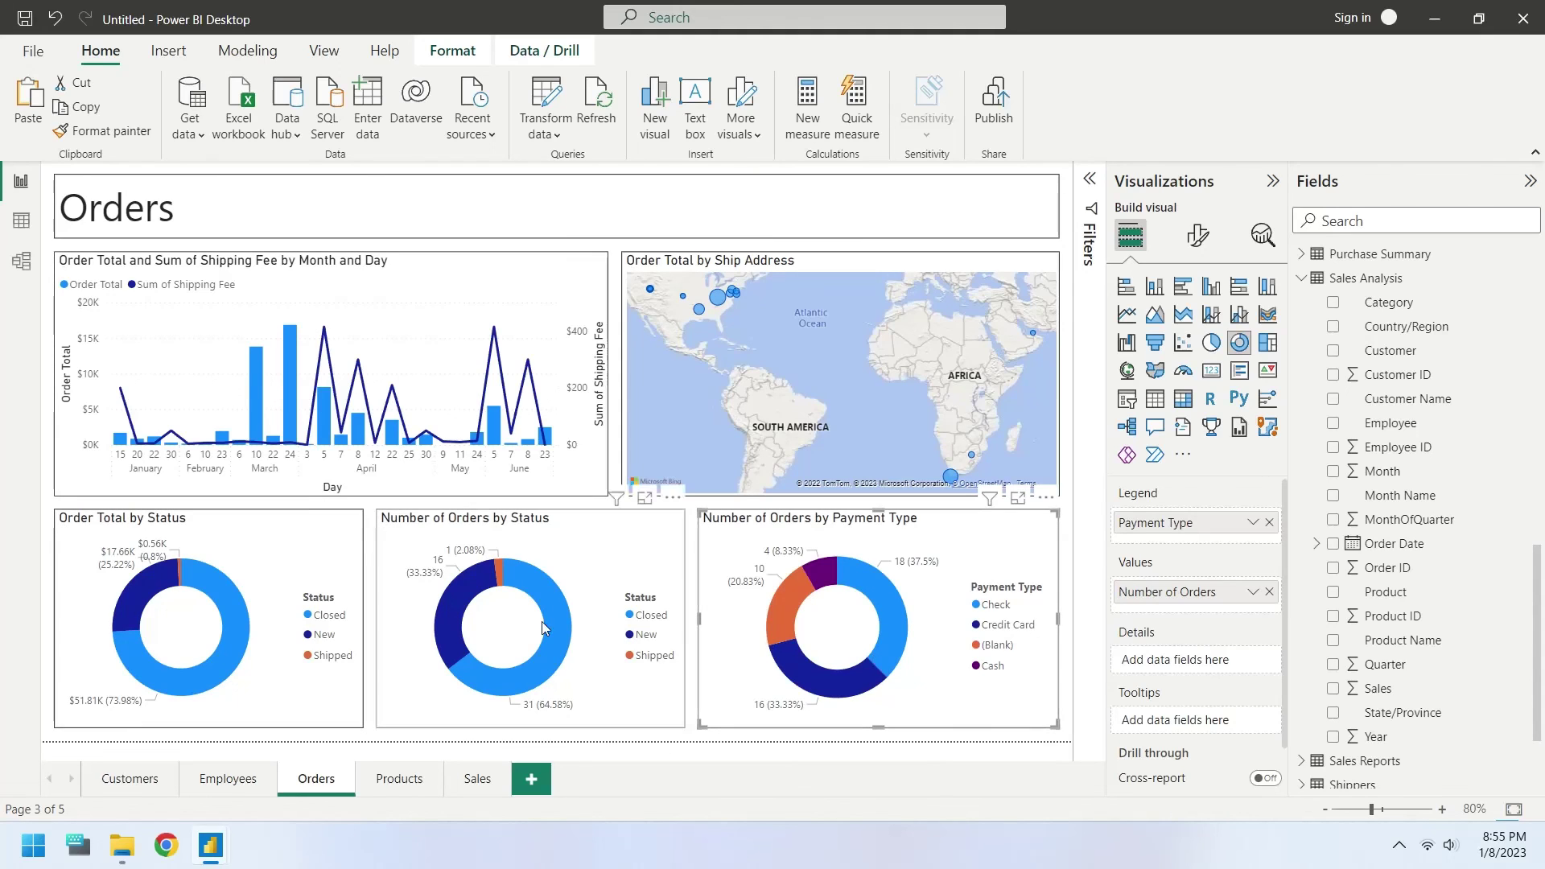
# Cross-filter the Orders page through the Number of Orders by Status and Order Total by Status donuts, then clear the filter.
pyautogui.click(470, 591)
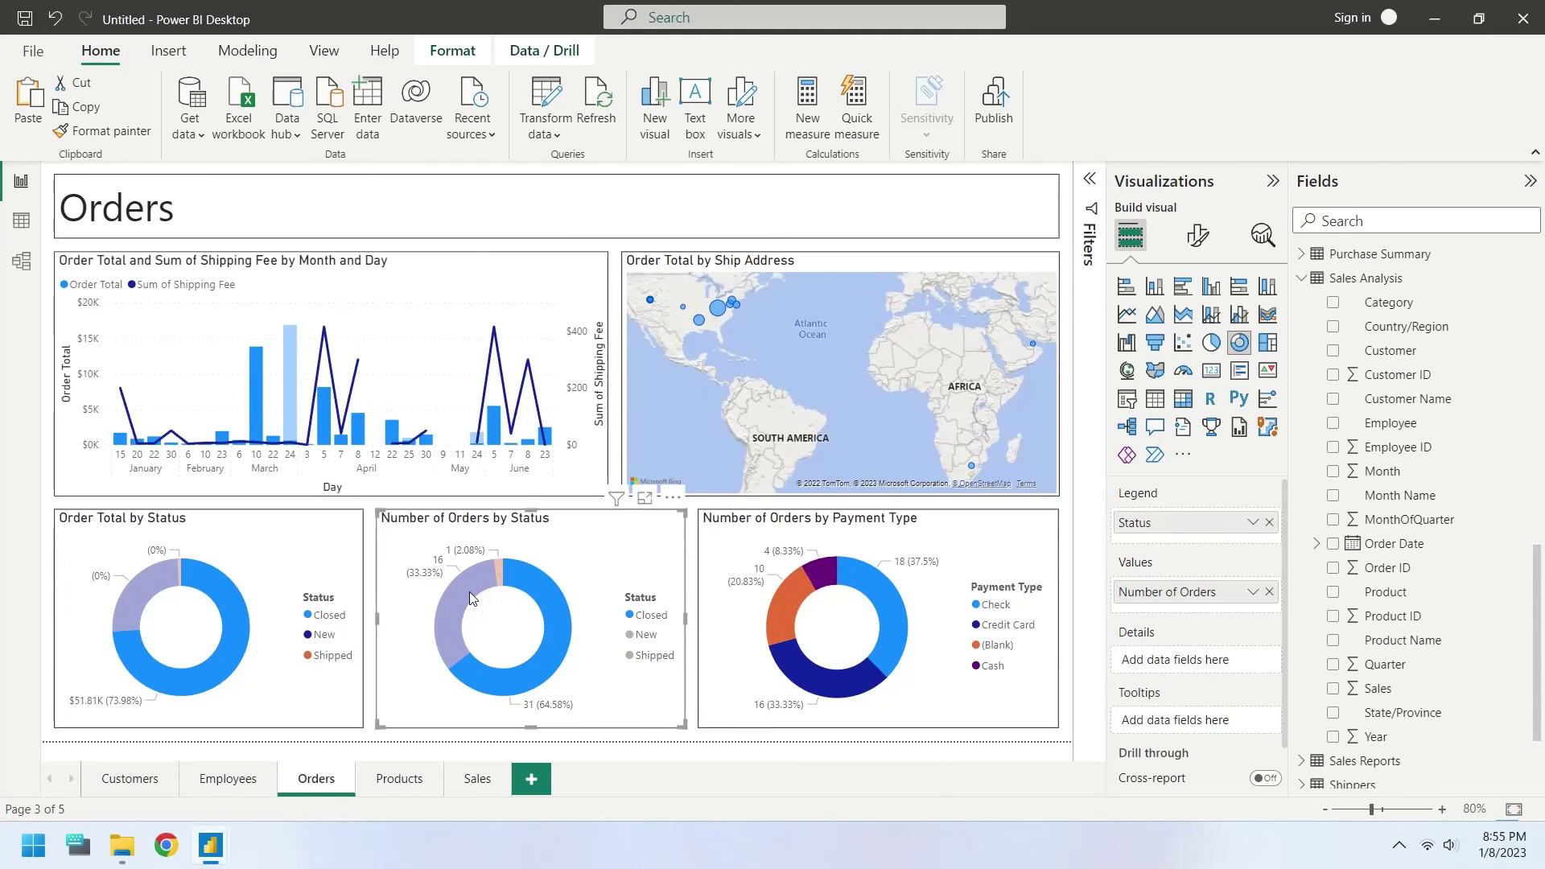
pyautogui.click(520, 585)
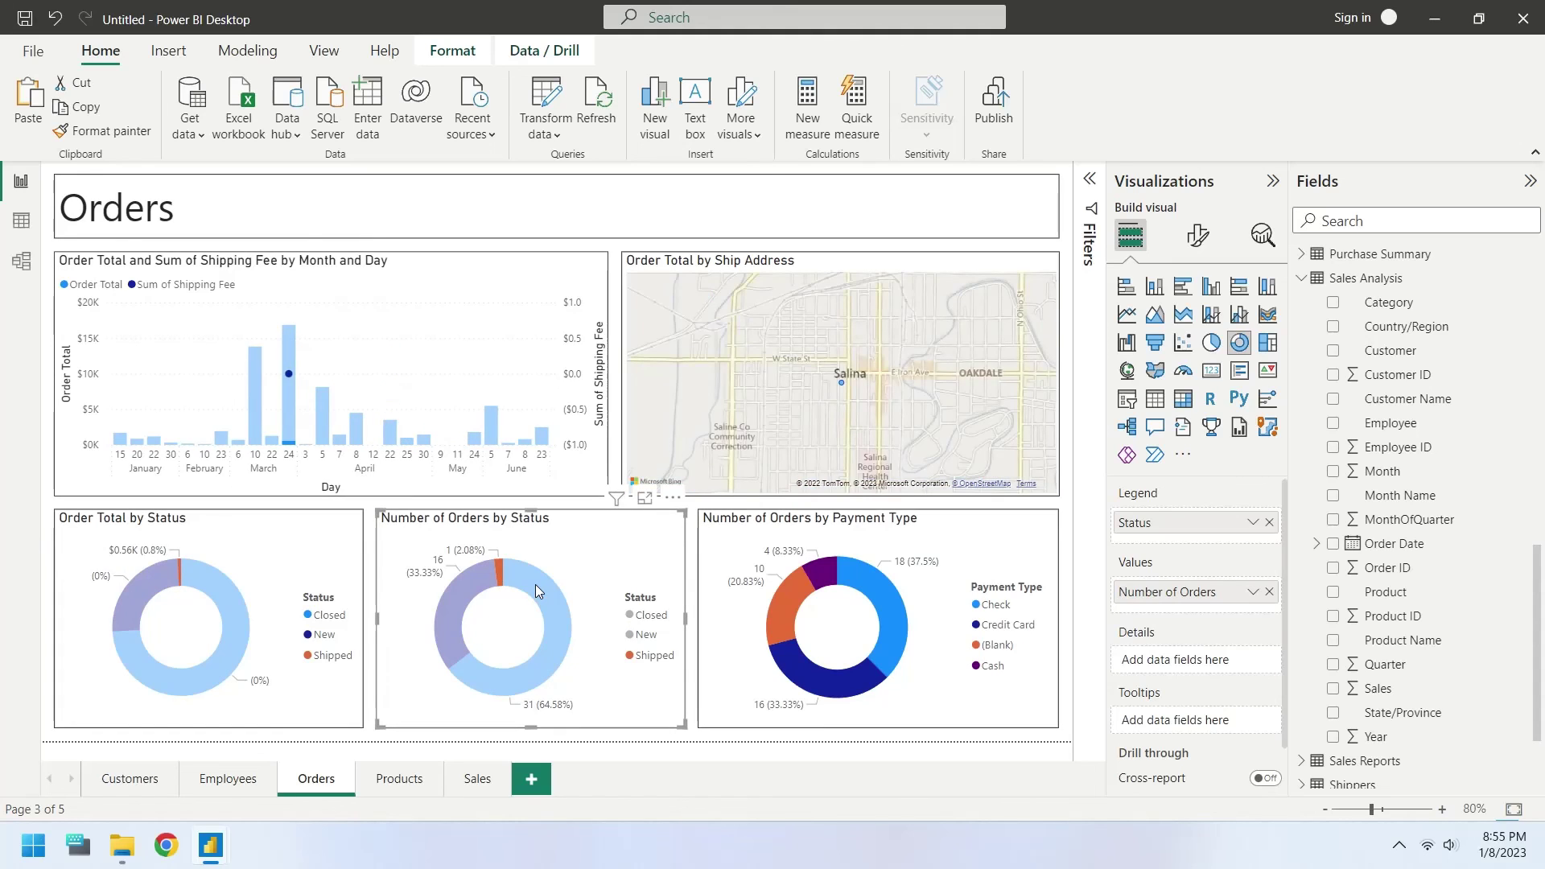
pyautogui.click(542, 624)
pyautogui.click(228, 583)
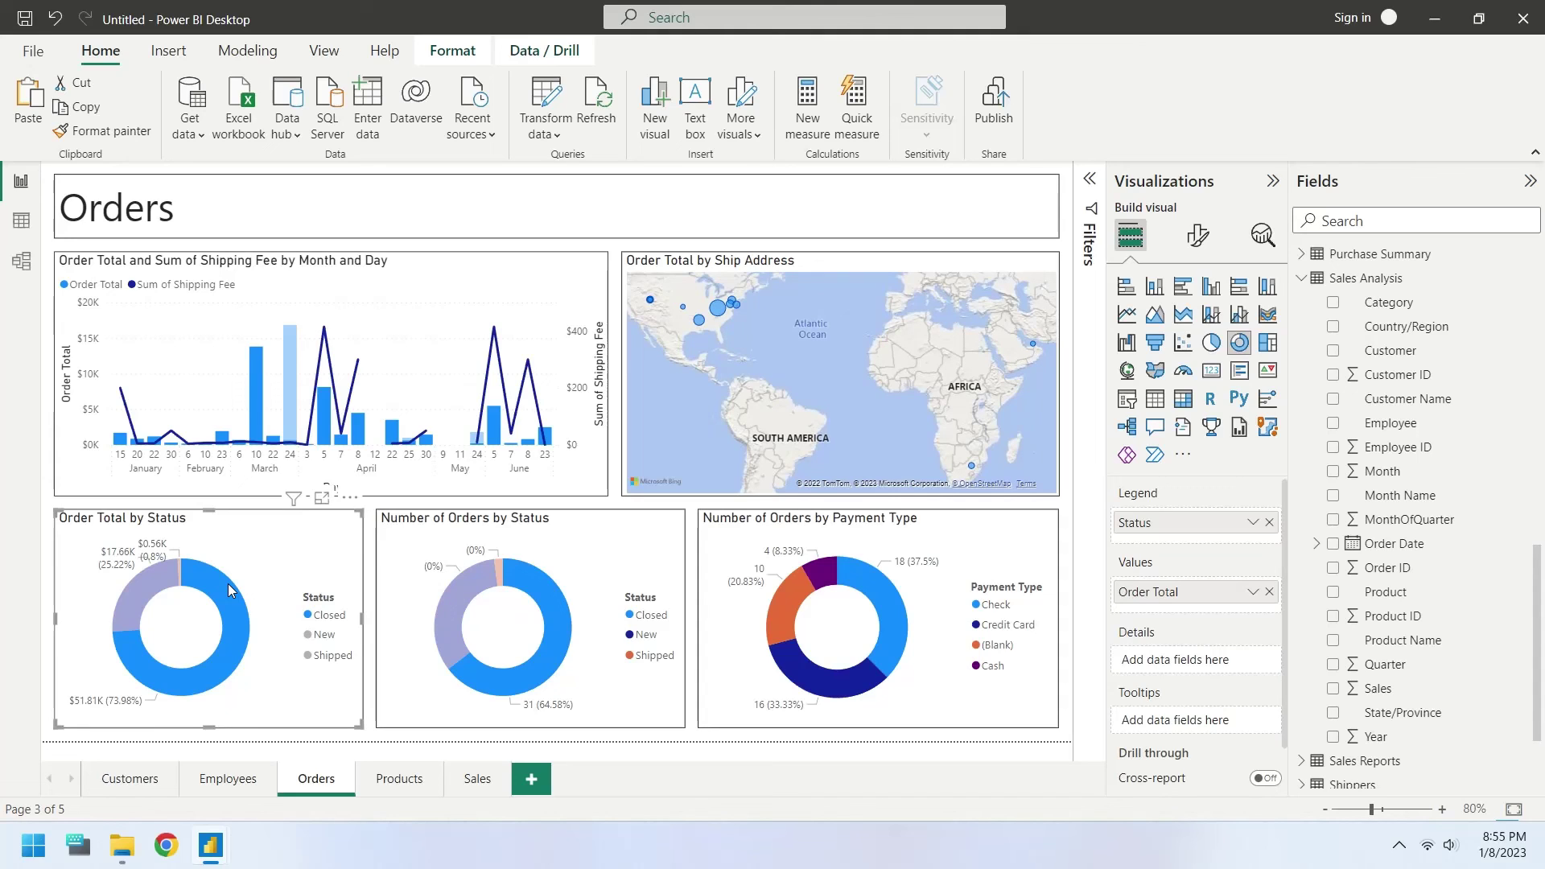
pyautogui.click(228, 582)
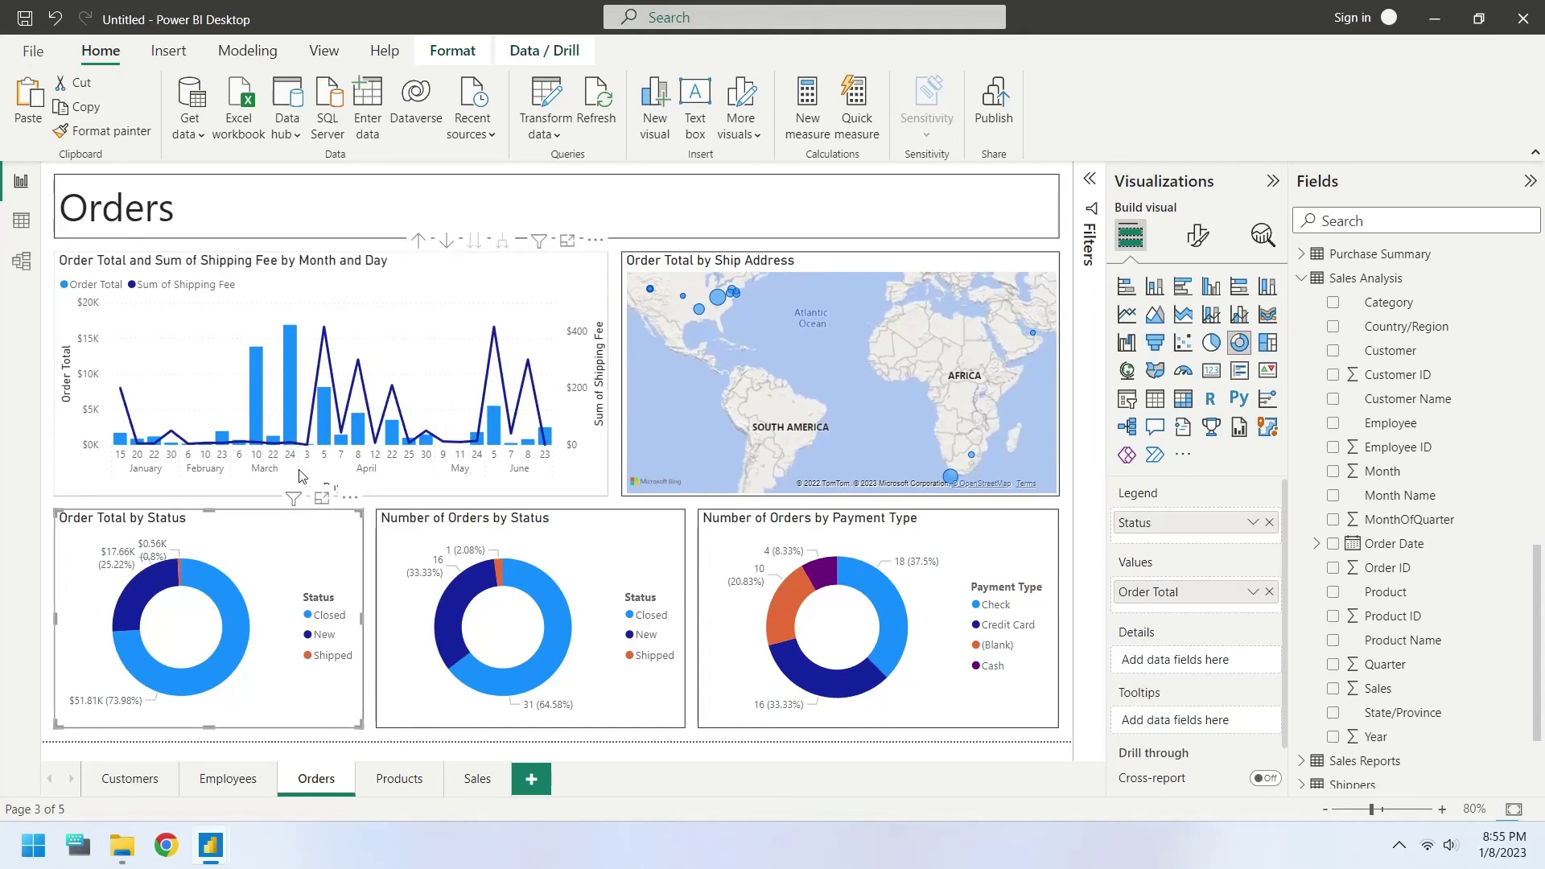
# Open the Employees page, cross-filter it by each segment of the Job Title donut in turn and clear the selection.
pyautogui.click(228, 778)
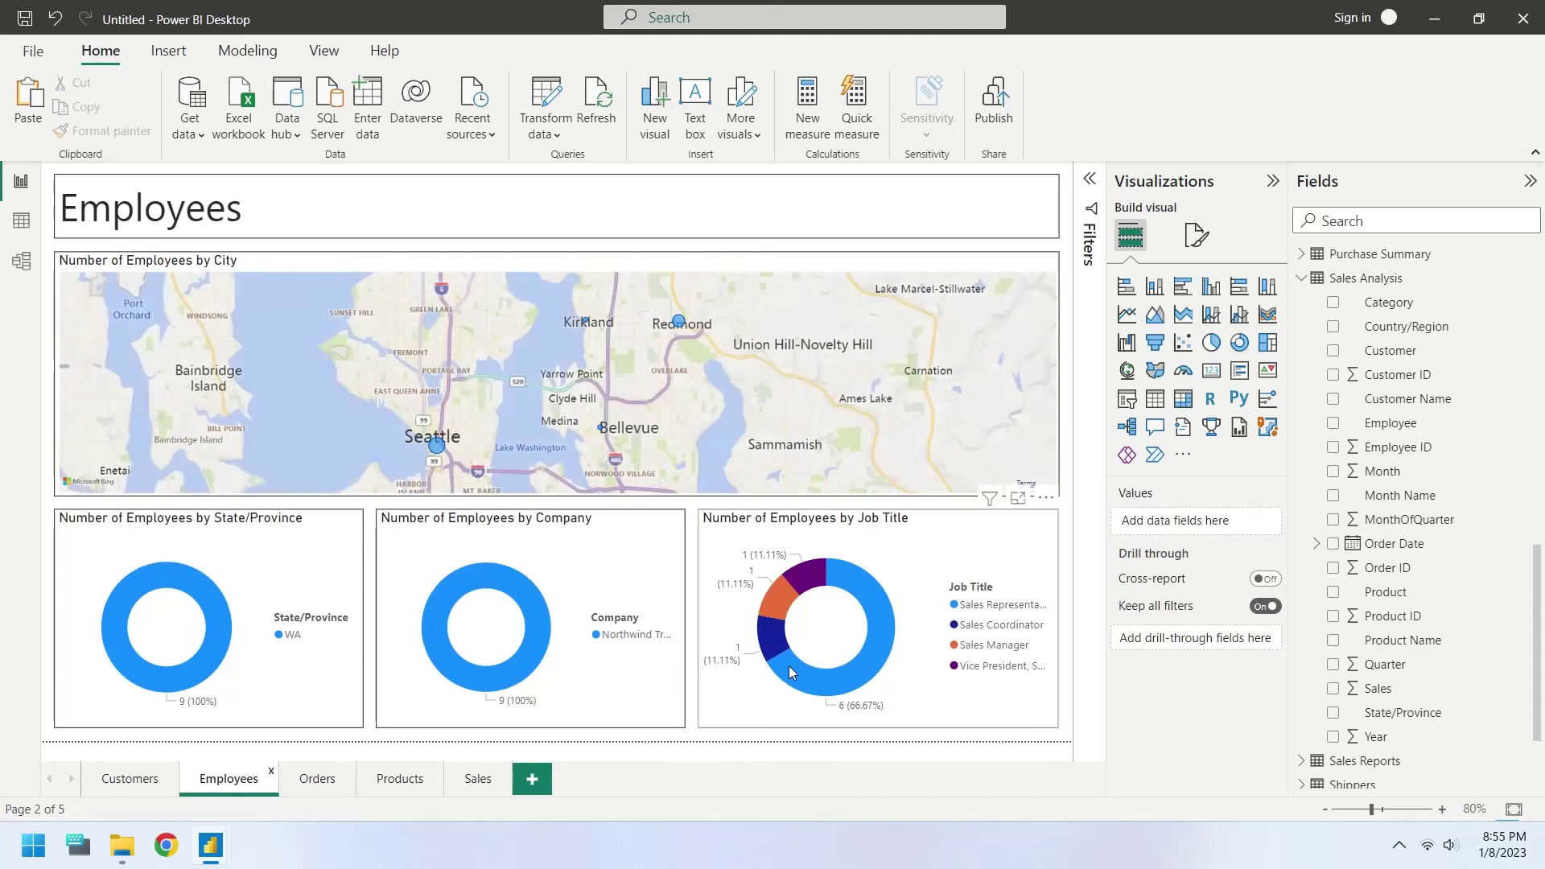
pyautogui.click(835, 686)
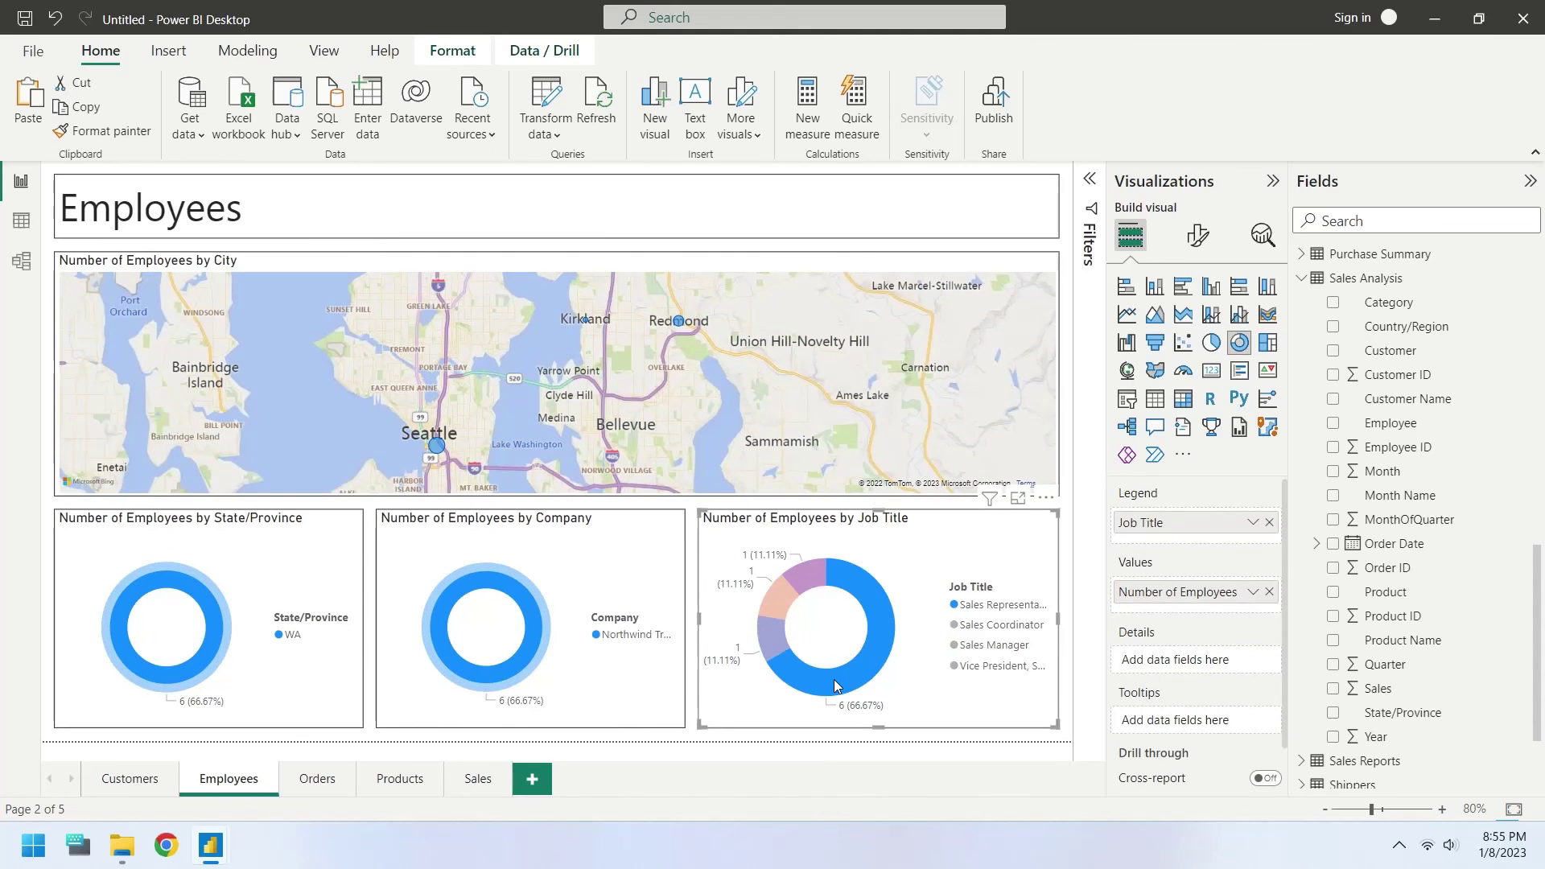
pyautogui.click(764, 649)
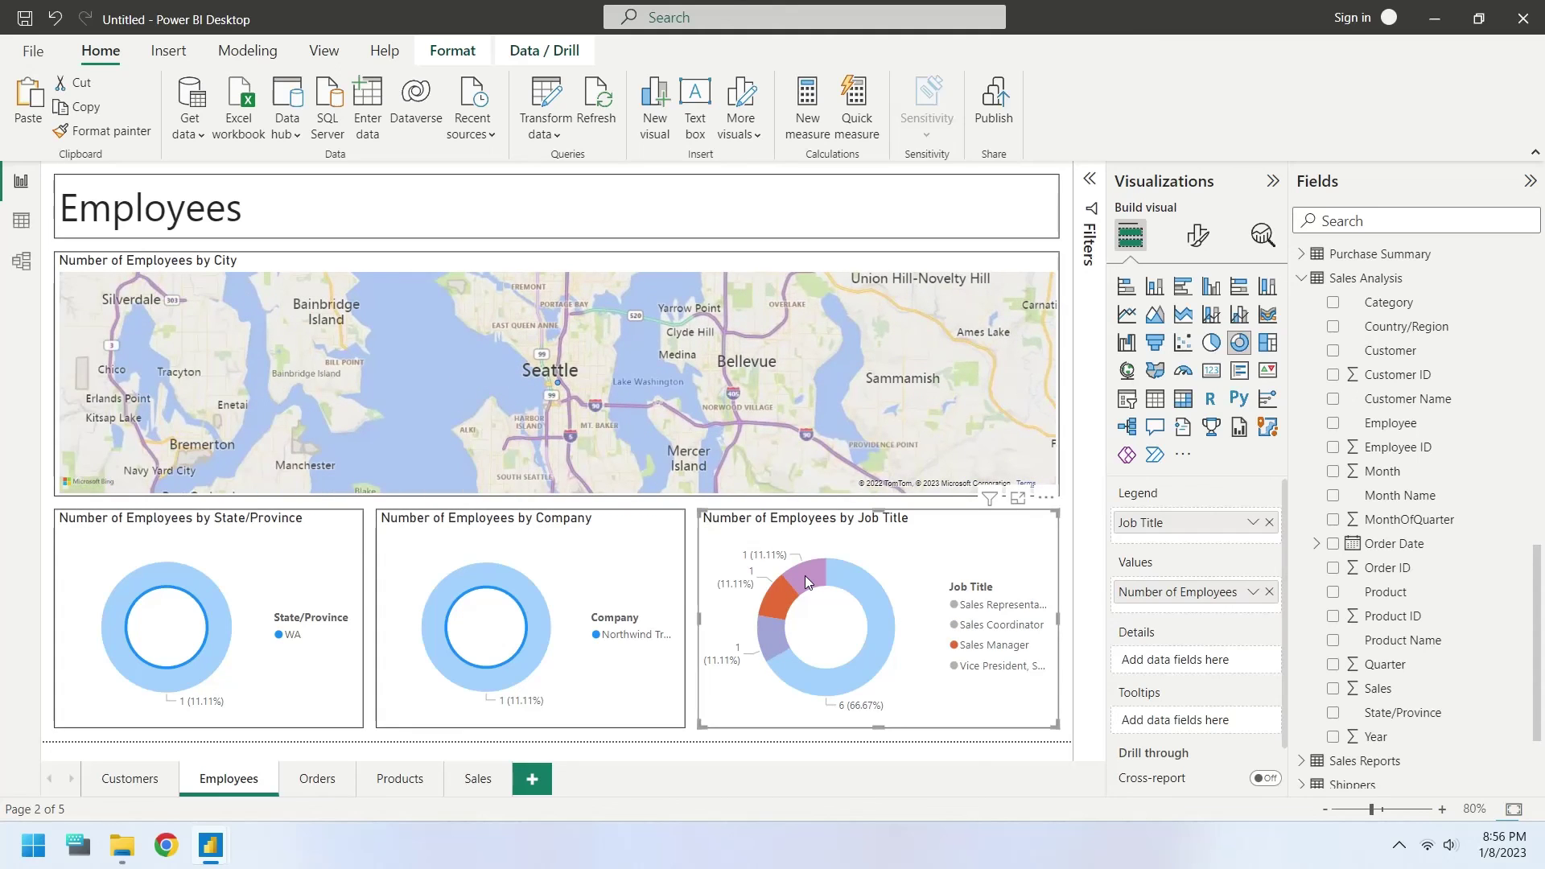
pyautogui.click(804, 576)
pyautogui.click(875, 611)
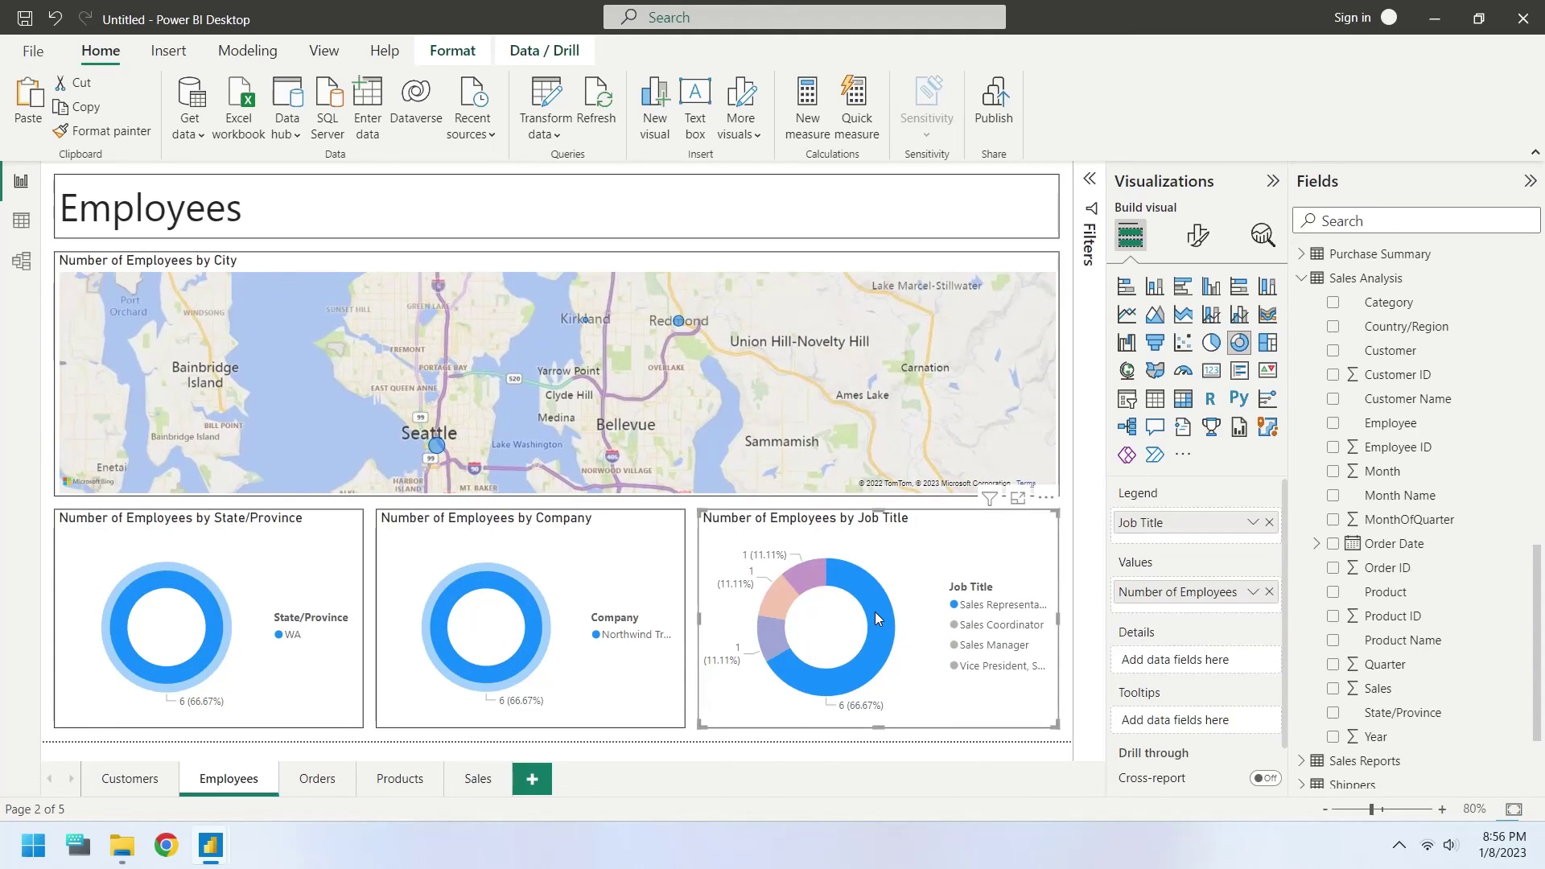
pyautogui.click(800, 719)
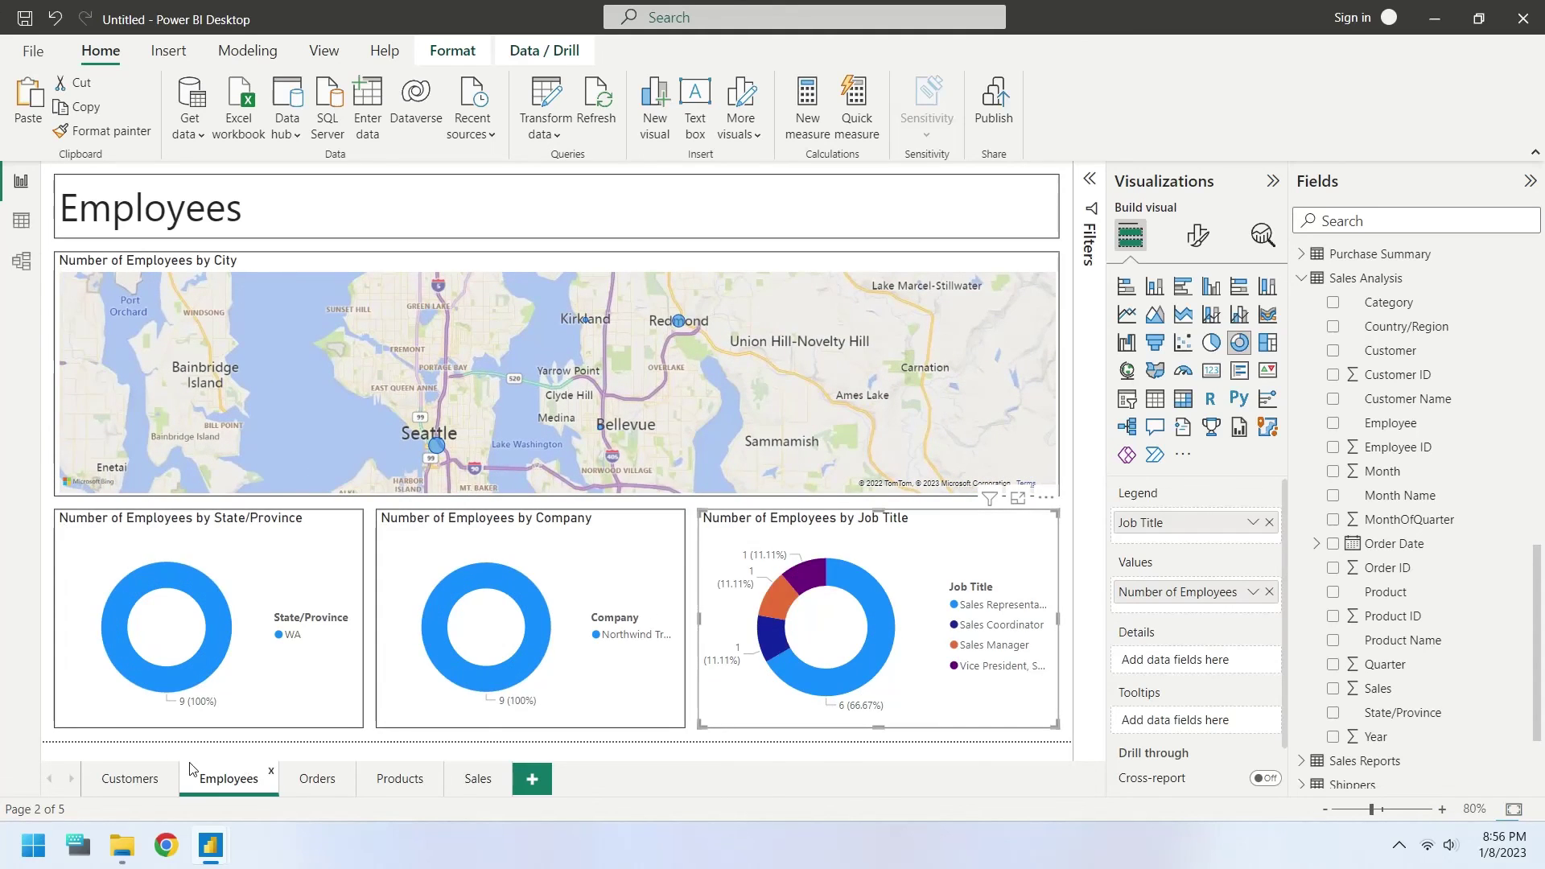
# Open the Customers page and cross-filter it by several segments of the Number of Customers by Job Title donut in turn.
pyautogui.click(135, 778)
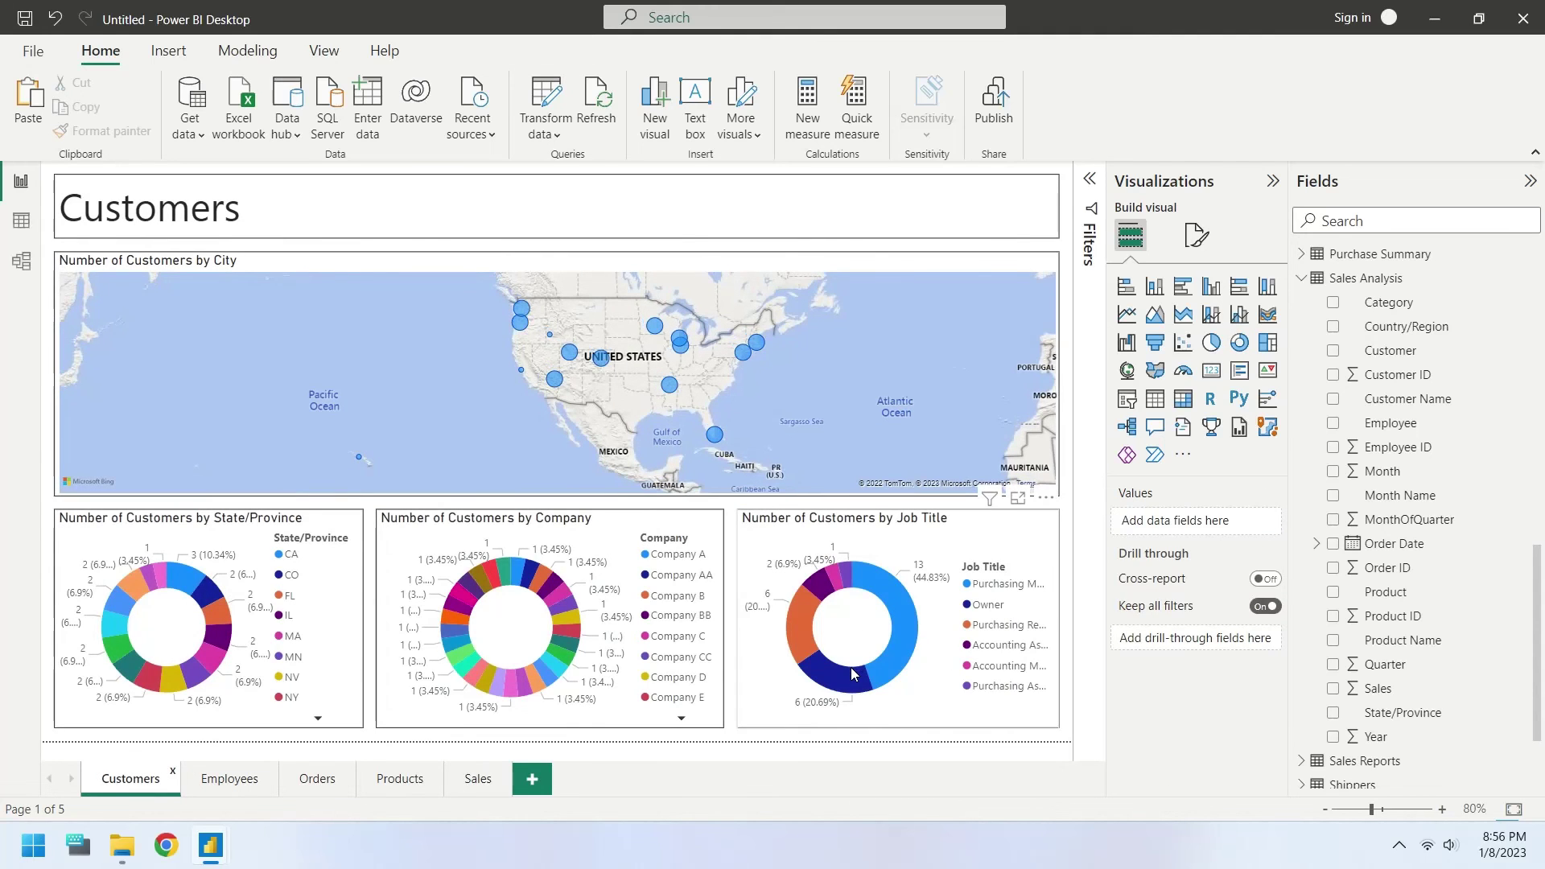
pyautogui.click(808, 666)
pyautogui.click(785, 629)
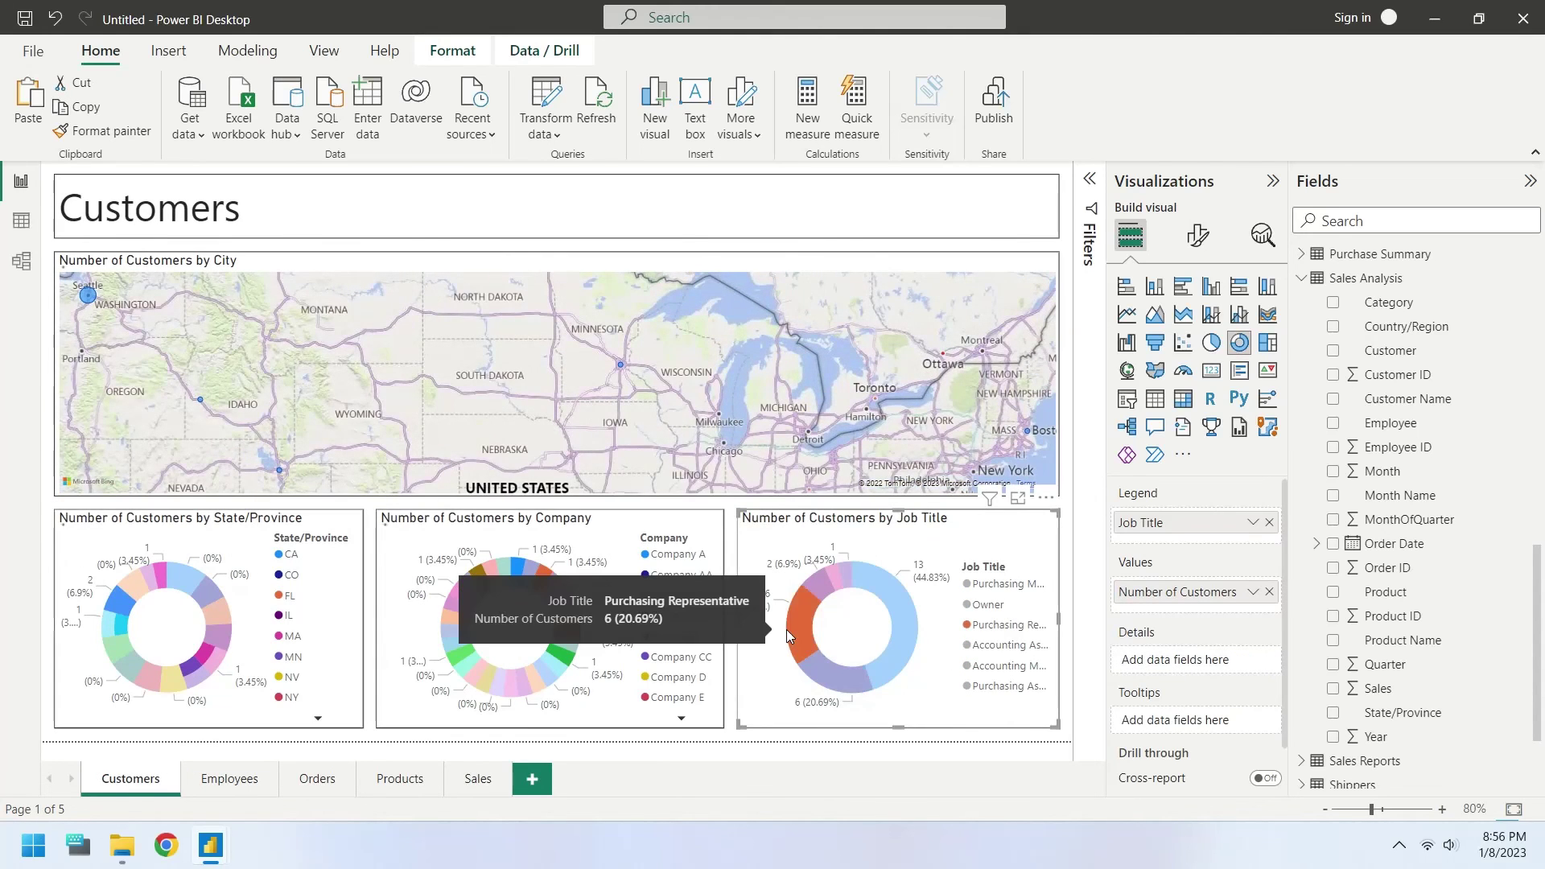
pyautogui.click(821, 593)
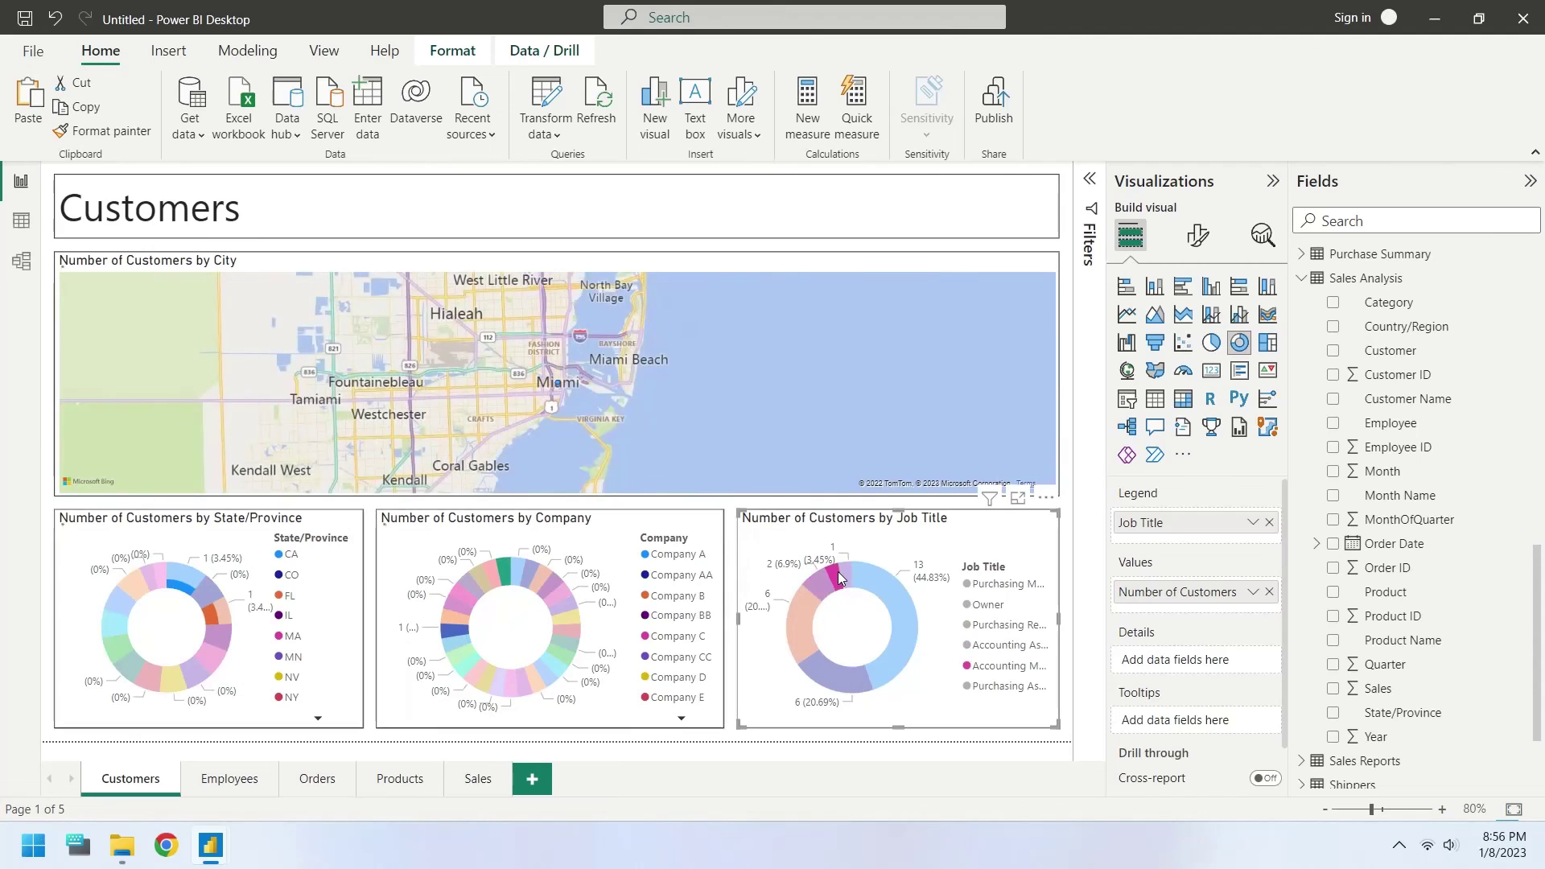
pyautogui.click(862, 573)
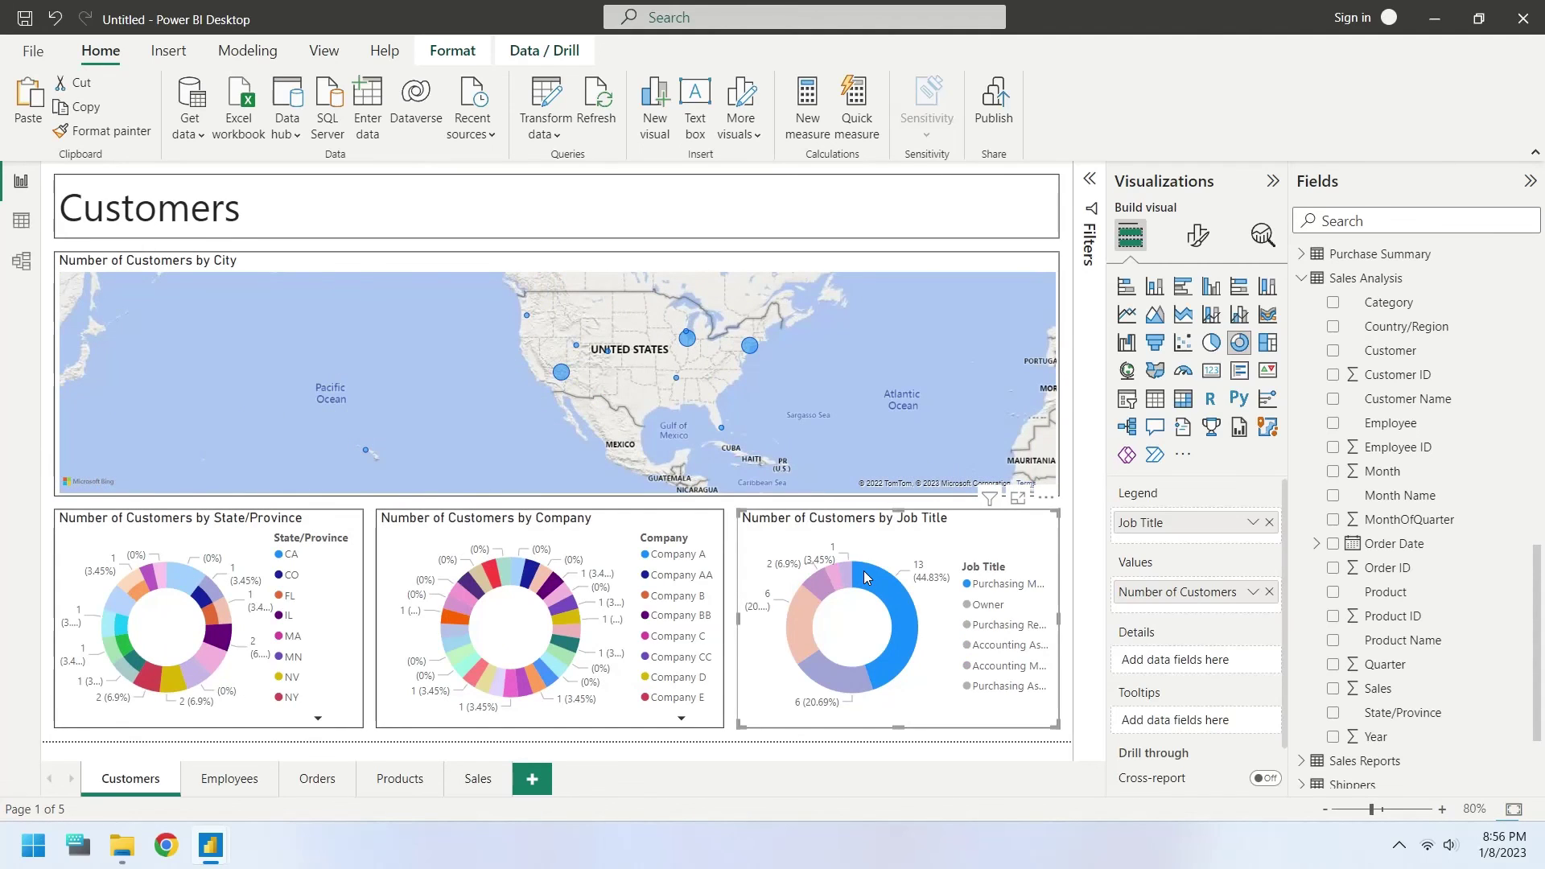
pyautogui.click(844, 575)
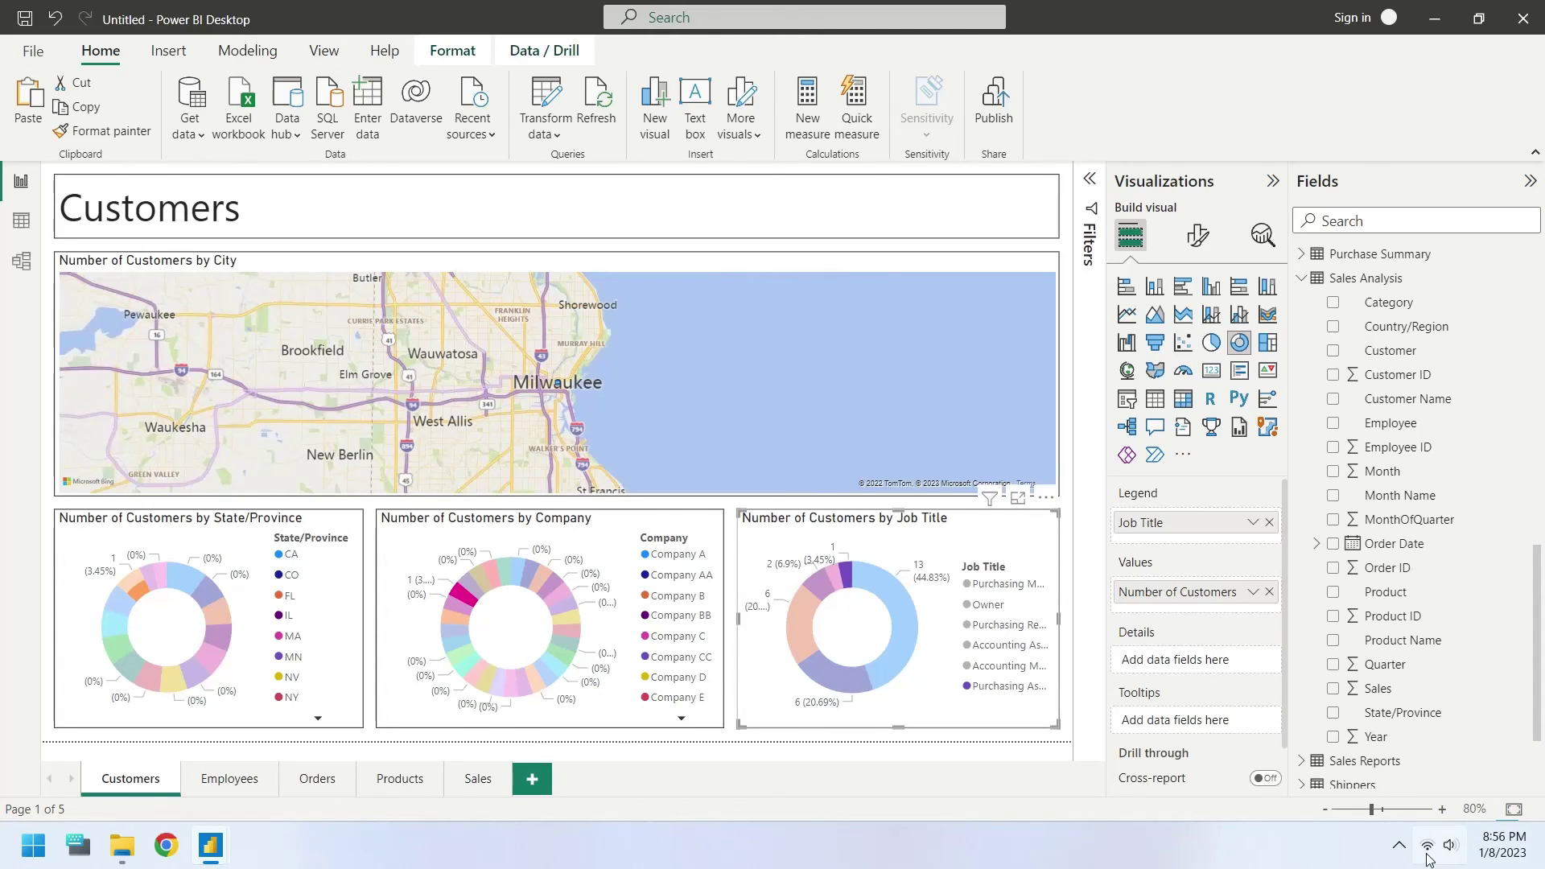
pyautogui.click(1399, 846)
pyautogui.click(1399, 788)
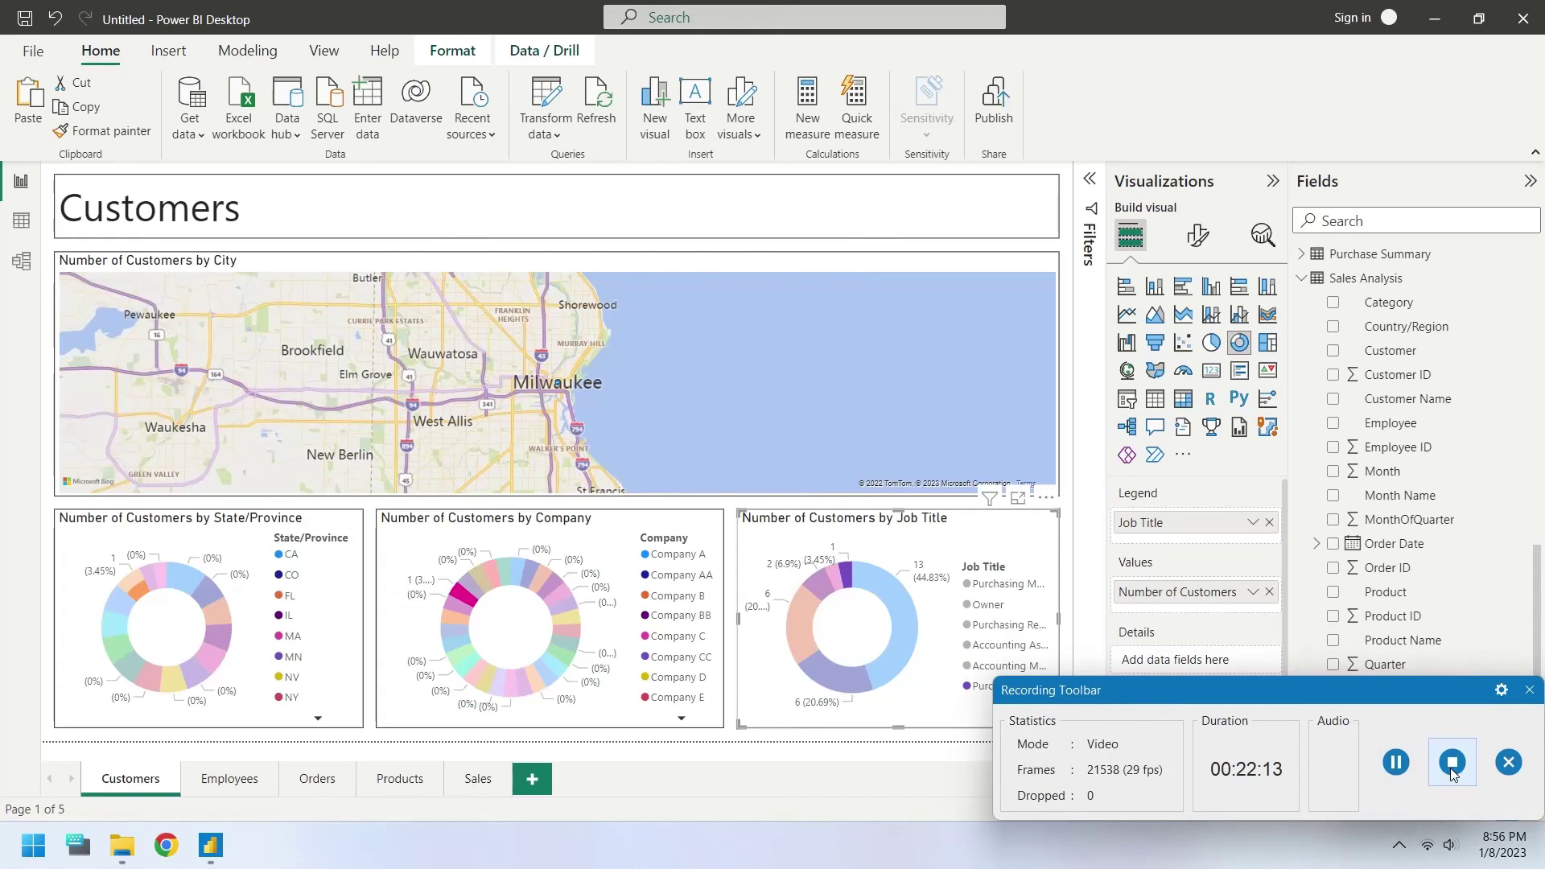